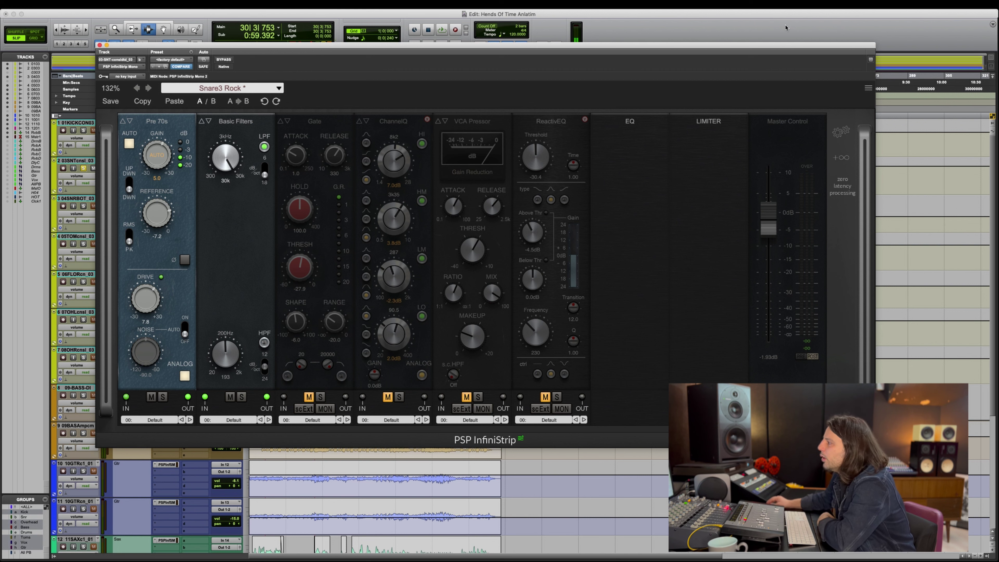
# Review the list of module types available for the ReactivEQ slot.
pyautogui.moveTo(747, 54); pyautogui.dragTo(786, 62)
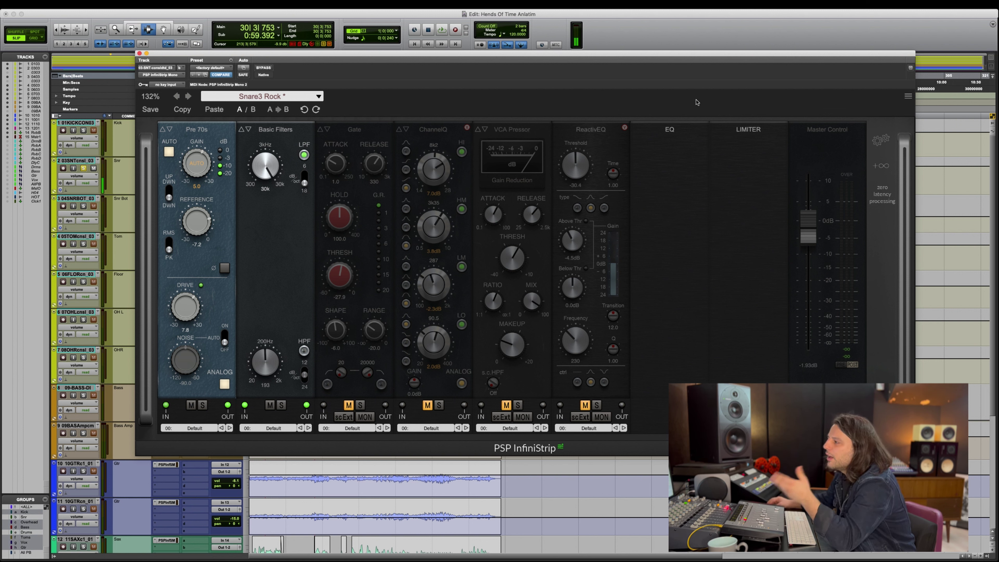
pyautogui.click(595, 129)
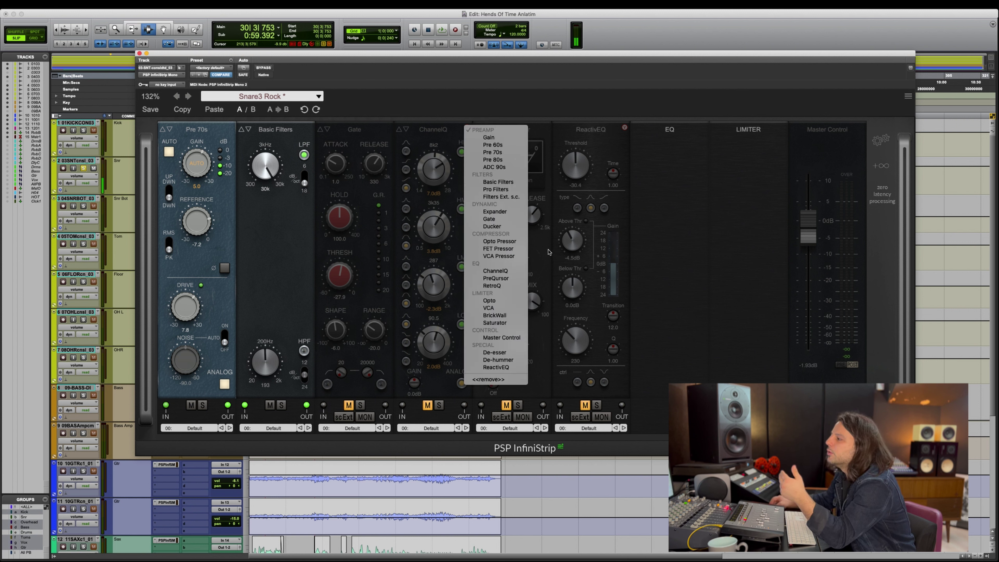
pyautogui.click(653, 245)
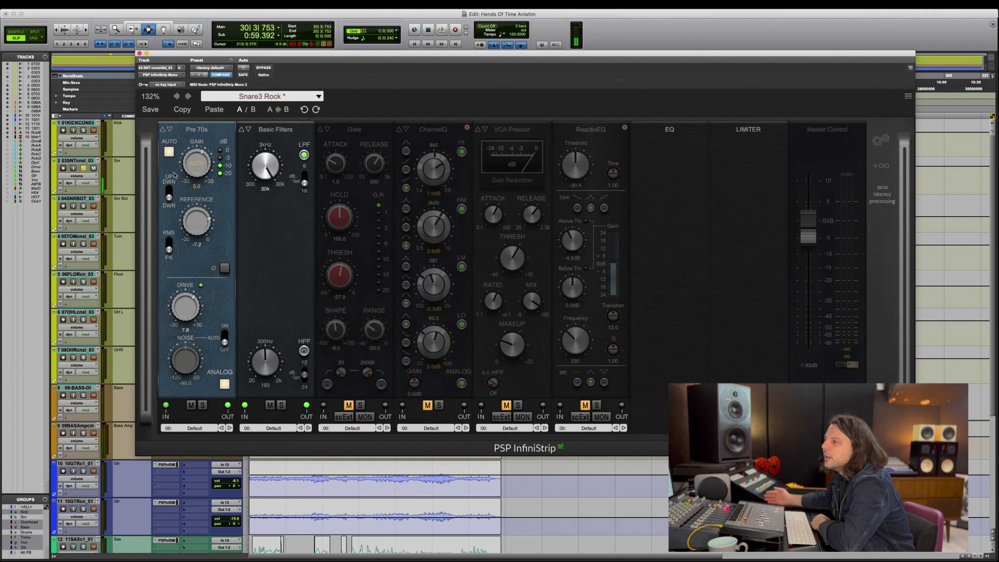
# Switch the preamp module to ADC 90s and set its drive to 15.4.
pyautogui.click(169, 130)
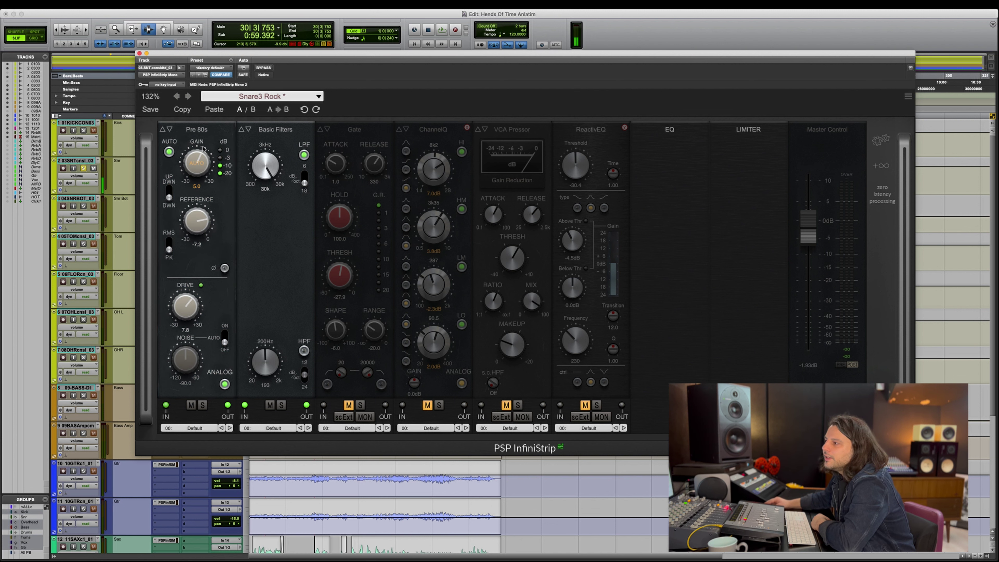
pyautogui.click(172, 129)
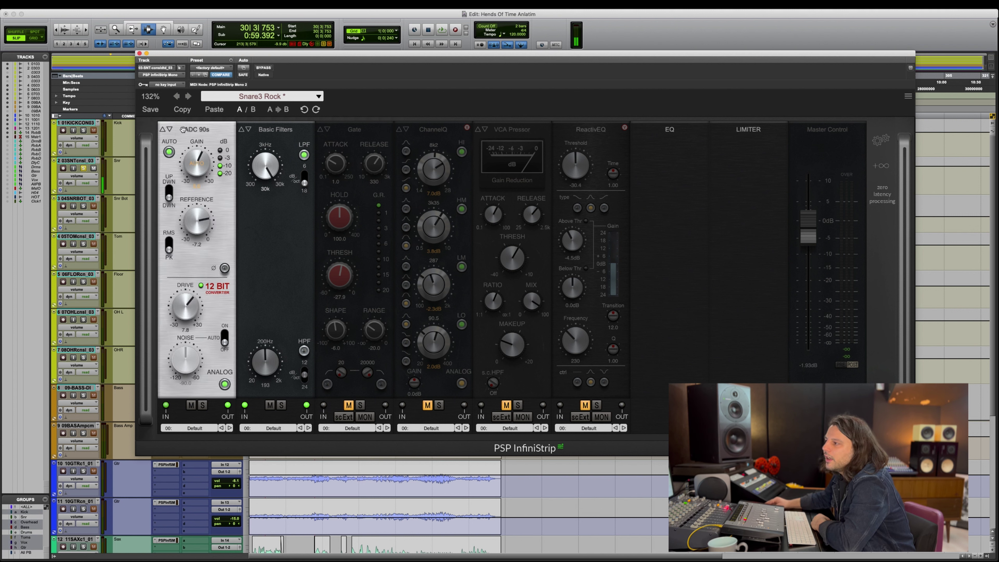
pyautogui.click(196, 131)
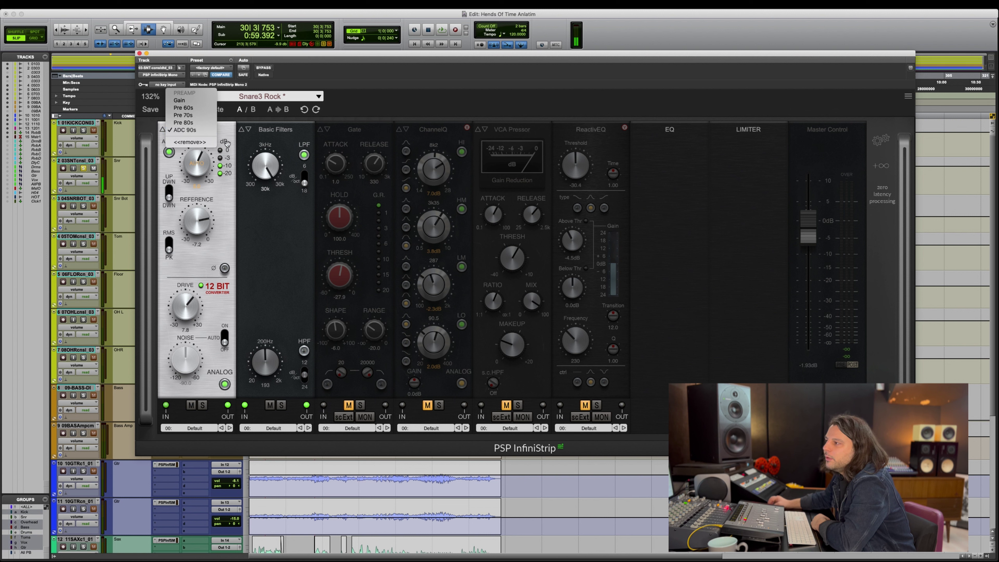
pyautogui.click(224, 132)
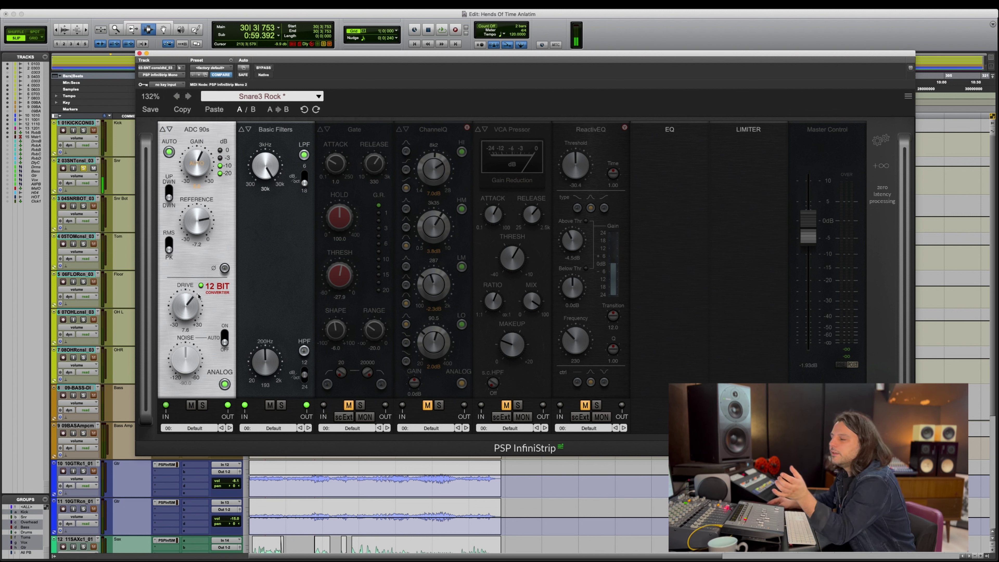
pyautogui.moveTo(185, 309); pyautogui.dragTo(197, 303)
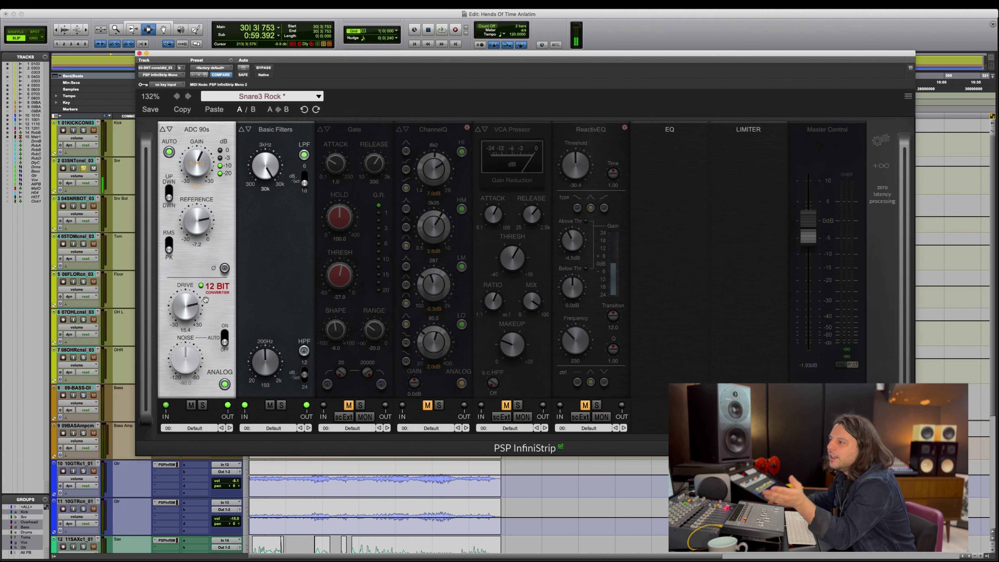
# Arrange the plug-in windows so the SPAN spectrum shows alongside the channel strip, and raise the ADC 90s drive to 29.0.
pyautogui.moveTo(310, 53); pyautogui.dragTo(341, 275)
pyautogui.moveTo(482, 142); pyautogui.dragTo(541, 11)
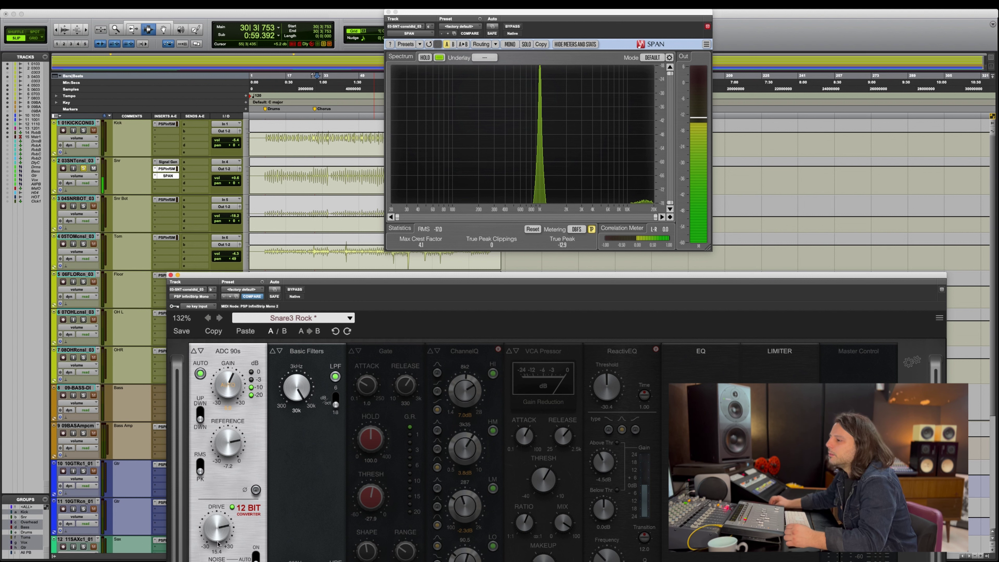
pyautogui.moveTo(217, 527); pyautogui.dragTo(258, 426)
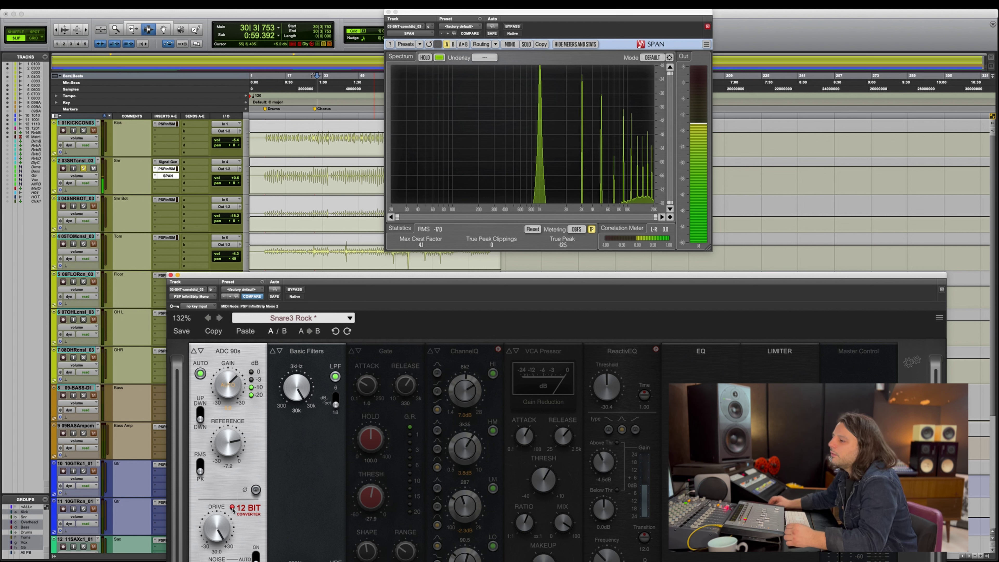
pyautogui.moveTo(233, 511); pyautogui.dragTo(232, 514)
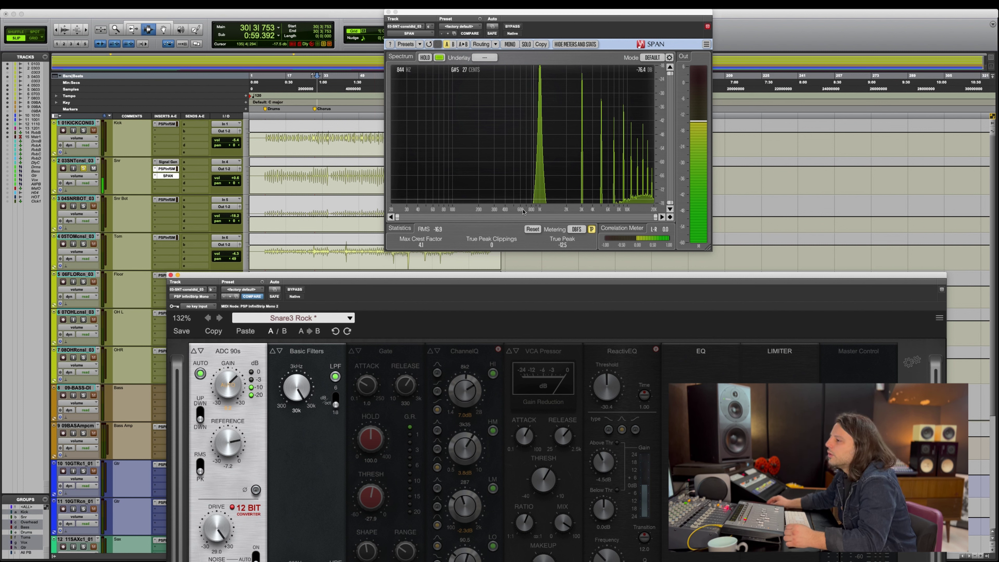
# Switch the preamp module back to Pre 70s and lower its drive to -30.0.
pyautogui.click(200, 352)
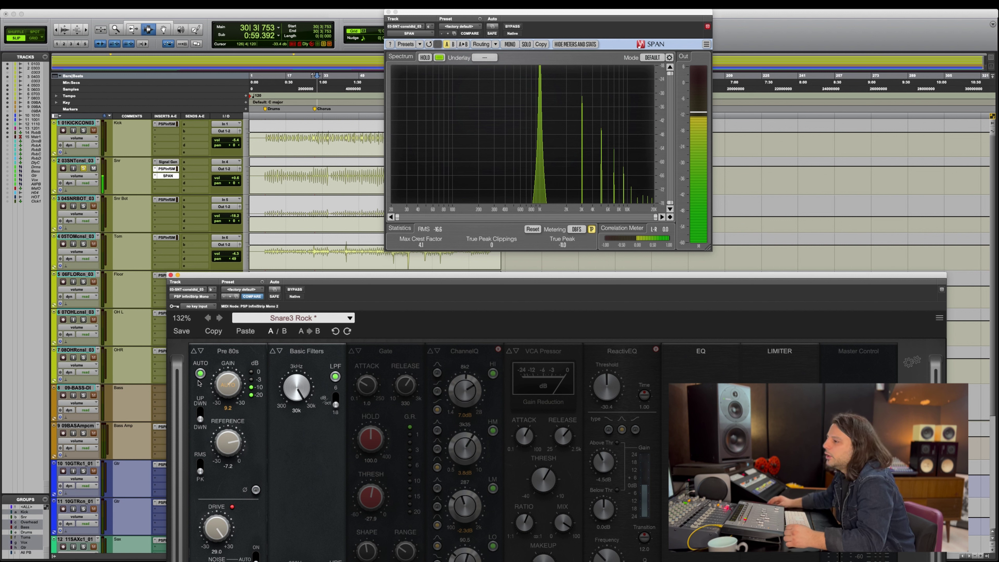
pyautogui.click(193, 351)
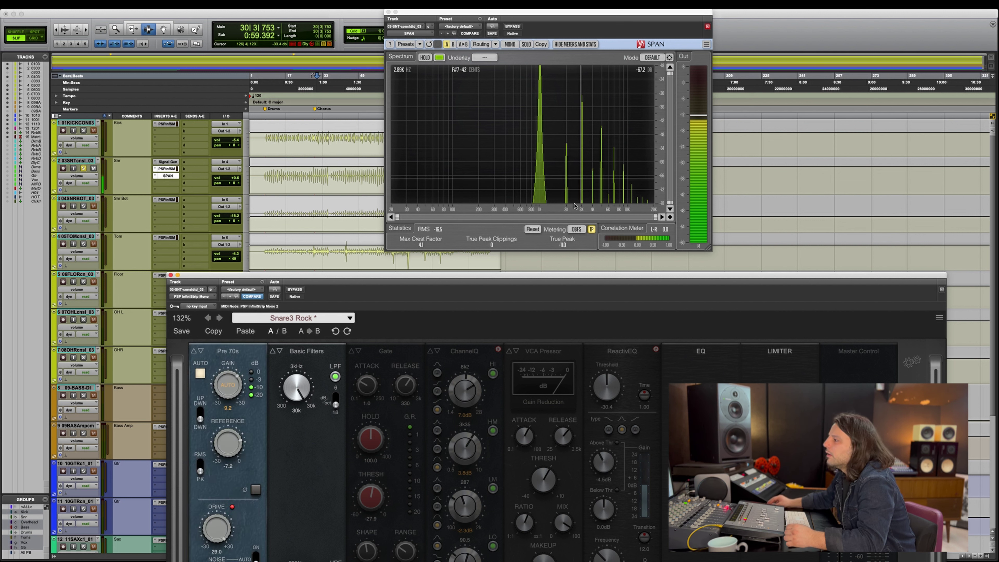
pyautogui.moveTo(218, 513); pyautogui.dragTo(214, 561)
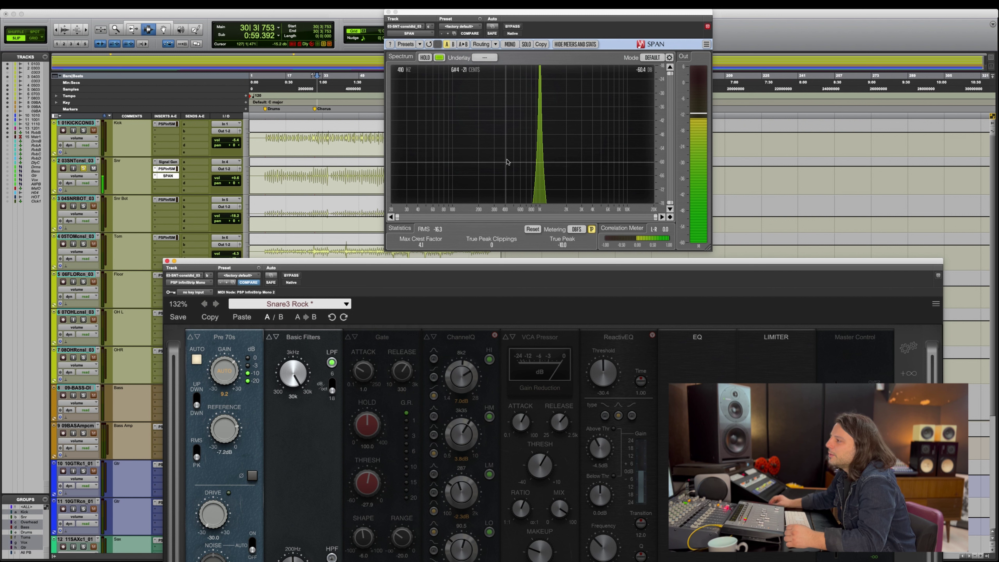
# Adjust the Pre 70s reference level to -5.8 dB and toggle its RMS/PK detection mode.
pyautogui.moveTo(248, 358); pyautogui.dragTo(219, 434)
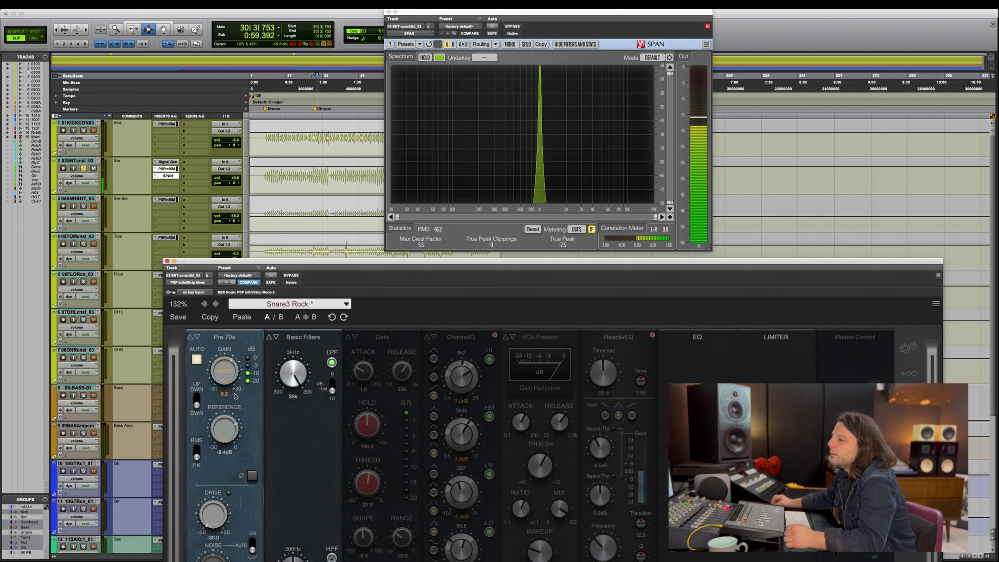
pyautogui.moveTo(320, 263); pyautogui.dragTo(300, 94)
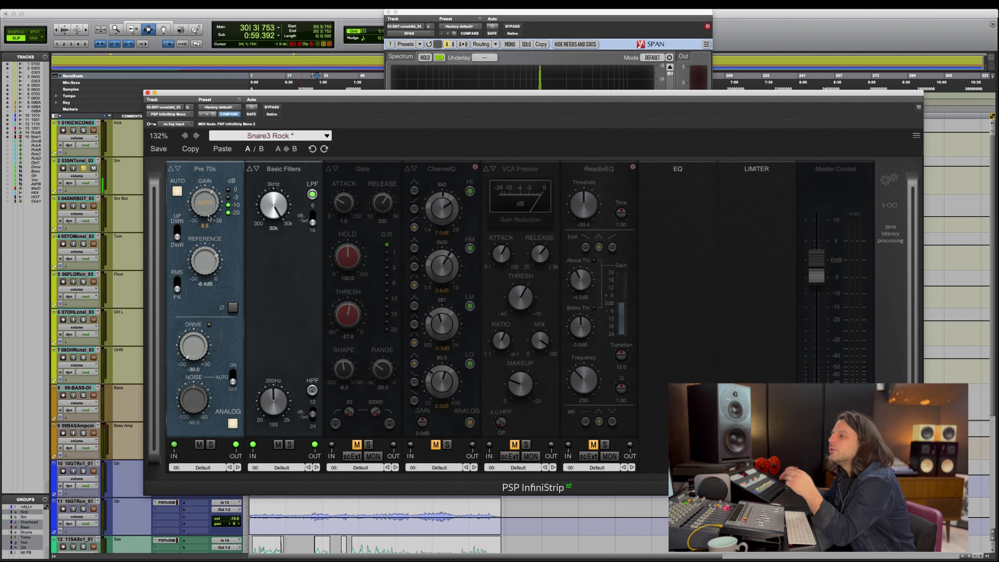
pyautogui.moveTo(209, 256); pyautogui.dragTo(217, 240)
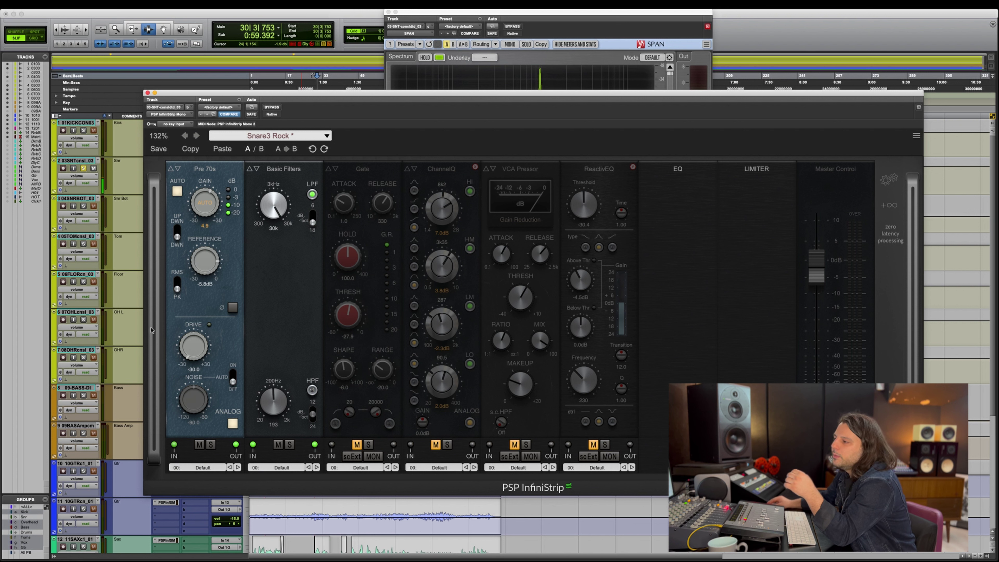
pyautogui.click(177, 289)
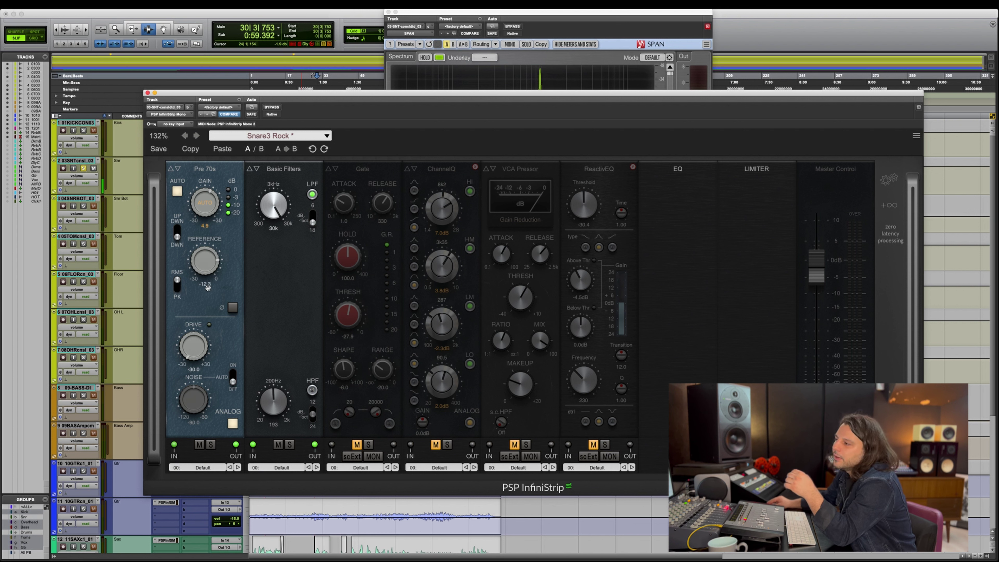
pyautogui.click(205, 284)
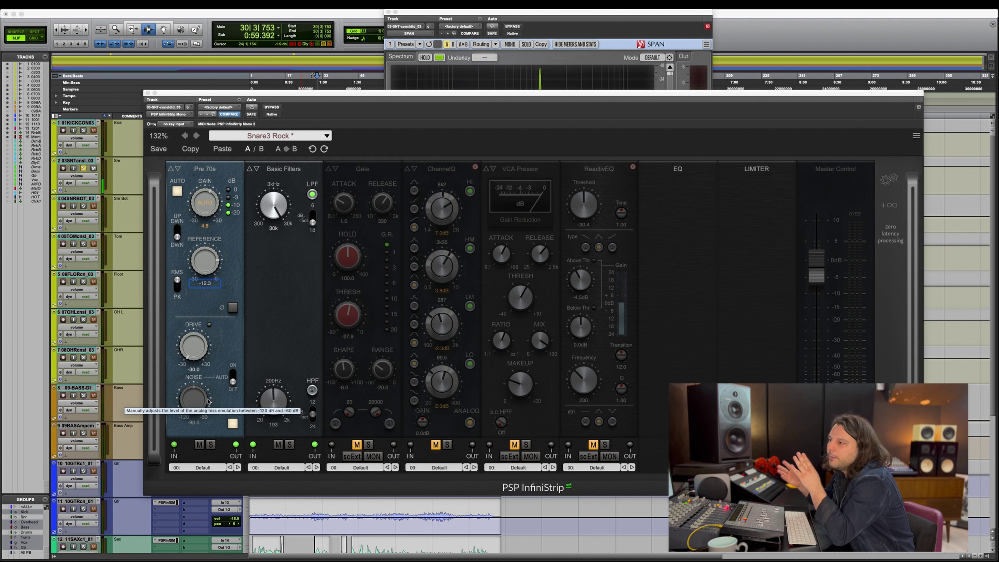
# Turn on manual noise in the Pre 70s module and set the noise level to about -85.6 dB.
pyautogui.click(233, 380)
pyautogui.moveTo(191, 402)
pyautogui.mouseDown()
pyautogui.moveTo(183, 413)
pyautogui.moveTo(200, 385)
pyautogui.moveTo(192, 397)
pyautogui.mouseUp()
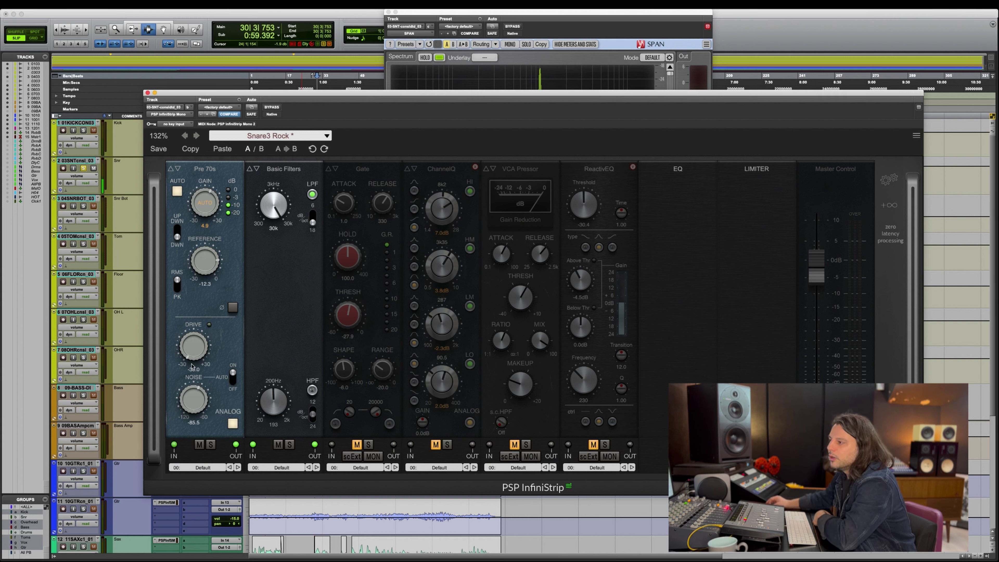
pyautogui.moveTo(192, 363); pyautogui.dragTo(205, 392)
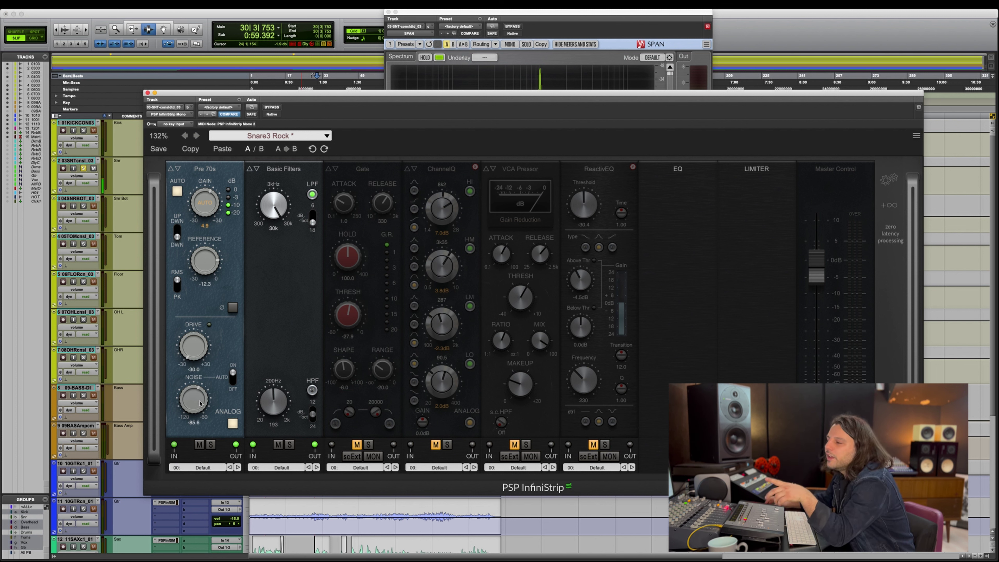
# Load the Drums Init preset and switch its preamp module to ADC 90s.
pyautogui.click(197, 136)
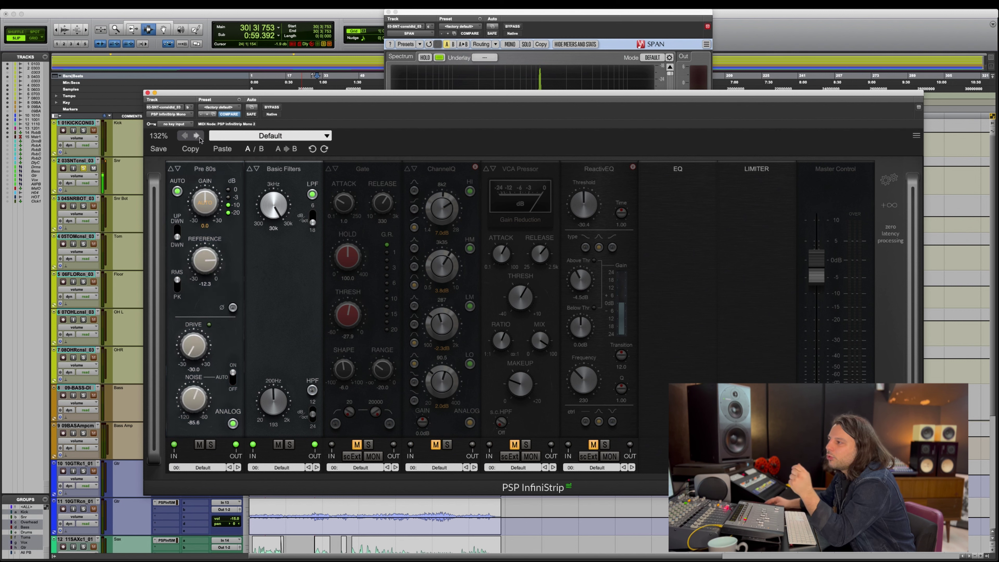
pyautogui.click(197, 136)
pyautogui.click(196, 136)
pyautogui.click(196, 136)
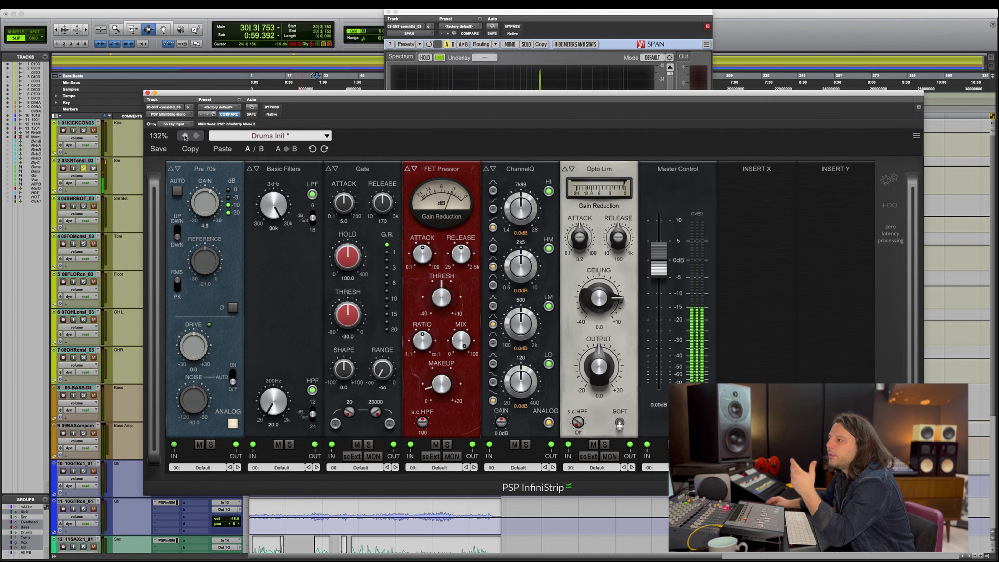
pyautogui.click(178, 169)
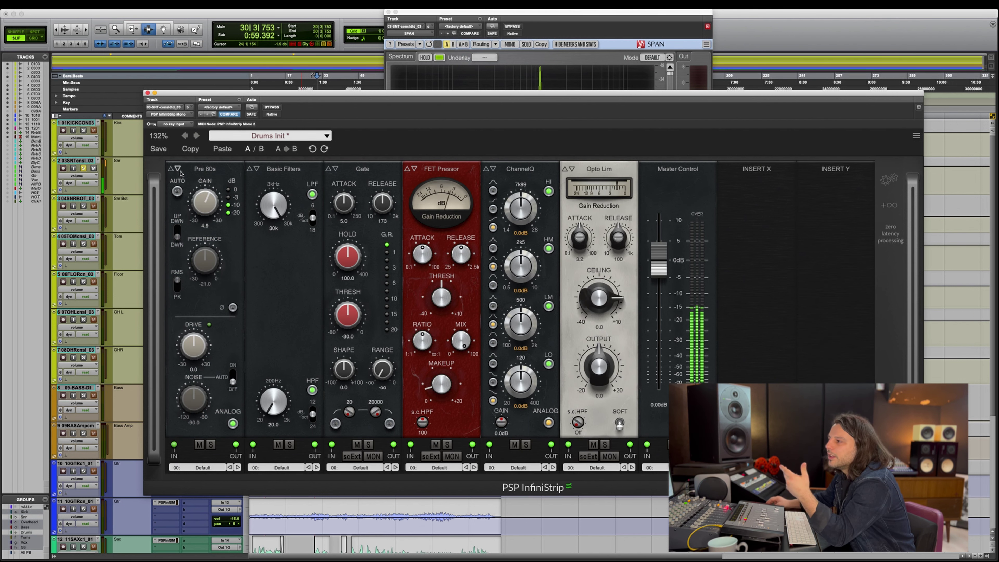
pyautogui.click(172, 169)
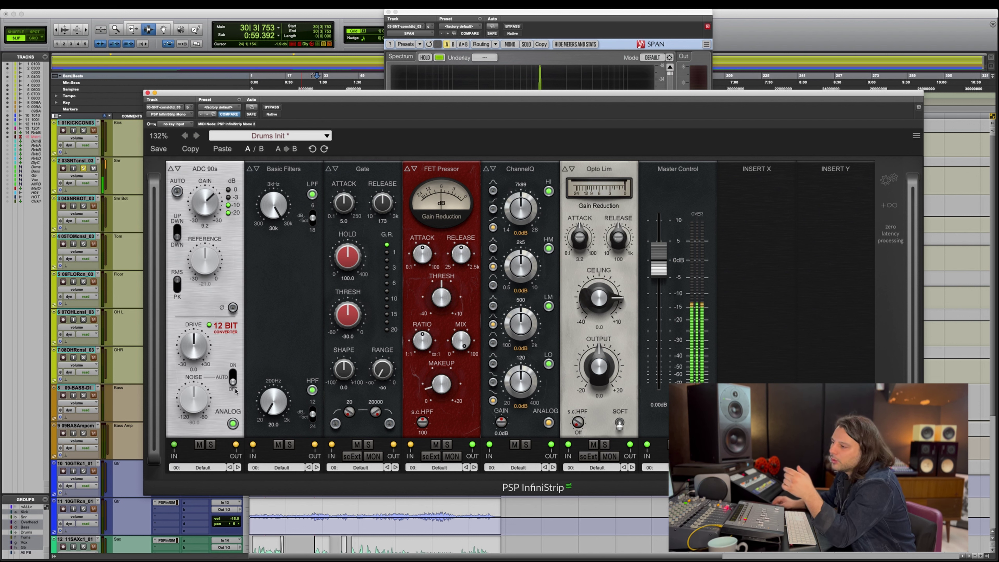
# Set the ADC 90s noise level to about -82.1 dB and turn off the module's analog emulation.
pyautogui.moveTo(193, 398); pyautogui.dragTo(194, 389)
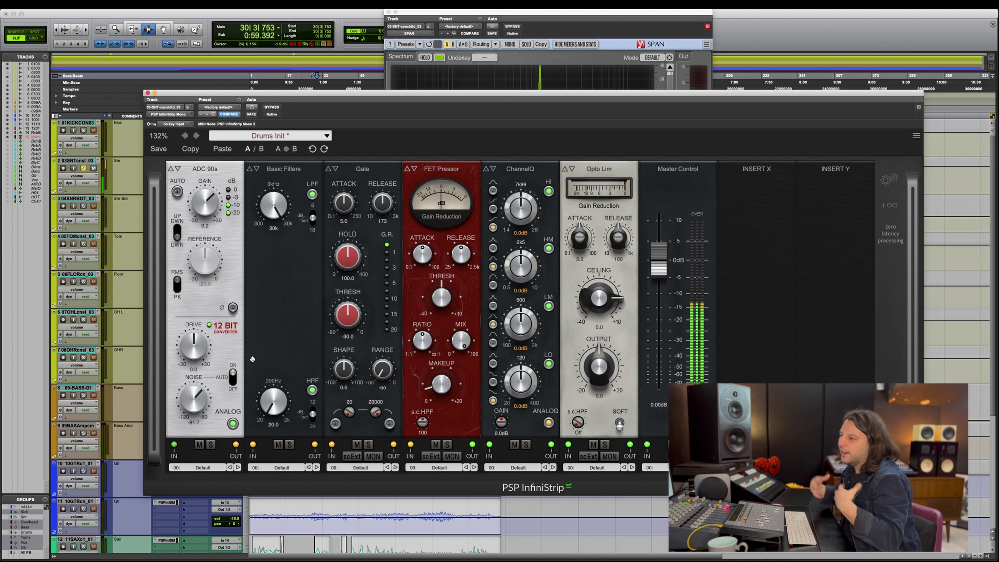
pyautogui.moveTo(174, 407); pyautogui.dragTo(184, 402)
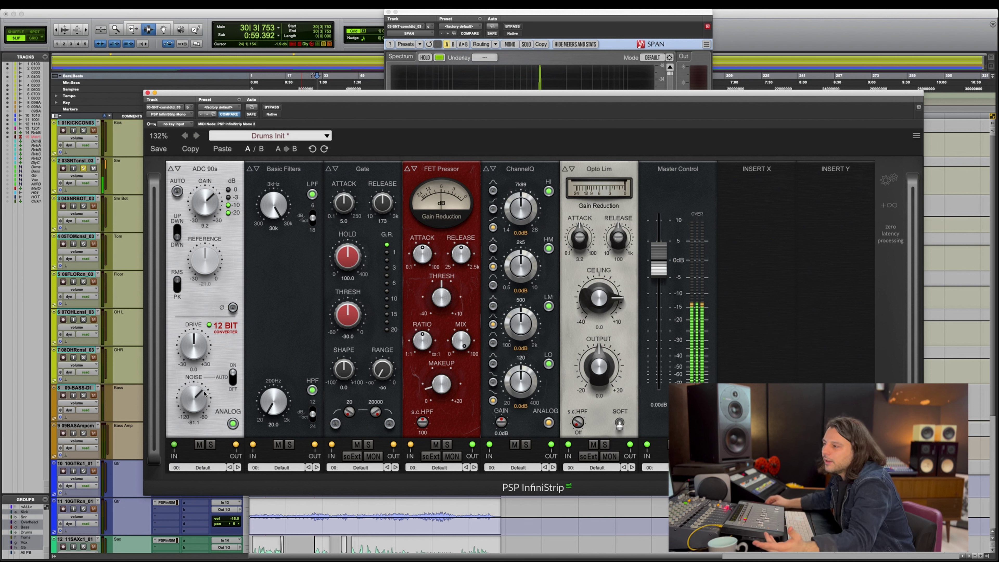
pyautogui.moveTo(203, 394); pyautogui.dragTo(249, 390)
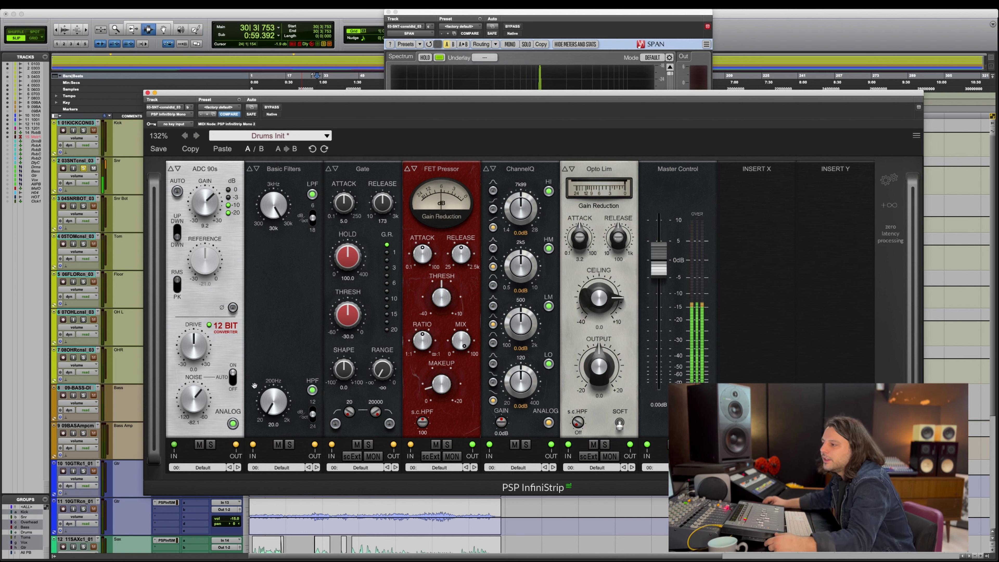
pyautogui.click(233, 424)
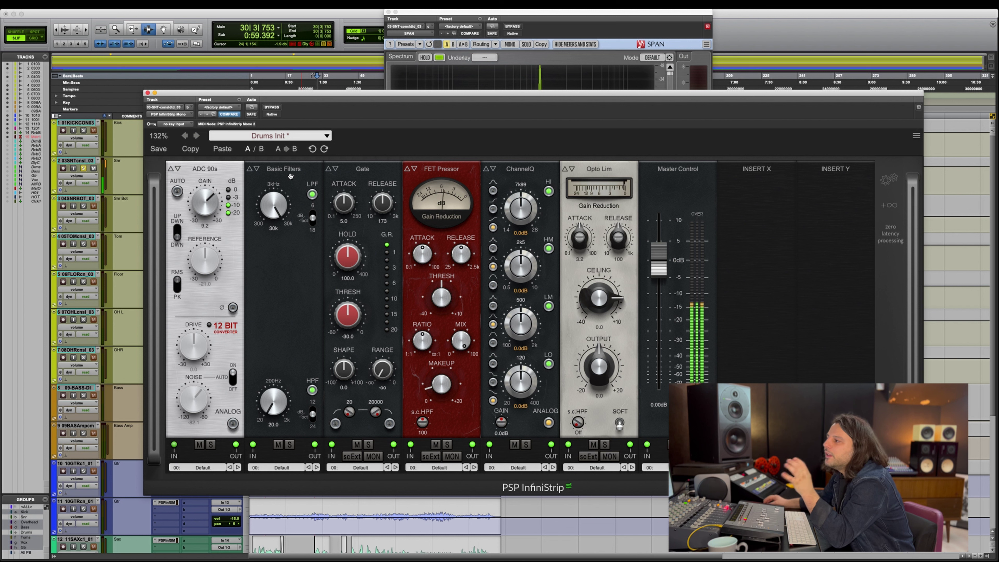
# Check the available filter module types and set the Basic Filters high-pass cutoff to about 36.1 Hz.
pyautogui.click(283, 170)
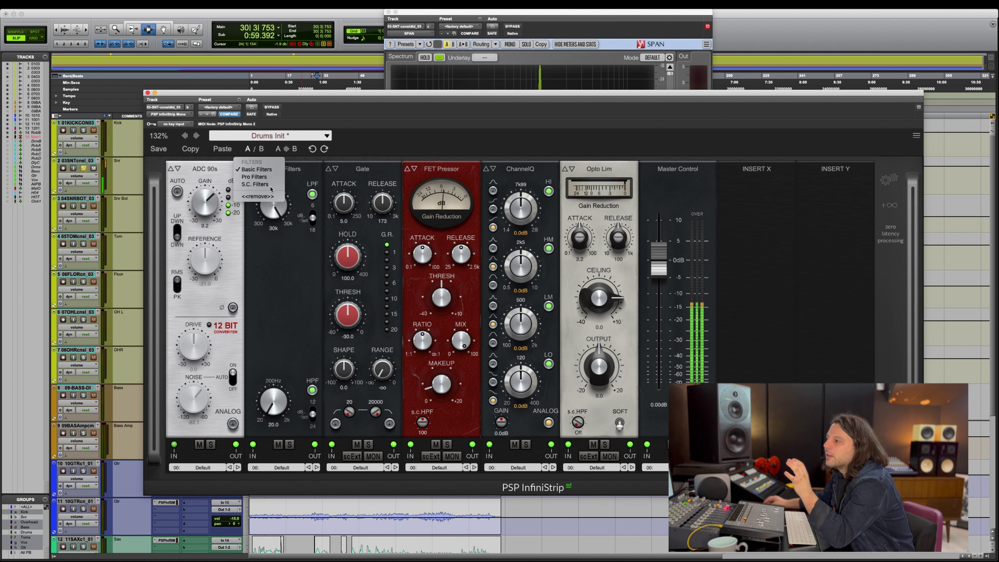
pyautogui.click(317, 175)
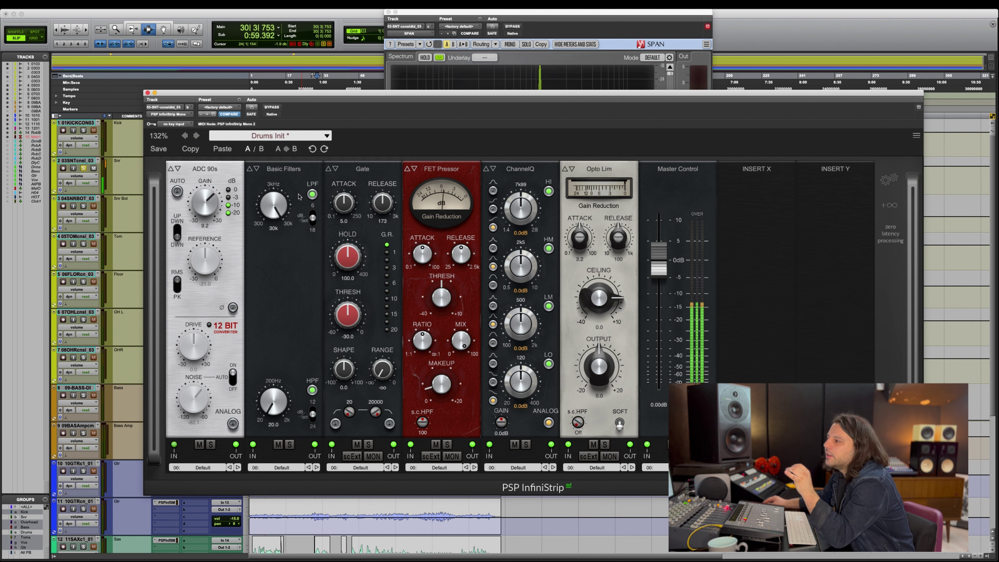
pyautogui.moveTo(256, 390); pyautogui.dragTo(256, 363)
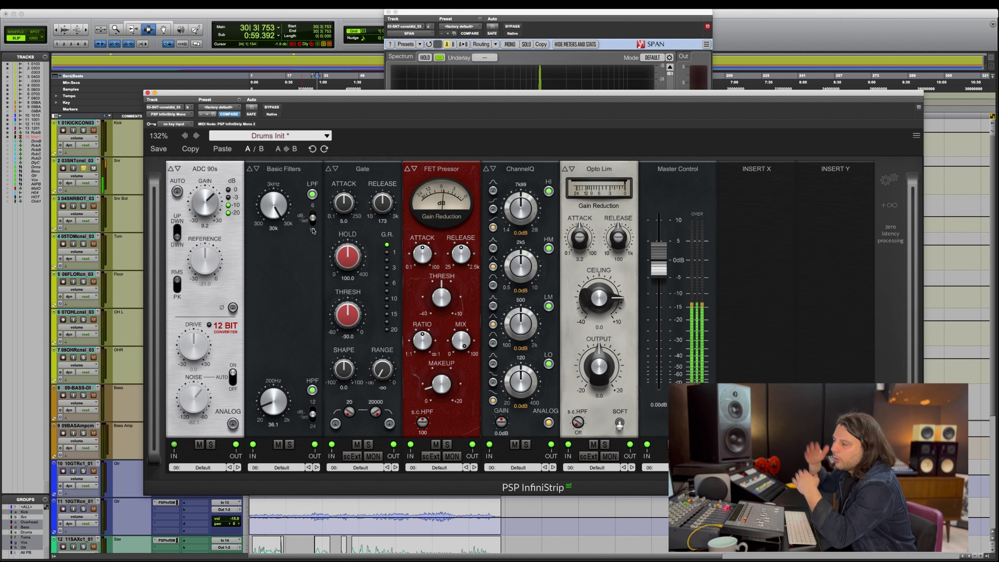
# Uncover the track inserts, open the snare track's Signal Generator and change its waveform to pink noise.
pyautogui.moveTo(377, 92); pyautogui.dragTo(416, 174)
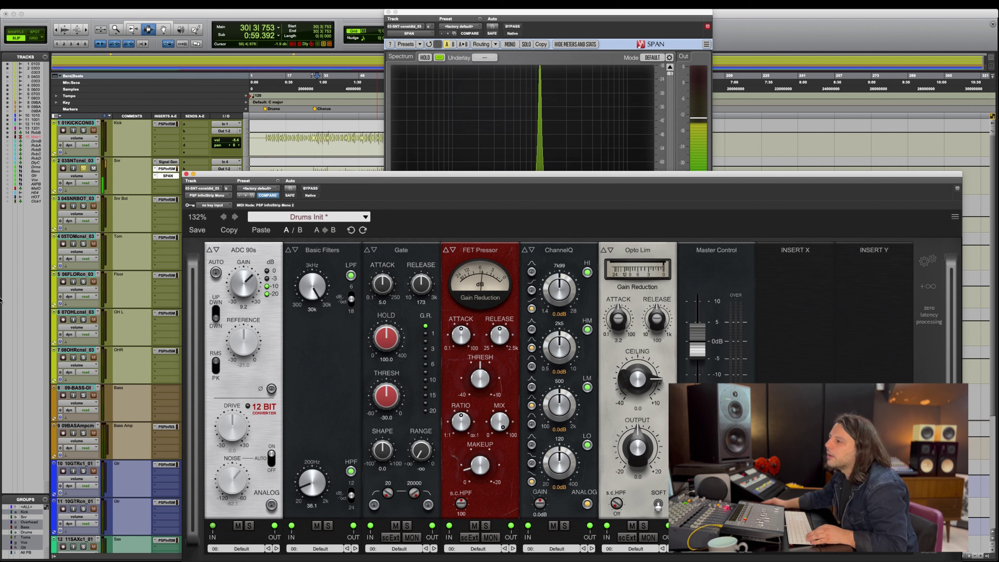
pyautogui.click(167, 162)
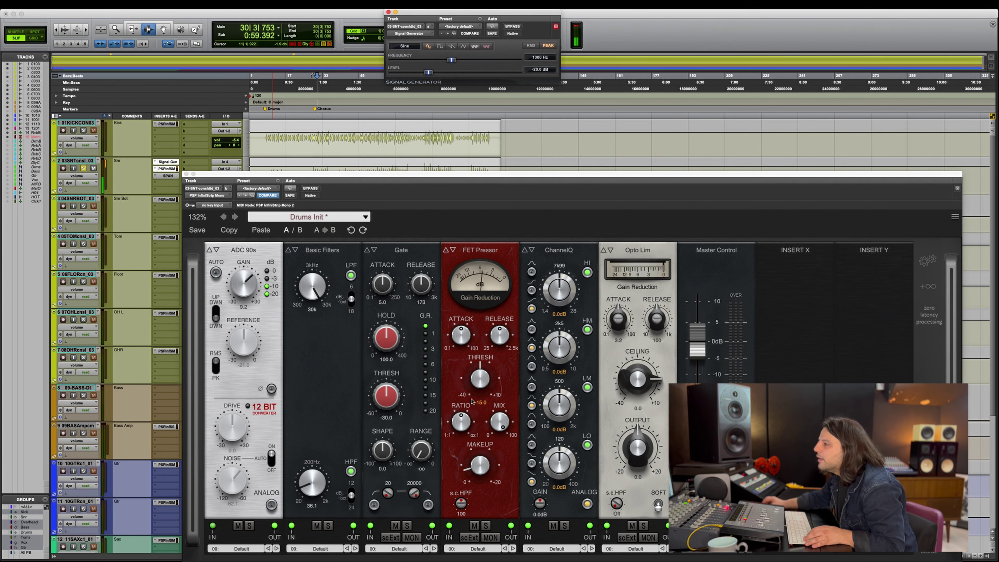
pyautogui.click(475, 46)
pyautogui.click(487, 46)
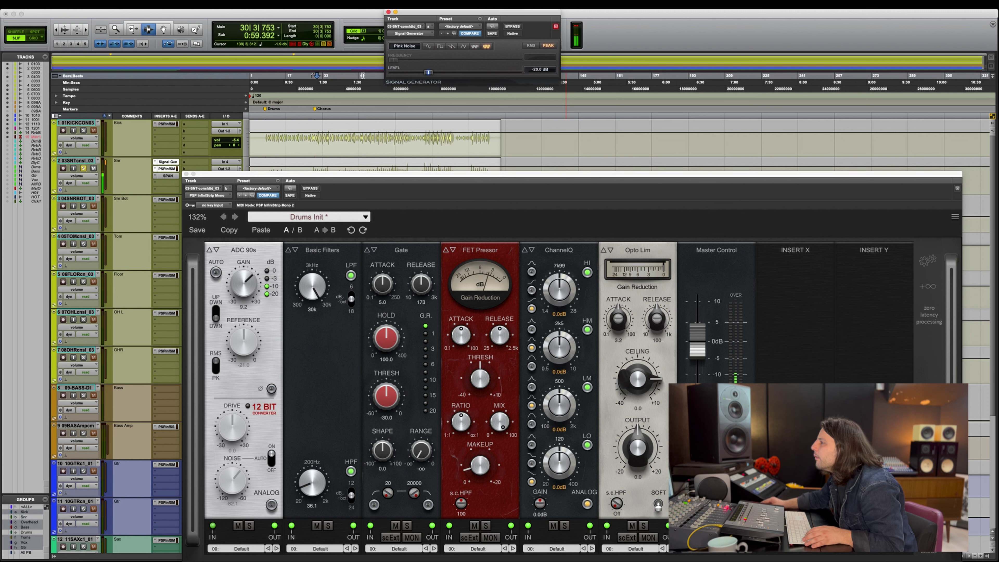
# Open SPAN on the snare track beside the InfiniStrip window and mute every strip module except Basic Filters.
pyautogui.click(168, 176)
pyautogui.moveTo(546, 167); pyautogui.dragTo(630, 7)
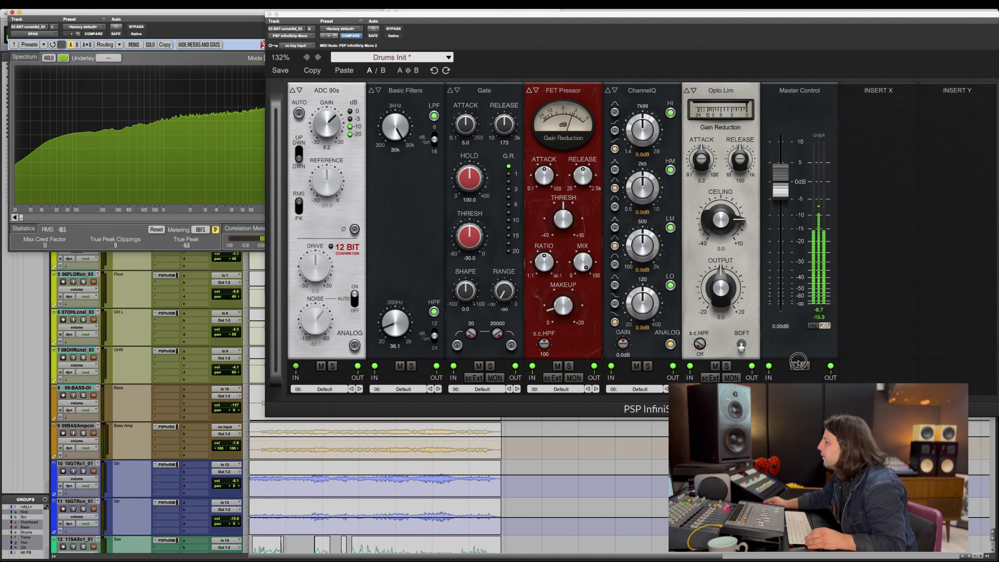
pyautogui.click(715, 366)
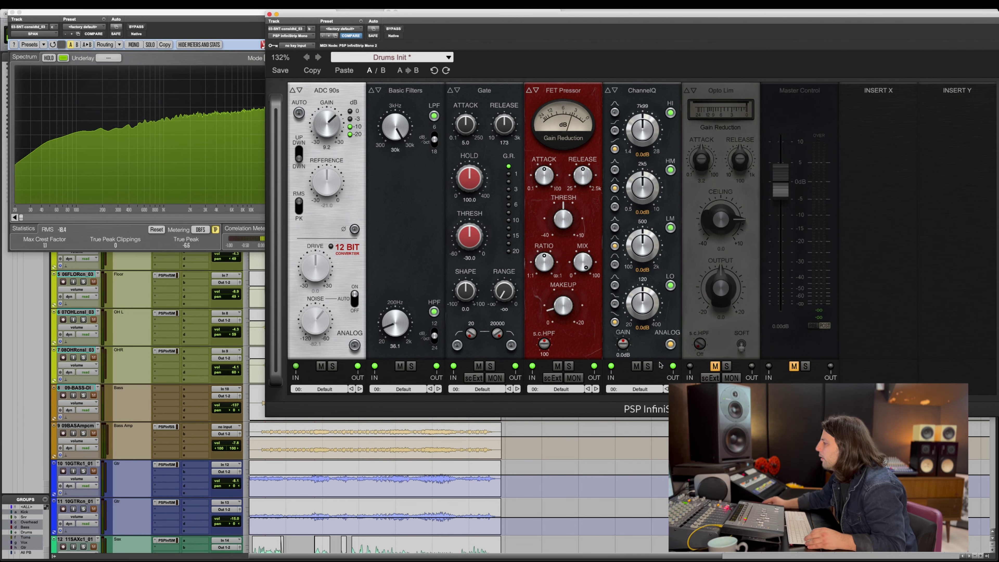
pyautogui.click(637, 367)
pyautogui.click(557, 366)
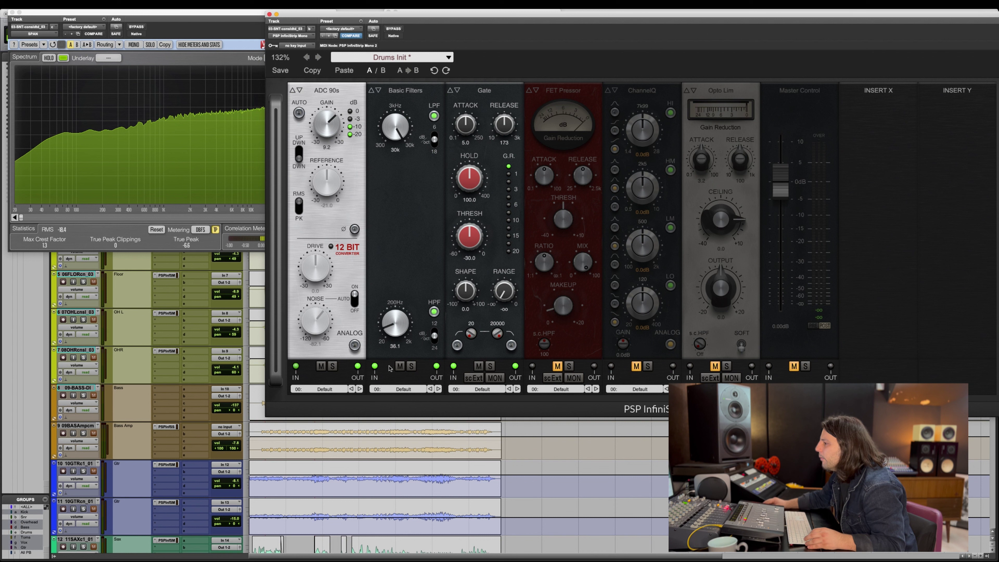
pyautogui.click(321, 366)
pyautogui.click(478, 366)
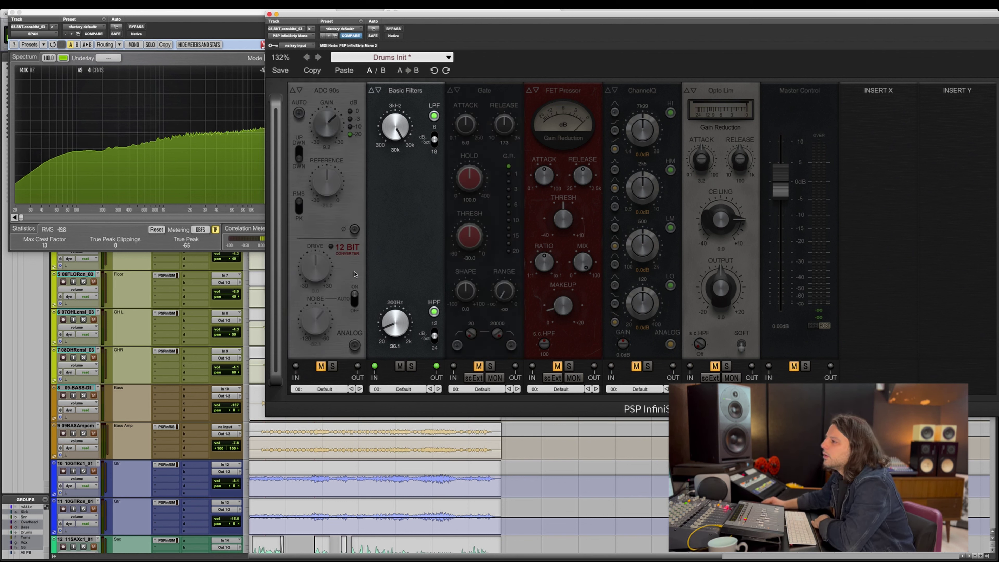
# Raise the Basic Filters high-pass cutoff to about 676 Hz and set its slope to 24 dB/oct.
pyautogui.moveTo(396, 324); pyautogui.dragTo(410, 240)
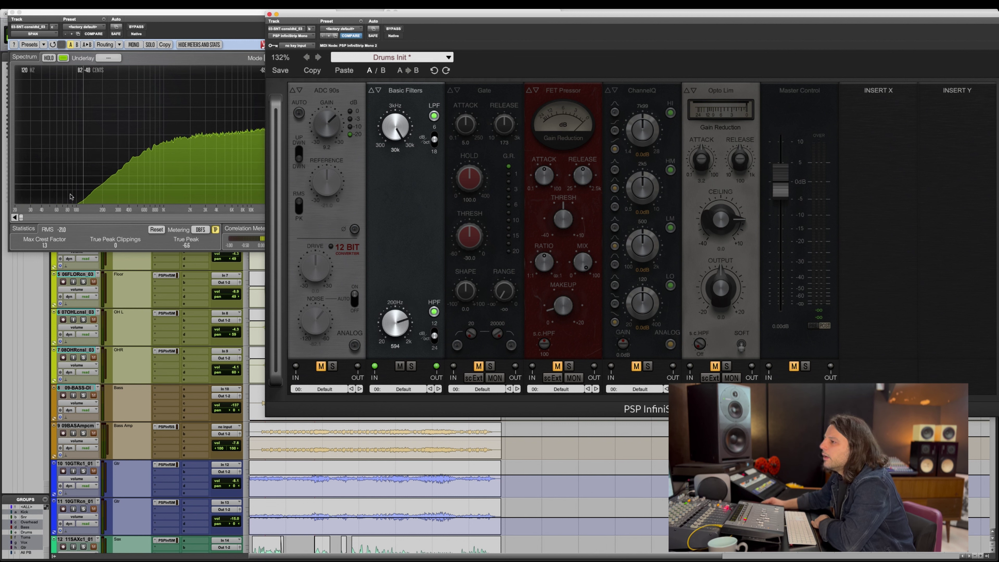
pyautogui.moveTo(406, 325)
pyautogui.mouseDown()
pyautogui.moveTo(406, 316)
pyautogui.moveTo(401, 325)
pyautogui.mouseUp()
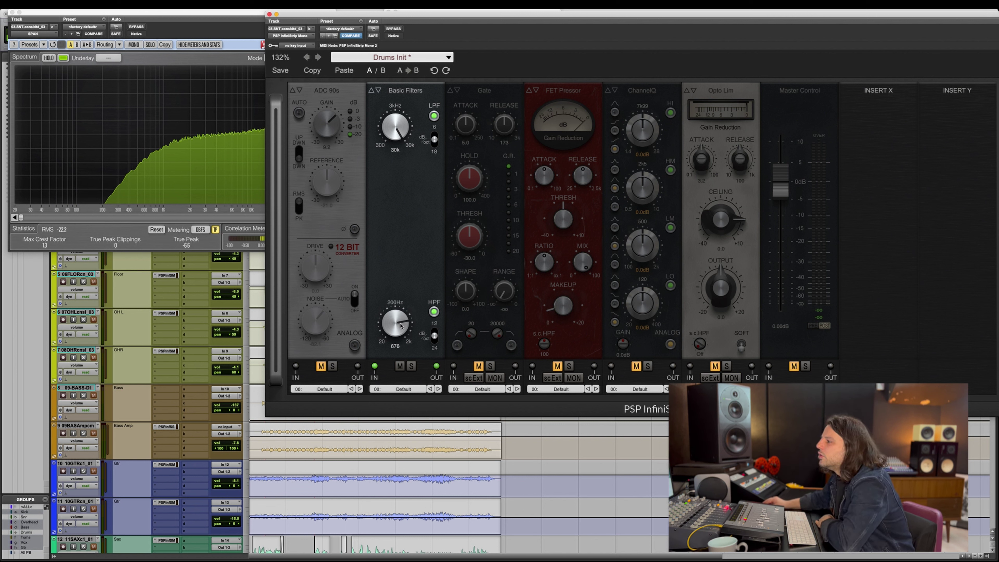
pyautogui.click(435, 339)
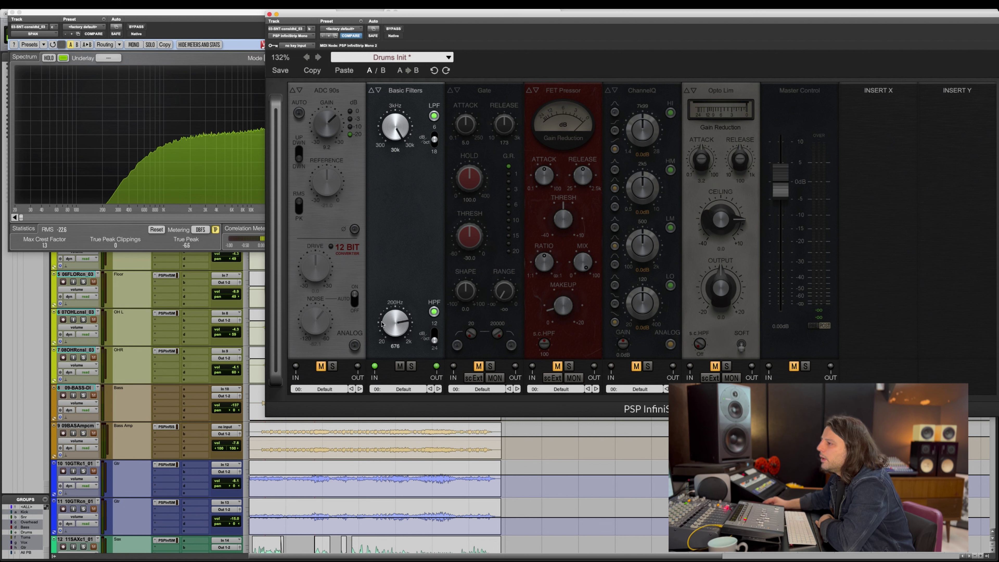
# Lower the high-pass cutoff to about 465 Hz with a gentler slope, and switch the high-pass filter off.
pyautogui.moveTo(406, 326); pyautogui.dragTo(381, 335)
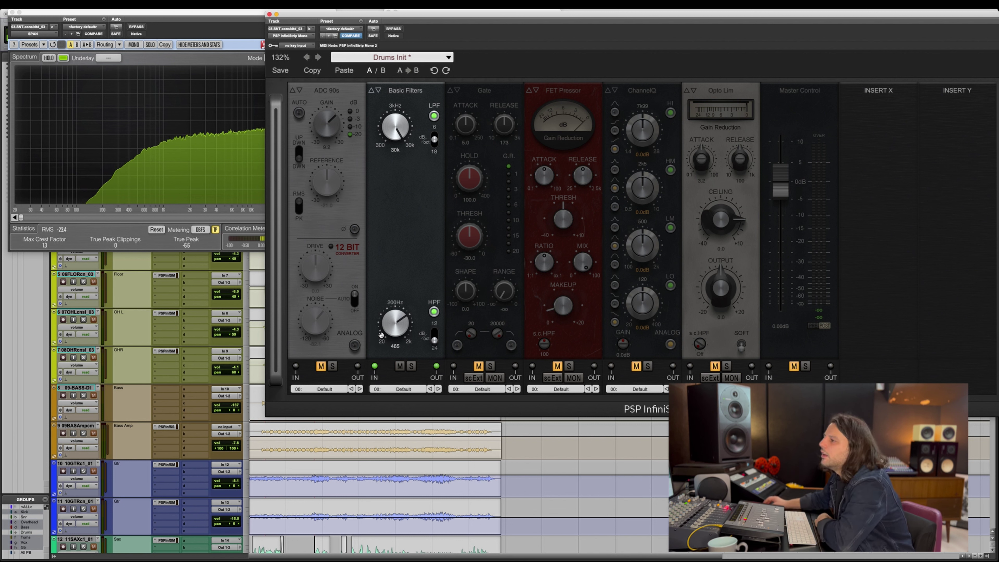
pyautogui.click(434, 337)
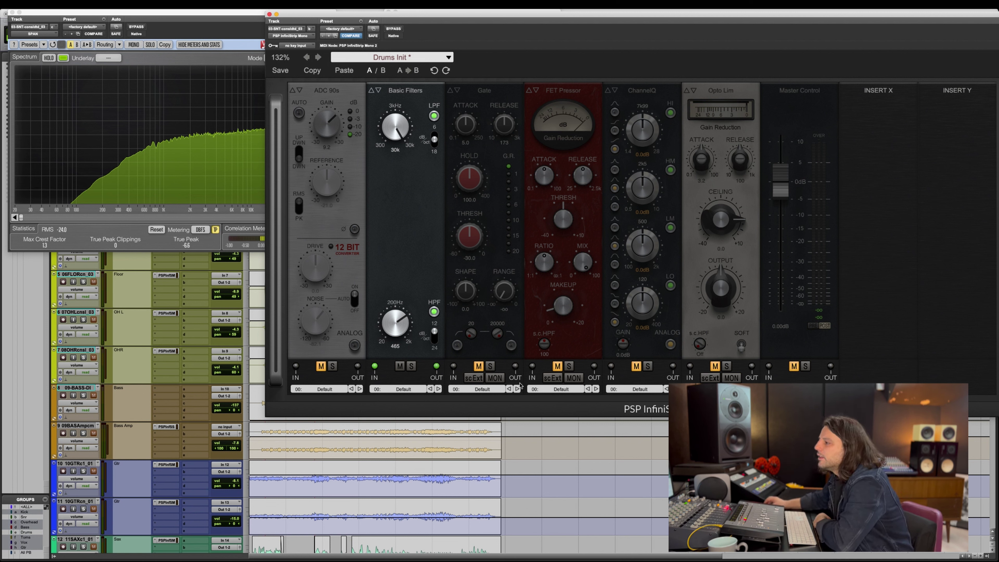
pyautogui.click(434, 312)
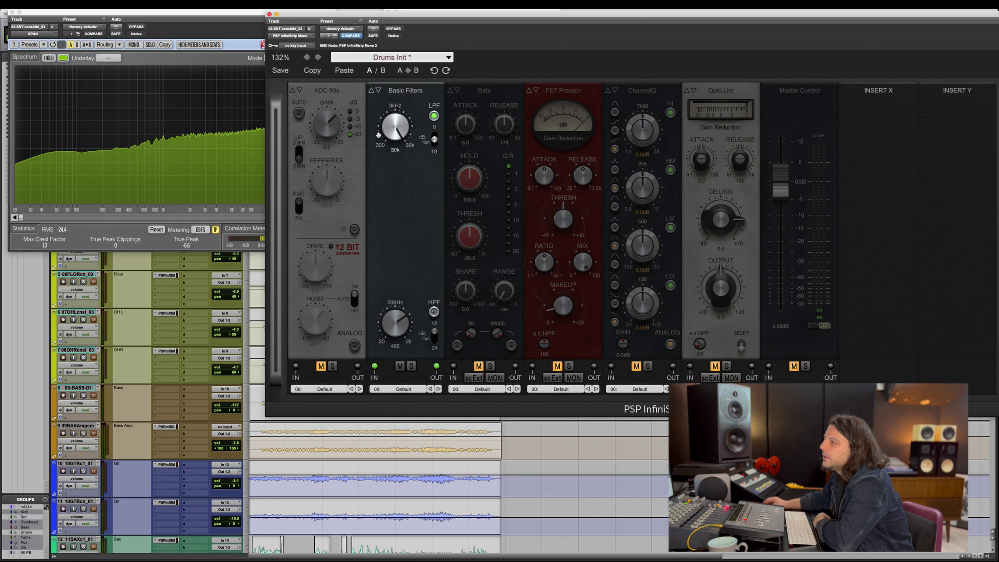
# Lower the Basic Filters low-pass cutoff to about 2.3 kHz and set its slope to 18 dB/oct.
pyautogui.moveTo(378, 135); pyautogui.dragTo(399, 169)
pyautogui.moveTo(400, 132); pyautogui.dragTo(396, 156)
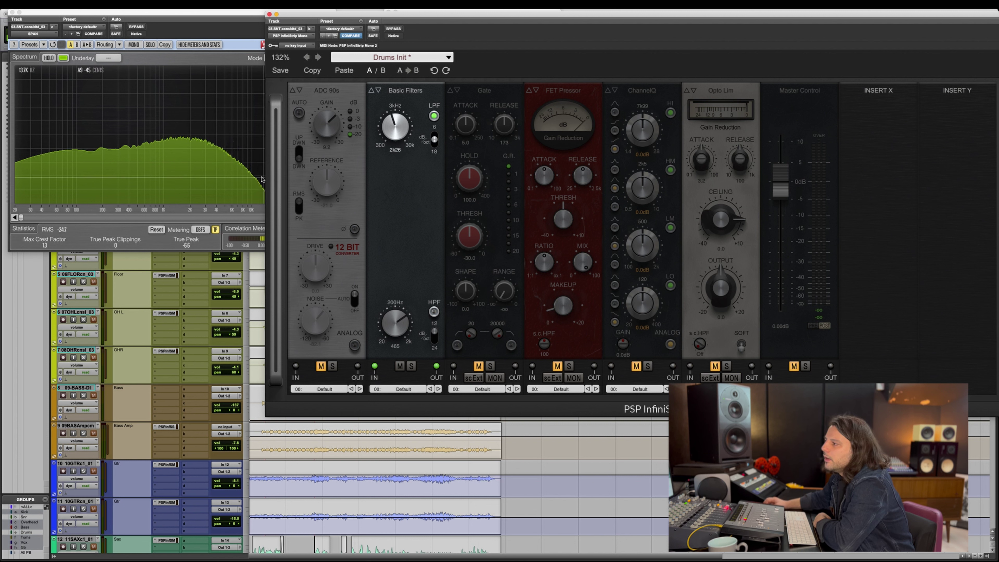
pyautogui.click(436, 146)
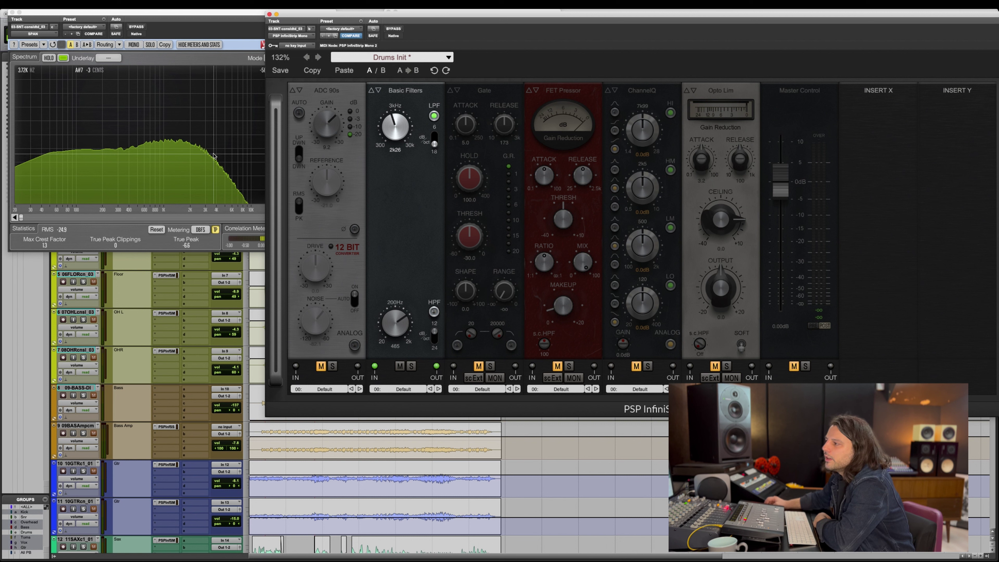
# Set the low-pass slope to 6 dB/oct and lower its cutoff to about 1.1 kHz.
pyautogui.click(435, 136)
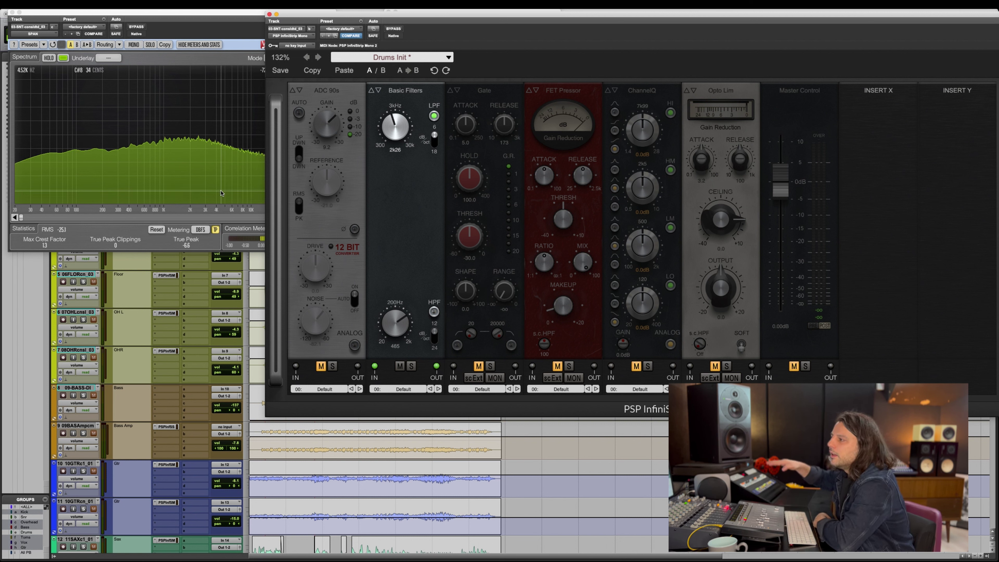
pyautogui.moveTo(394, 125)
pyautogui.mouseDown()
pyautogui.moveTo(378, 156)
pyautogui.moveTo(409, 112)
pyautogui.mouseUp()
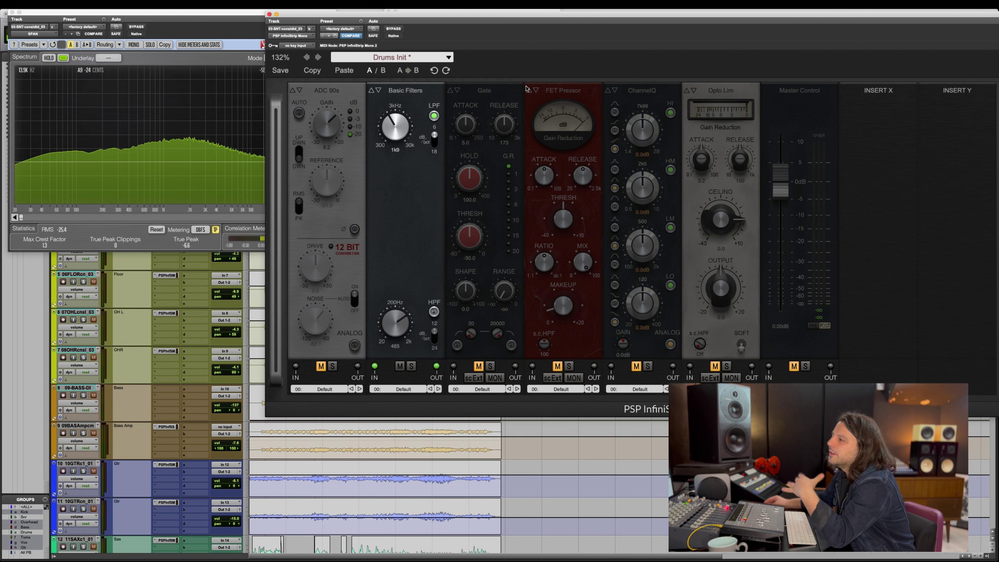
pyautogui.moveTo(395, 126); pyautogui.dragTo(415, 110)
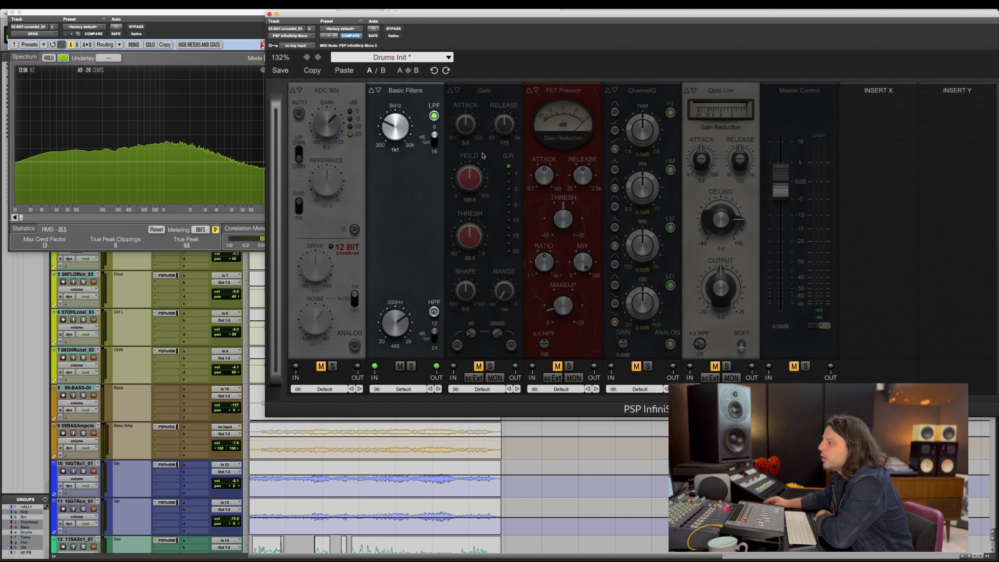
# Check the gate module's available types, change it to Ducker and adjust its threshold to about -28.1 dB.
pyautogui.click(484, 90)
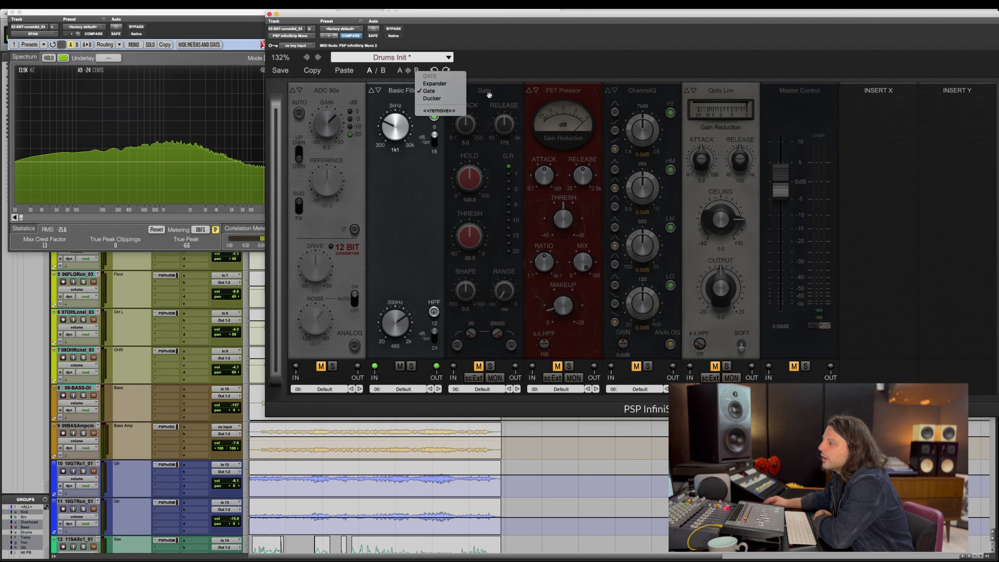
pyautogui.click(499, 101)
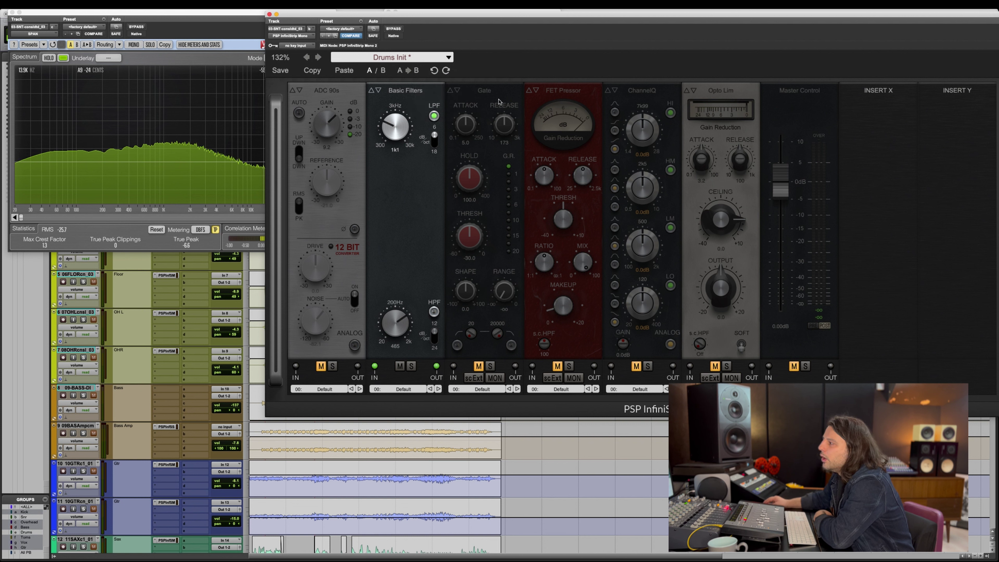
pyautogui.click(477, 94)
pyautogui.click(477, 98)
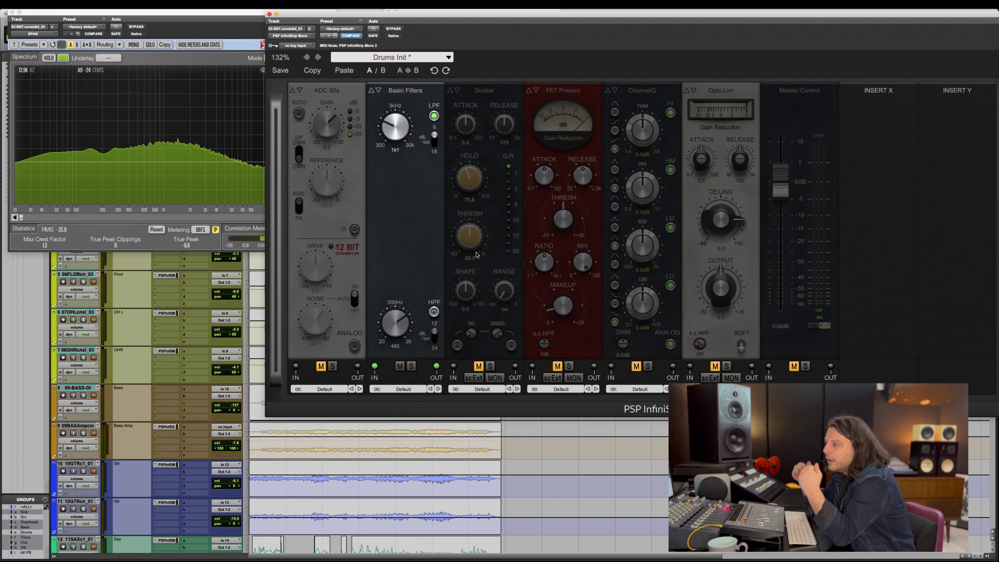
pyautogui.moveTo(477, 255); pyautogui.dragTo(477, 253)
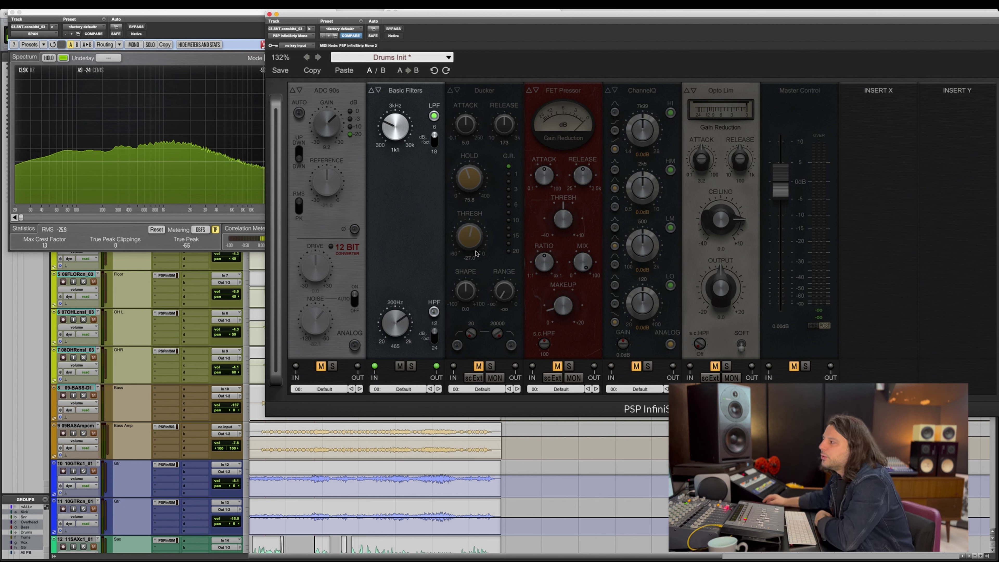
# Switch the Ducker module to Gate and Expander for comparison, and return it to Ducker.
pyautogui.click(455, 97)
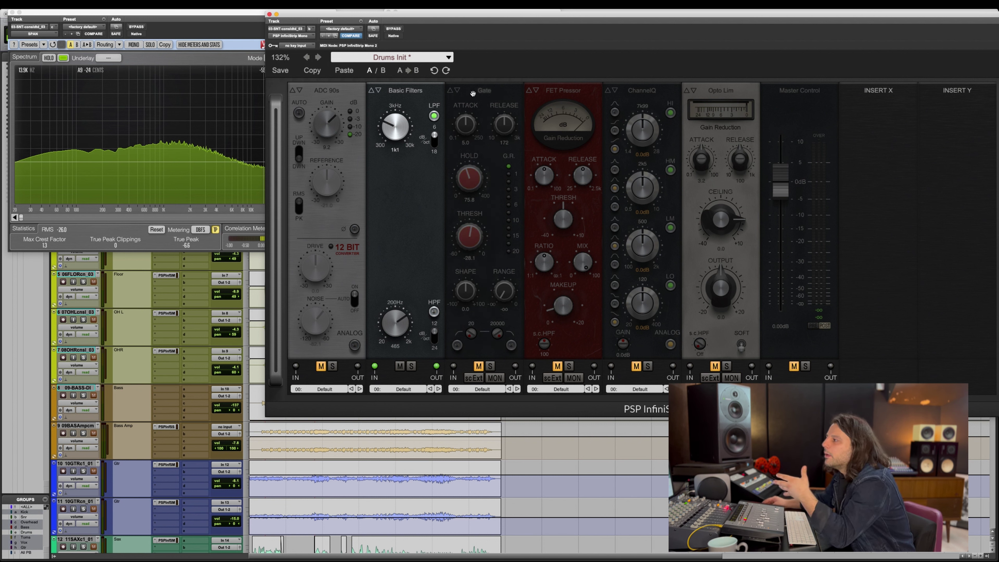
pyautogui.click(449, 90)
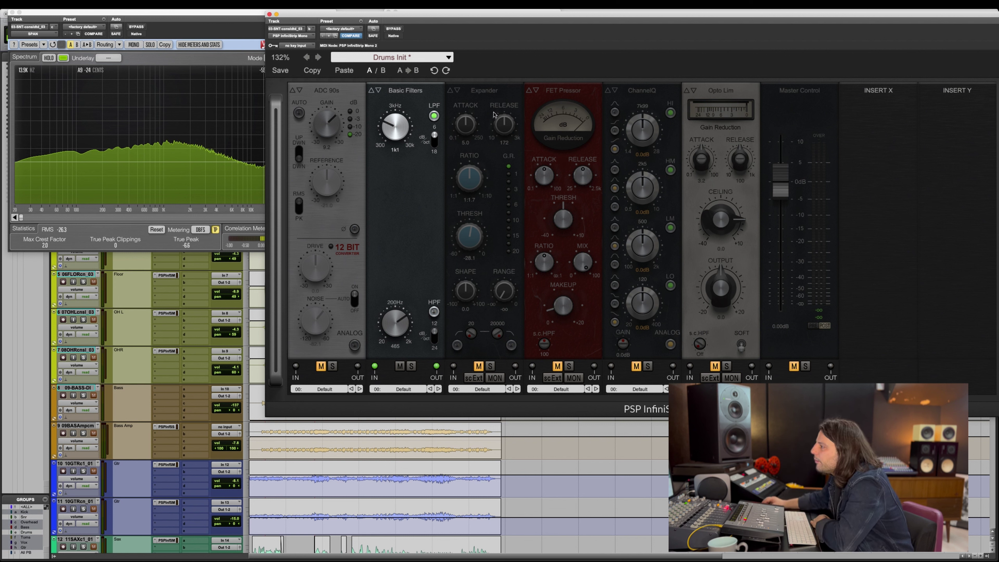
pyautogui.click(476, 90)
pyautogui.click(457, 100)
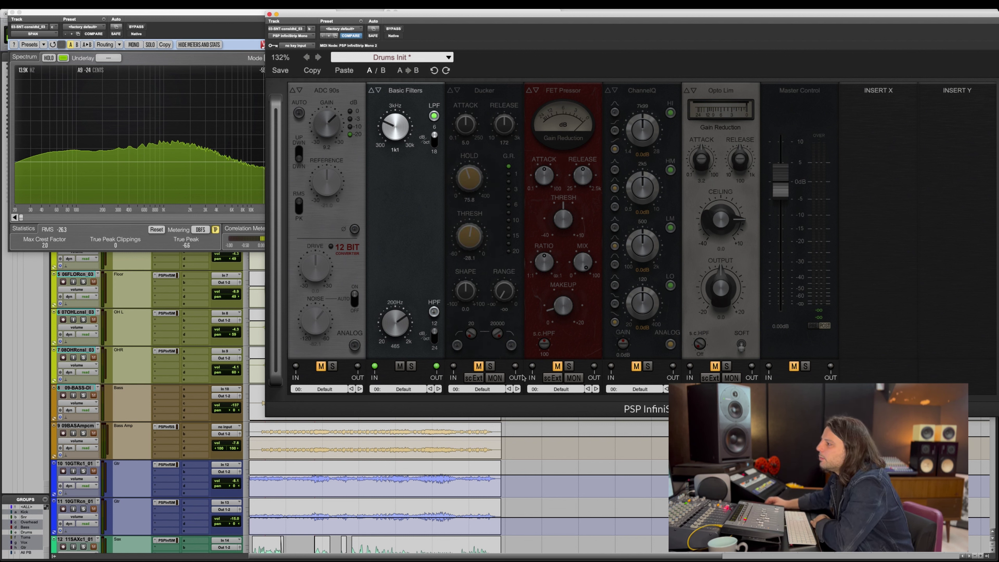
# Unmute the Ducker module and briefly monitor its side-chain signal.
pyautogui.click(478, 366)
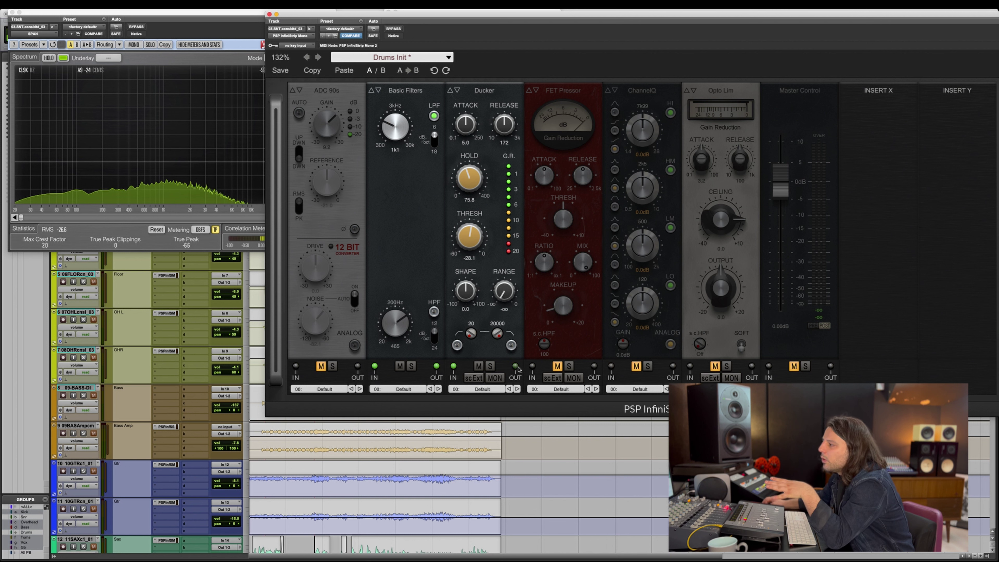
pyautogui.click(498, 378)
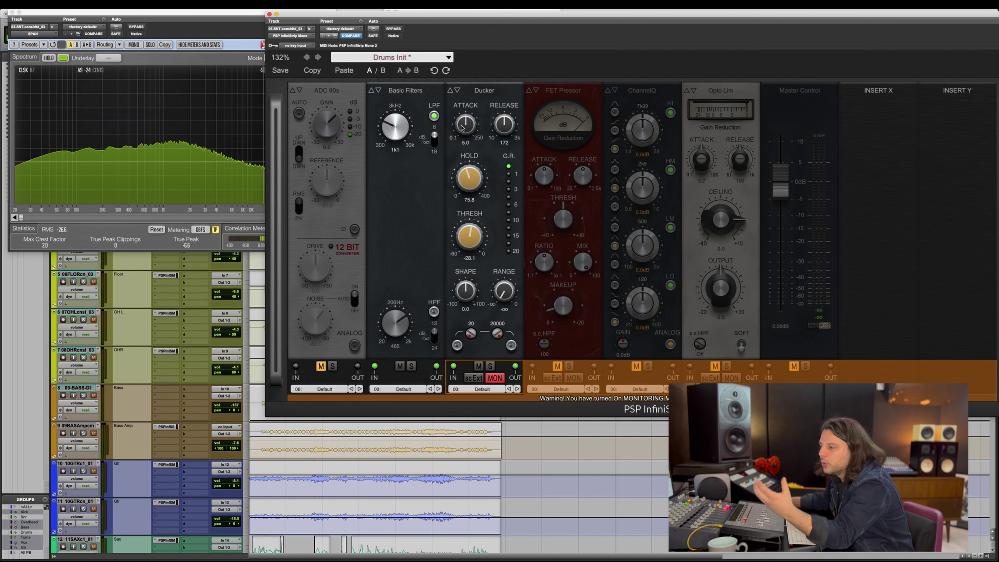
pyautogui.click(497, 379)
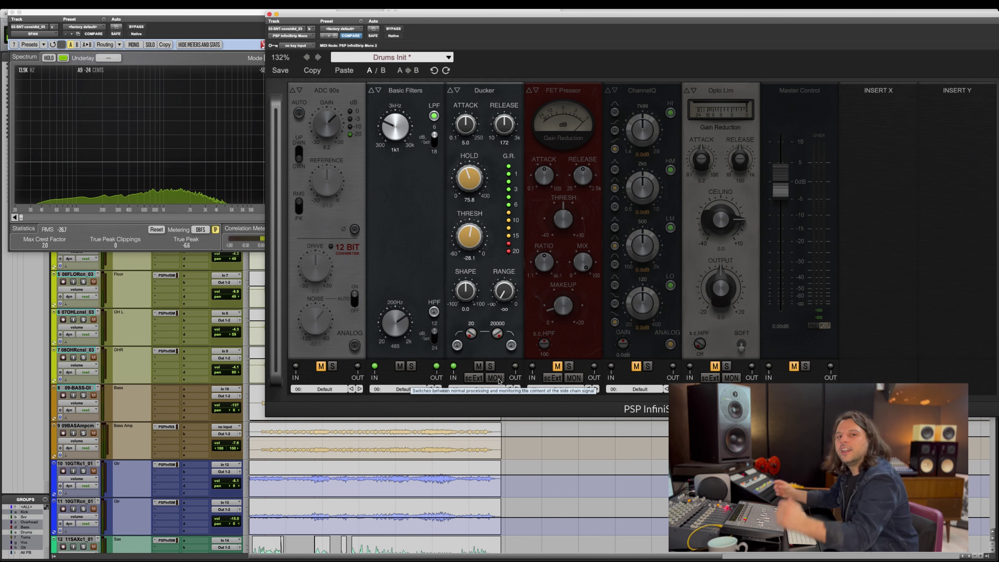
# Set the Ducker's hold to about 43.8, its threshold to about -24.0 dB and its attack to about 6.7.
pyautogui.moveTo(470, 180); pyautogui.dragTo(470, 168)
pyautogui.moveTo(471, 240); pyautogui.dragTo(475, 224)
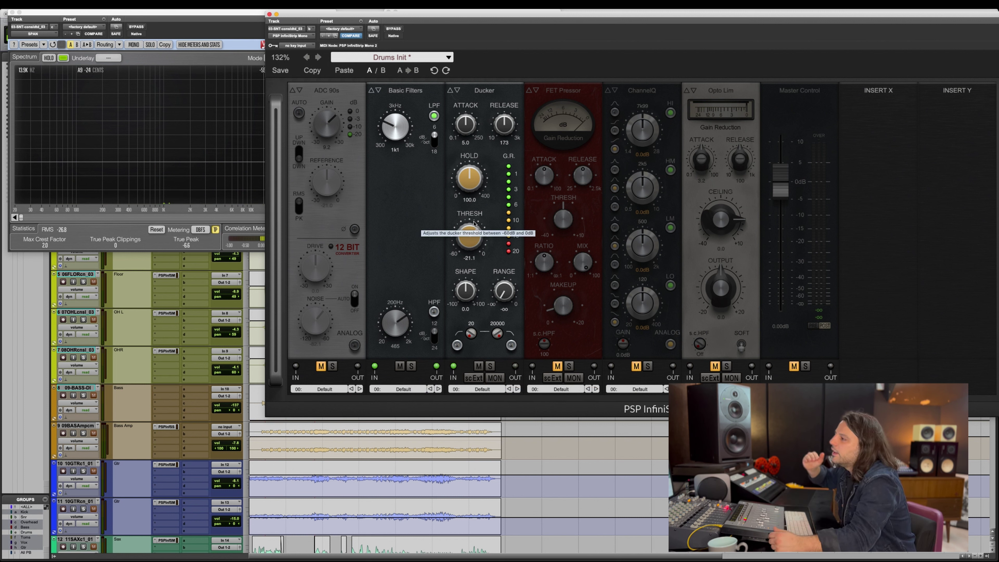
pyautogui.moveTo(474, 224); pyautogui.dragTo(476, 244)
pyautogui.moveTo(477, 197); pyautogui.dragTo(471, 242)
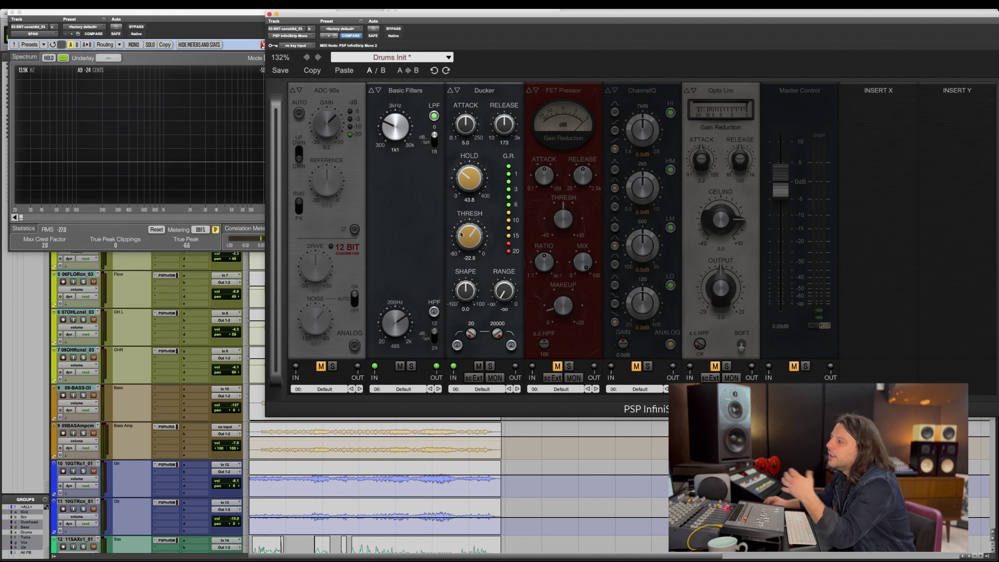
pyautogui.moveTo(465, 130); pyautogui.dragTo(467, 127)
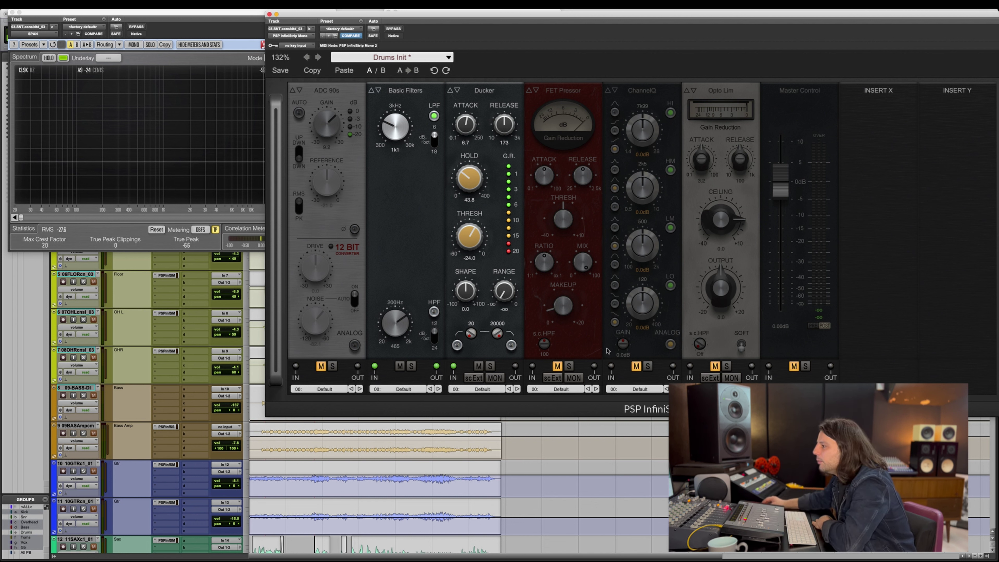
# Briefly try the Ducker's external side-chain and the FET Pressor's side-chain monitoring, leaving the FET Pressor unmuted.
pyautogui.click(474, 379)
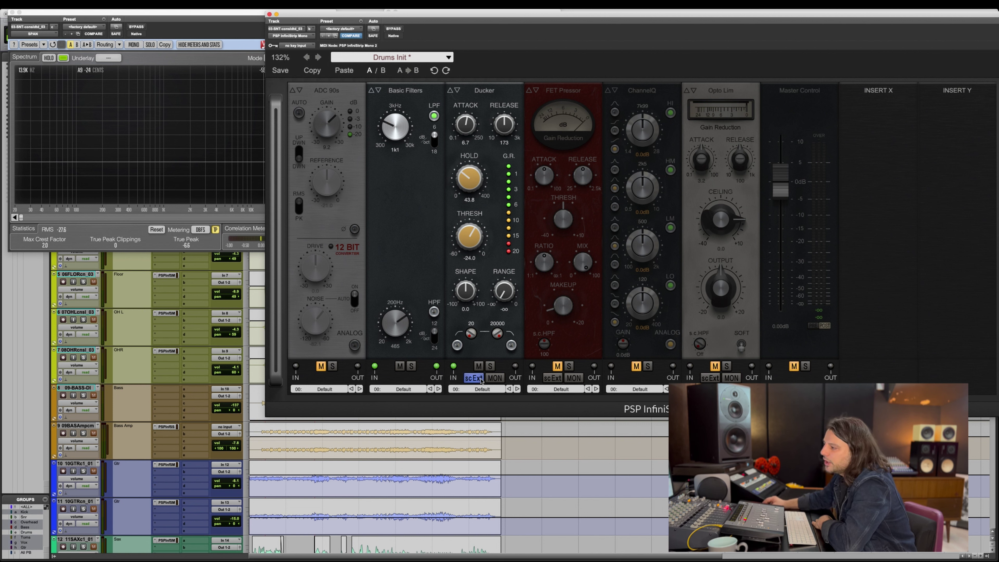
pyautogui.click(479, 379)
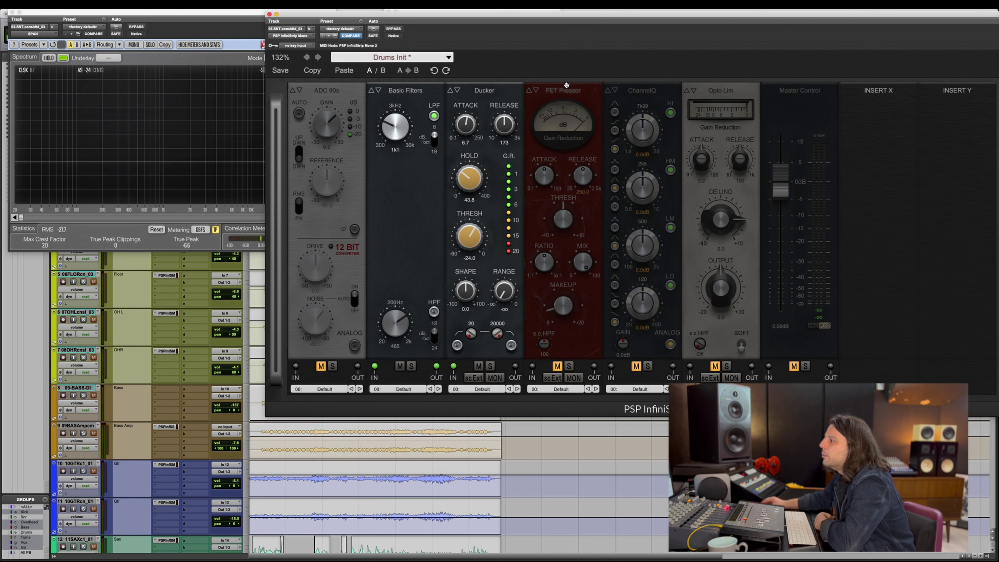
pyautogui.click(574, 378)
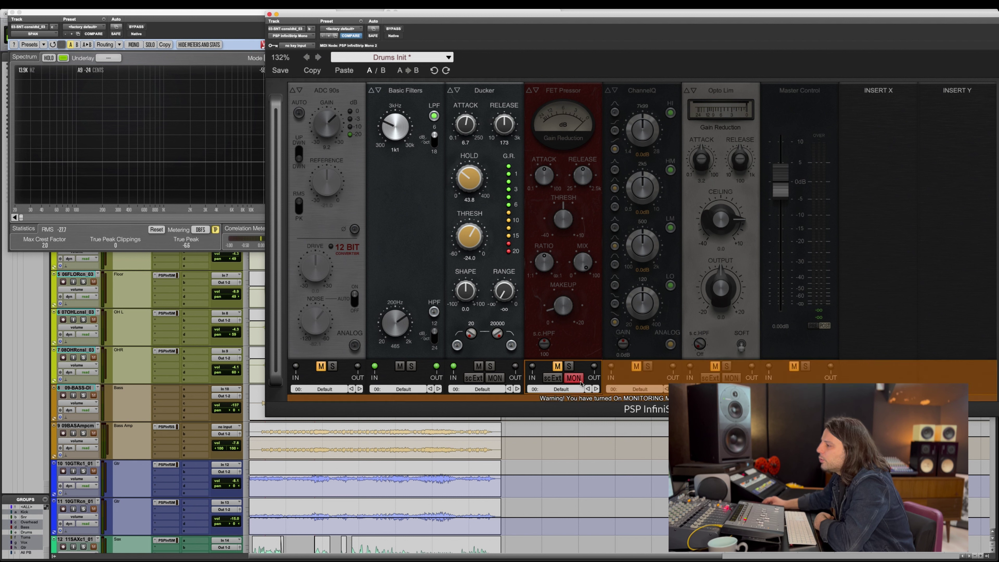
pyautogui.click(574, 379)
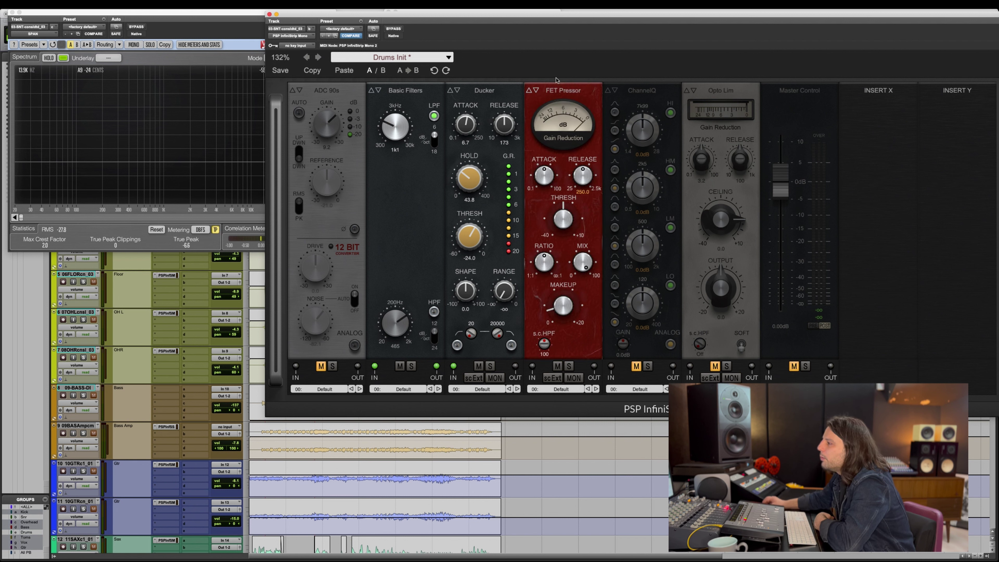
# Check the compressor module's available types and step between them, keeping FET Pressor.
pyautogui.click(564, 91)
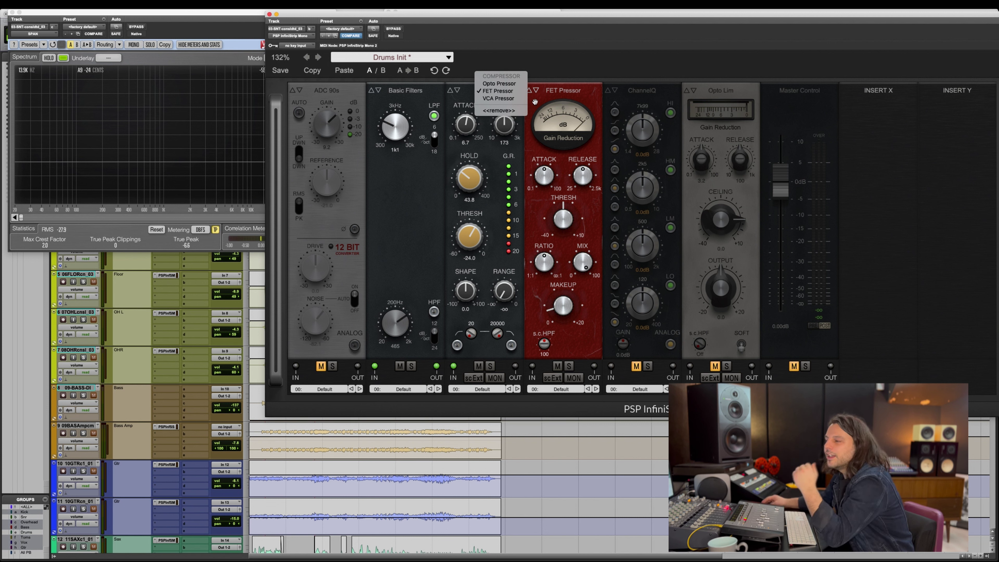
pyautogui.click(571, 101)
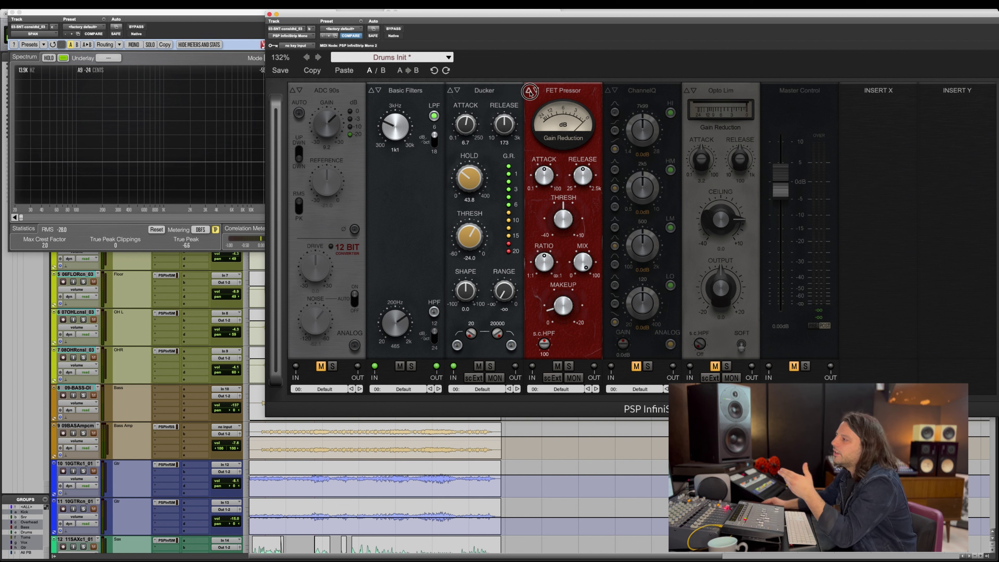
pyautogui.click(536, 92)
pyautogui.click(536, 92)
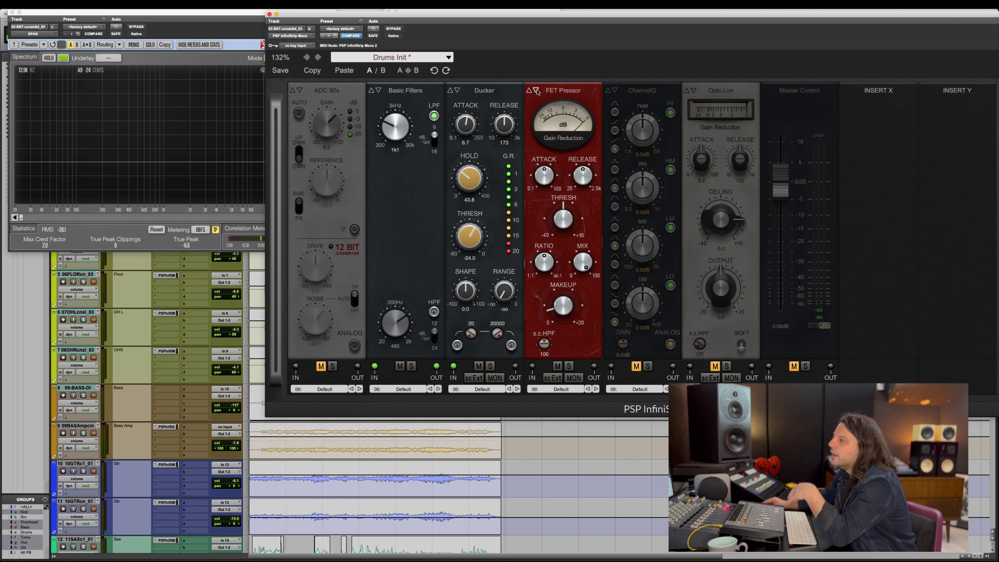
# Compare the compressor module's VCA and FET types, switch it to Opto Pressor, and move the plug-in window so all modules are in view.
pyautogui.click(536, 91)
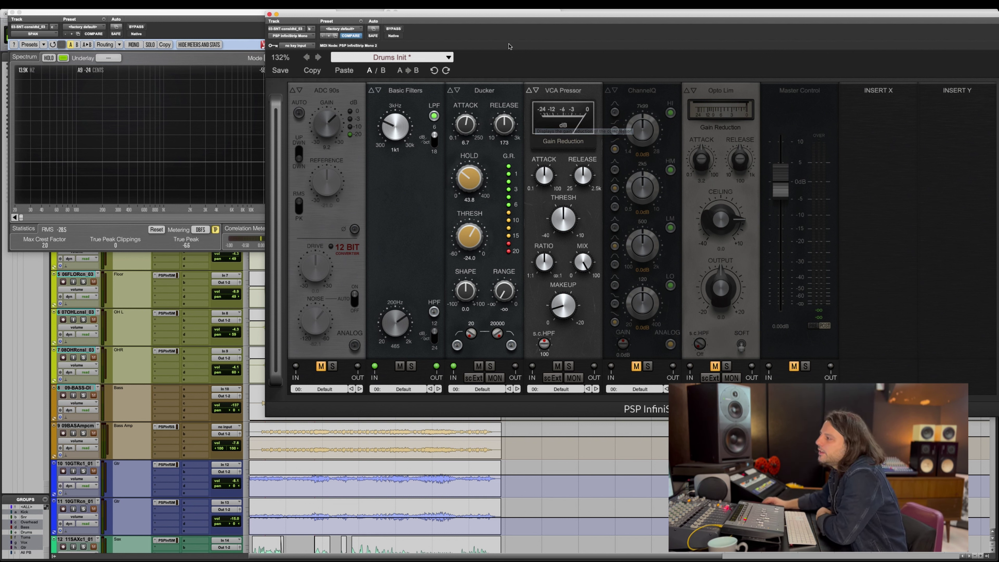
pyautogui.click(534, 91)
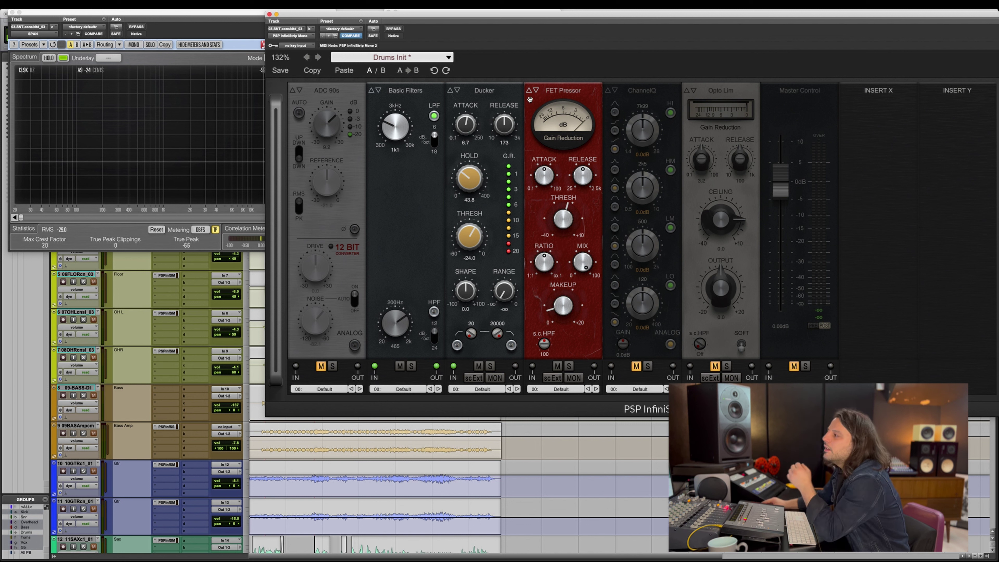
pyautogui.click(532, 92)
pyautogui.click(532, 91)
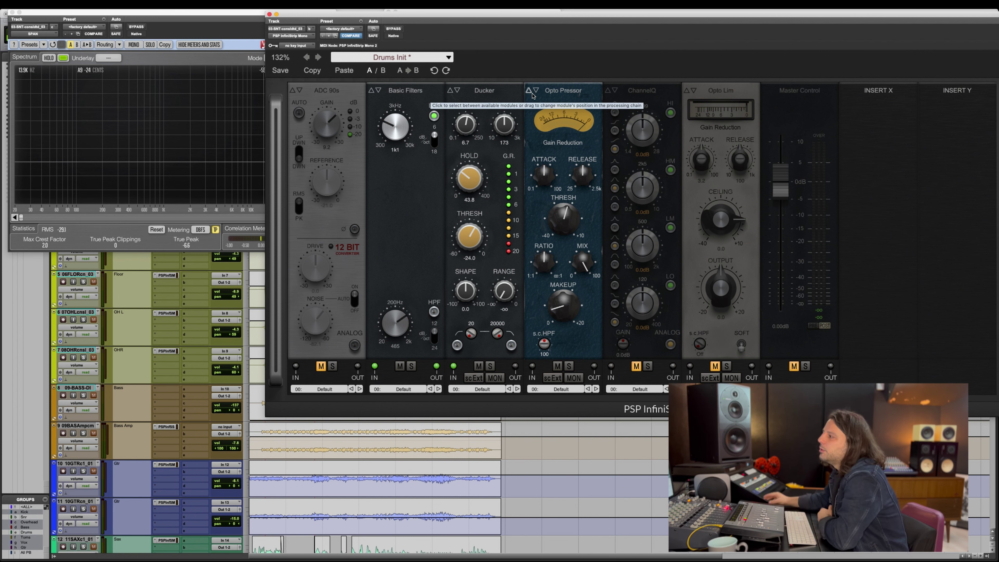
pyautogui.moveTo(608, 19); pyautogui.dragTo(531, 18)
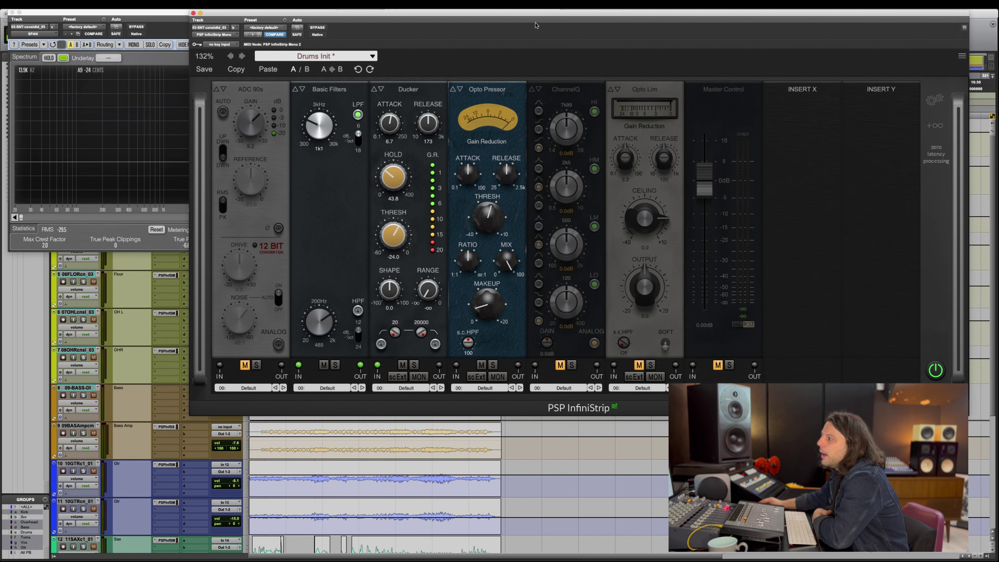
pyautogui.moveTo(535, 25); pyautogui.dragTo(483, 24)
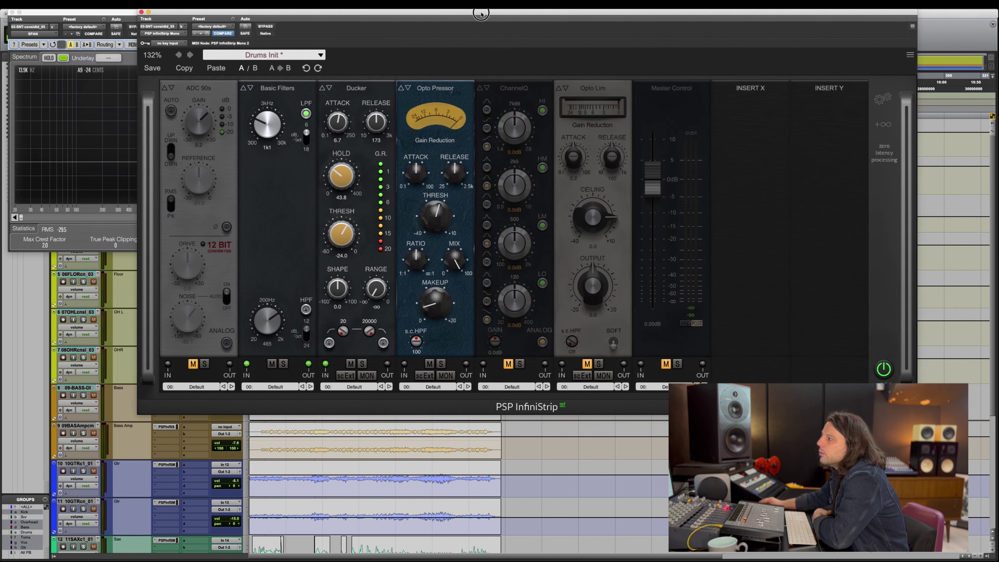
# Cycle the compressor module through its FET, VCA and Opto types, ending on VCA Pressor.
pyautogui.click(407, 87)
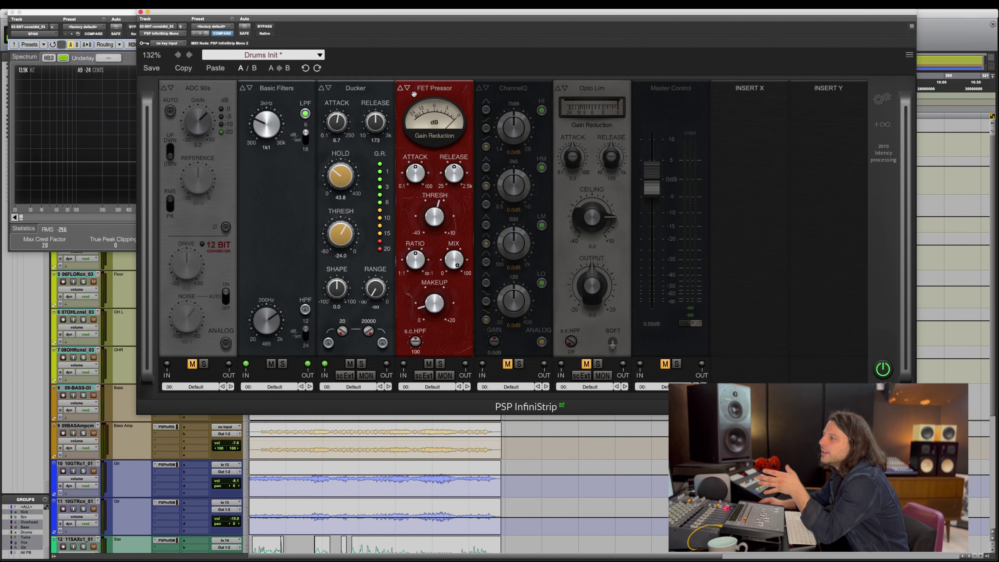
pyautogui.click(408, 89)
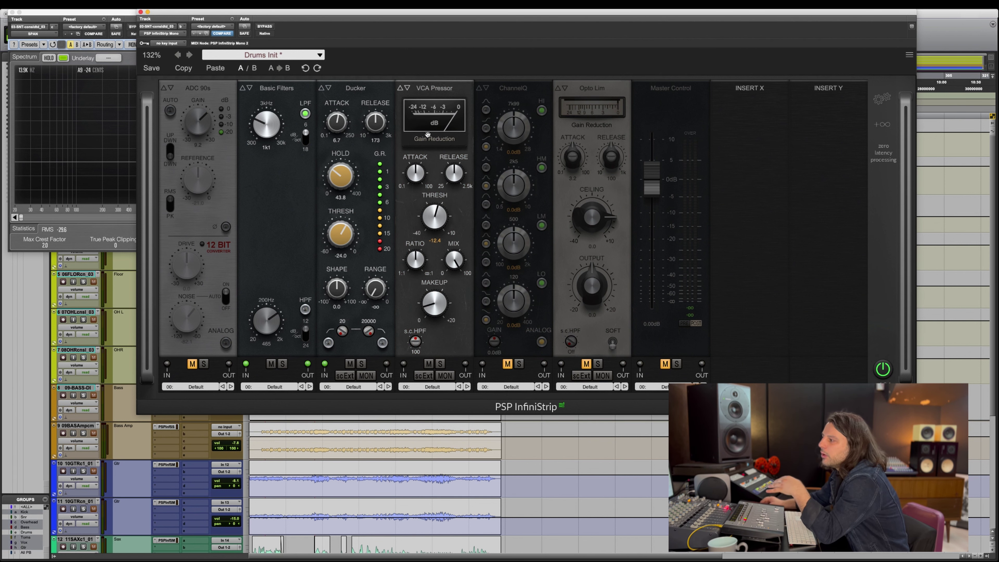
pyautogui.moveTo(434, 222)
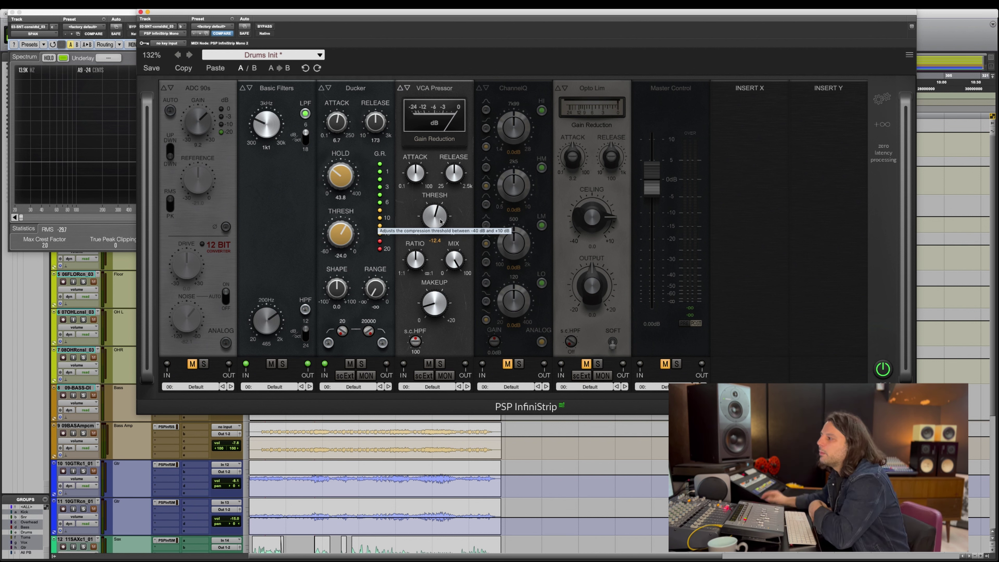
pyautogui.moveTo(459, 261)
pyautogui.click(408, 88)
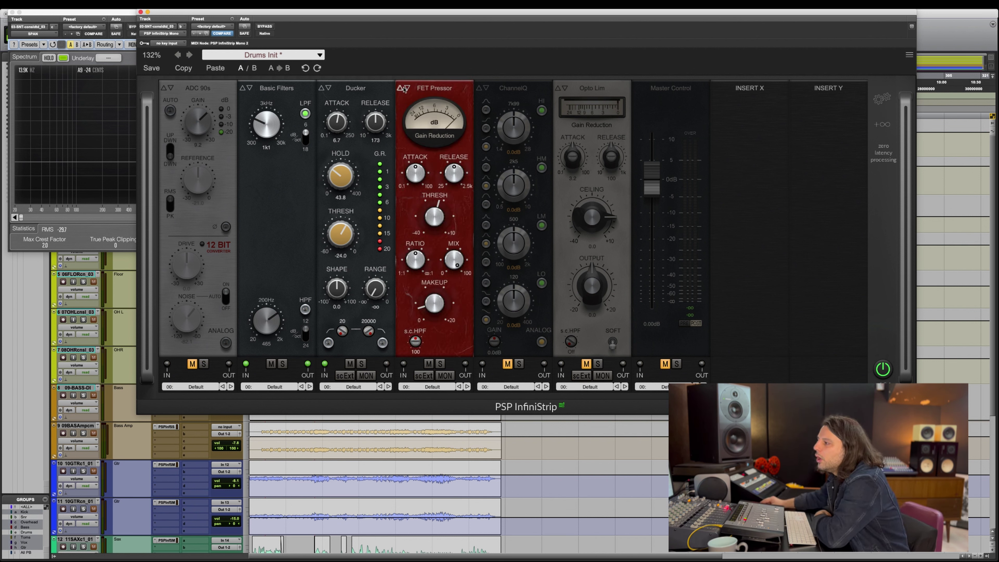
pyautogui.click(407, 89)
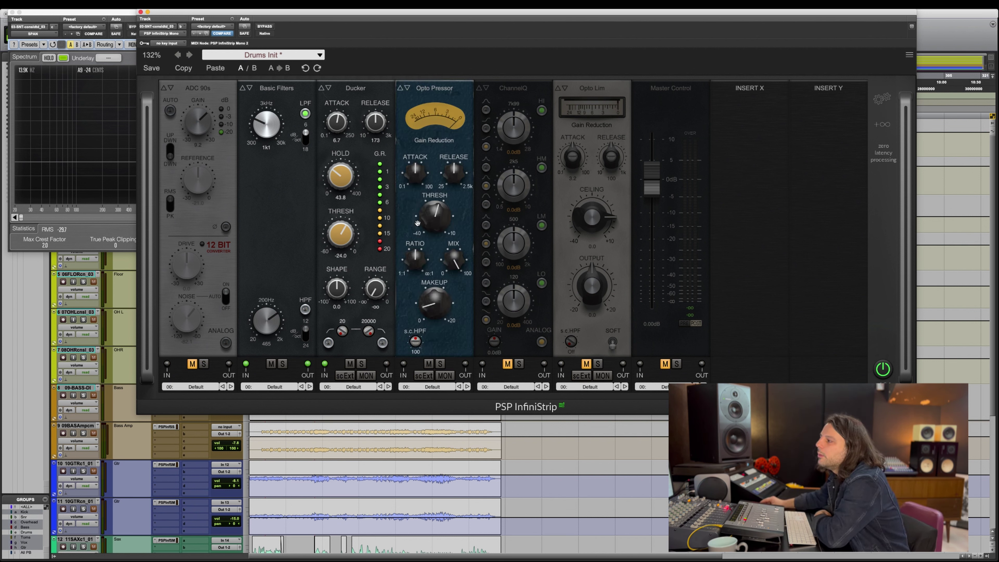
pyautogui.click(407, 88)
pyautogui.click(407, 88)
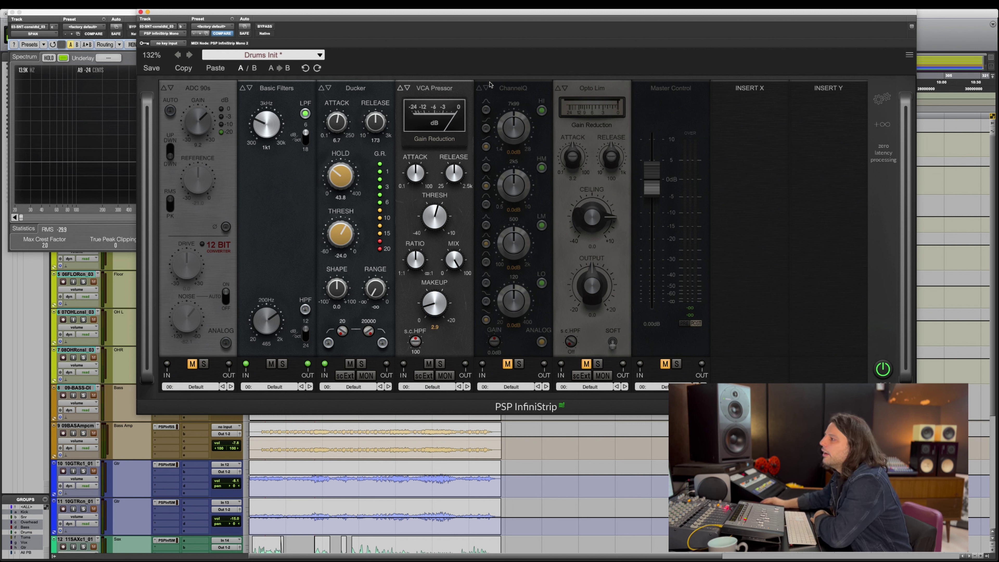
# Change the EQ module from ChannelQ to PreQursor and unmute it.
pyautogui.click(496, 90)
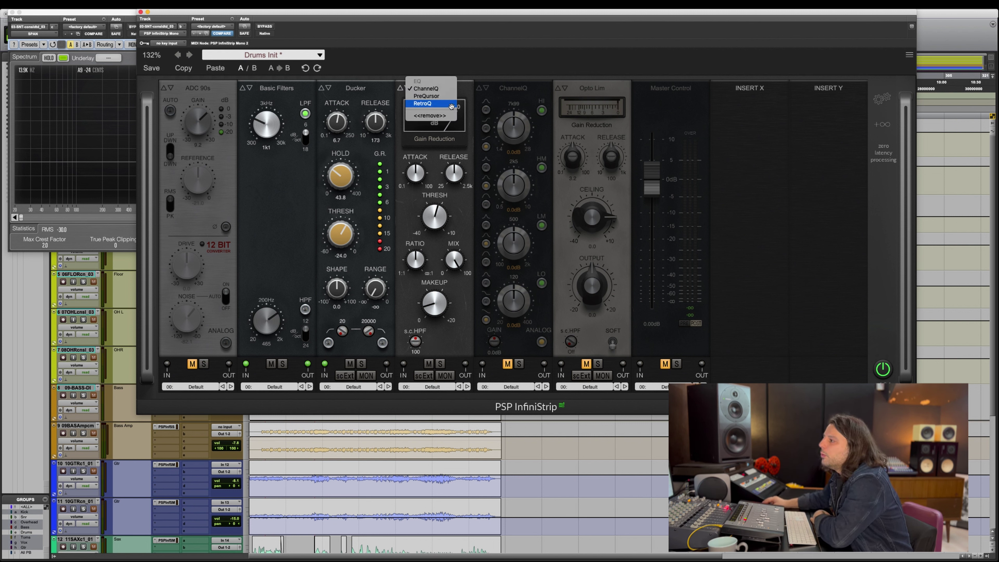
pyautogui.click(440, 98)
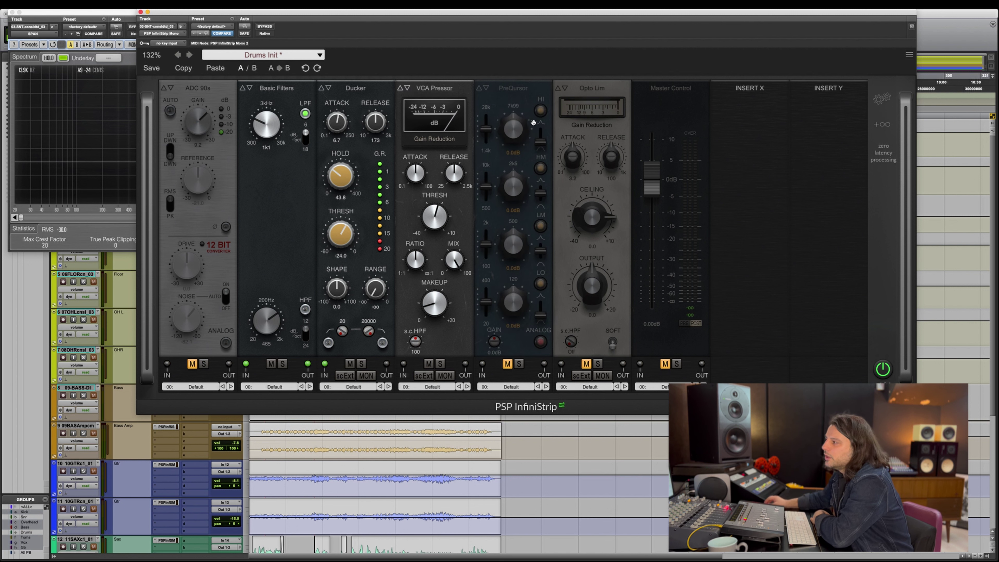
pyautogui.click(507, 364)
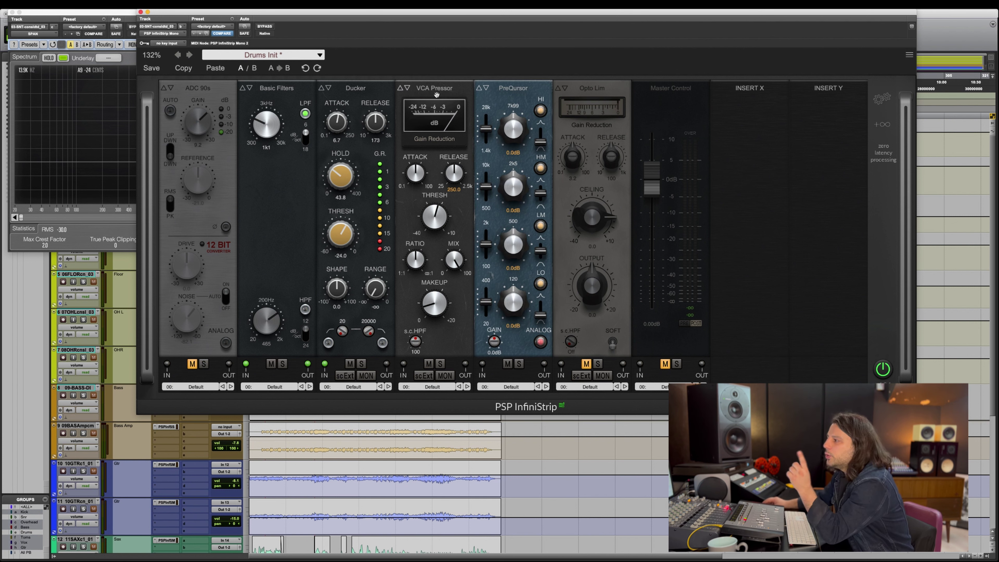
# Check the types available for the limiter module and the EQ module without choosing another one.
pyautogui.click(606, 88)
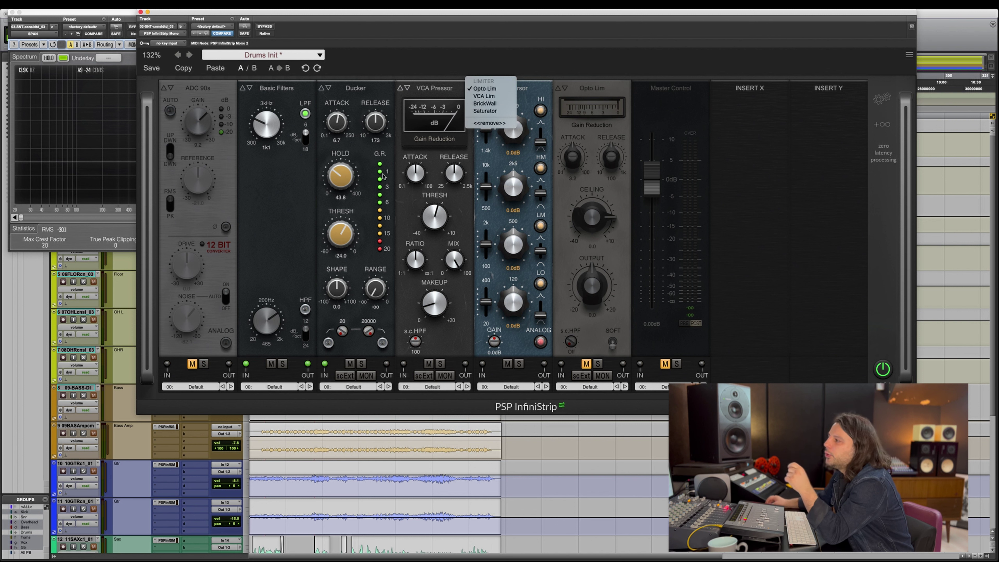
pyautogui.click(444, 175)
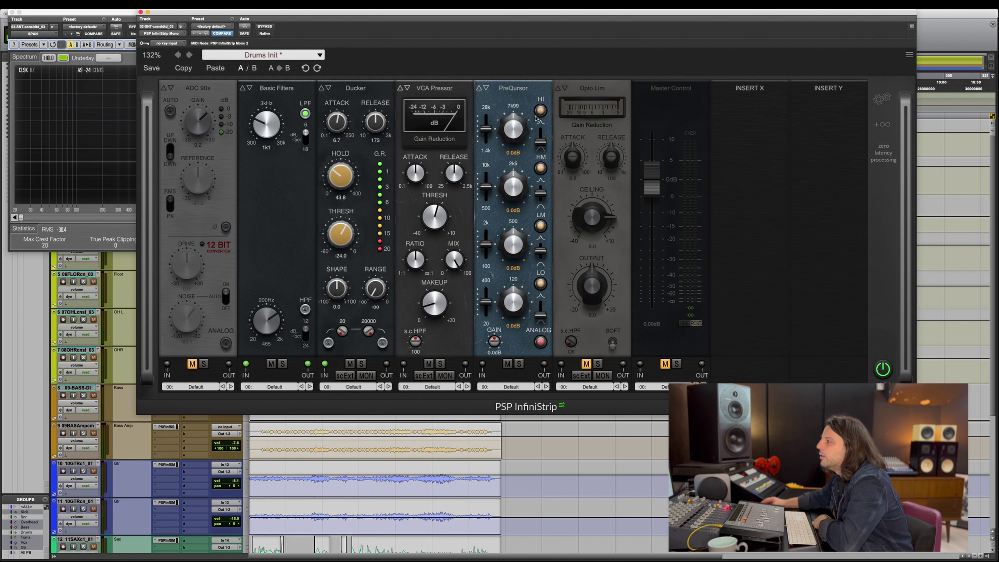
pyautogui.click(528, 91)
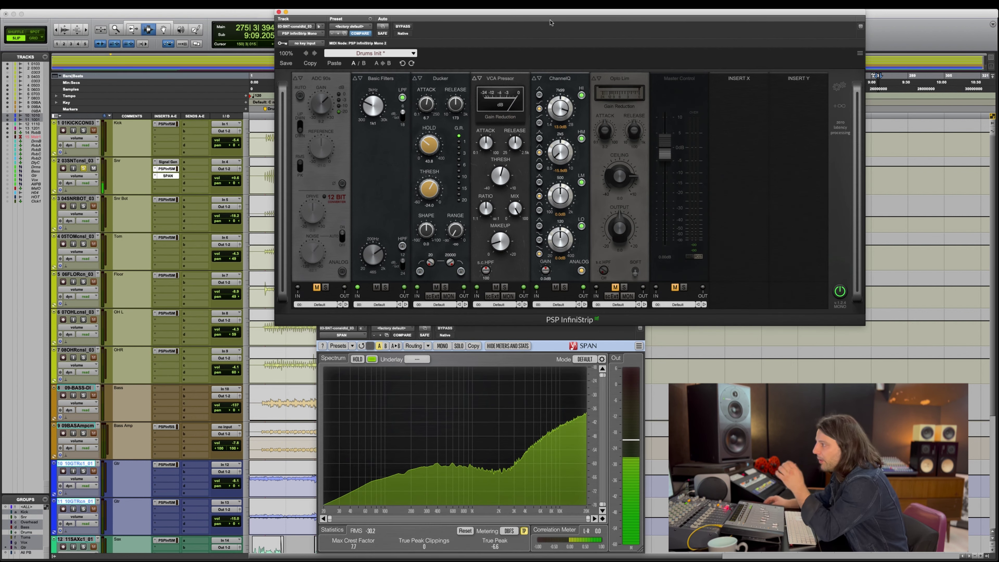
pyautogui.click(539, 78)
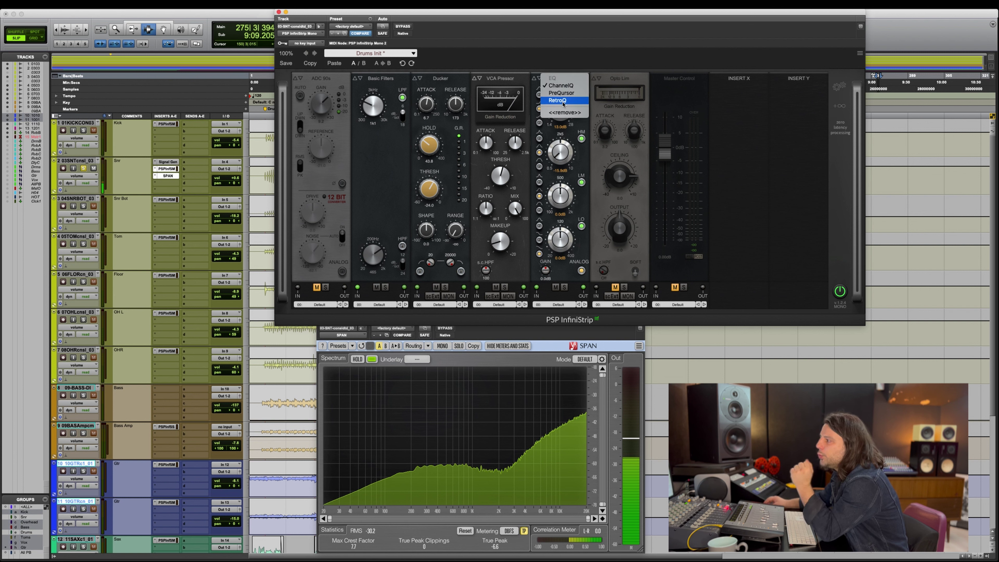
pyautogui.click(566, 57)
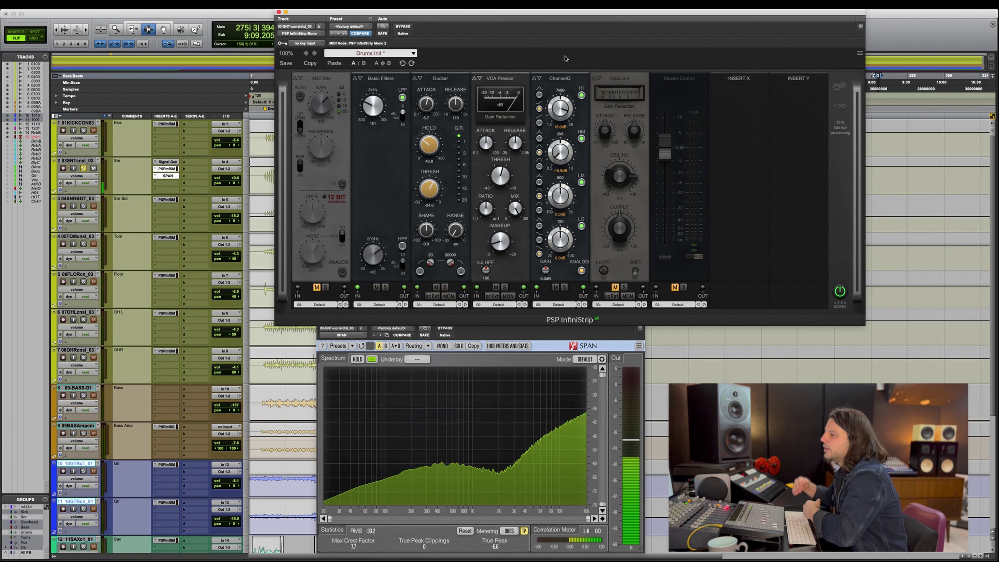
# Step the EQ module from ChannelQ through PreQursor to RetroQ and compare their response curves in SPAN.
pyautogui.moveTo(524, 150)
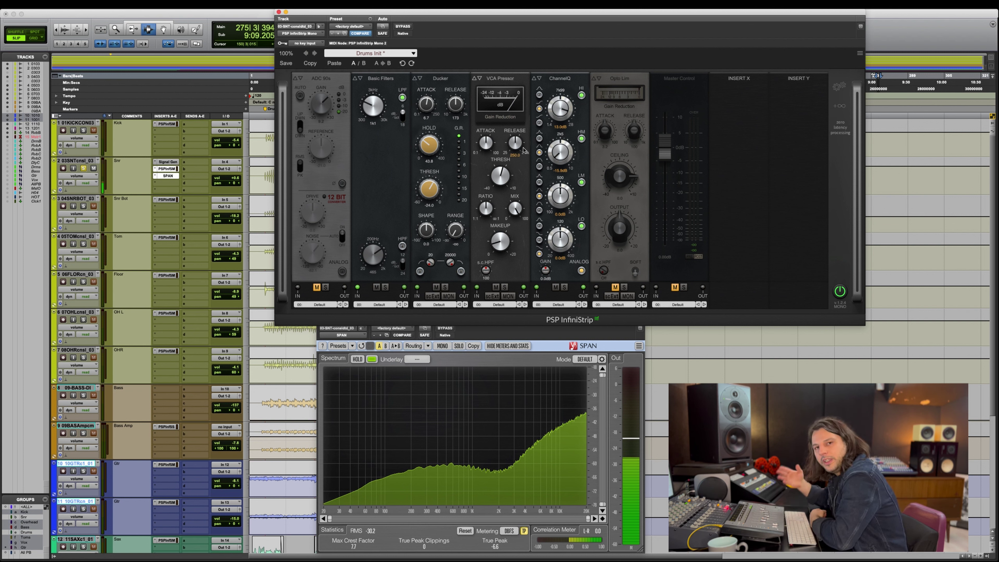
pyautogui.scroll(-1, 549, 80)
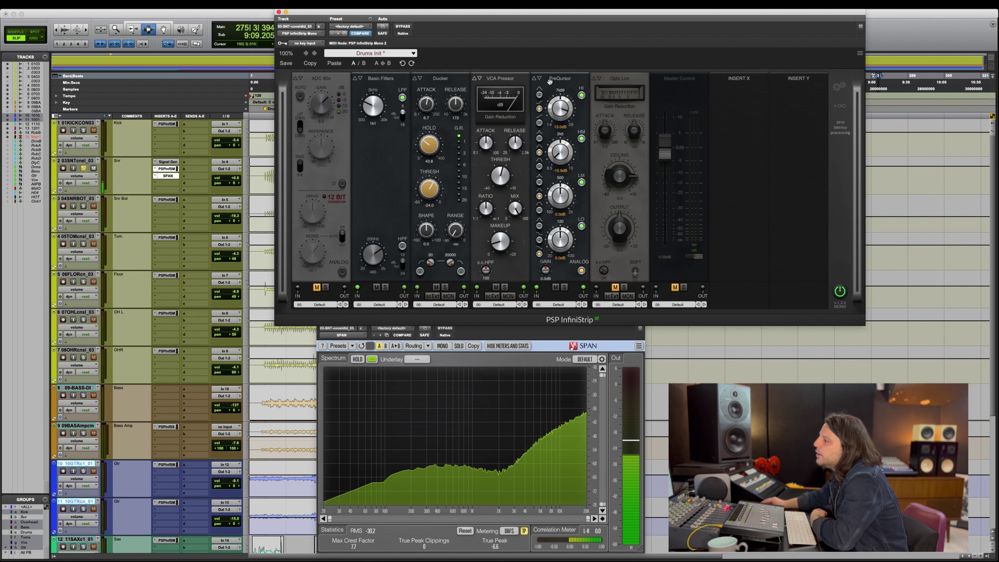
pyautogui.scroll(-1, 550, 80)
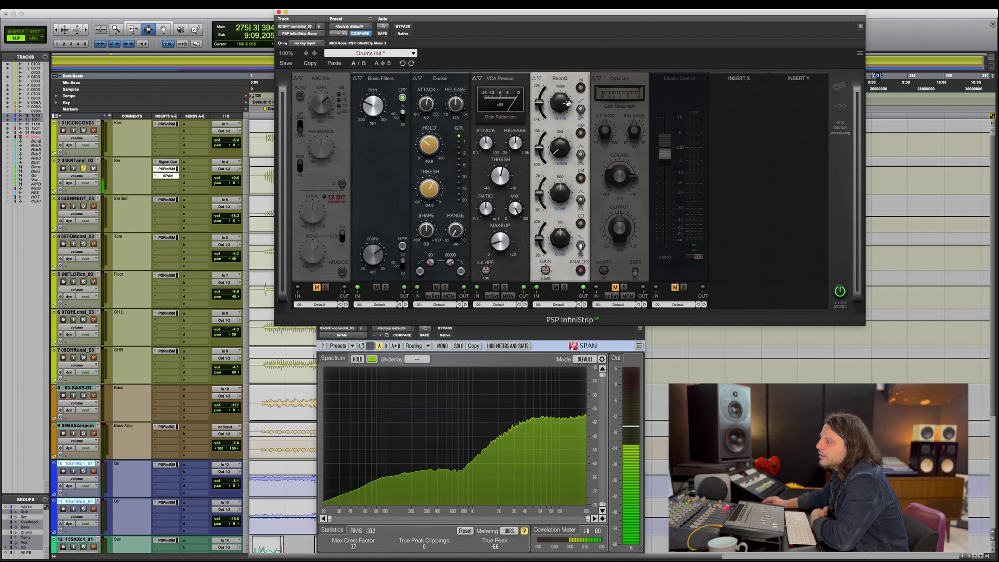
pyautogui.scroll(-2, 568, 108)
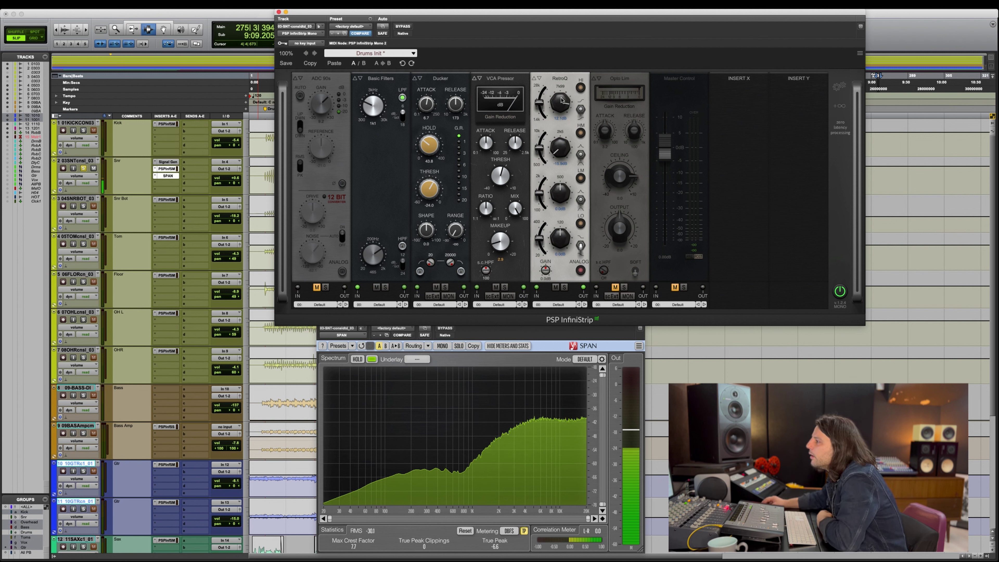
pyautogui.scroll(2, 577, 107)
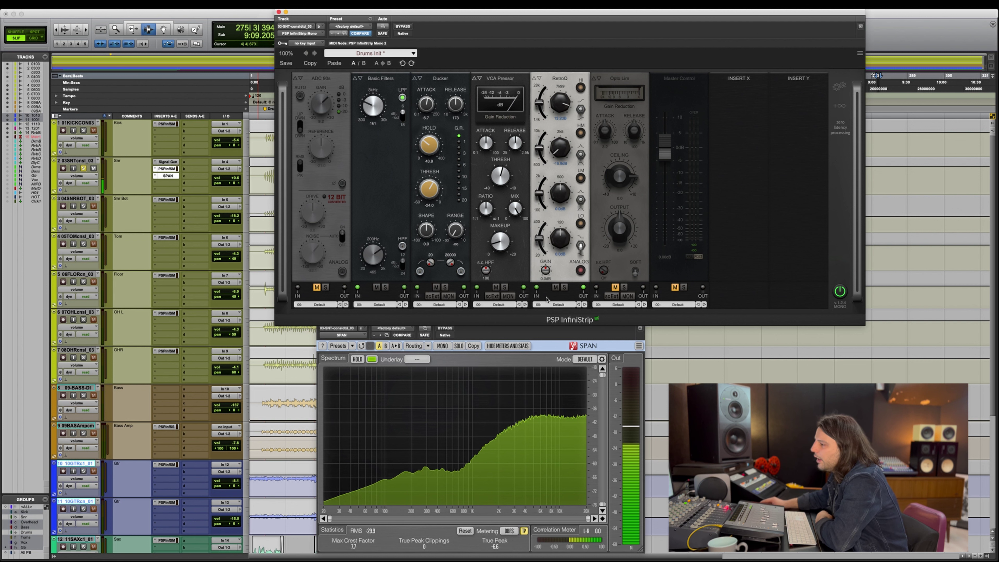
# Step the EQ module back through PreQursor to ChannelQ and forward again to RetroQ, comparing the curves.
pyautogui.click(535, 81)
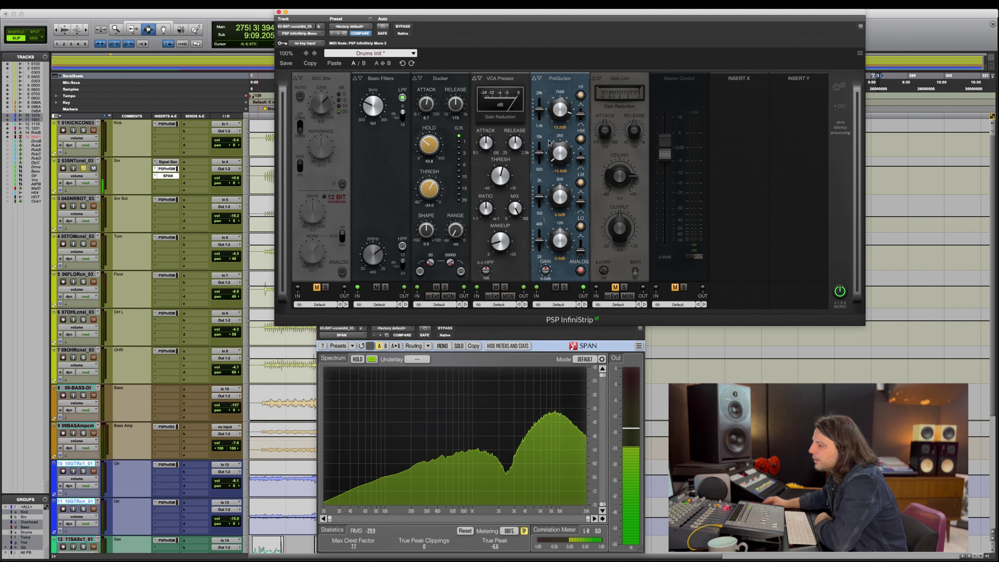
pyautogui.click(536, 80)
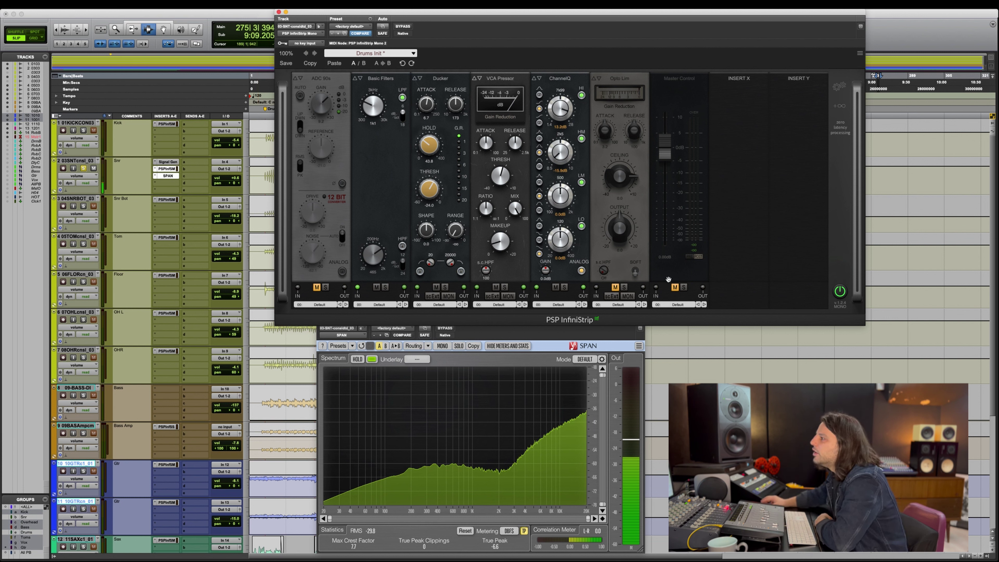
pyautogui.click(541, 79)
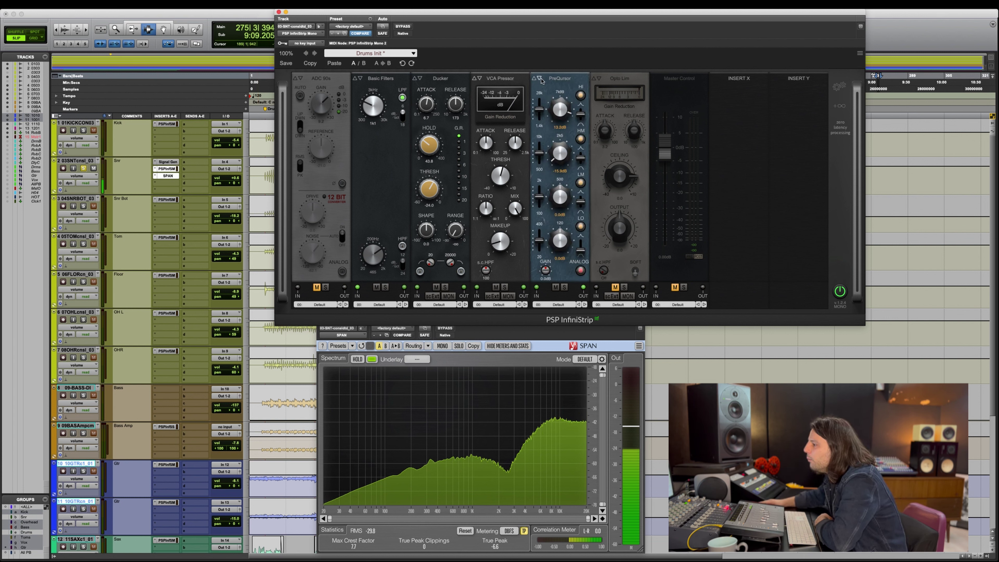
pyautogui.click(540, 79)
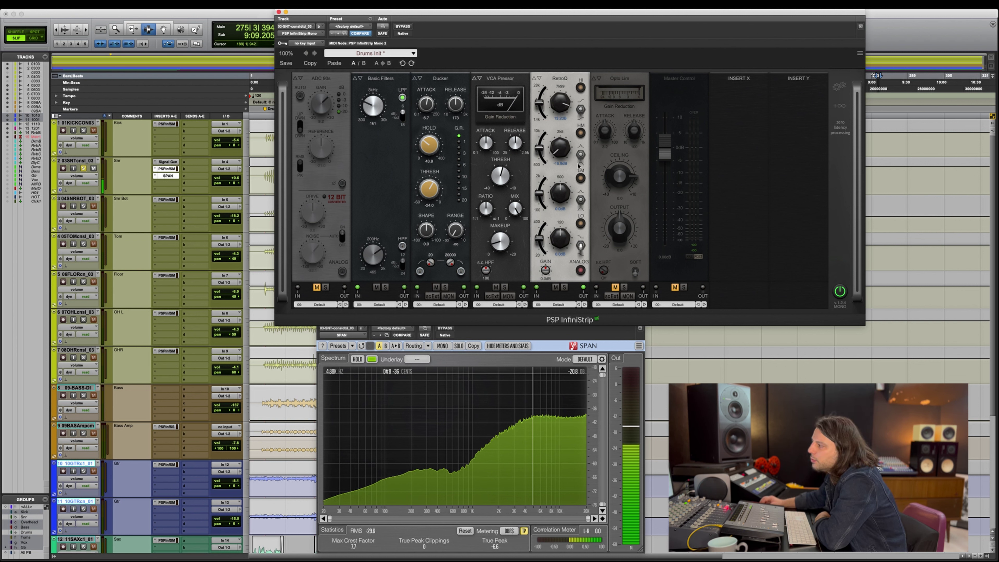
# Raise RetroQ's high-mid and low-mid gains, and step the EQ module through its other types, ending on the blue PreQursor-style EQ.
pyautogui.moveTo(560, 151); pyautogui.dragTo(564, 189)
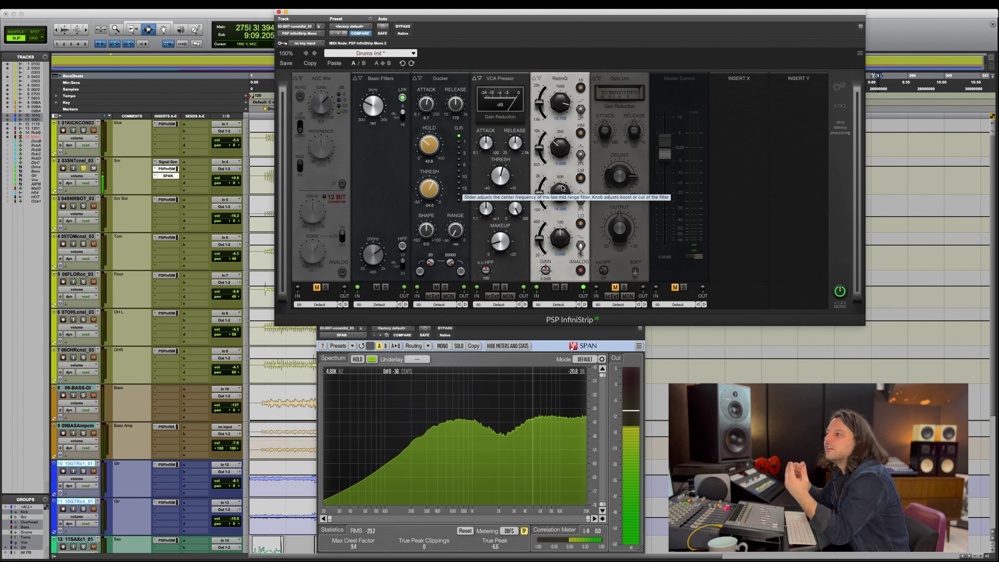
pyautogui.click(537, 80)
pyautogui.click(538, 79)
pyautogui.click(540, 80)
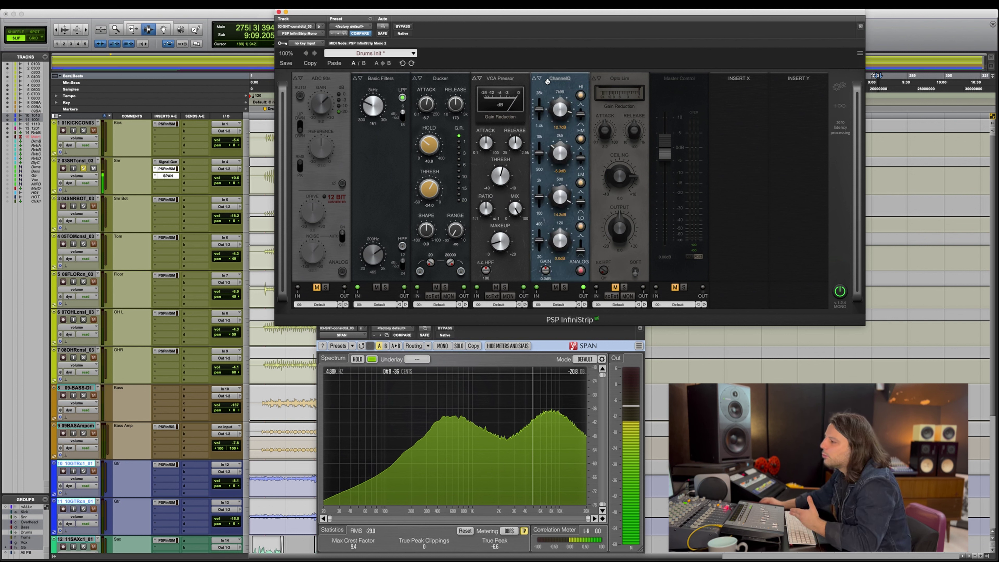
pyautogui.click(540, 80)
pyautogui.click(392, 437)
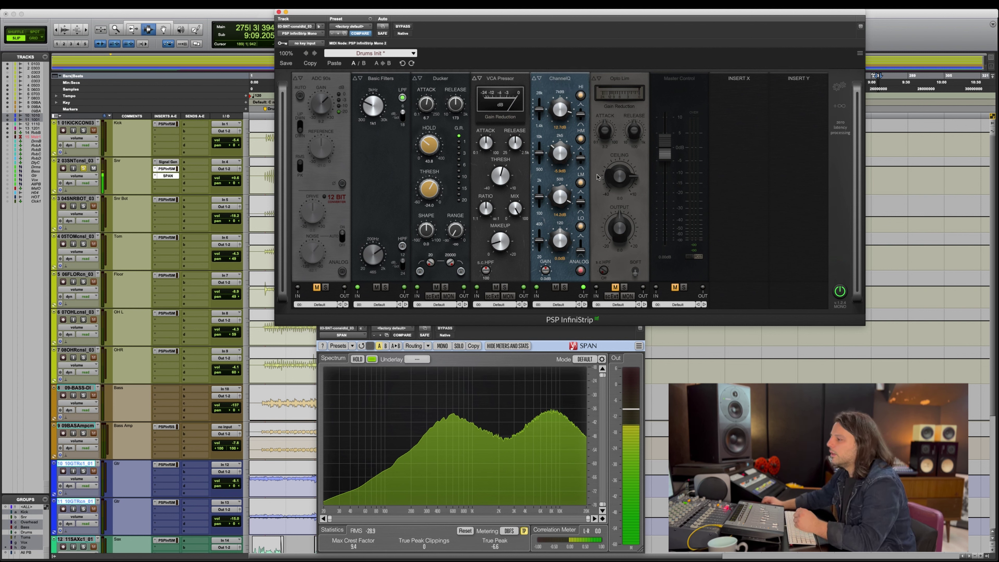
# Boost the EQ's low band to about 18 dB and lower its frequency, and raise the high-mid band's gain and adjust its bandwidth.
pyautogui.moveTo(560, 241); pyautogui.dragTo(573, 177)
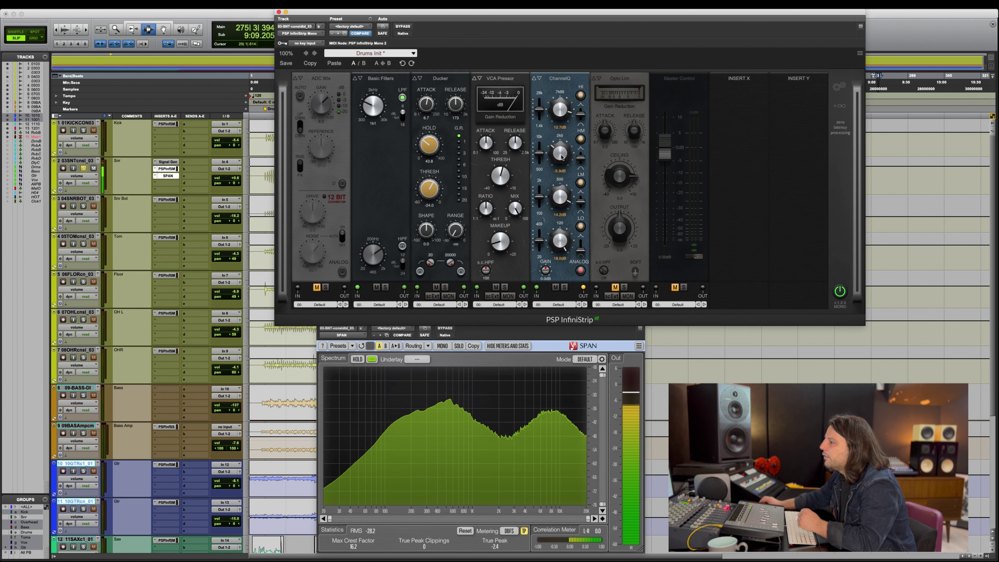
pyautogui.moveTo(540, 241); pyautogui.dragTo(540, 246)
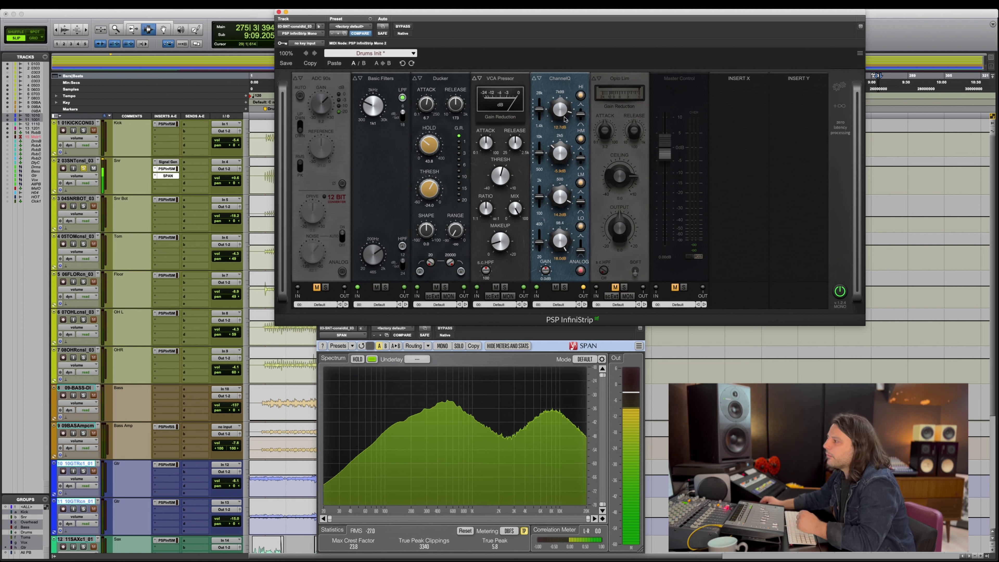
pyautogui.moveTo(540, 153); pyautogui.dragTo(576, 90)
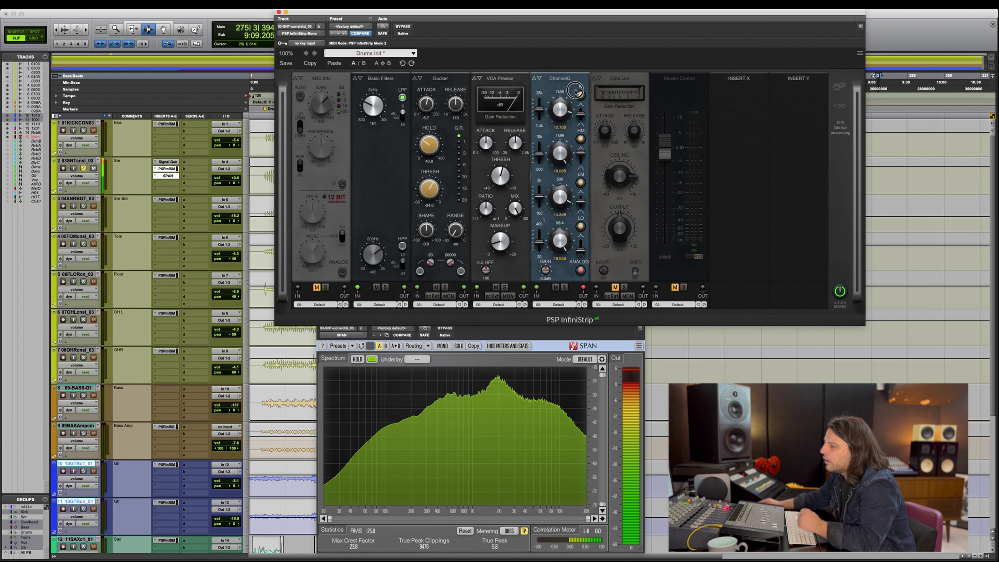
pyautogui.click(581, 157)
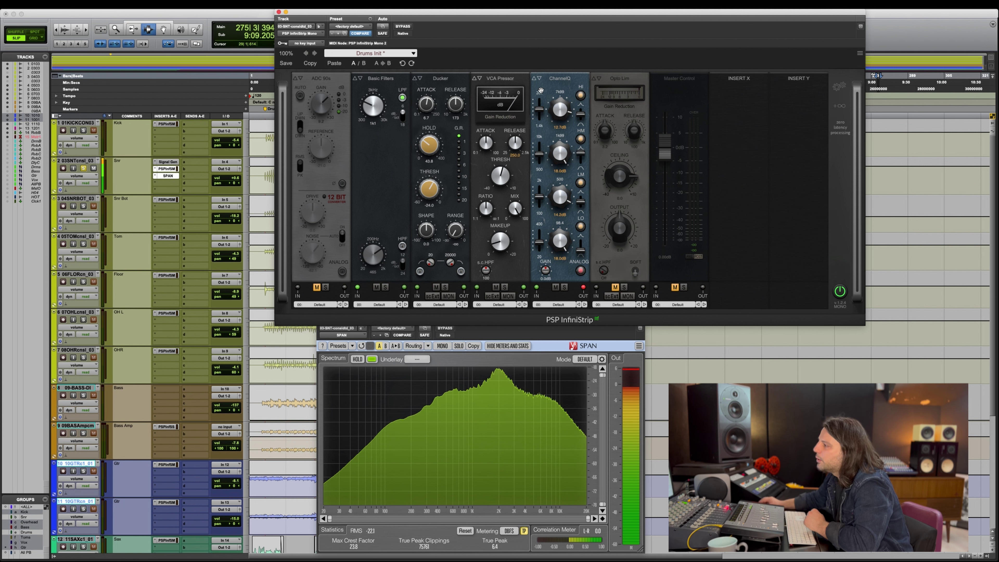
# Step the EQ module through ChannelQ to RetroQ, compare the curves in SPAN, and adjust RetroQ's mid bands.
pyautogui.click(539, 78)
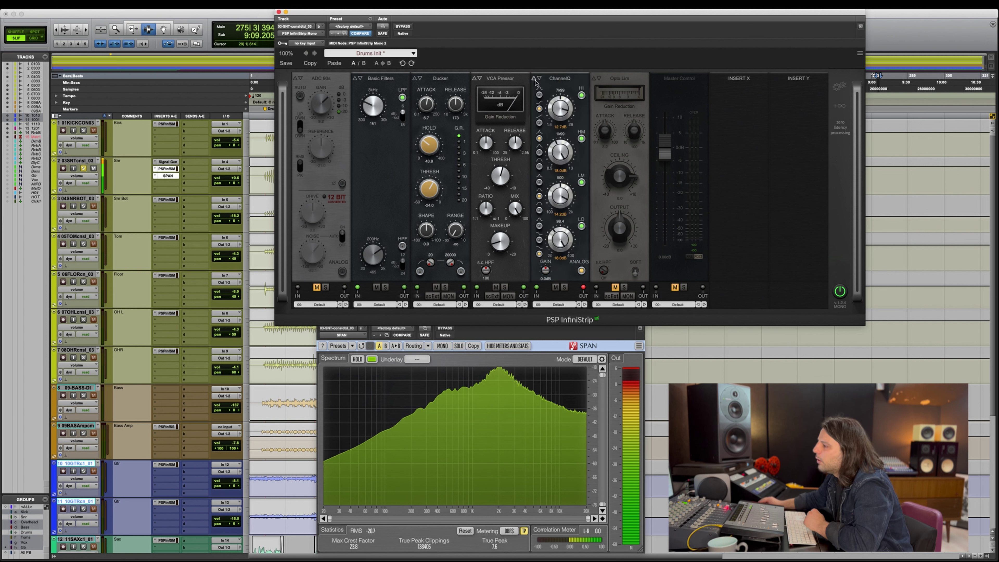
pyautogui.click(536, 79)
pyautogui.click(535, 80)
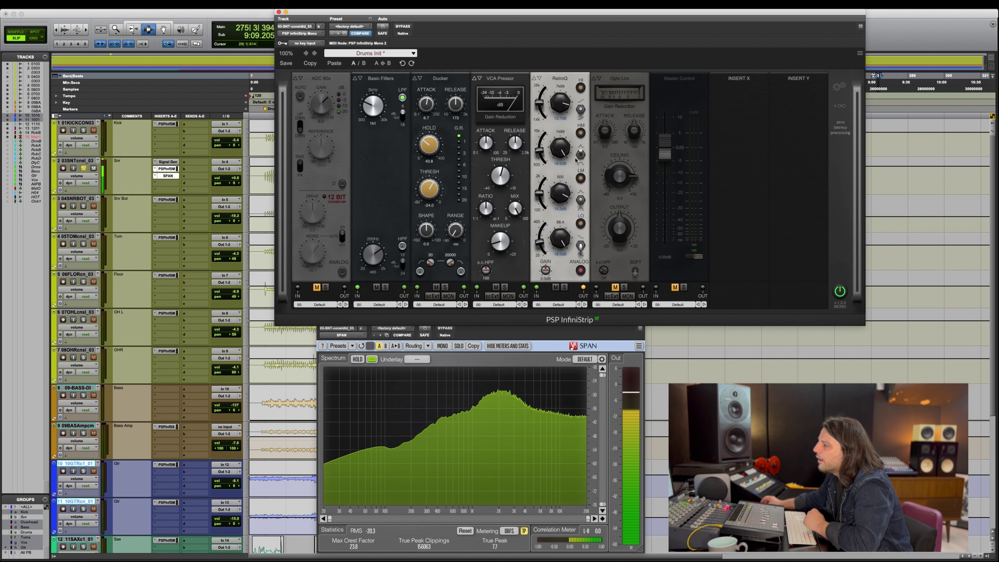
pyautogui.moveTo(556, 156); pyautogui.dragTo(543, 180)
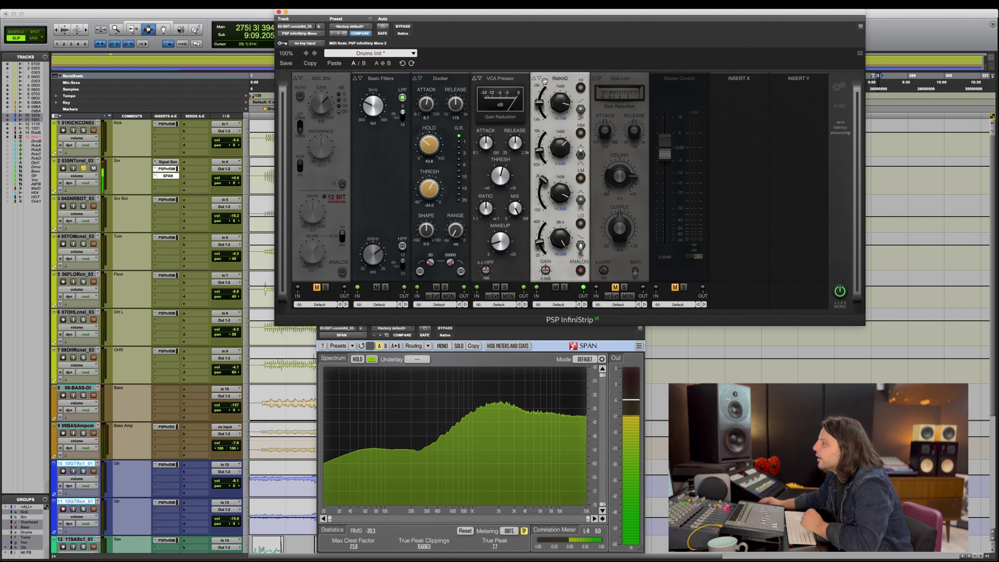
# Review the limiter module's types and switch it from Opto Lim to an active Saturator.
pyautogui.click(613, 82)
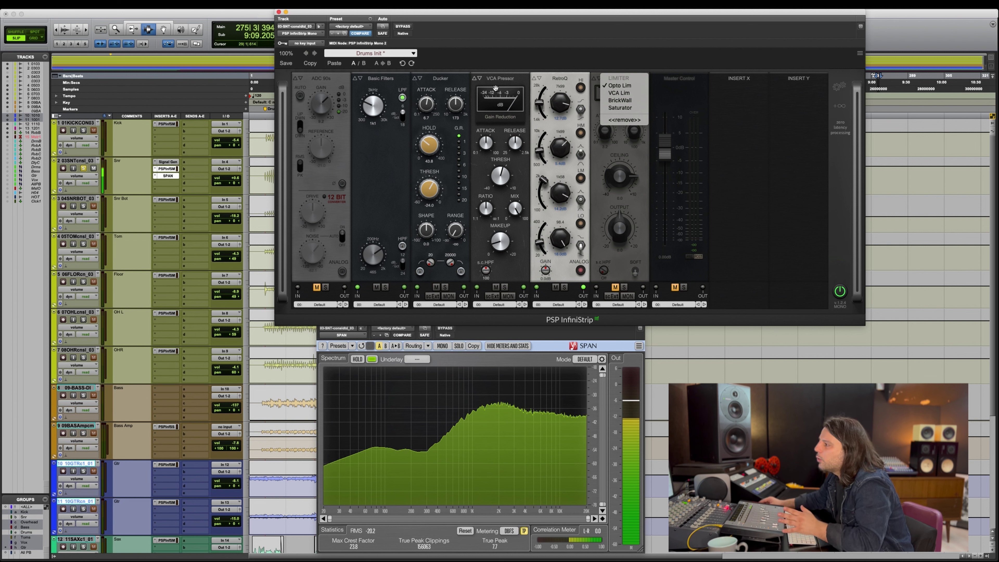
pyautogui.click(632, 94)
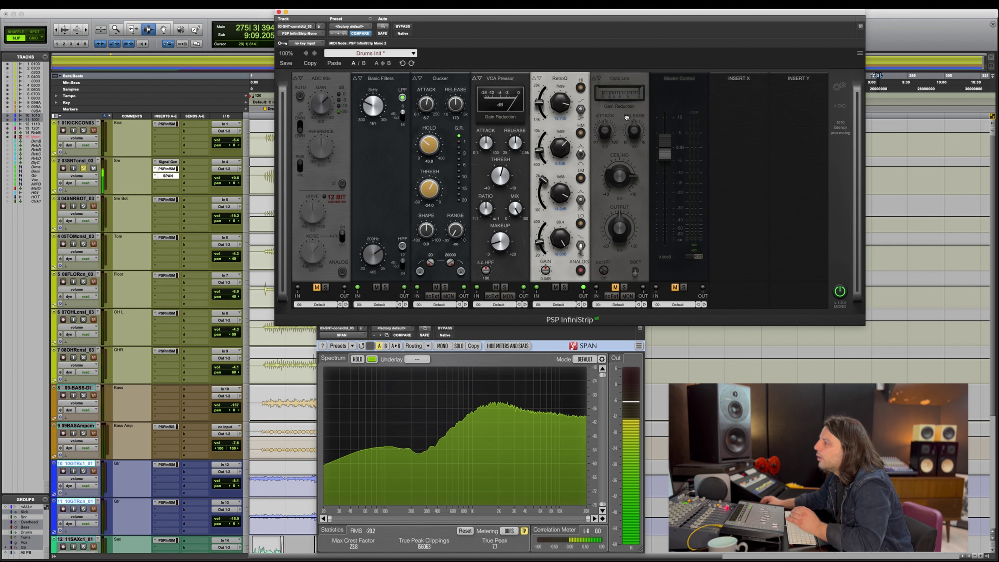
pyautogui.click(621, 78)
pyautogui.click(628, 84)
pyautogui.click(618, 79)
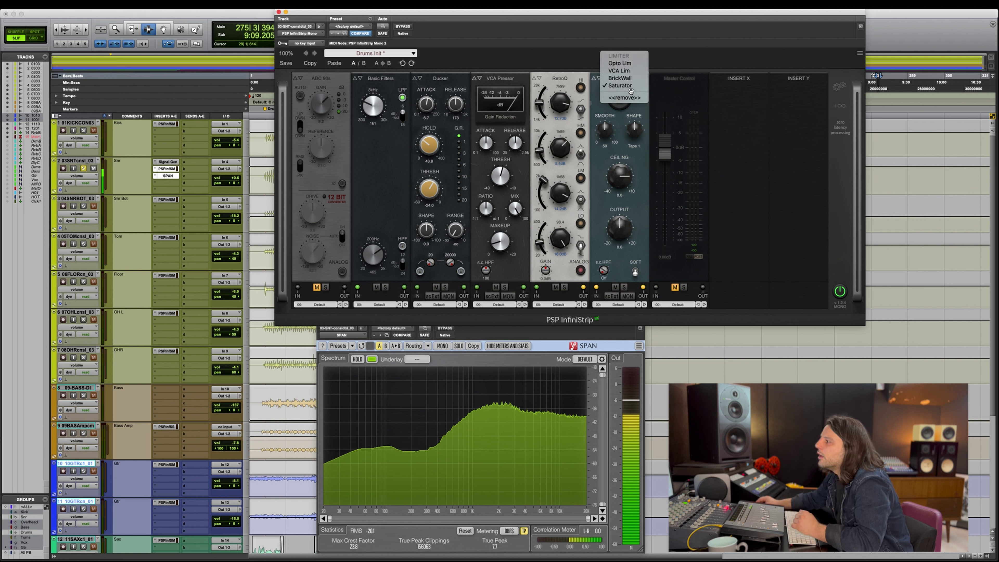
pyautogui.click(589, 268)
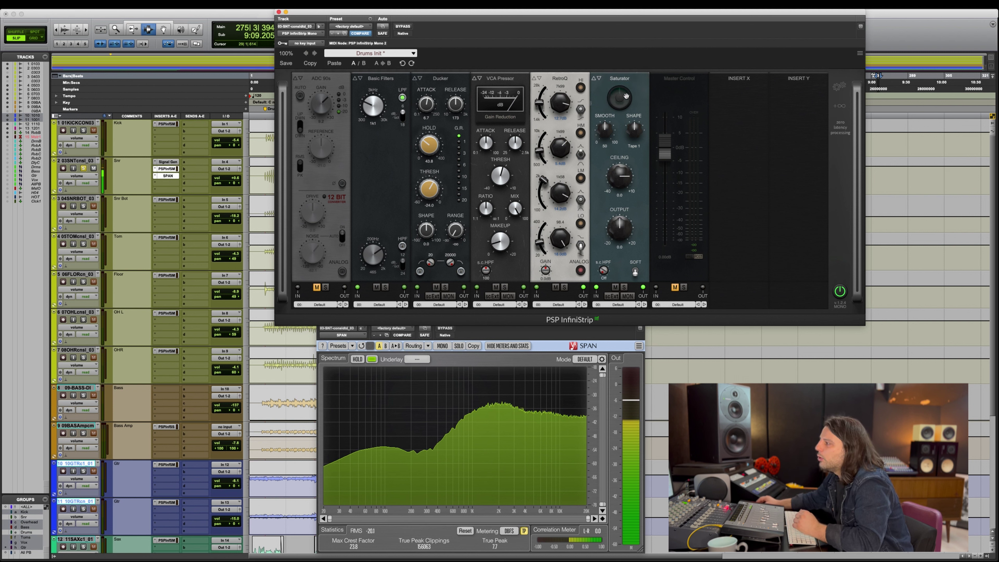
# Adjust the Saturator's smoothing, lower its ceiling to about -18.1, and set its saturation shape to Valve 1.
pyautogui.moveTo(610, 130)
pyautogui.mouseDown()
pyautogui.moveTo(606, 108)
pyautogui.moveTo(606, 116)
pyautogui.mouseUp()
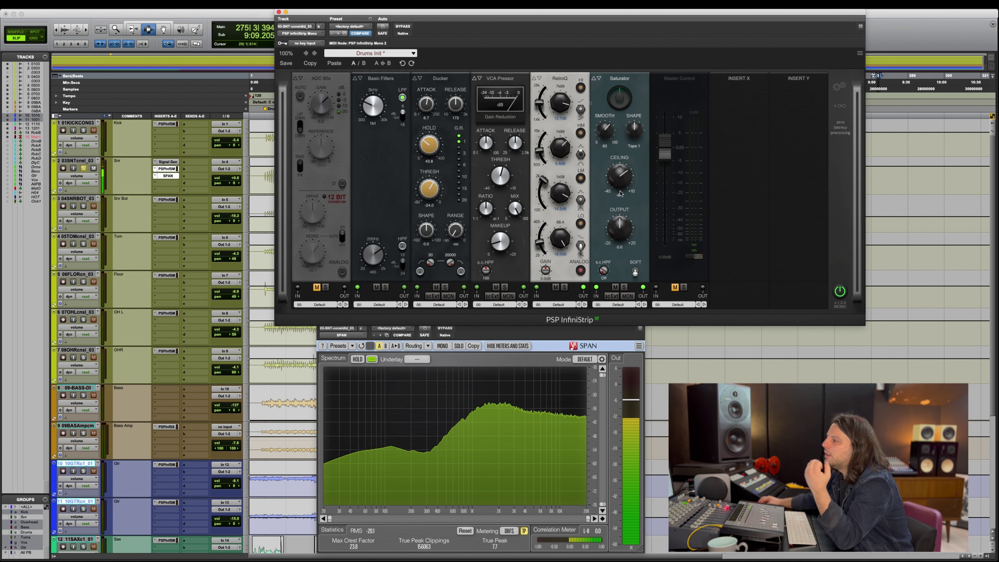
pyautogui.moveTo(636, 173); pyautogui.dragTo(634, 195)
pyautogui.moveTo(634, 131); pyautogui.dragTo(638, 113)
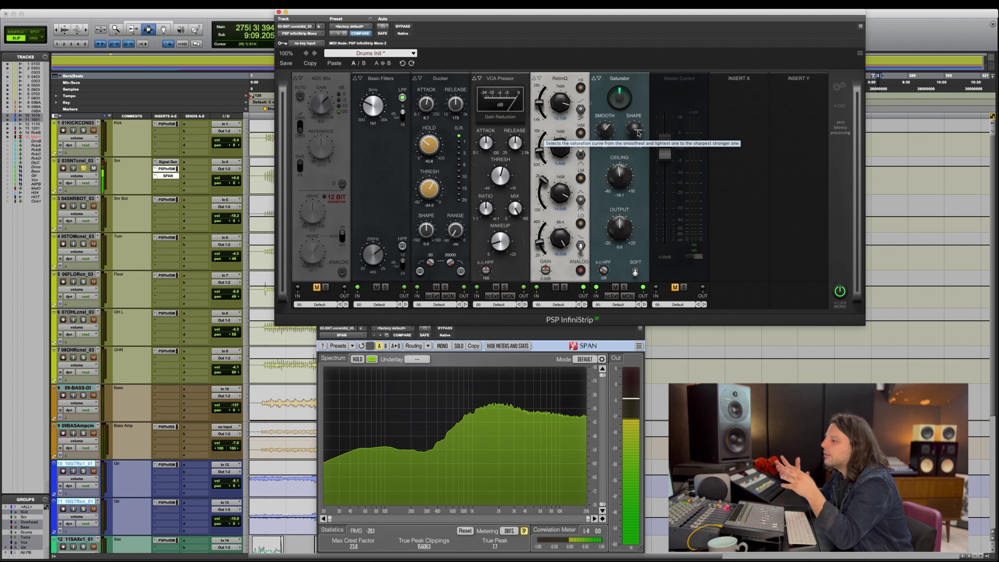
pyautogui.moveTo(638, 133); pyautogui.dragTo(631, 151)
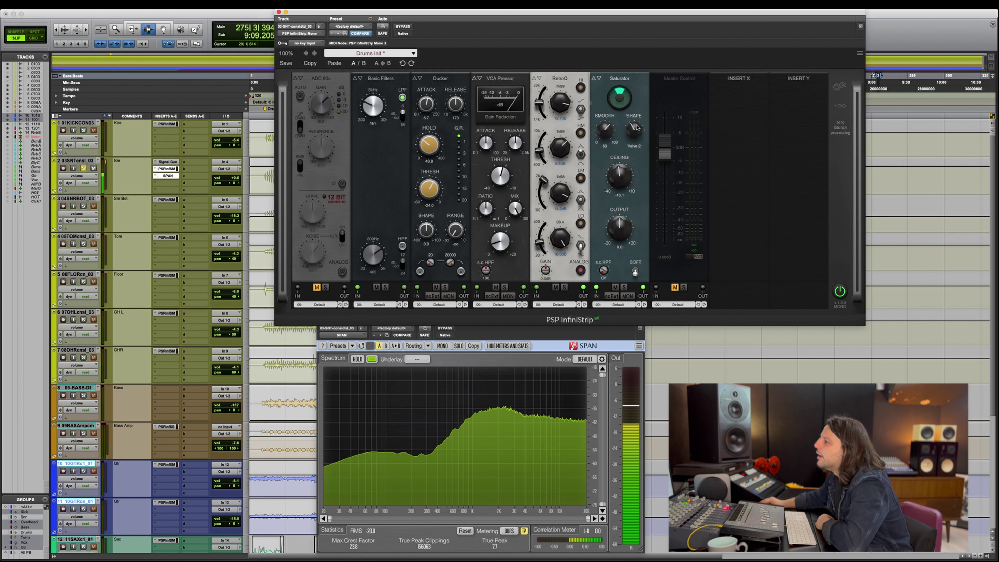
pyautogui.moveTo(635, 130); pyautogui.dragTo(643, 76)
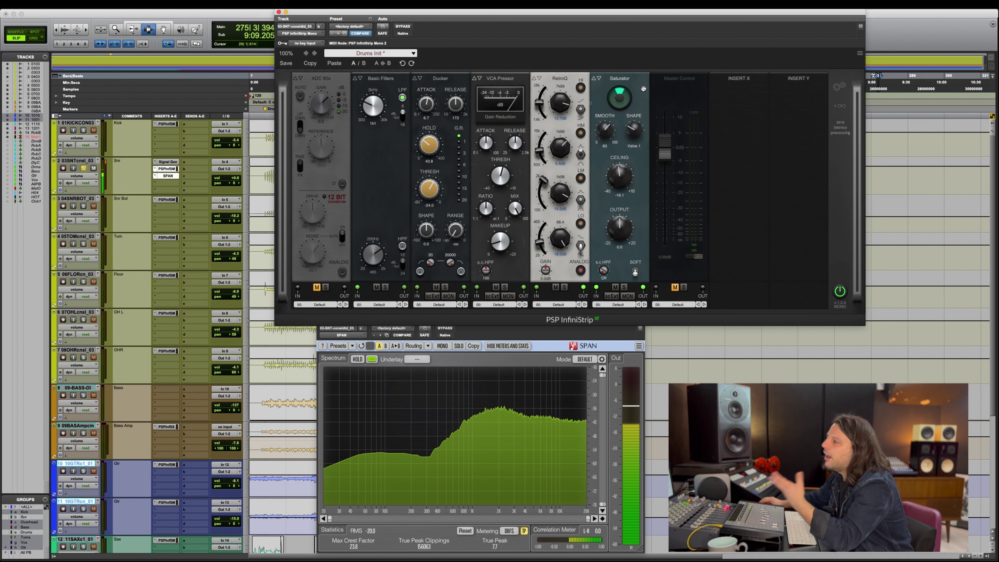
# Switch the limiter module back to Opto Lim and raise its ceiling to about 4.4.
pyautogui.click(619, 77)
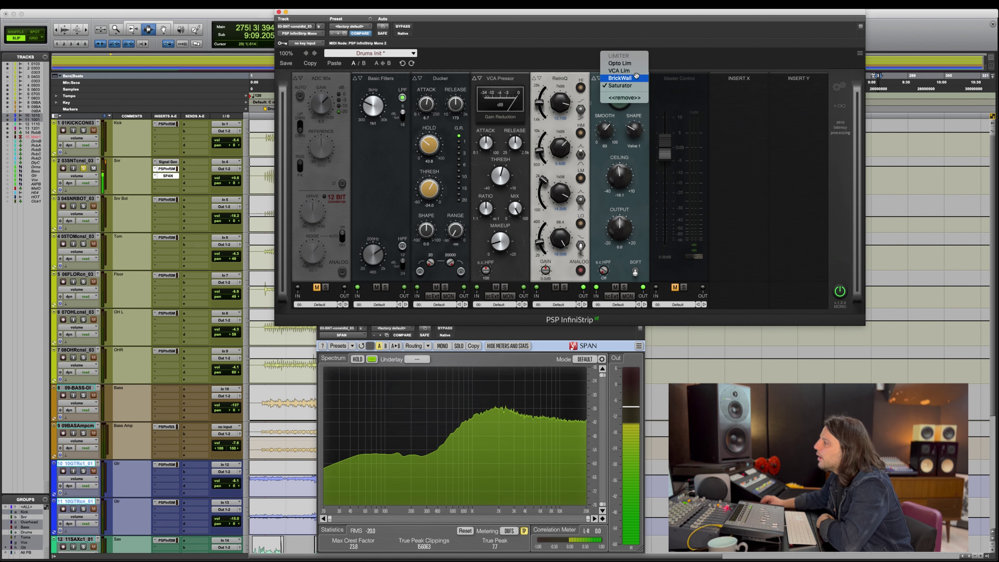
pyautogui.click(619, 63)
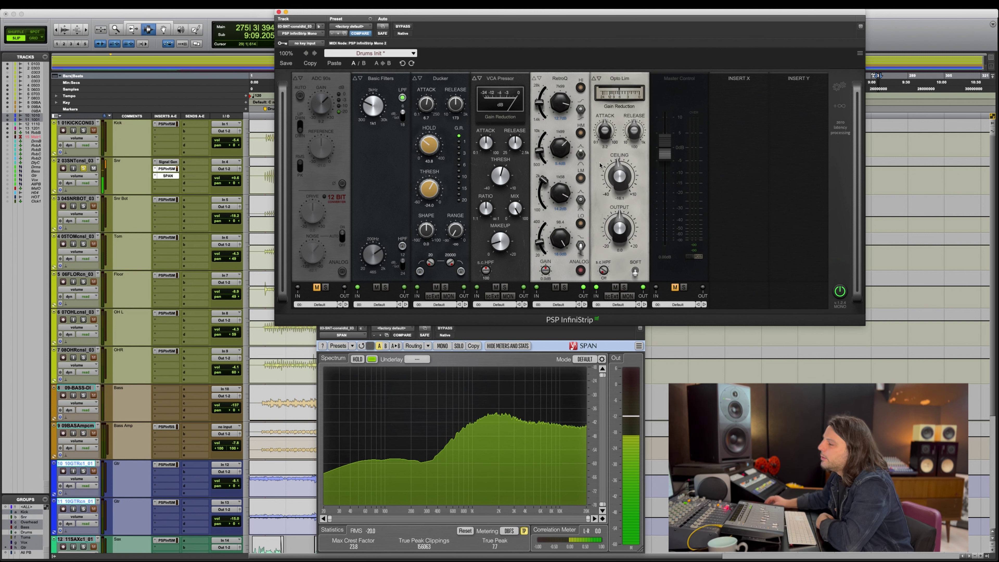
pyautogui.moveTo(620, 177); pyautogui.dragTo(629, 101)
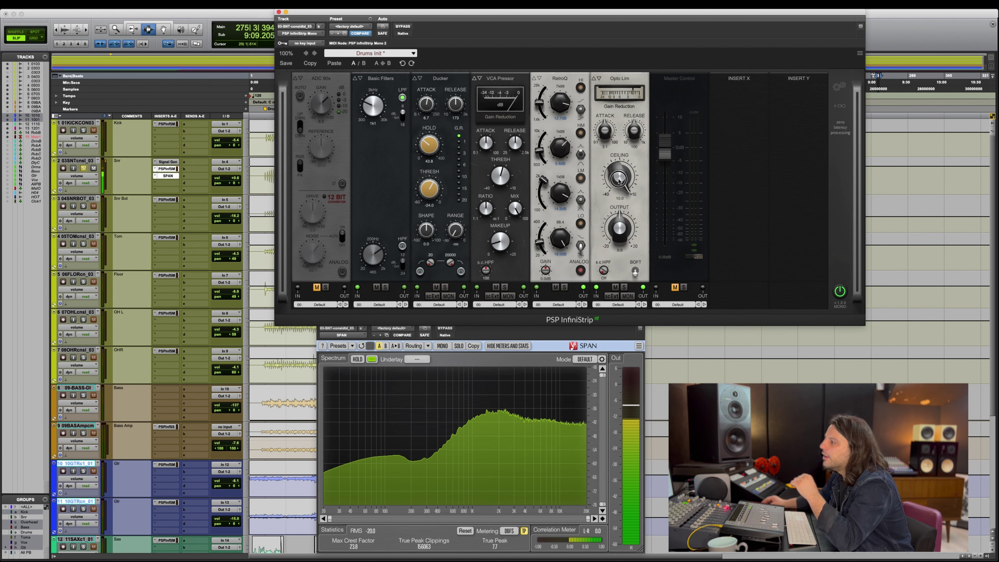
pyautogui.moveTo(619, 180); pyautogui.dragTo(612, 193)
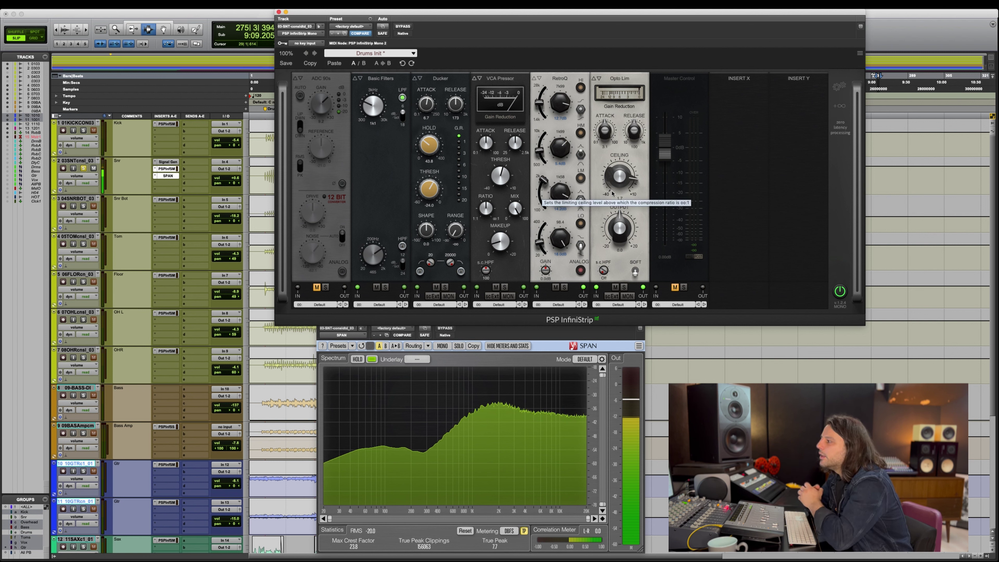
pyautogui.moveTo(619, 190); pyautogui.dragTo(638, 181)
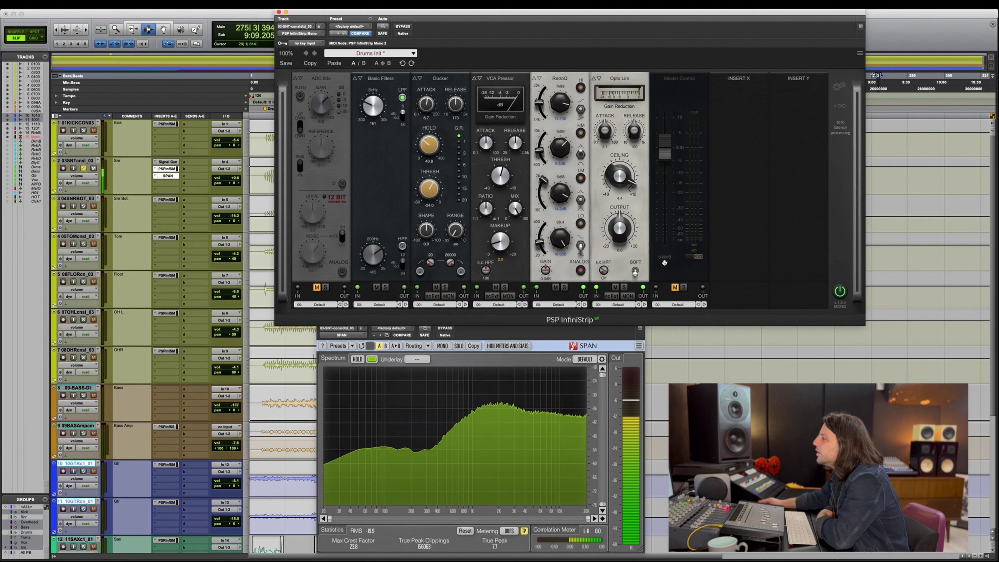
# Enable the Master Control module, lower its fader to about -1.2 dB, and close the snare's InfiniStrip window.
pyautogui.click(675, 287)
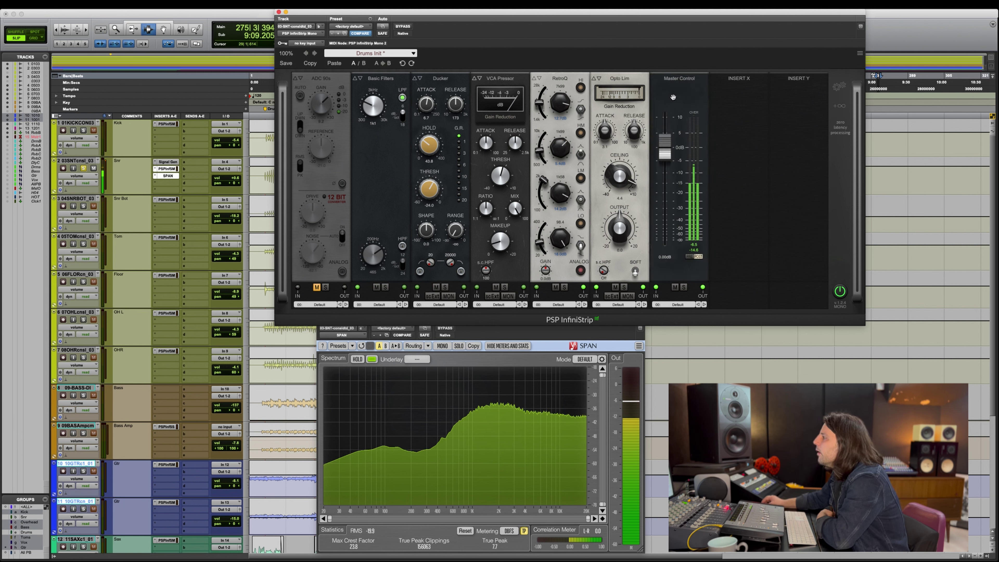
pyautogui.moveTo(672, 144); pyautogui.dragTo(667, 146)
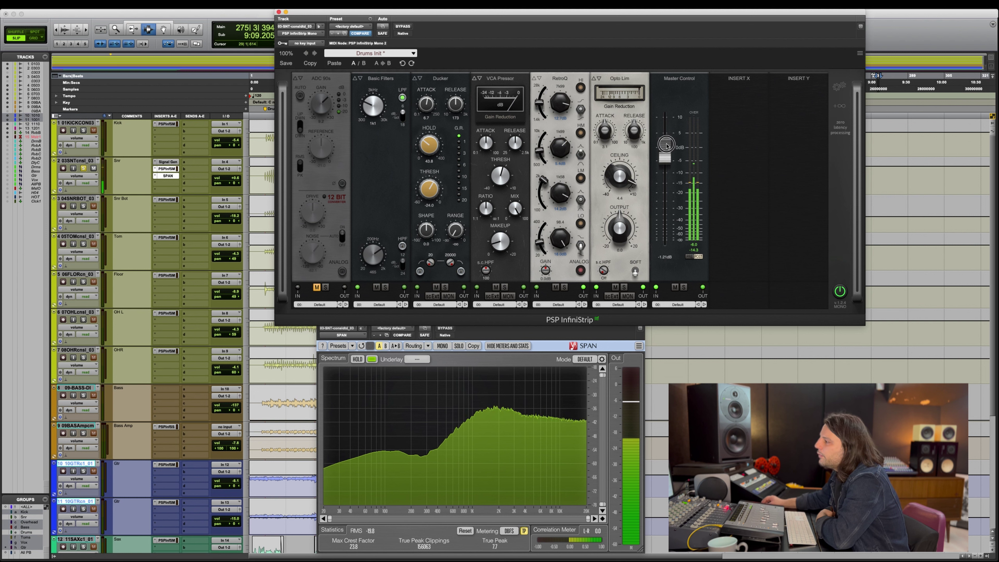
pyautogui.click(689, 257)
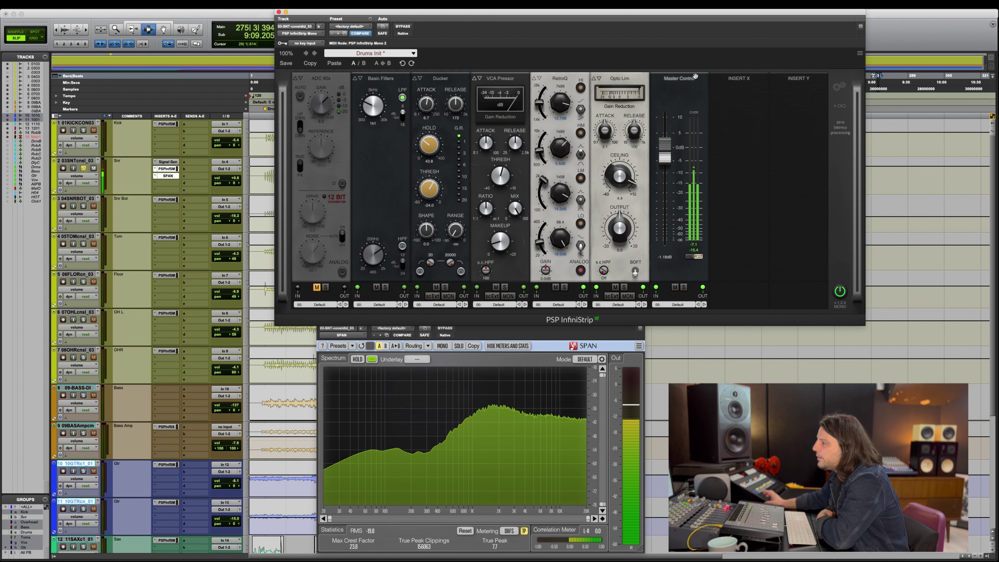
pyautogui.click(278, 12)
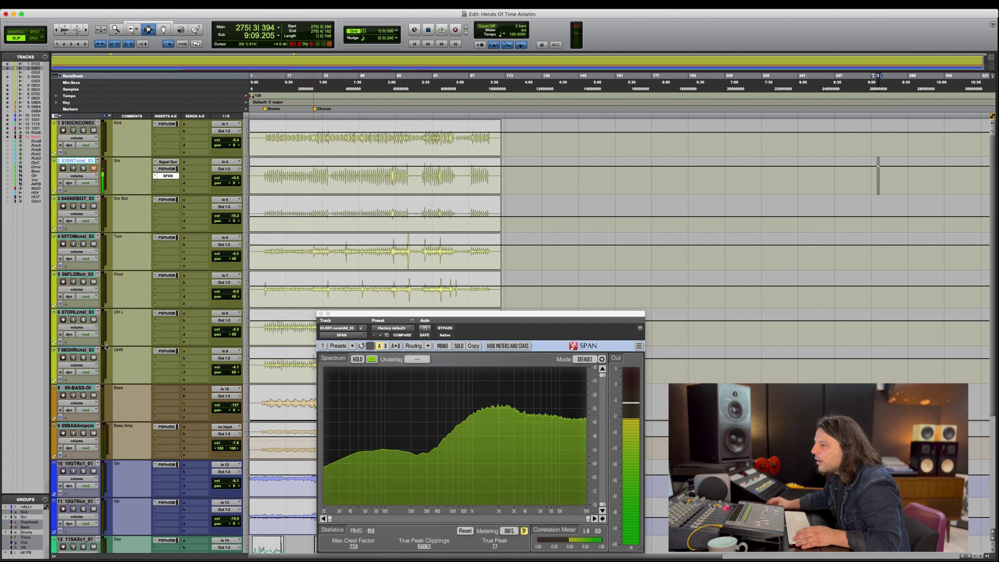
# Open InfiniStrip on the Bass Amp track, move Master Control after ReactivEQ, centre the balance, and set the width to about 113%.
pyautogui.click(172, 427)
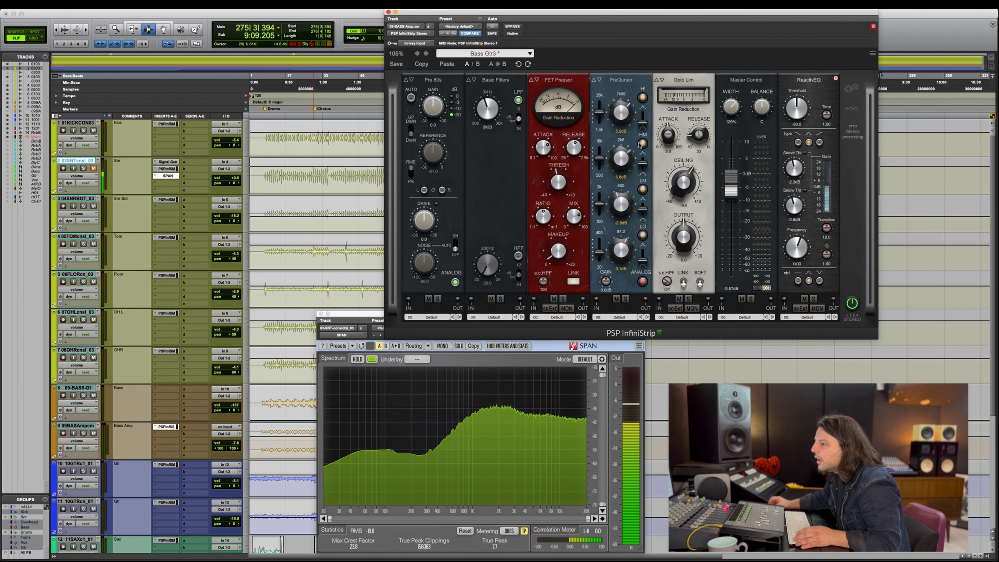
pyautogui.moveTo(800, 101); pyautogui.dragTo(846, 57)
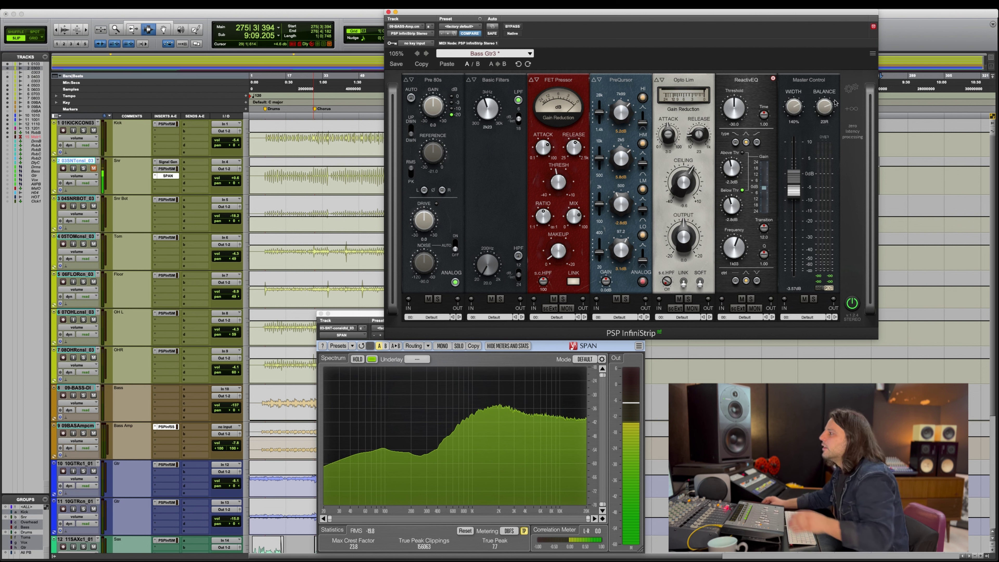
pyautogui.keyDown('alt'); pyautogui.click(825, 120); pyautogui.keyUp('alt')
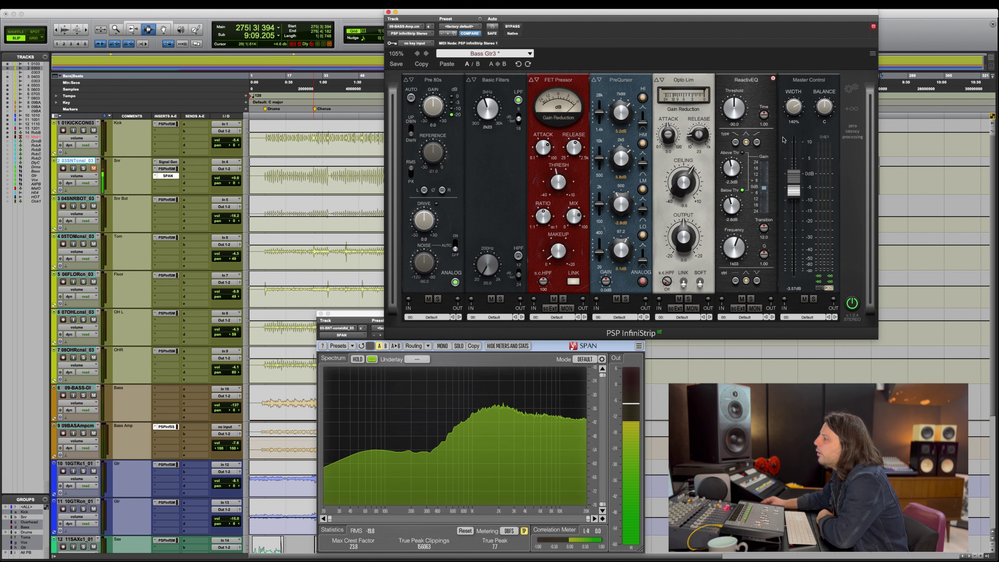
pyautogui.moveTo(794, 107); pyautogui.dragTo(770, 93)
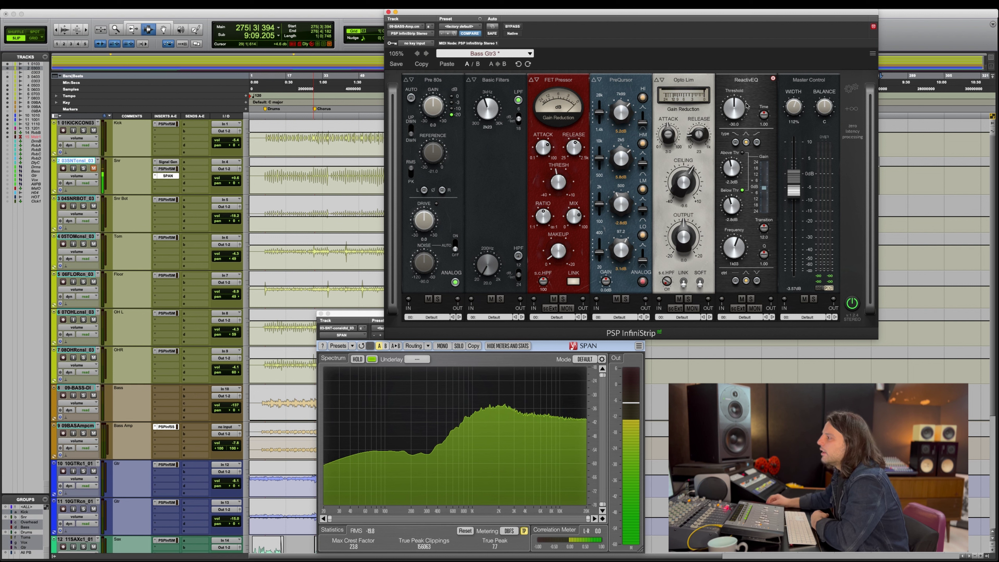
# Choose ReactivEQ from the full module list for the slot before Master Control and set its threshold to about -29.7.
pyautogui.click(747, 79)
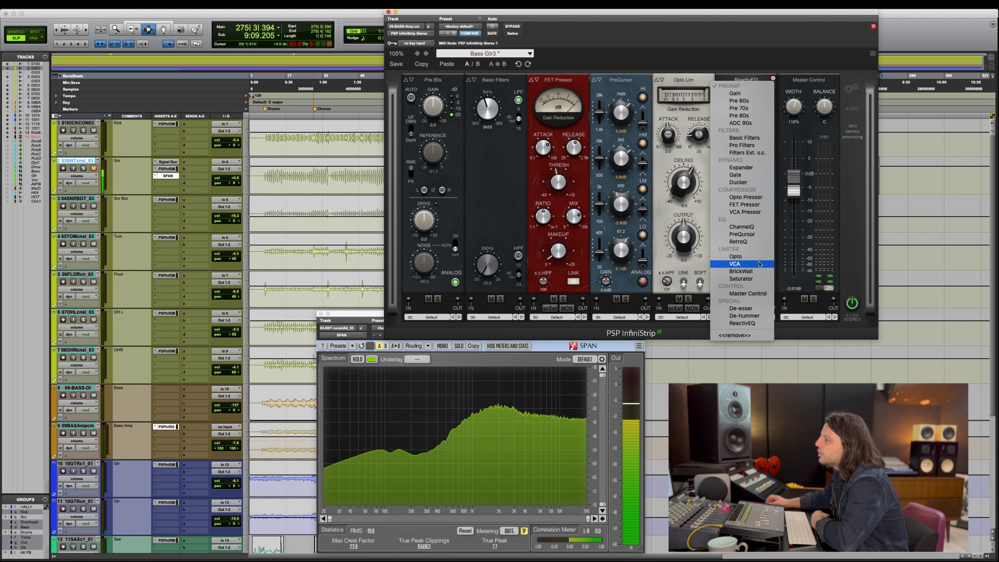
pyautogui.click(748, 325)
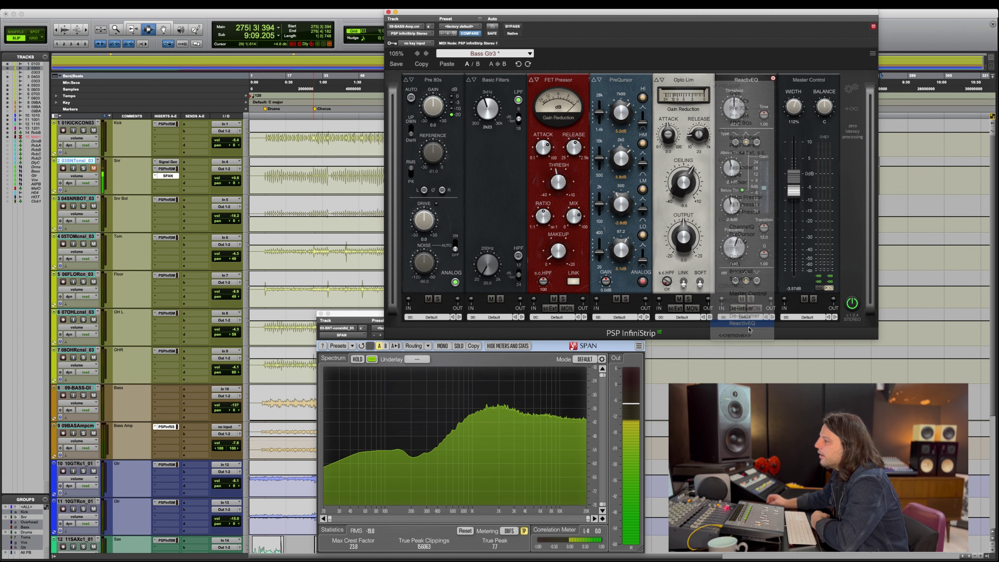
pyautogui.moveTo(736, 109); pyautogui.dragTo(732, 103)
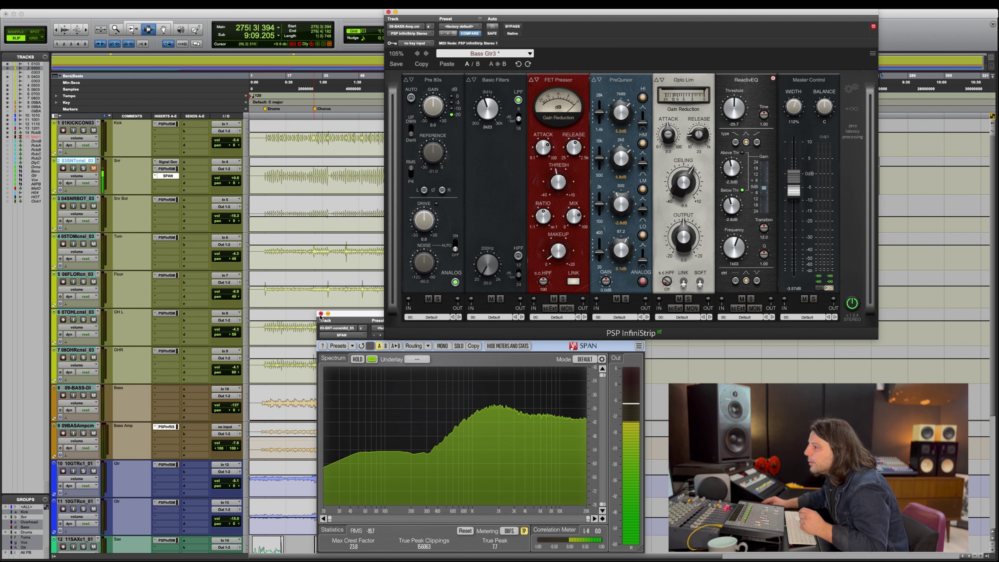
# Close SPAN, bypass the snare's signal generator, solo the snare track, and open its InfiniStrip with ReactivEQ monitoring on.
pyautogui.click(321, 314)
pyautogui.keyDown('super'); pyautogui.click(168, 162); pyautogui.keyUp('super')
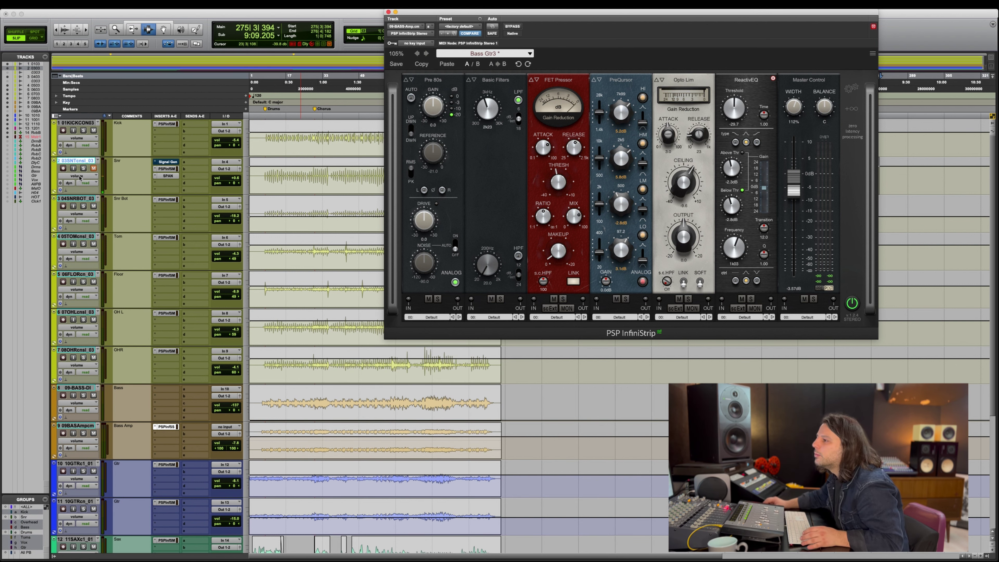
pyautogui.click(83, 168)
pyautogui.click(166, 169)
pyautogui.click(648, 299)
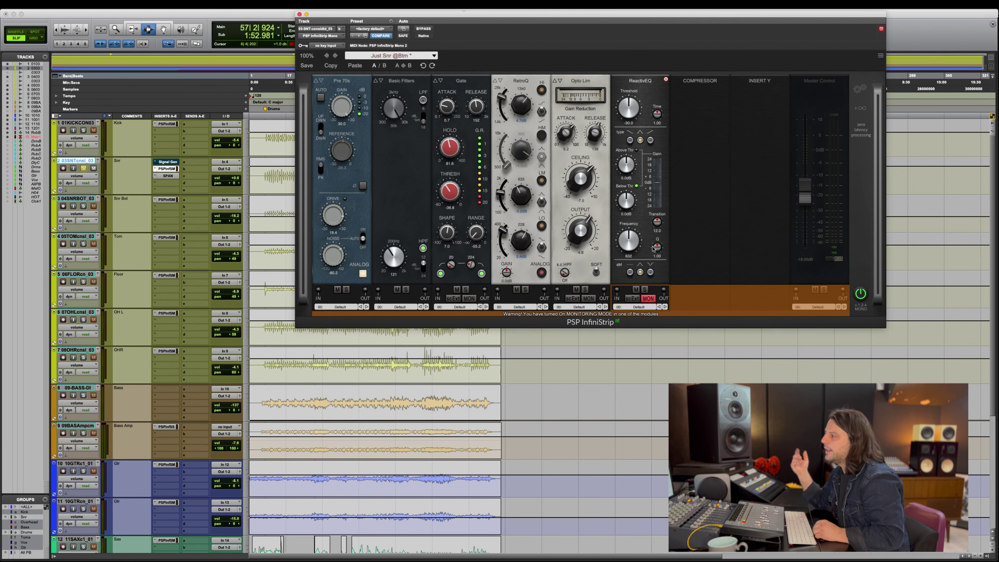
# Play the snare, sweep ReactivEQ's frequency down to about 190 Hz, cut its above-threshold gain, and boost its below-threshold gain to 4.0 dB.
pyautogui.press('space')
pyautogui.moveTo(645, 247); pyautogui.dragTo(612, 268)
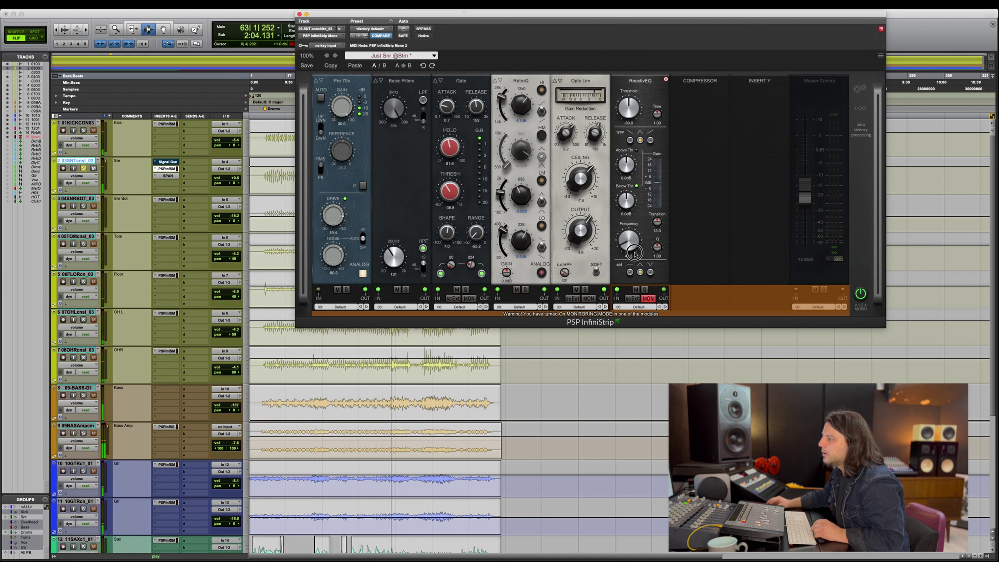
pyautogui.moveTo(635, 254); pyautogui.dragTo(632, 228)
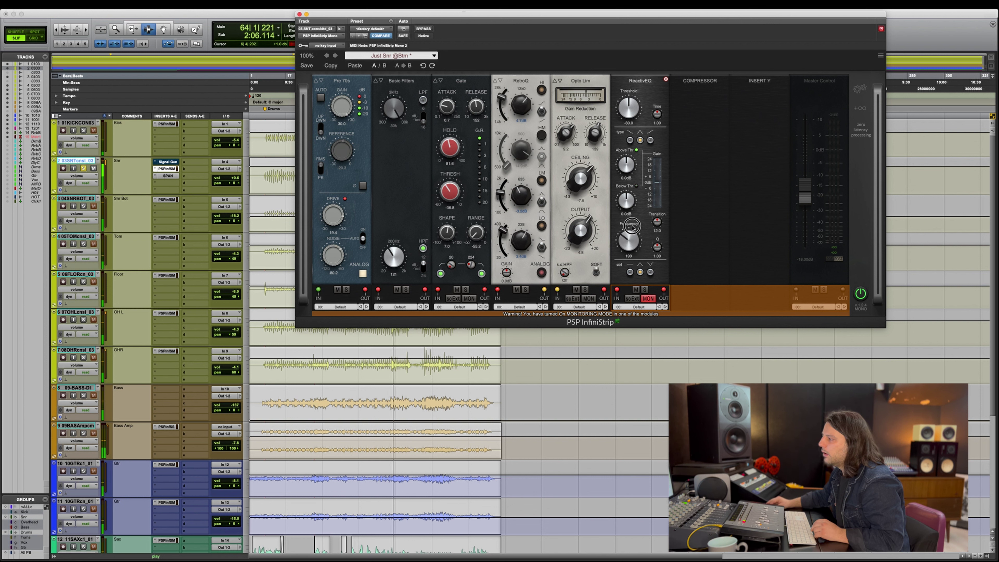
pyautogui.moveTo(625, 164); pyautogui.dragTo(622, 170)
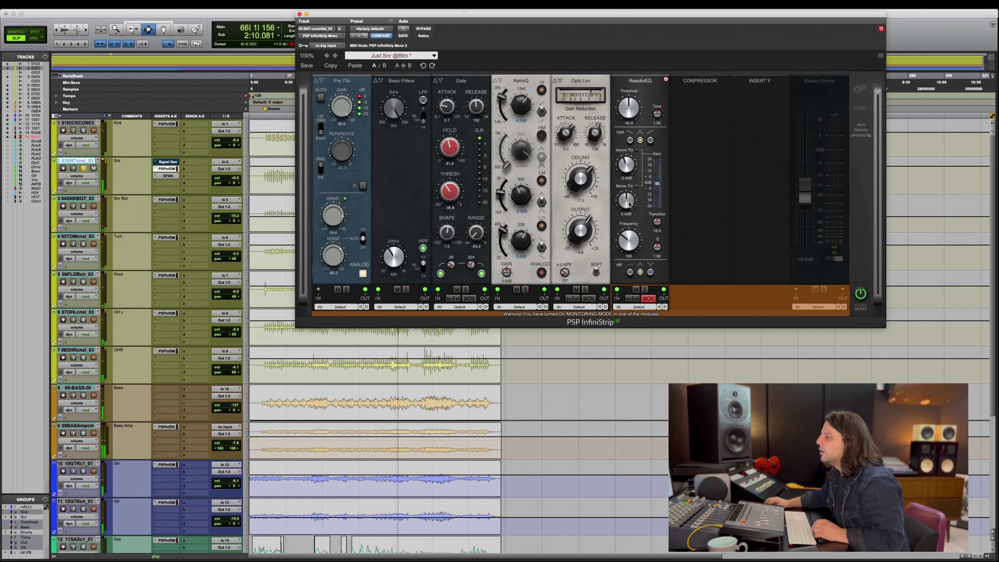
pyautogui.moveTo(629, 204); pyautogui.dragTo(629, 176)
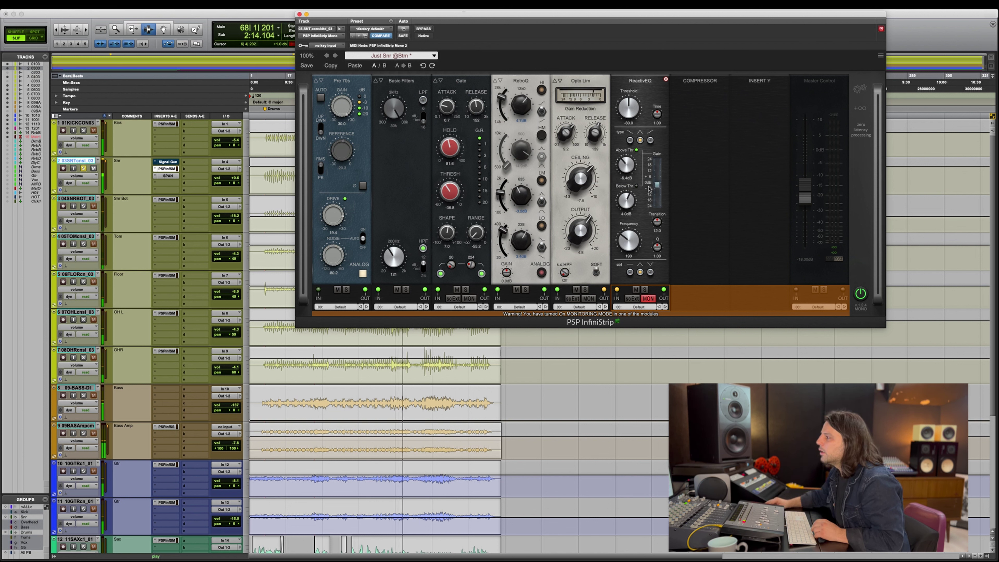
# Fine-tune ReactivEQ's frequency and RetroQ's low-mid band, and toggle ReactivEQ's monitoring mode off and on to compare.
pyautogui.moveTo(629, 239); pyautogui.dragTo(629, 241)
pyautogui.moveTo(522, 201); pyautogui.dragTo(523, 193)
pyautogui.click(648, 299)
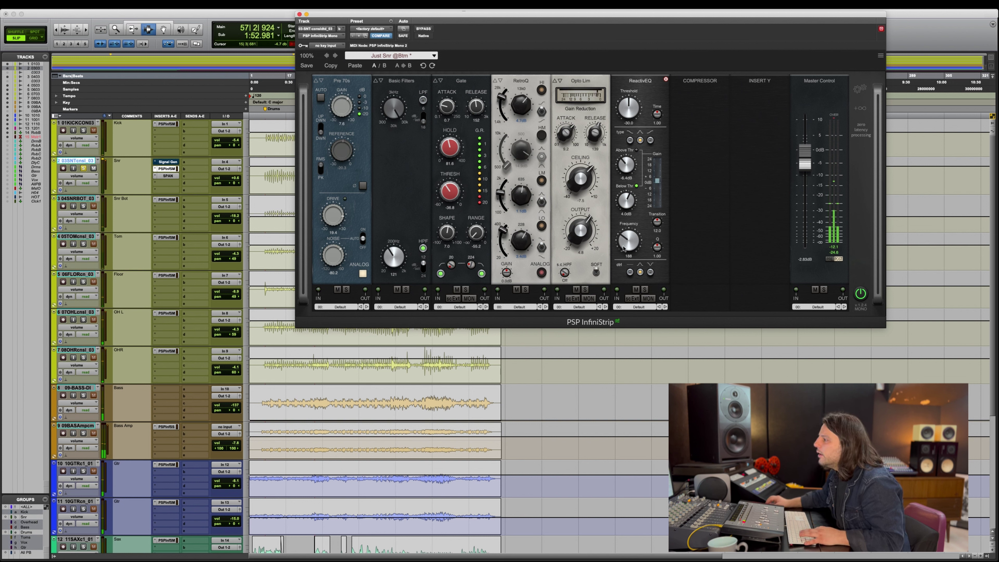
pyautogui.click(636, 152)
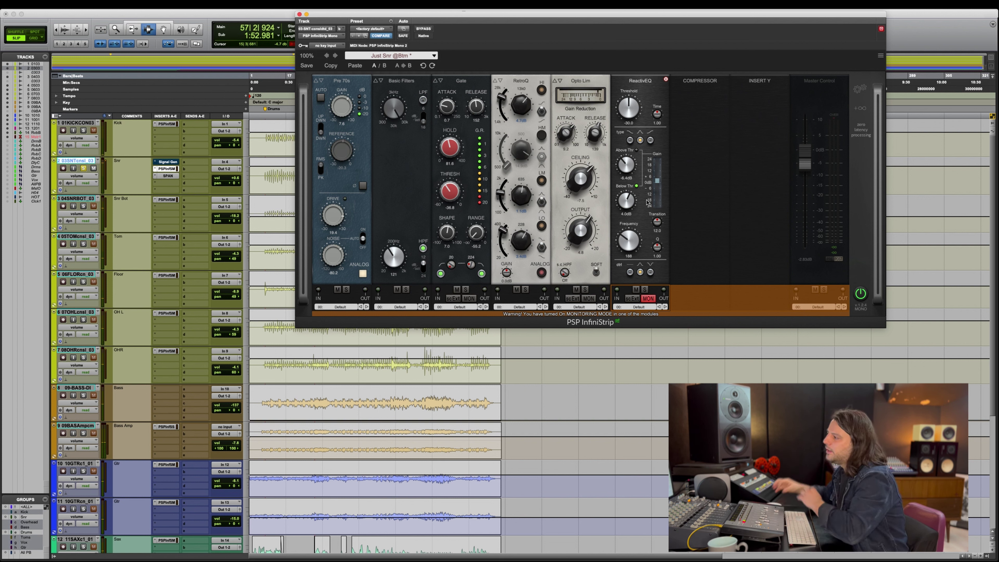
# Set ReactivEQ's threshold to -17.2, toggle its monitoring mode to compare, and raise its frequency to about 488 Hz.
pyautogui.moveTo(637, 107); pyautogui.dragTo(638, 112)
pyautogui.moveTo(638, 96); pyautogui.dragTo(629, 105)
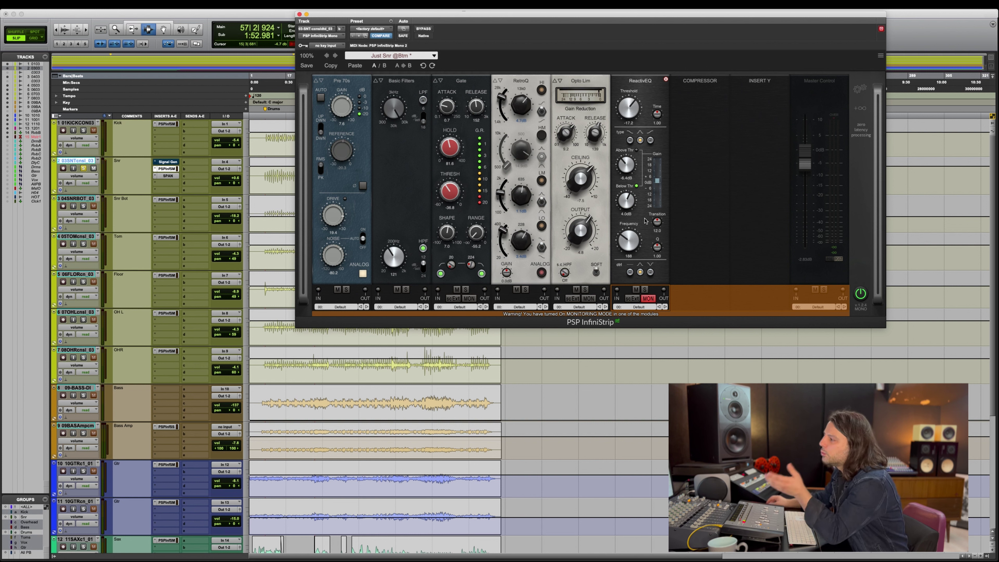
pyautogui.click(649, 299)
pyautogui.click(649, 299)
pyautogui.moveTo(632, 252); pyautogui.dragTo(629, 230)
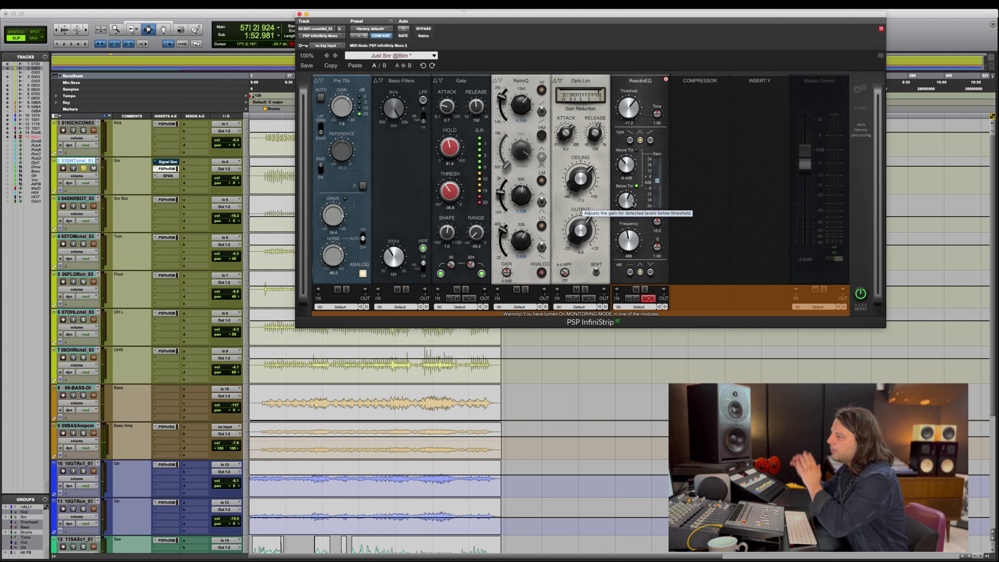
# Replace the ReactivEQ module with De-hummer, and swap that for De-esser in the same slot.
pyautogui.click(641, 80)
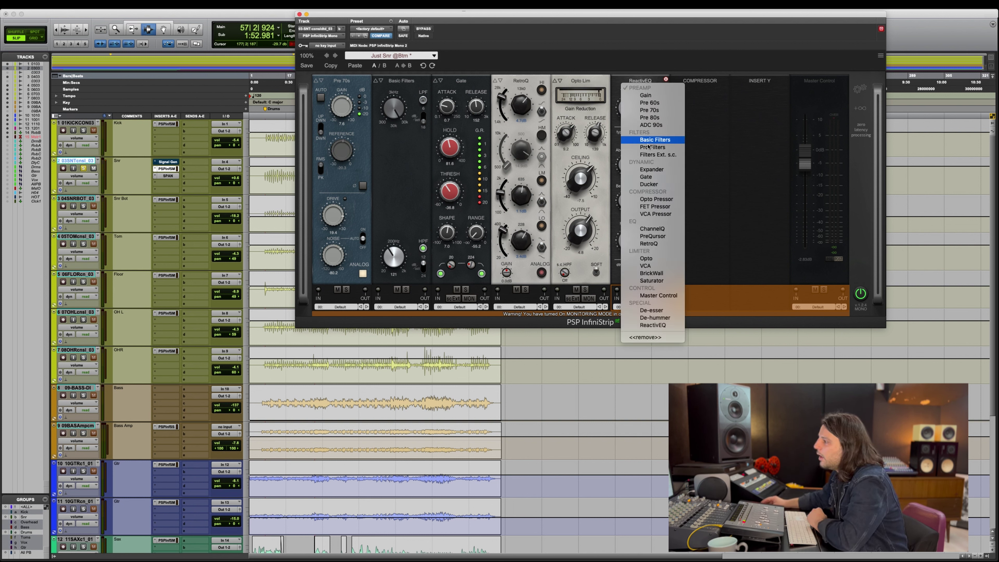
pyautogui.click(652, 317)
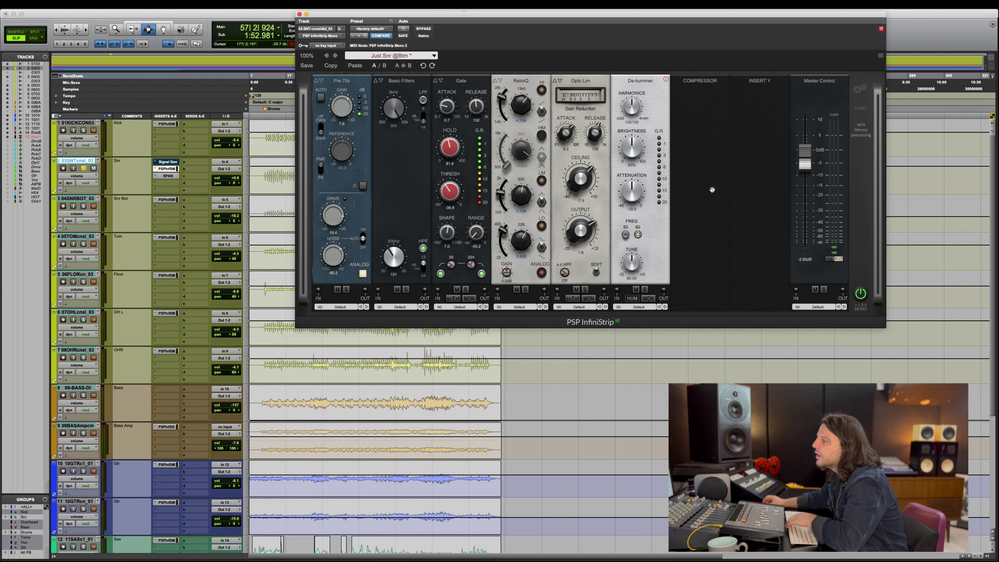
pyautogui.click(640, 82)
pyautogui.click(652, 311)
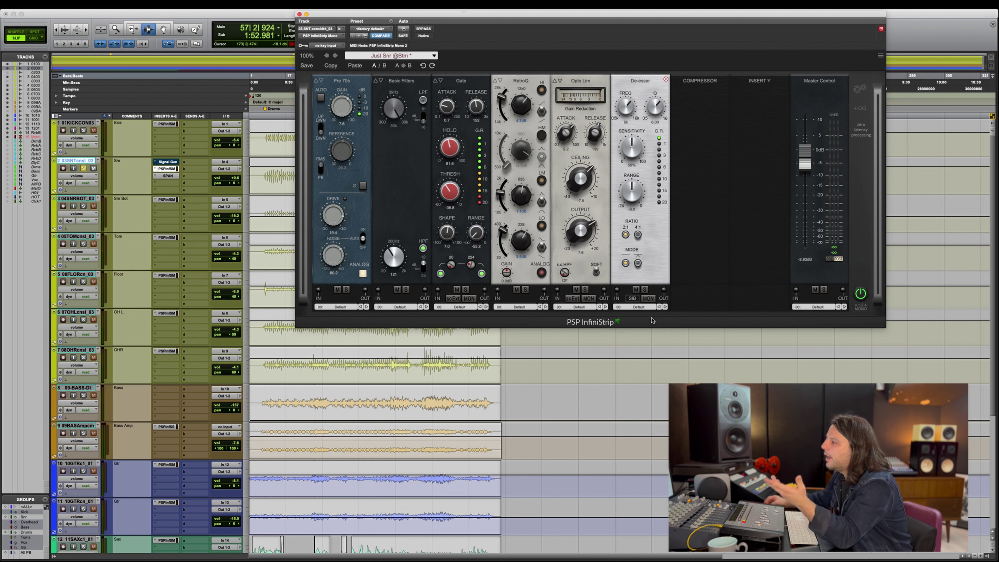
# Enable monitoring on De-esser and adjust its frequency, sensitivity, Q and range while playing the snare.
pyautogui.click(648, 298)
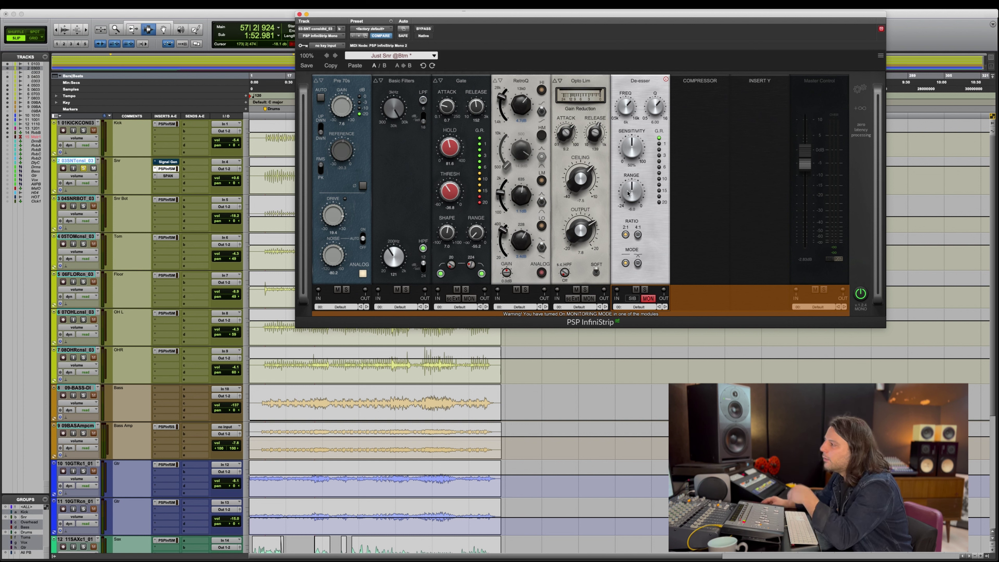
pyautogui.moveTo(628, 106)
pyautogui.mouseDown()
pyautogui.moveTo(630, 92)
pyautogui.moveTo(618, 129)
pyautogui.moveTo(641, 100)
pyautogui.mouseUp()
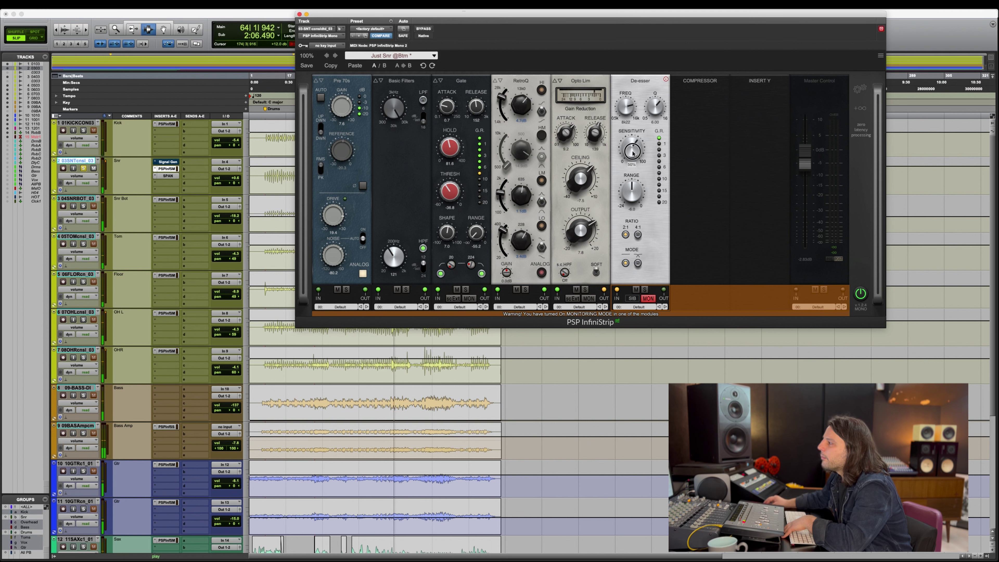
pyautogui.moveTo(627, 163)
pyautogui.mouseDown()
pyautogui.moveTo(678, 144)
pyautogui.moveTo(640, 153)
pyautogui.moveTo(636, 134)
pyautogui.moveTo(640, 151)
pyautogui.mouseUp()
pyautogui.moveTo(658, 108); pyautogui.dragTo(662, 98)
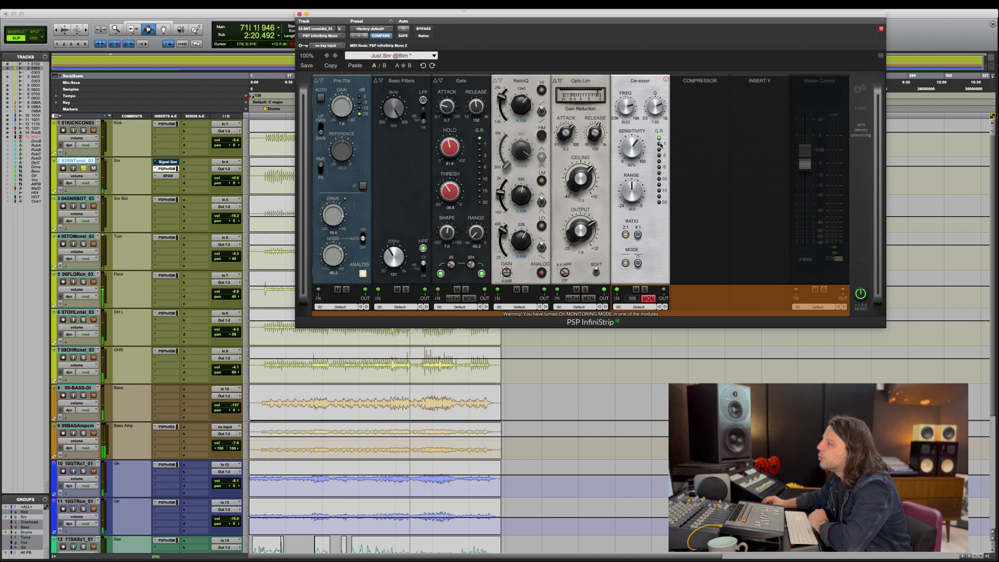
pyautogui.moveTo(642, 185); pyautogui.dragTo(634, 194)
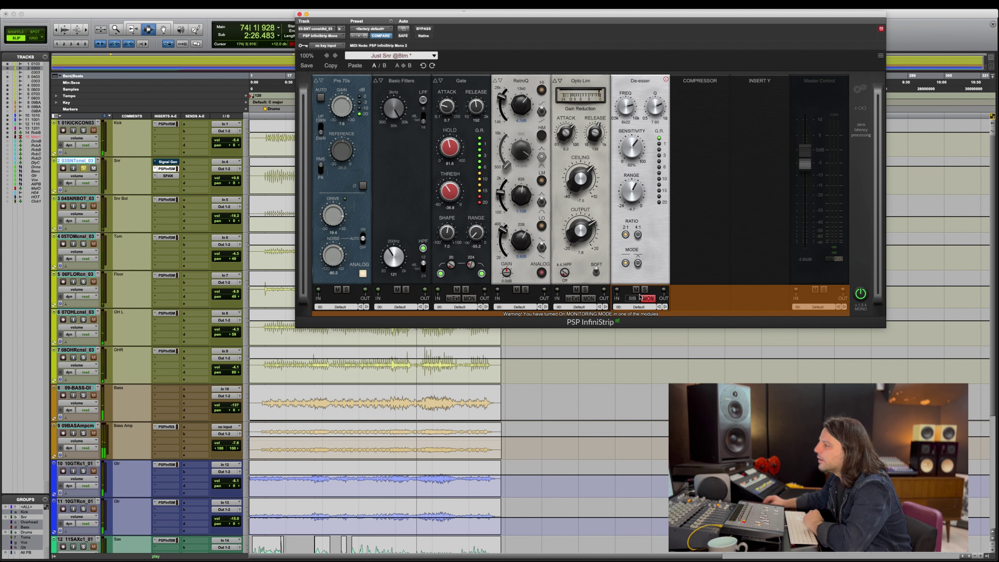
# Readjust De-esser's sensitivity and range with monitoring off, and switch monitoring on and off again to compare.
pyautogui.click(649, 299)
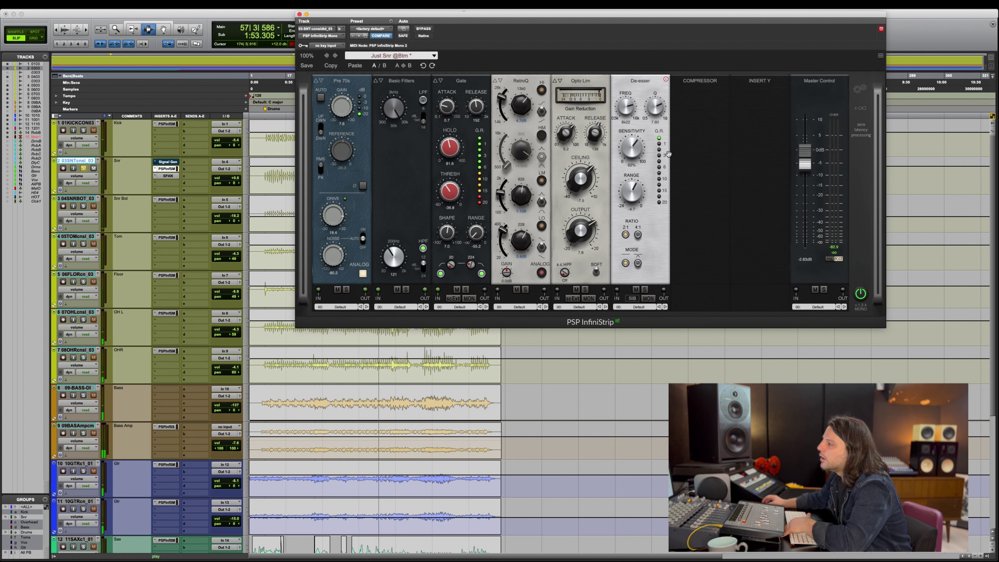
pyautogui.moveTo(632, 149); pyautogui.dragTo(632, 141)
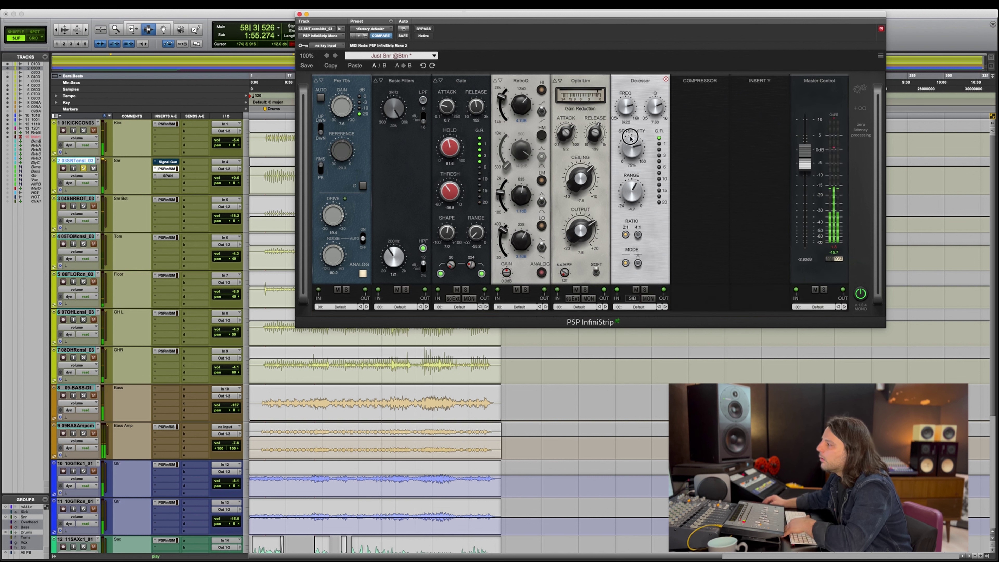
pyautogui.moveTo(631, 197); pyautogui.dragTo(632, 189)
pyautogui.moveTo(632, 148); pyautogui.dragTo(644, 131)
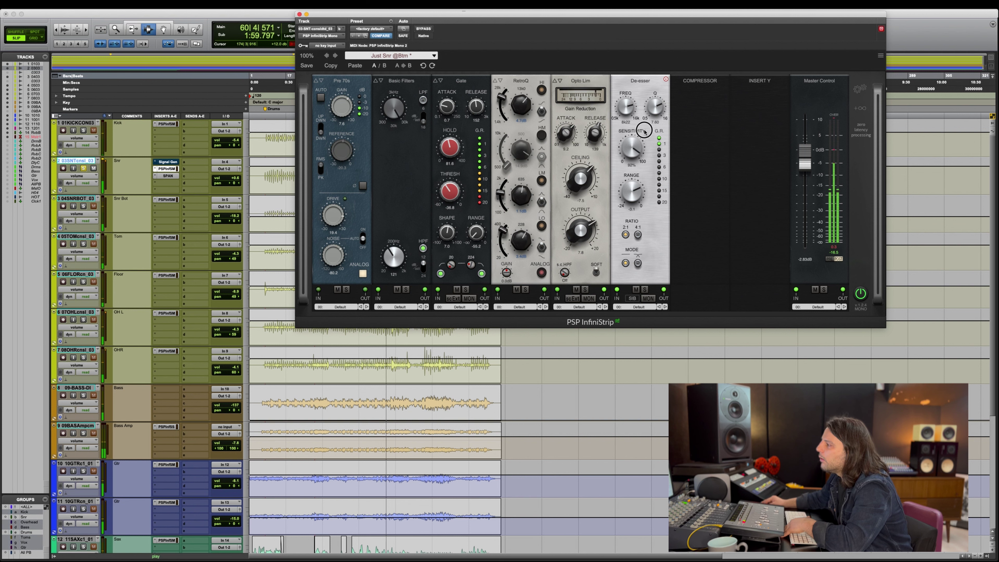
pyautogui.click(649, 300)
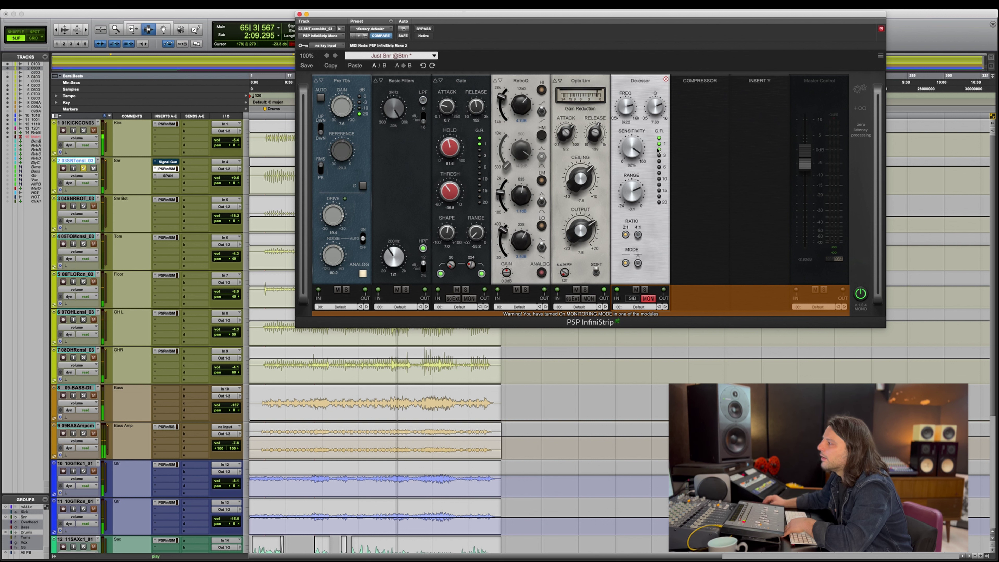
pyautogui.click(648, 299)
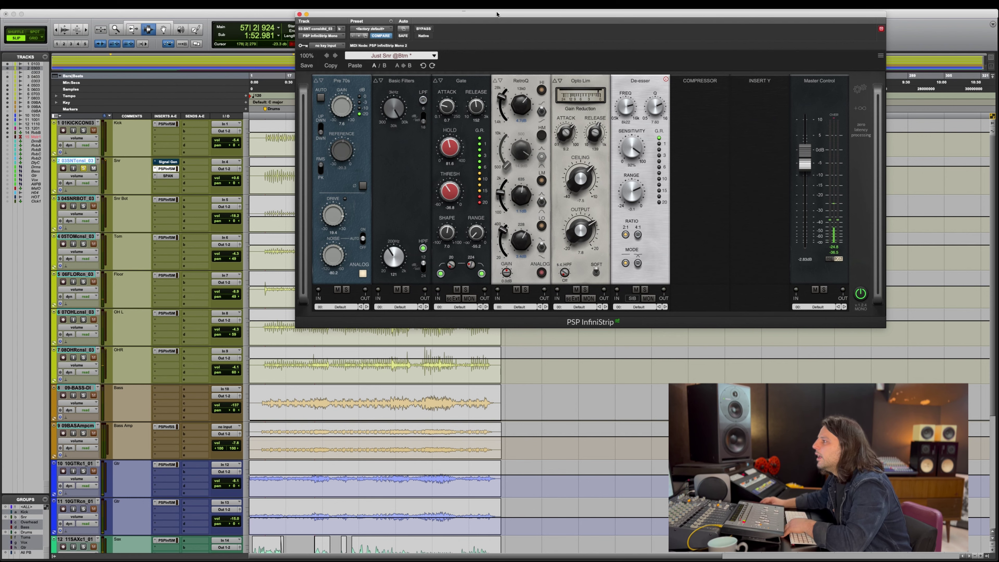
# Reposition the InfiniStrip window and examine the module choices for the empty Compressor and Insert Y slots.
pyautogui.moveTo(497, 15); pyautogui.dragTo(455, 14)
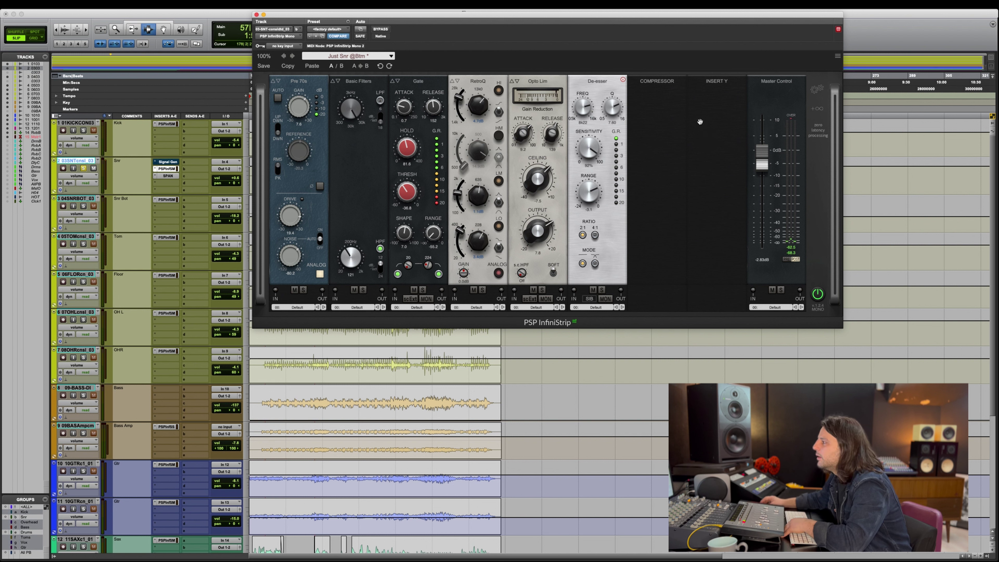
pyautogui.click(655, 82)
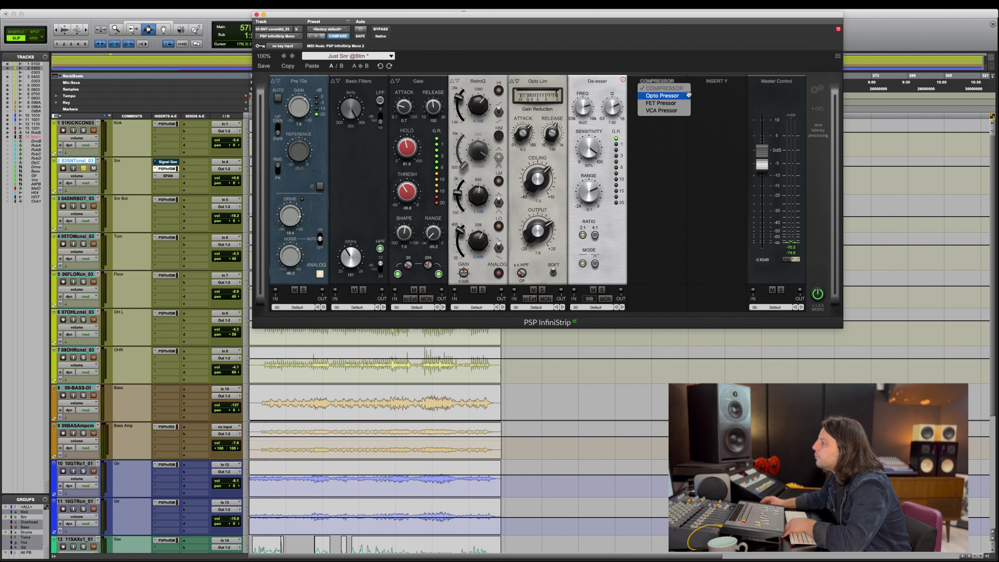
pyautogui.click(710, 84)
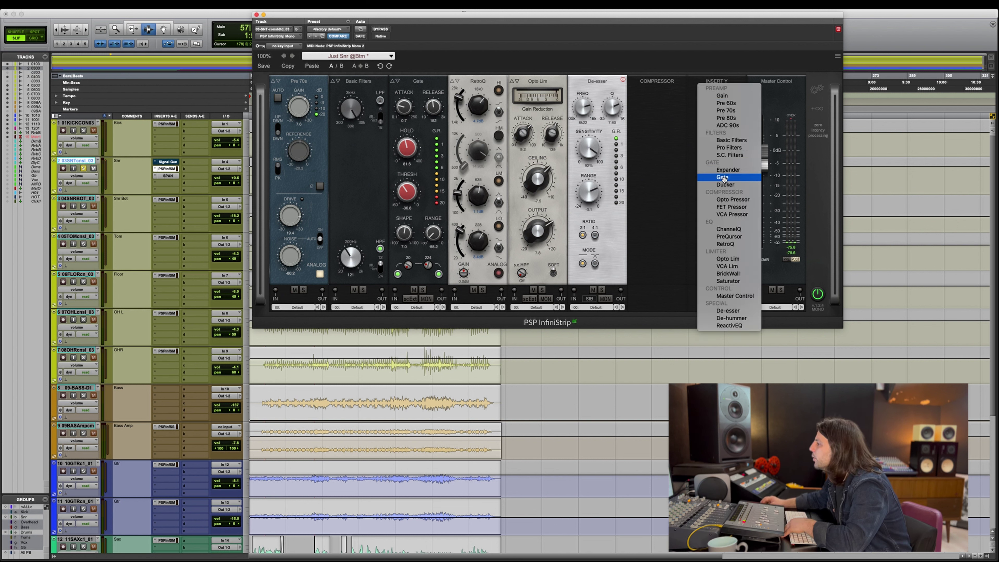
pyautogui.click(633, 145)
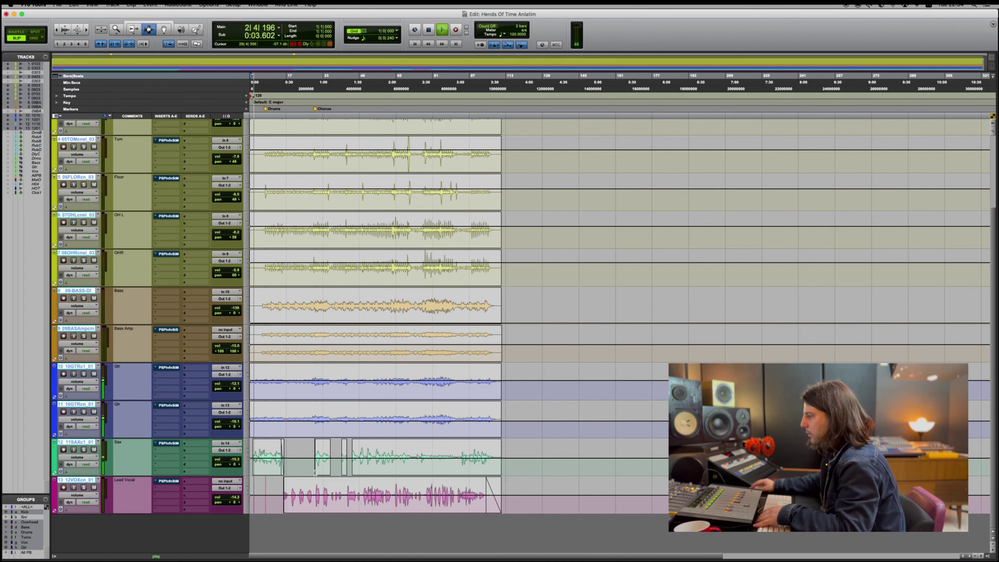
# Open the Mix window, raise the guitar and sax faders during playback, and solo the sax while setting its level.
pyautogui.press('super+equal')
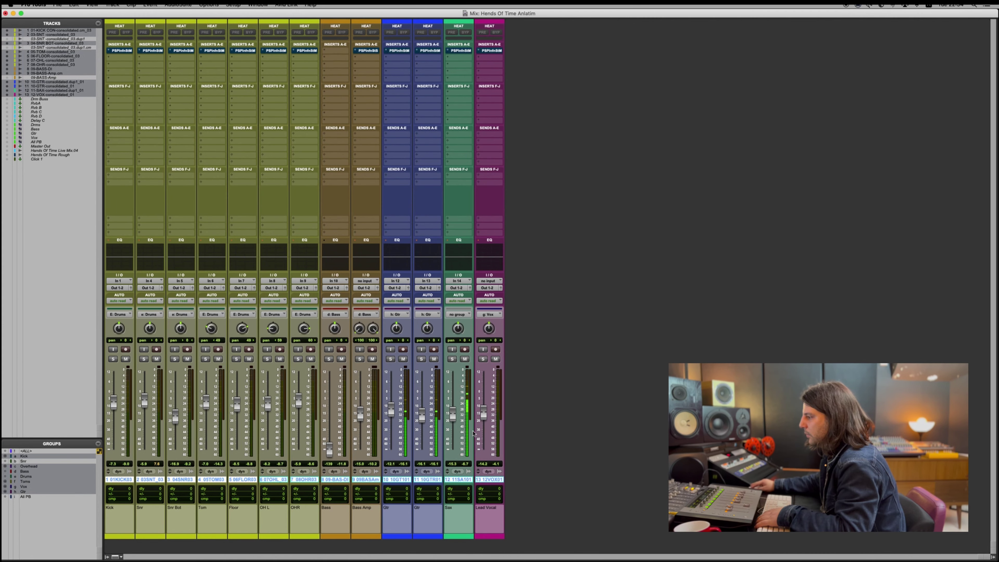
pyautogui.click(422, 413)
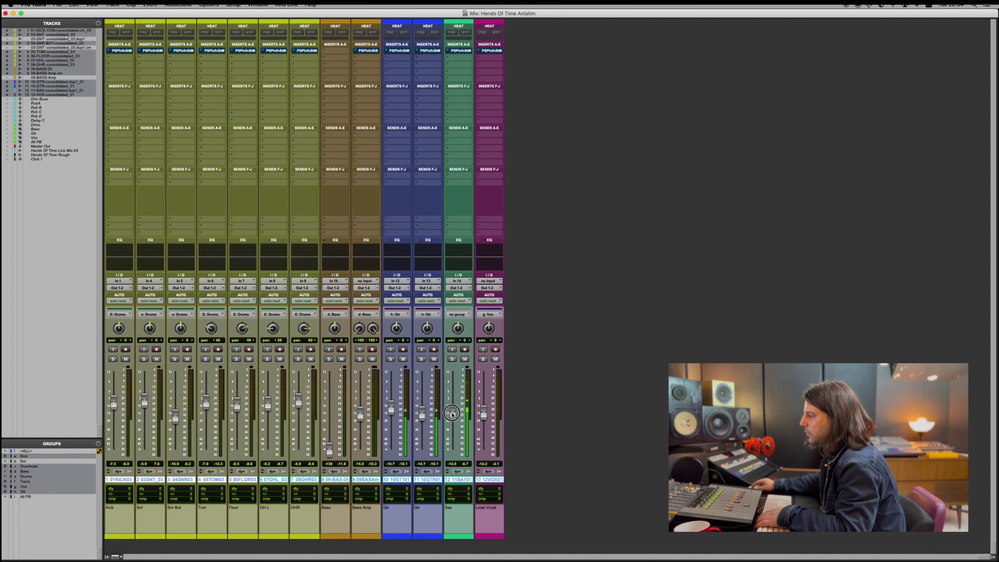
pyautogui.click(454, 412)
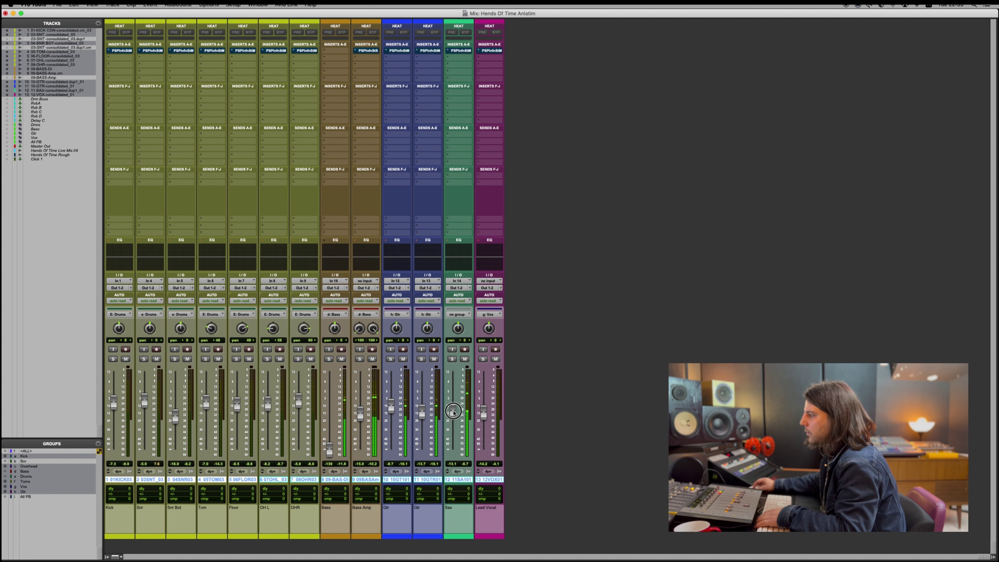
pyautogui.click(452, 359)
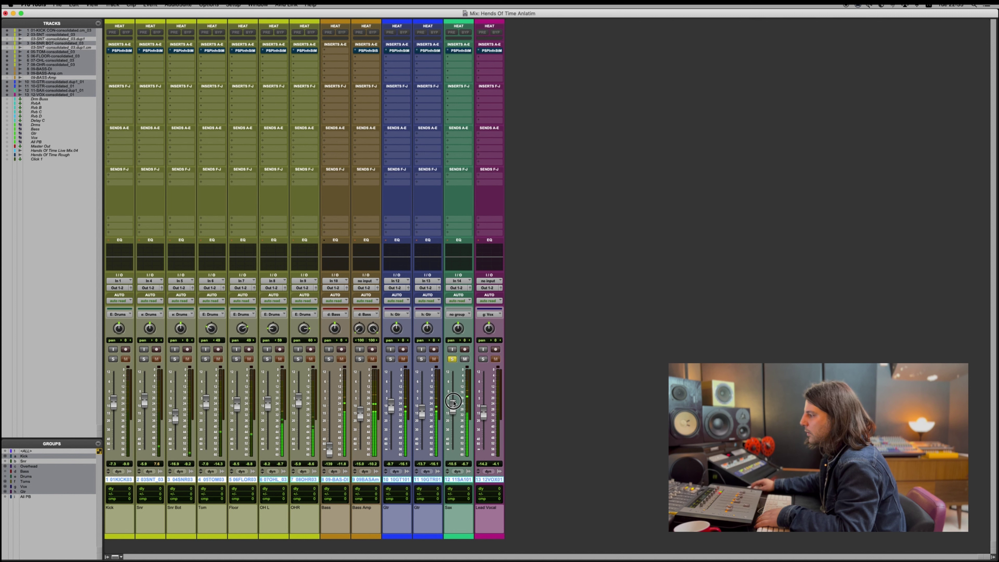
pyautogui.moveTo(453, 403); pyautogui.dragTo(454, 400)
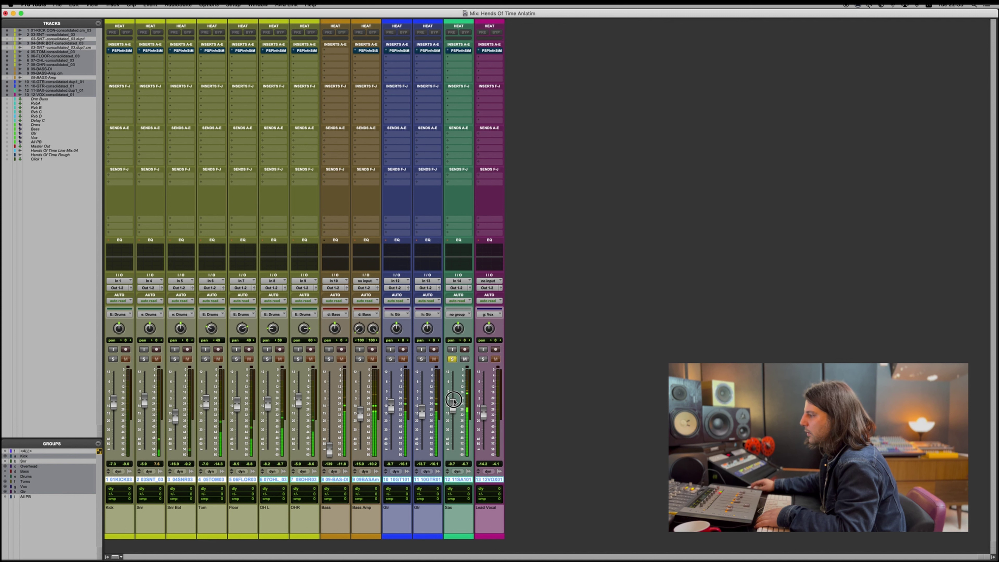
pyautogui.click(452, 359)
# Solo the two guitars, raise their faders a little further, rebalance the sax against them, and unsolo the guitars.
pyautogui.click(422, 359)
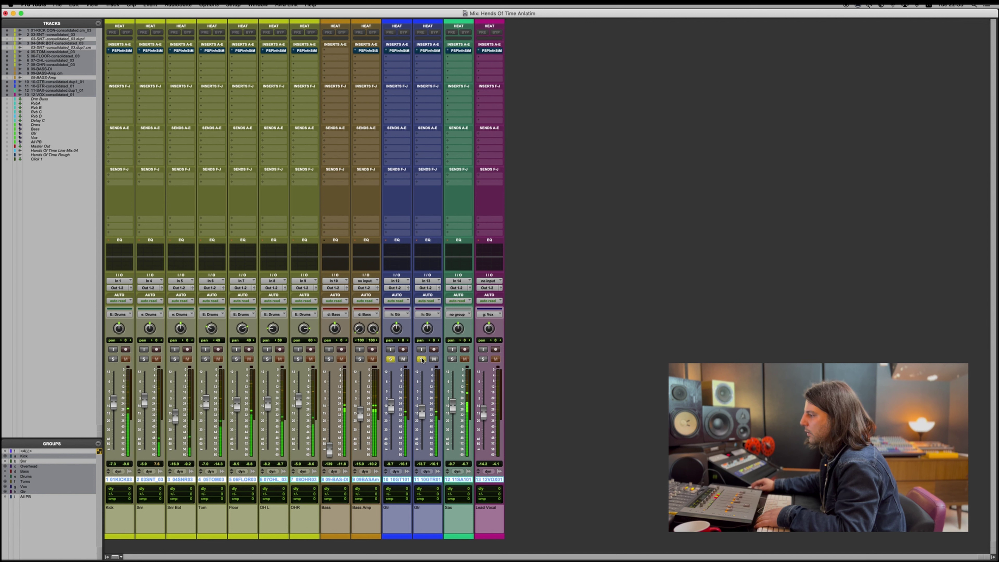
pyautogui.moveTo(421, 412); pyautogui.dragTo(453, 409)
pyautogui.click(391, 359)
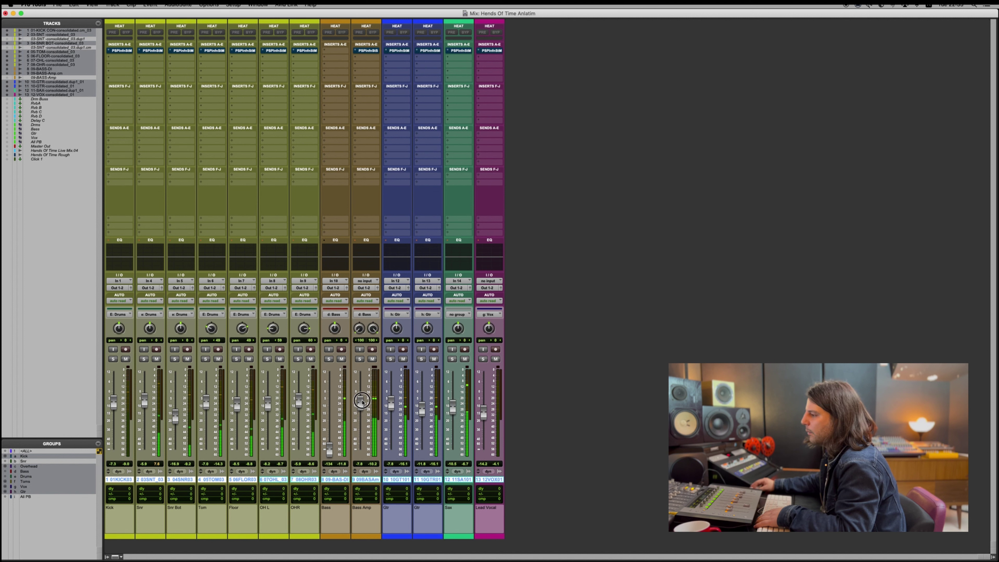
# Balance the Bass Amp fader against the mix and raise the Lead Vocal fader to about -7 dB.
pyautogui.moveTo(362, 402); pyautogui.dragTo(362, 403)
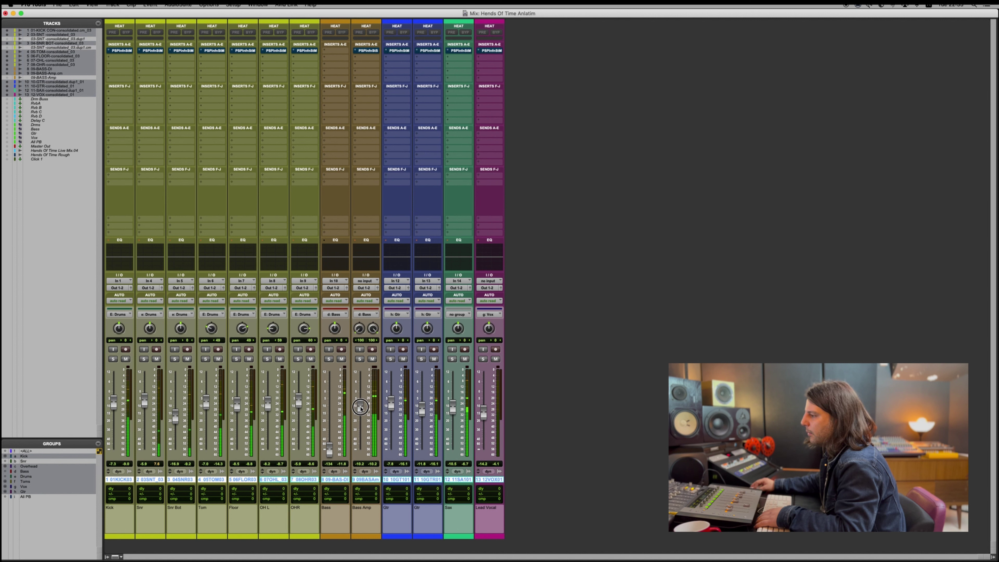
pyautogui.moveTo(361, 408); pyautogui.dragTo(361, 408)
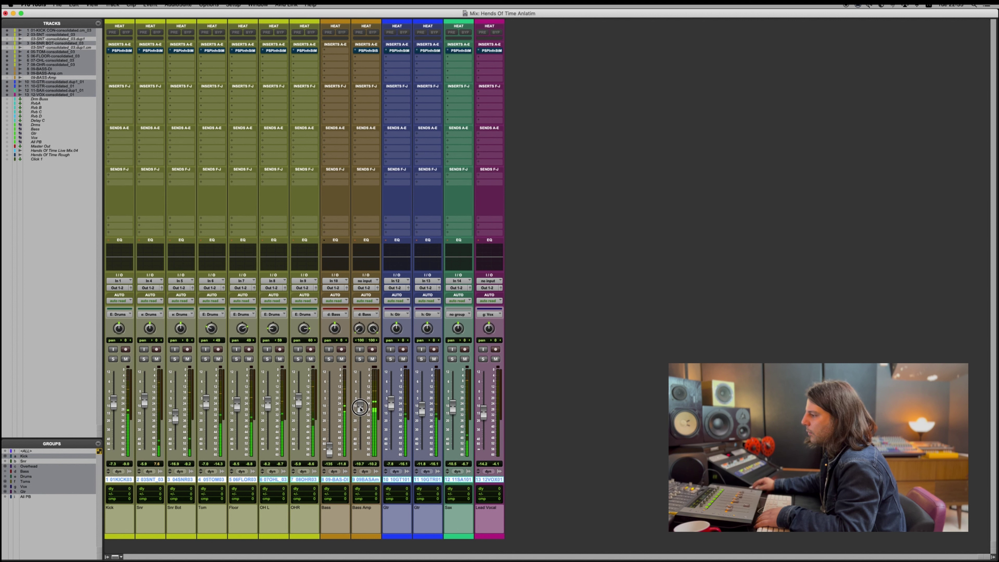
pyautogui.moveTo(486, 416); pyautogui.dragTo(482, 400)
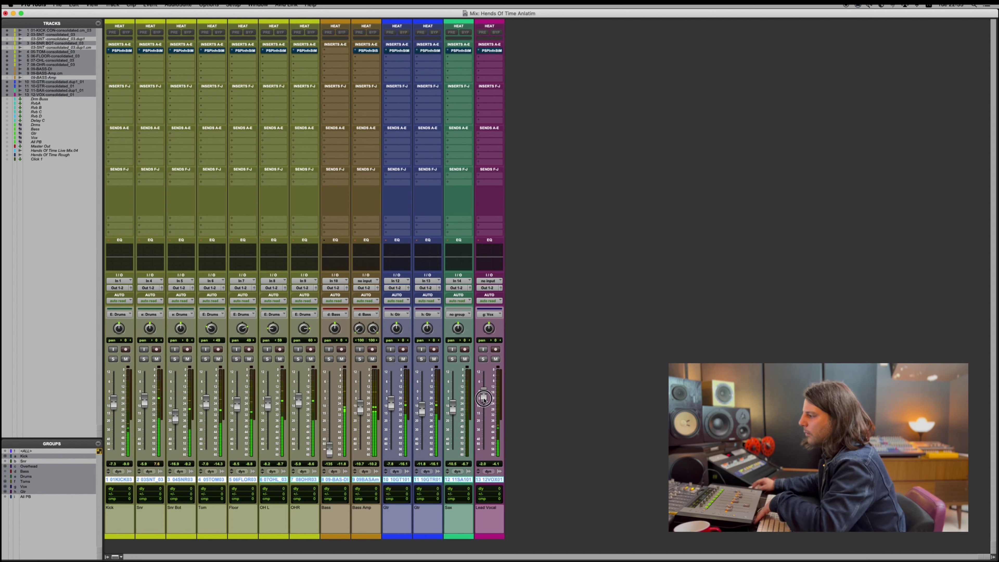
pyautogui.moveTo(484, 403); pyautogui.dragTo(481, 406)
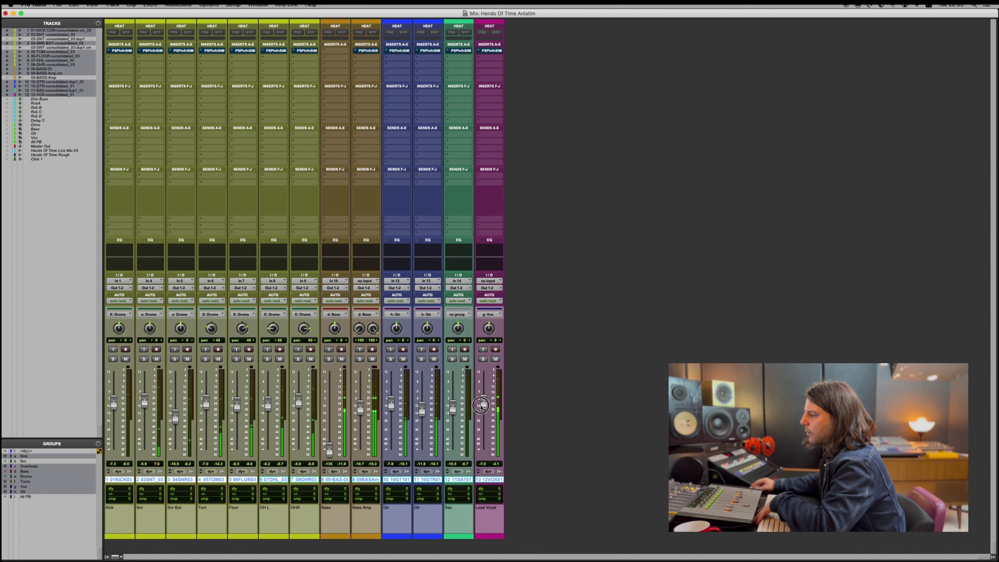
pyautogui.moveTo(360, 410); pyautogui.dragTo(361, 409)
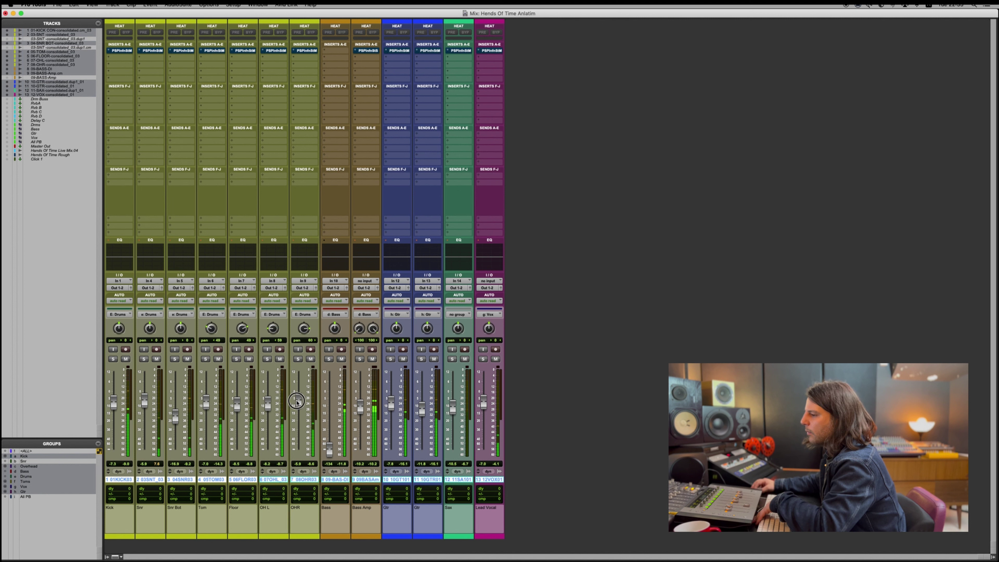
# Raise the grouped drum faders slightly and disable the Drums group.
pyautogui.moveTo(296, 401); pyautogui.dragTo(297, 399)
pyautogui.click(26, 476)
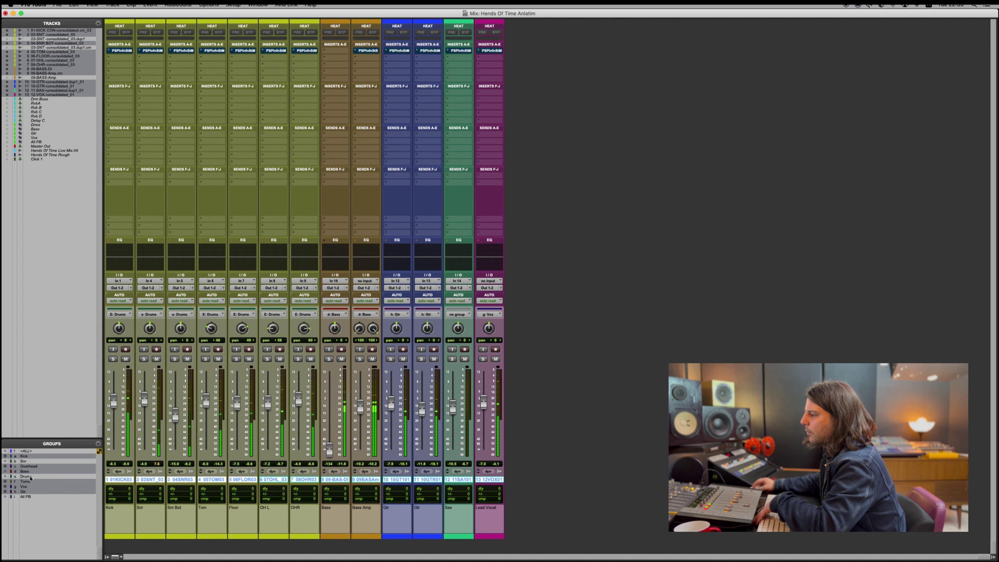
# Solo the overheads to check them, unsolo them, and fine-tune their fader level in the mix.
pyautogui.click(298, 359)
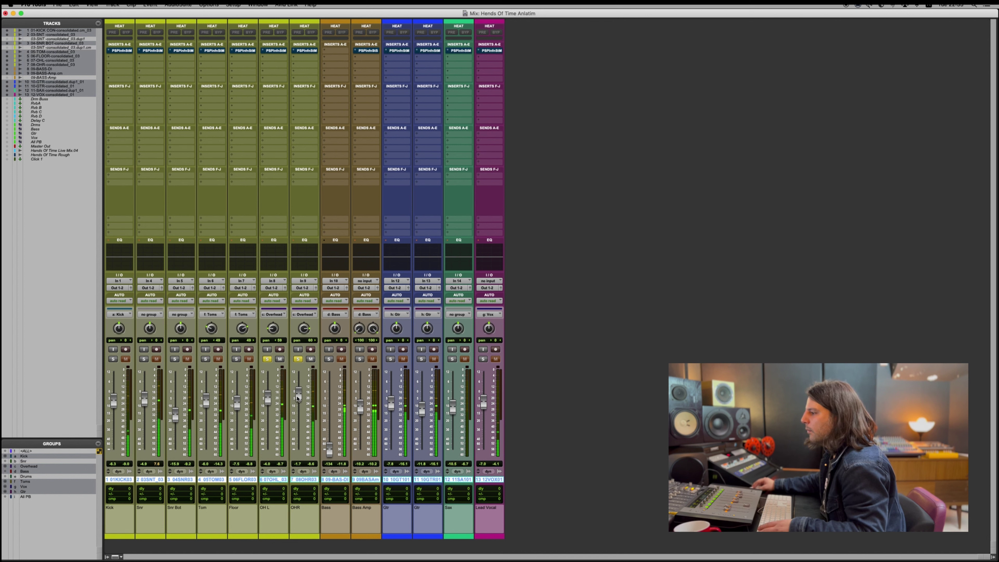
pyautogui.click(297, 359)
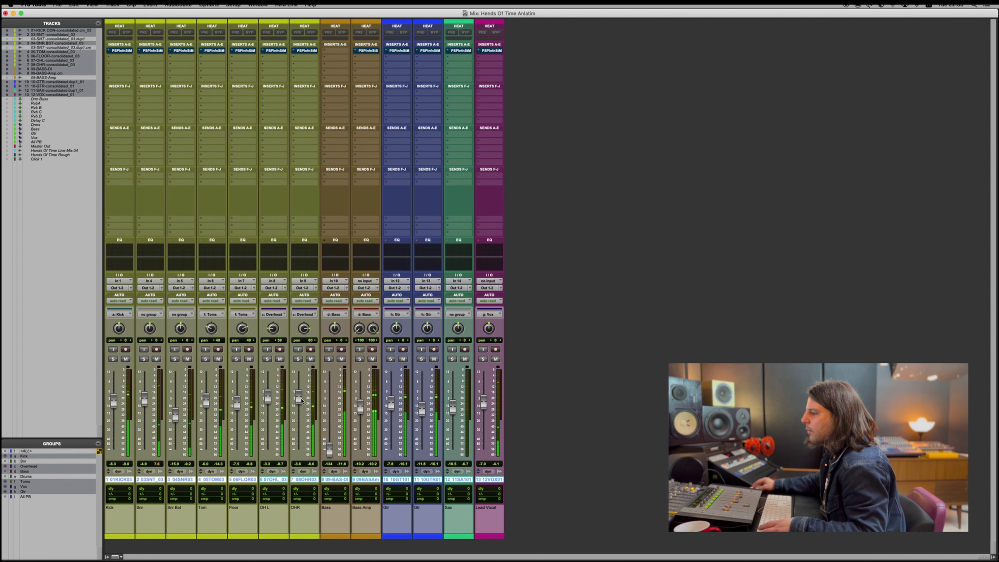
pyautogui.moveTo(302, 399); pyautogui.dragTo(301, 401)
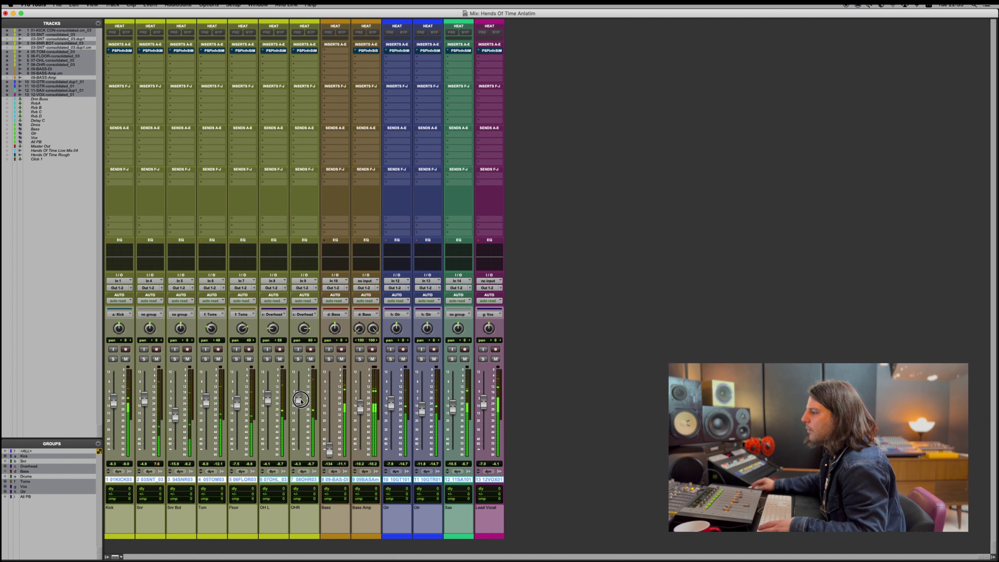
# Solo the bass tracks, fine-tune the Bass Amp fader, and unsolo the bass.
pyautogui.click(359, 358)
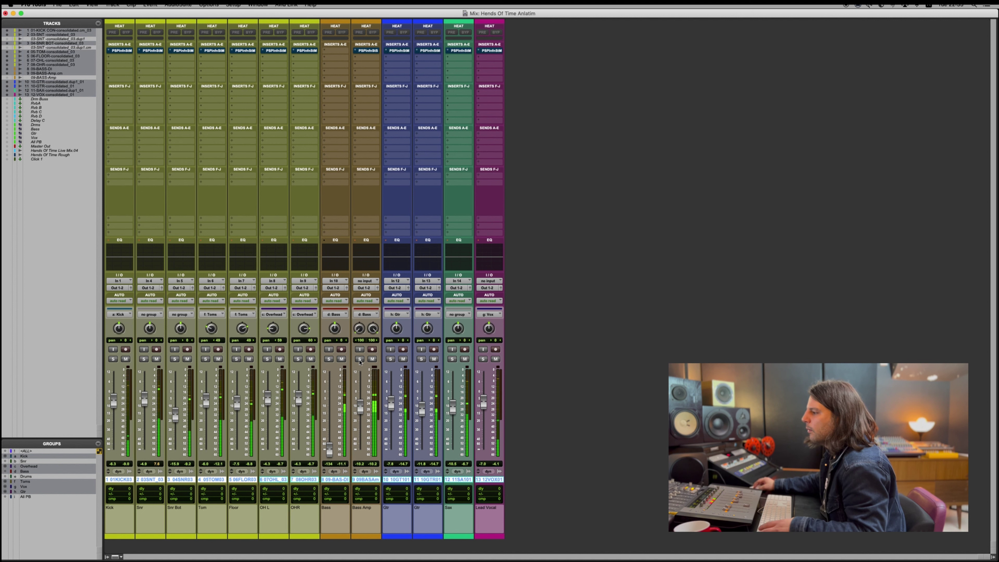
pyautogui.moveTo(359, 407); pyautogui.dragTo(358, 406)
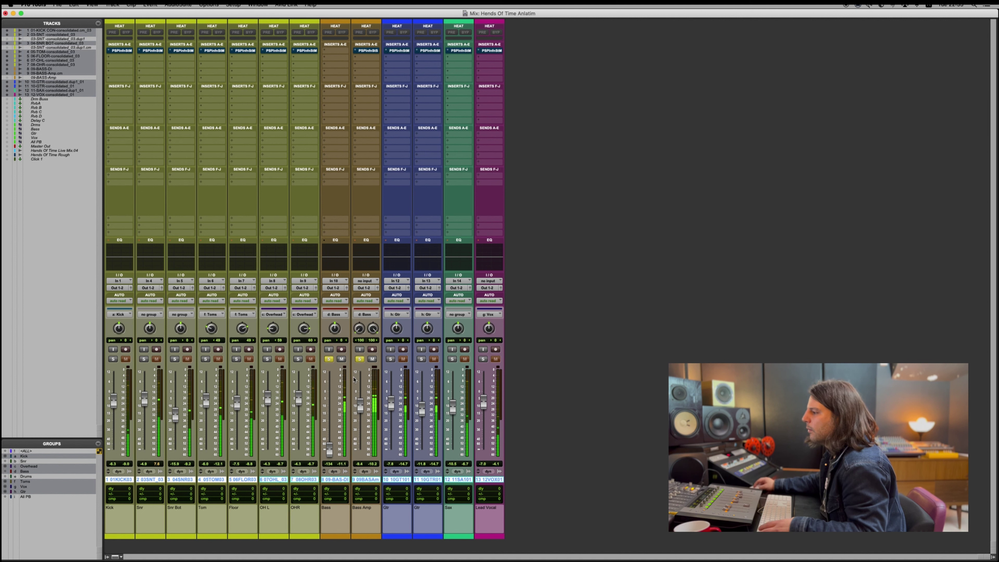
pyautogui.click(360, 358)
# Balance the Sax and Lead Vocal faders against the rest of the mix.
pyautogui.moveTo(452, 408); pyautogui.dragTo(485, 402)
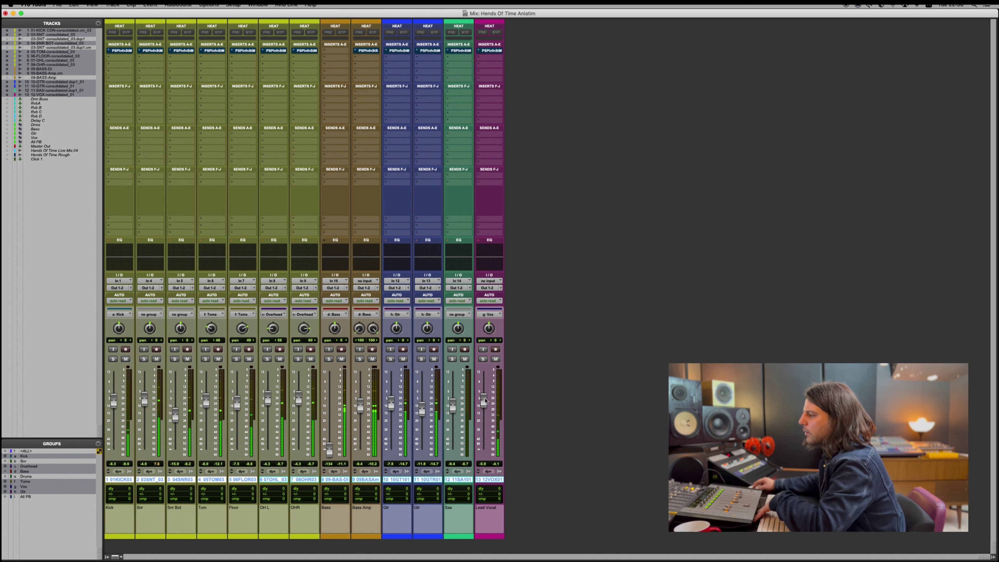
pyautogui.moveTo(485, 402); pyautogui.dragTo(485, 400)
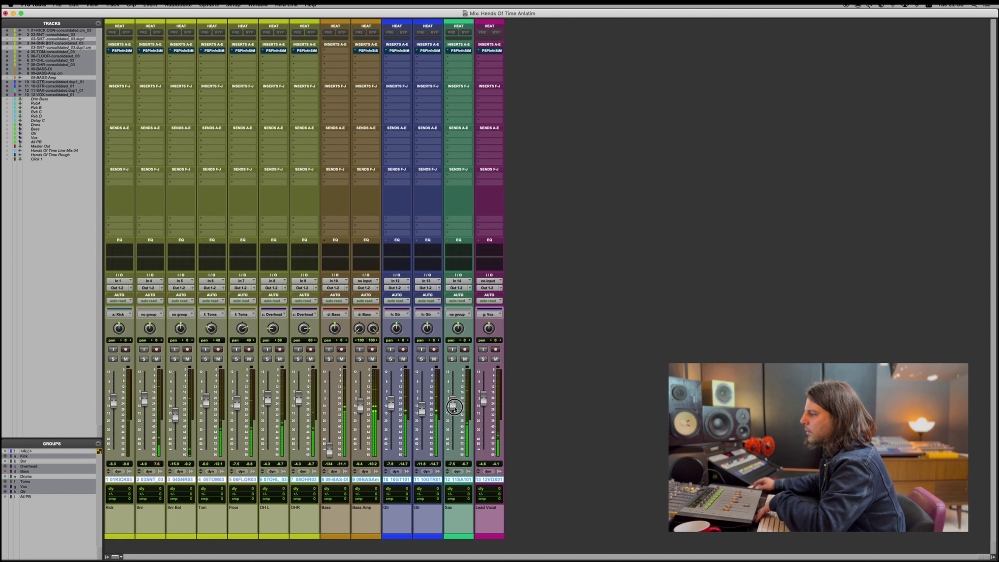
pyautogui.moveTo(485, 402); pyautogui.dragTo(485, 404)
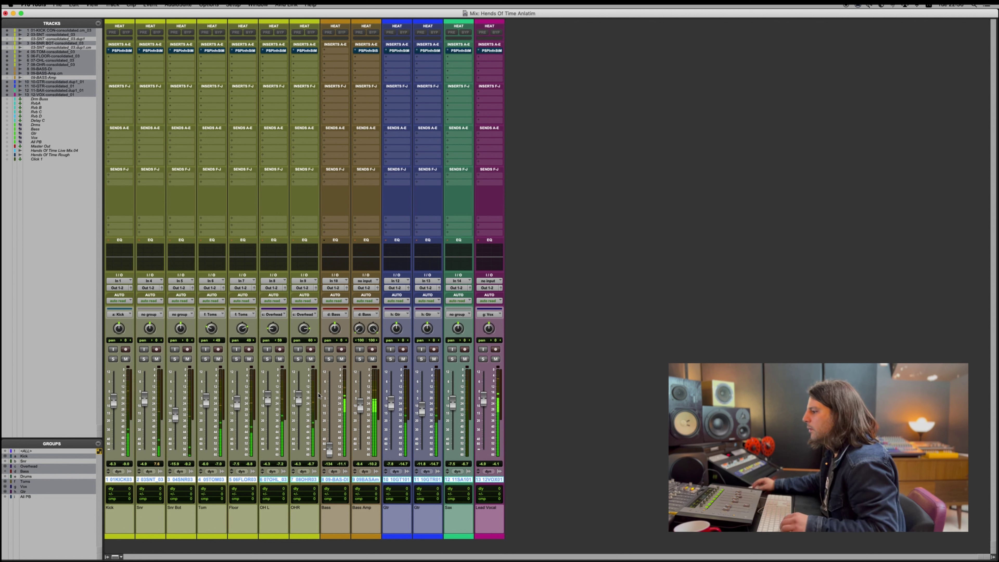
# Select all drum tracks from Kick to OHR, and readjust the Lead Vocal fader to about -5 dB with the vocal soloed, unsoloing it when done.
pyautogui.click(304, 480)
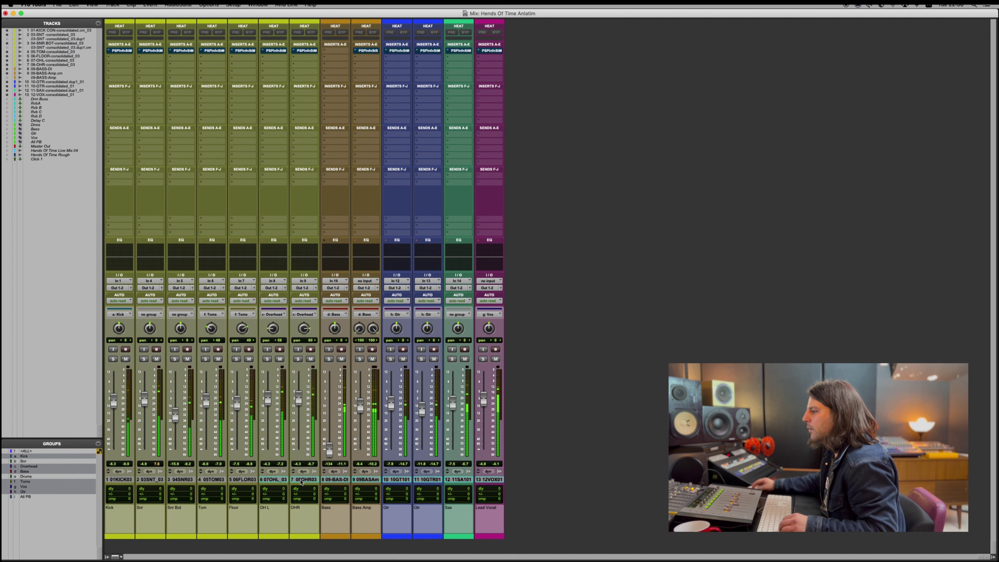
pyautogui.keyDown('shift'); pyautogui.click(111, 481); pyautogui.keyUp('shift')
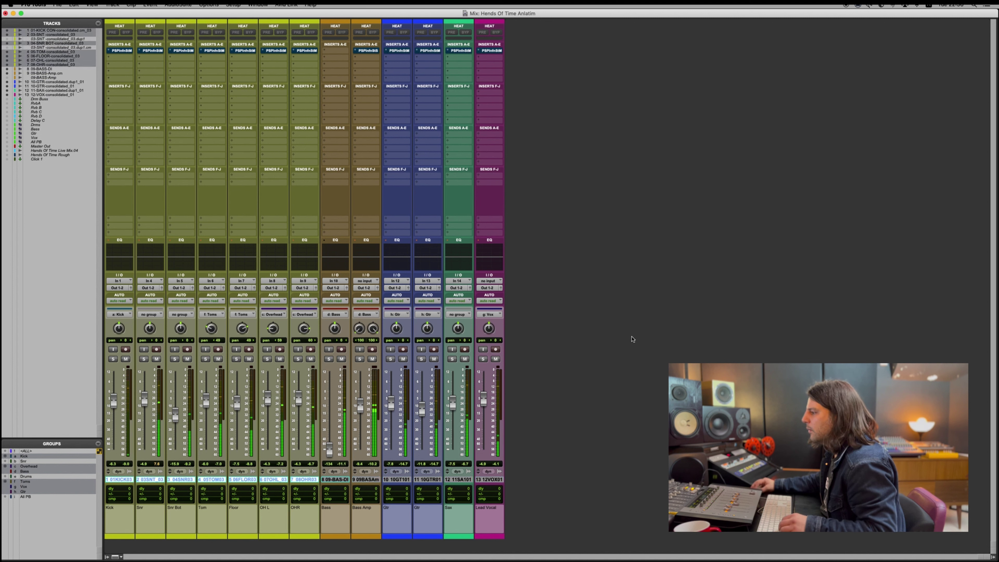
pyautogui.click(484, 360)
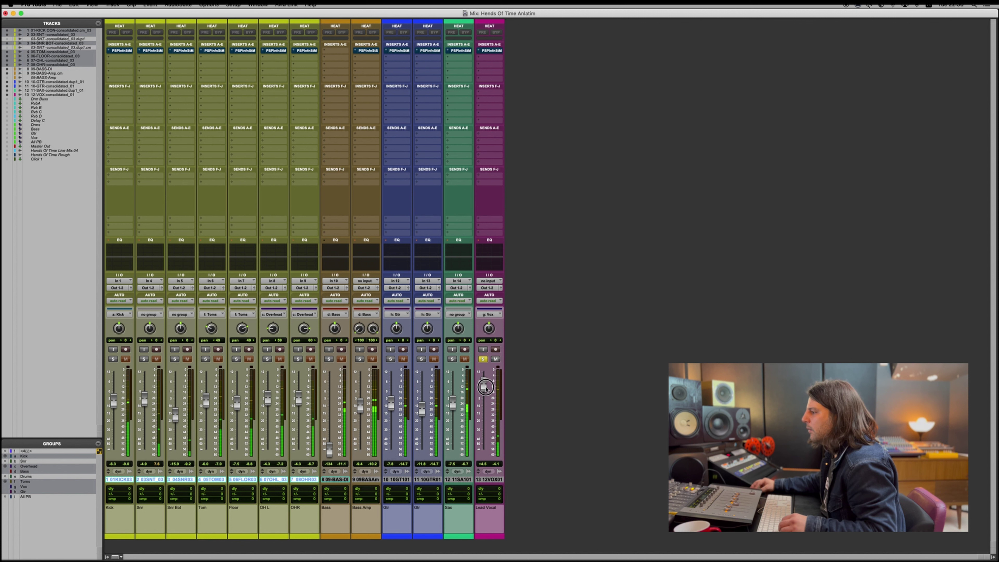
pyautogui.moveTo(486, 389); pyautogui.dragTo(484, 395)
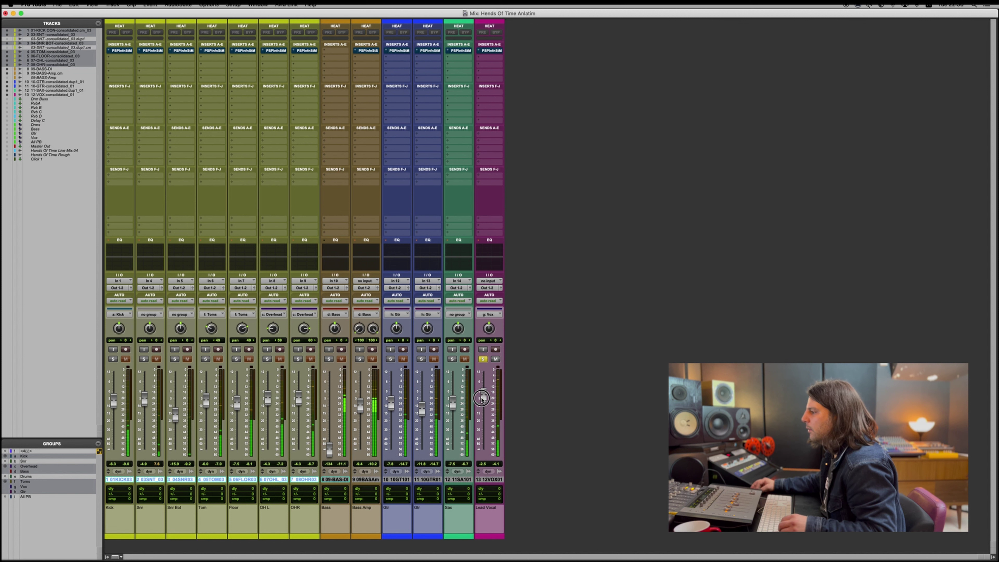
pyautogui.moveTo(483, 399); pyautogui.dragTo(482, 400)
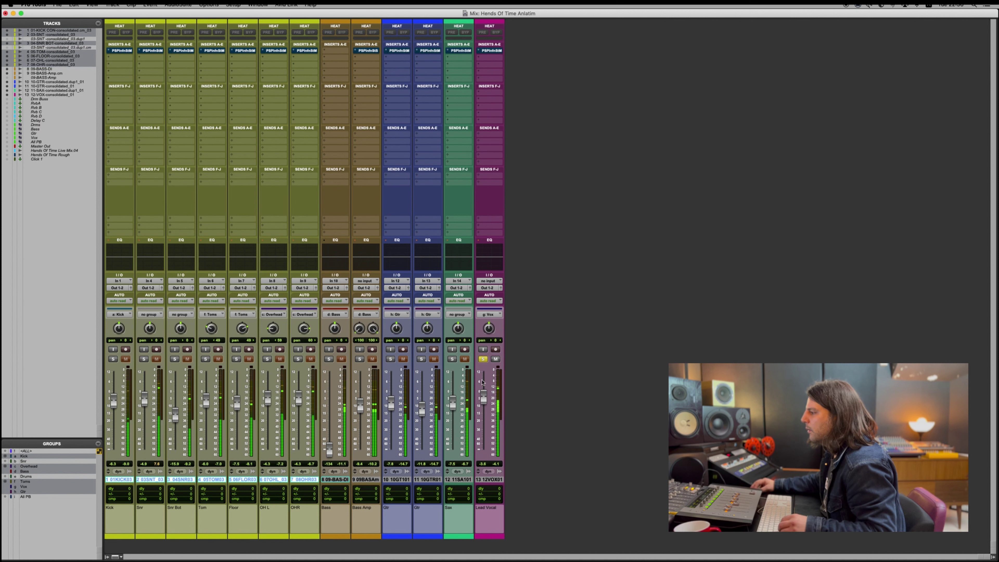
pyautogui.click(484, 359)
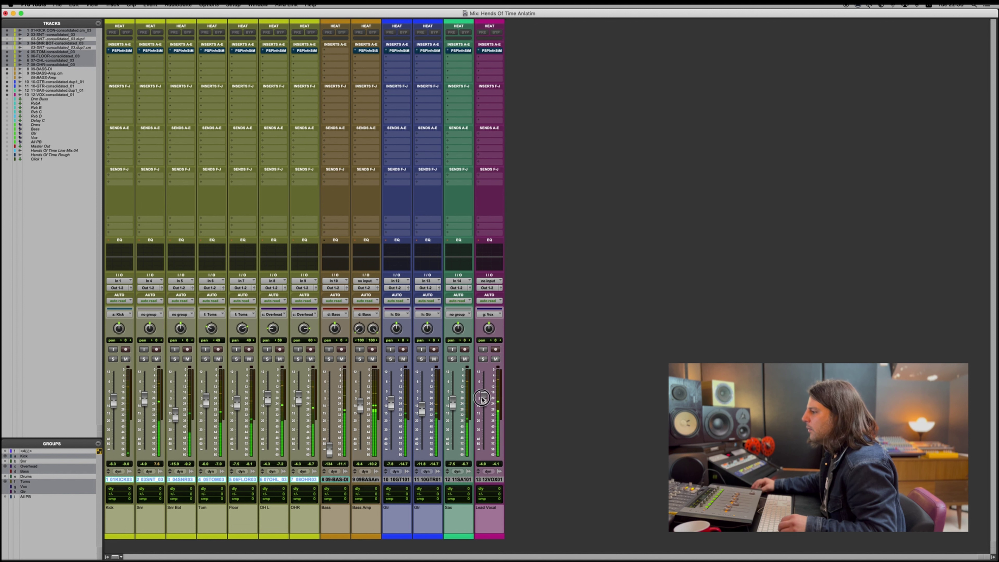
# Raise the two guitar faders slightly while they are soloed, unsolo them, and check the selected drum tracks in solo.
pyautogui.click(421, 358)
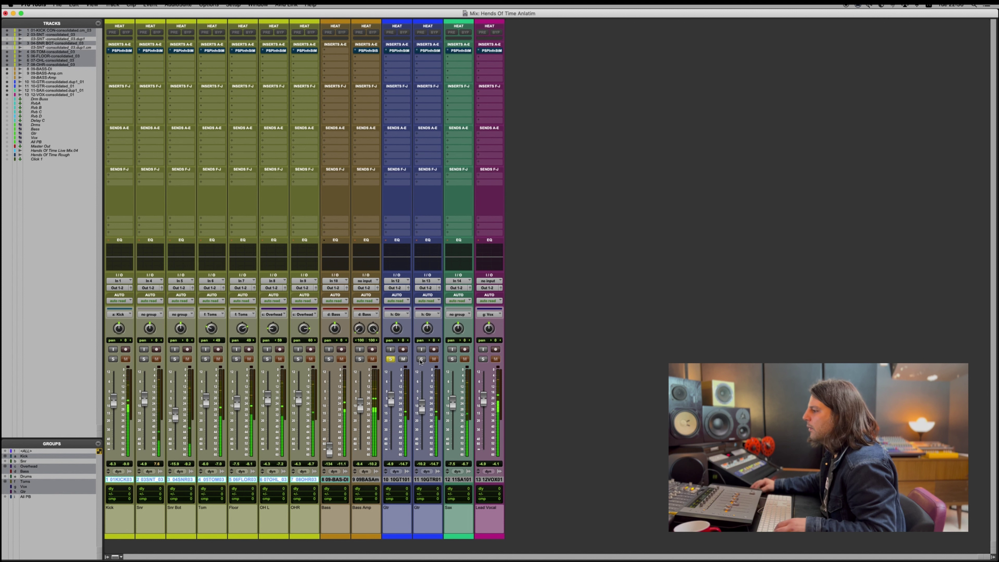
pyautogui.click(391, 359)
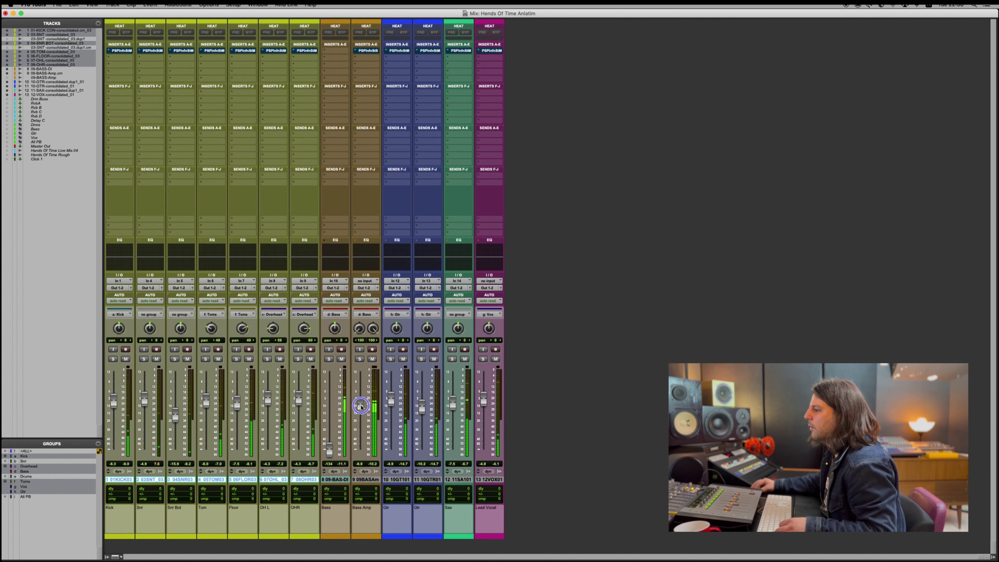
pyautogui.click(299, 359)
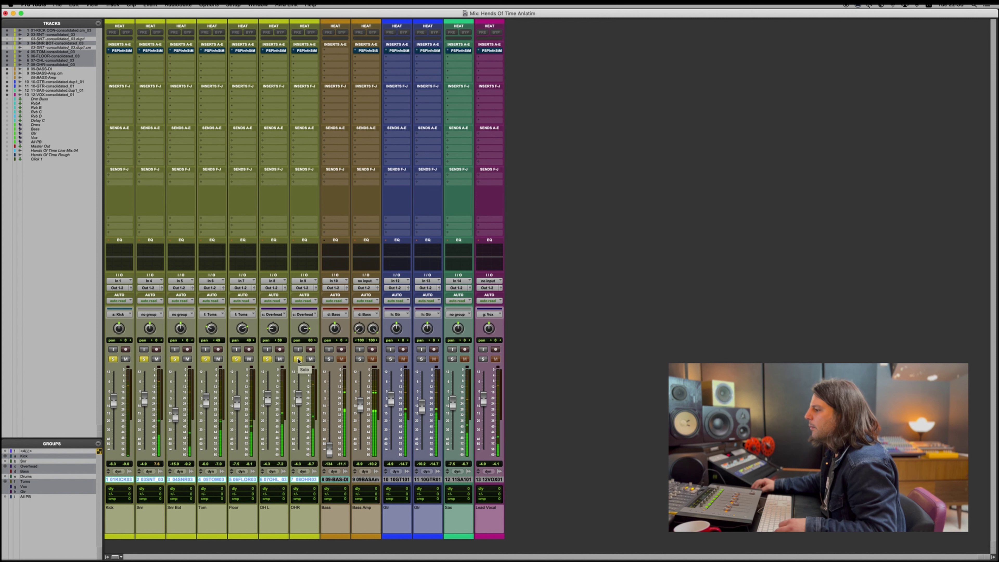
pyautogui.click(299, 359)
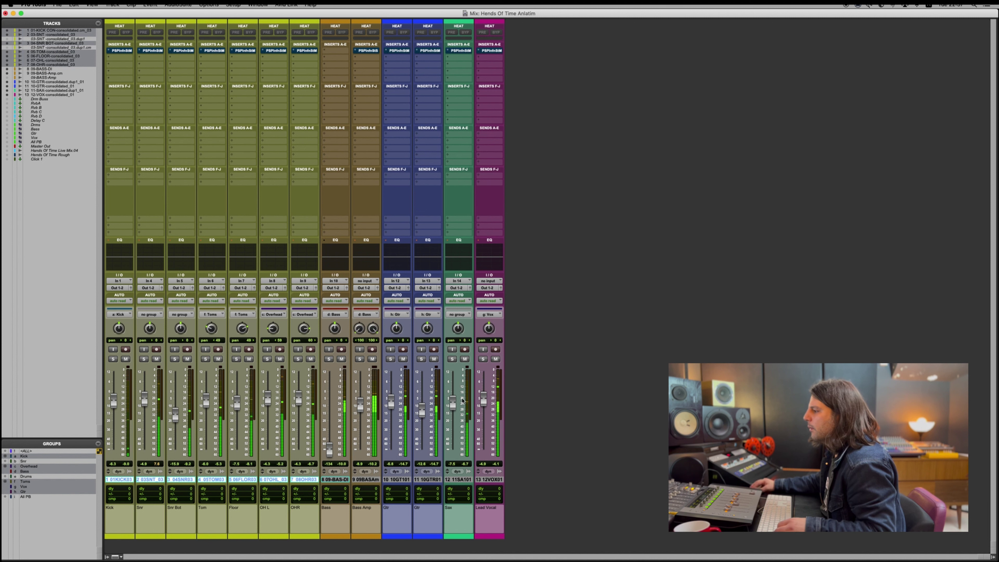
# Fine-tune the Lead Vocal fader and check the vocal briefly in solo.
pyautogui.moveTo(482, 399); pyautogui.dragTo(481, 400)
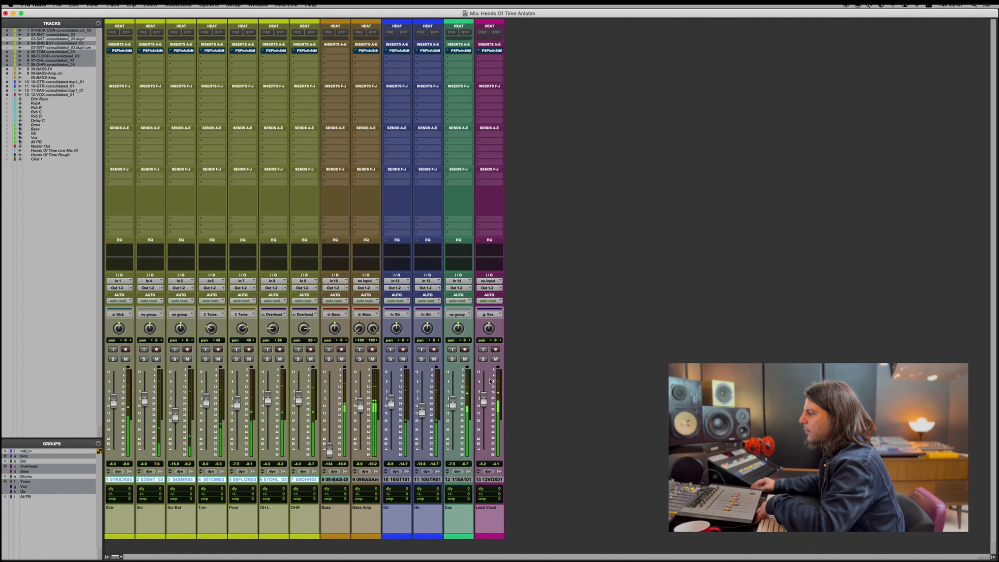
pyautogui.click(484, 358)
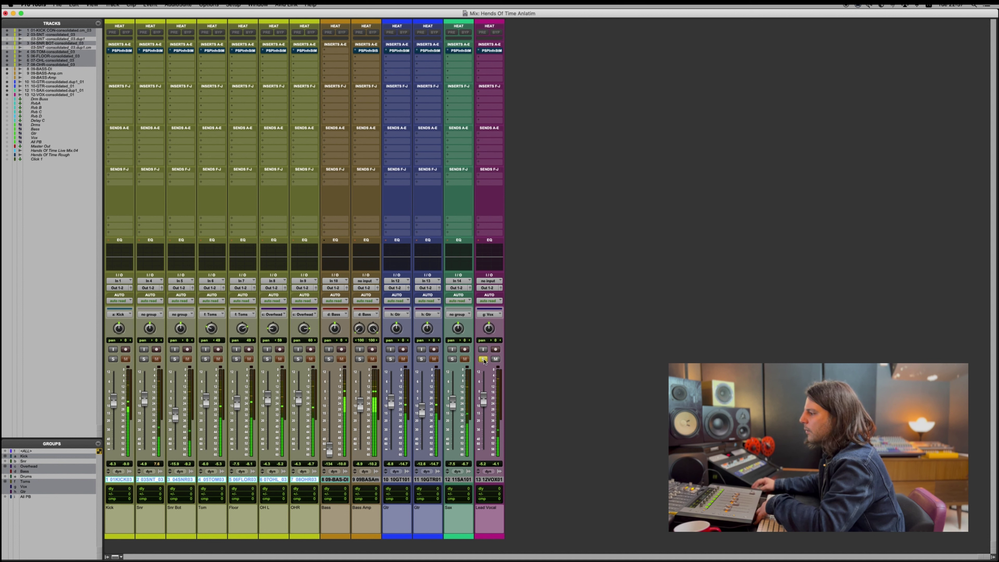
pyautogui.click(484, 359)
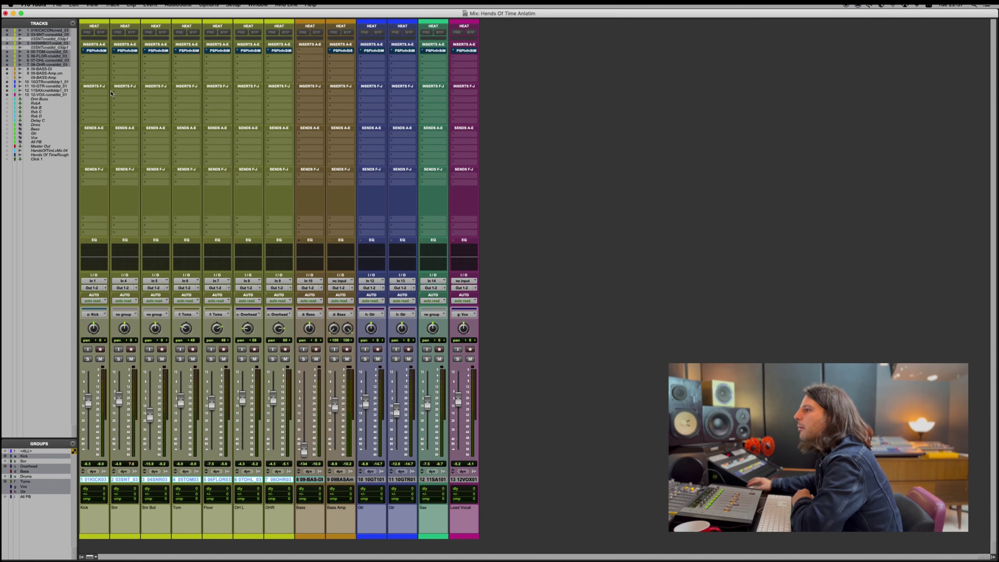
# Take InfiniStrip out of bypass on the Kick and Snr tracks and look up the snare's preset in the user preset list.
pyautogui.click(94, 50)
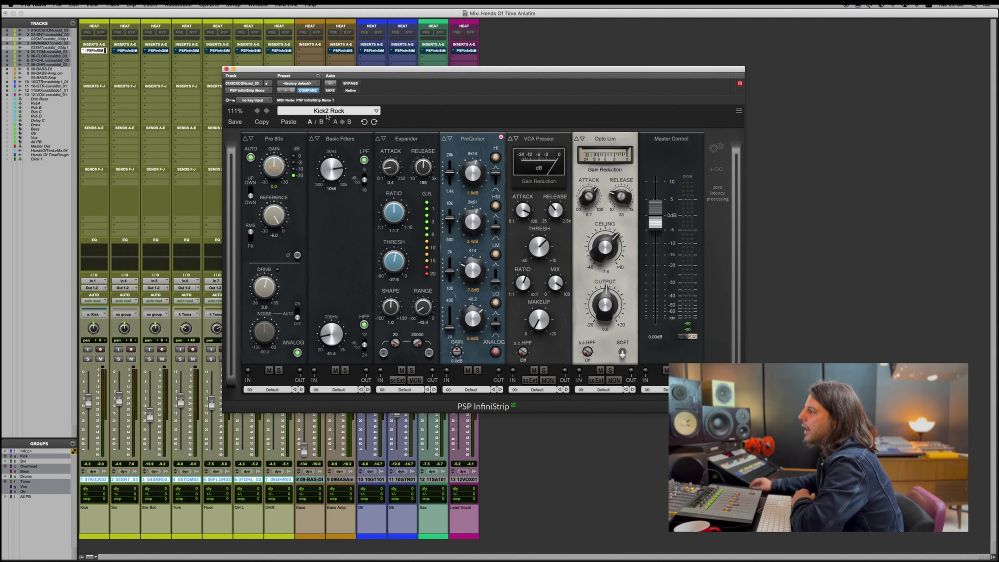
pyautogui.click(329, 111)
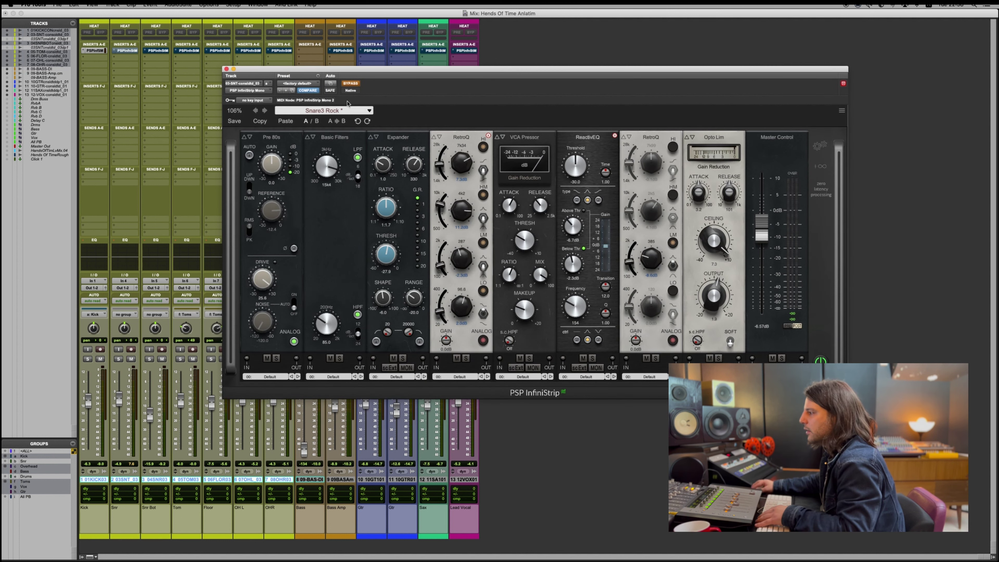
pyautogui.click(350, 83)
pyautogui.click(348, 111)
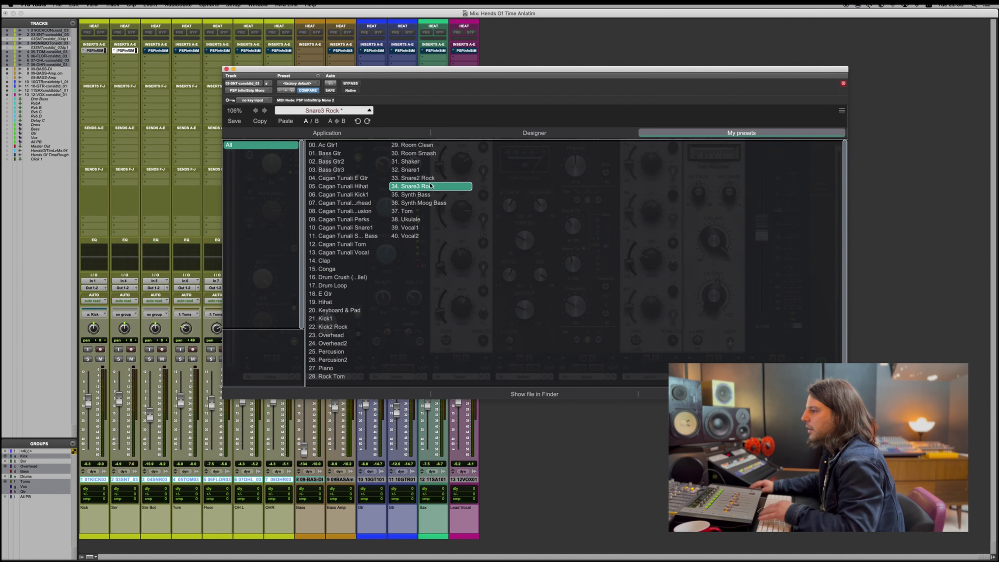
pyautogui.click(228, 70)
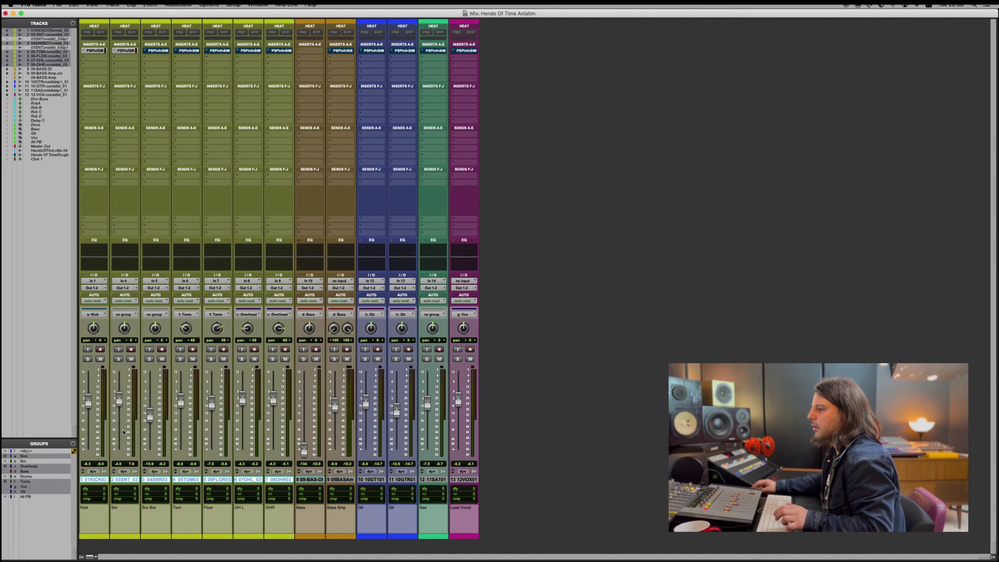
# Solo the Kick and Snr tracks and play the session from around the Chorus marker.
pyautogui.click(87, 359)
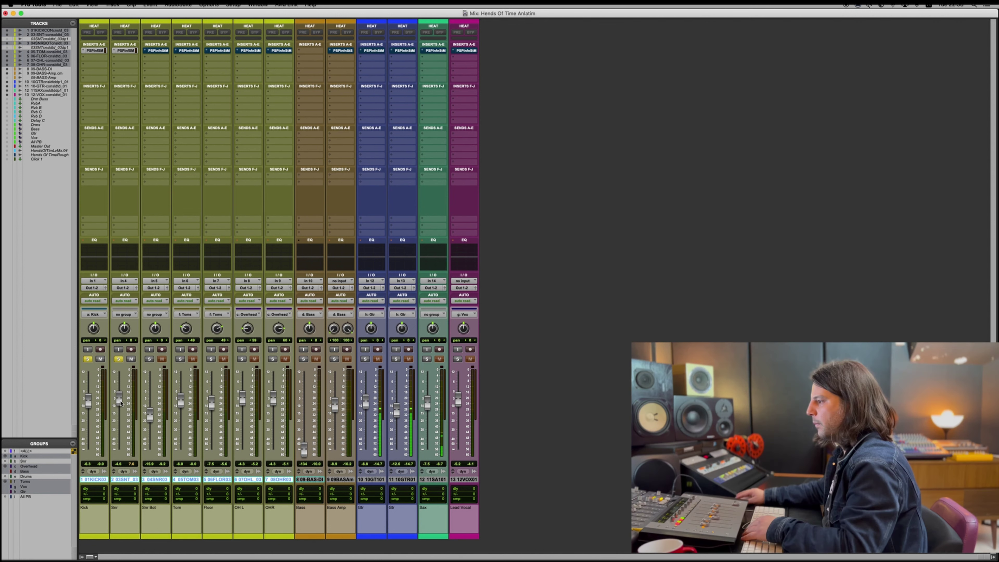
pyautogui.press('super+equal')
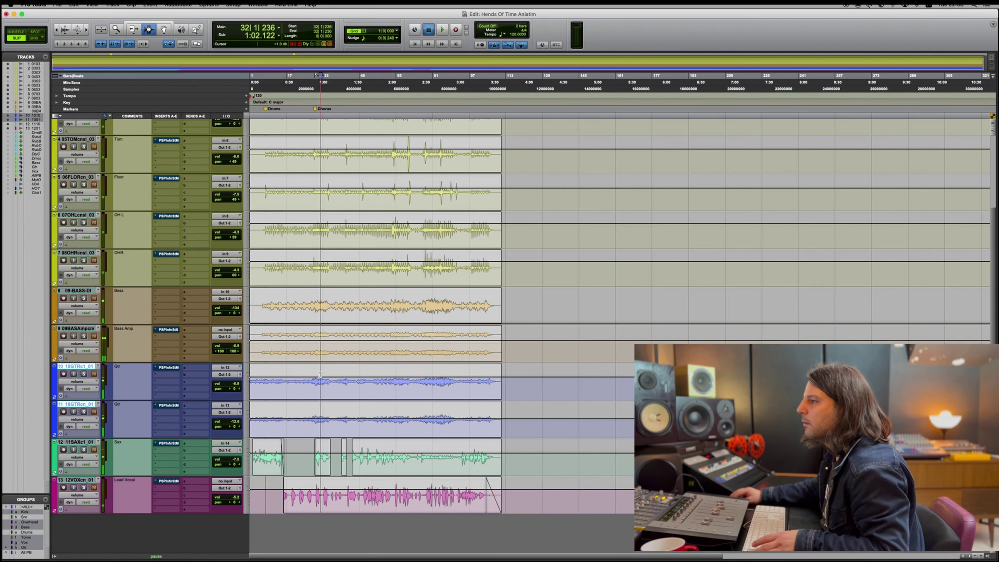
pyautogui.press('super+equal')
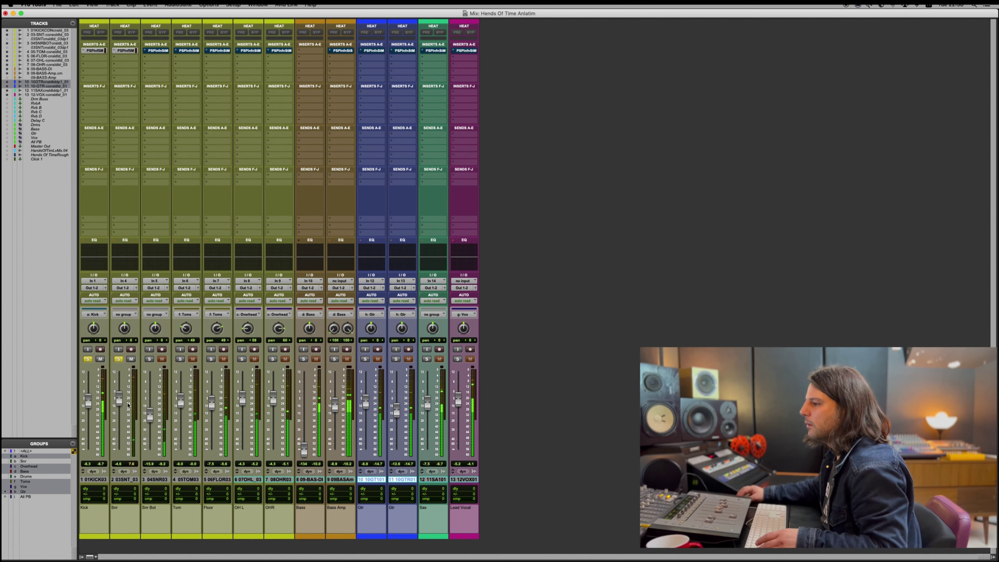
# Add Snr Bot to the soloed tracks, take its InfiniStrip out of bypass, and raise its fader against the top snare.
pyautogui.moveTo(156, 420); pyautogui.dragTo(156, 416)
pyautogui.click(149, 359)
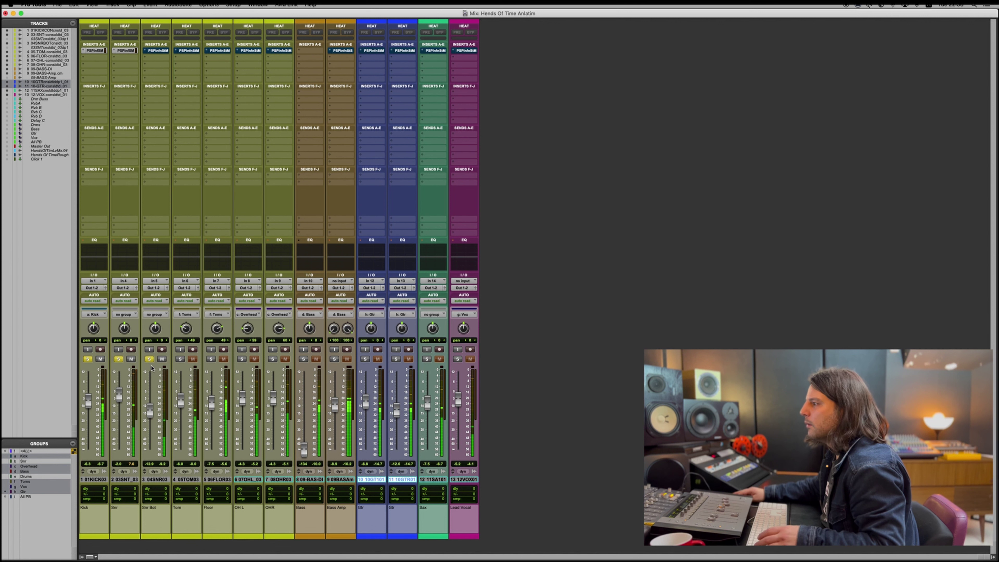
pyautogui.click(157, 51)
pyautogui.click(351, 84)
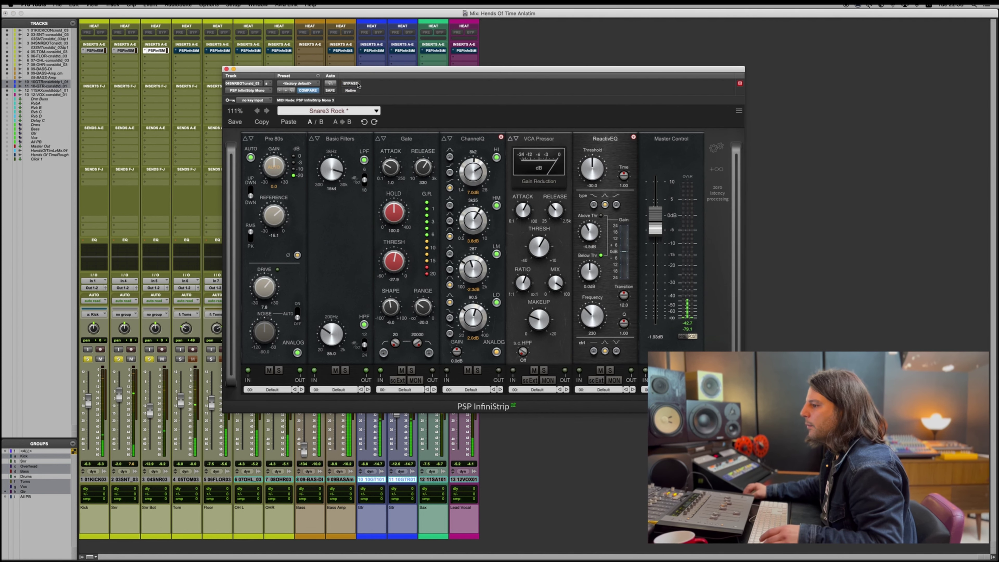
pyautogui.click(150, 411)
pyautogui.moveTo(151, 412); pyautogui.dragTo(149, 407)
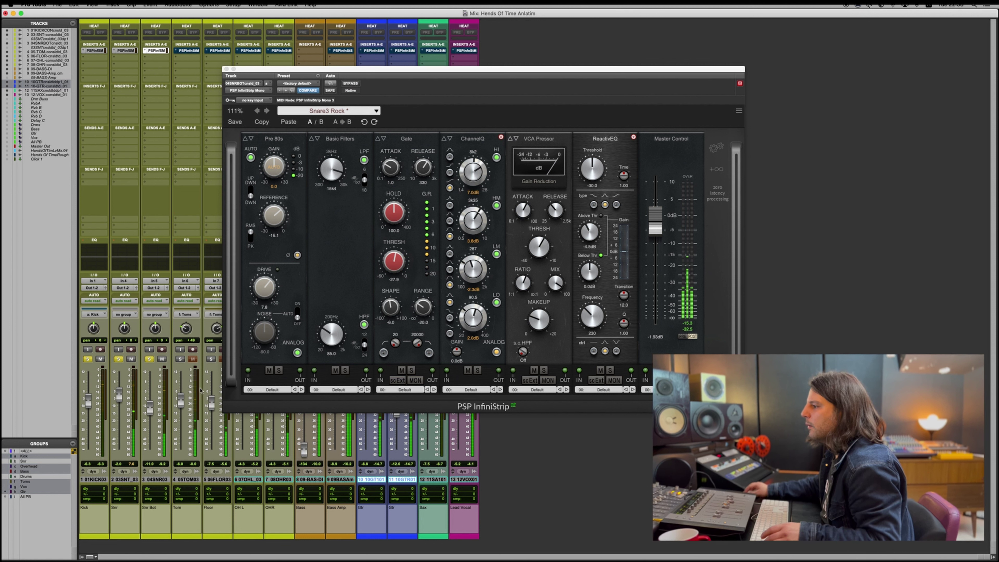
pyautogui.moveTo(289, 327)
pyautogui.mouseDown()
pyautogui.moveTo(294, 311)
pyautogui.moveTo(280, 319)
pyautogui.mouseUp()
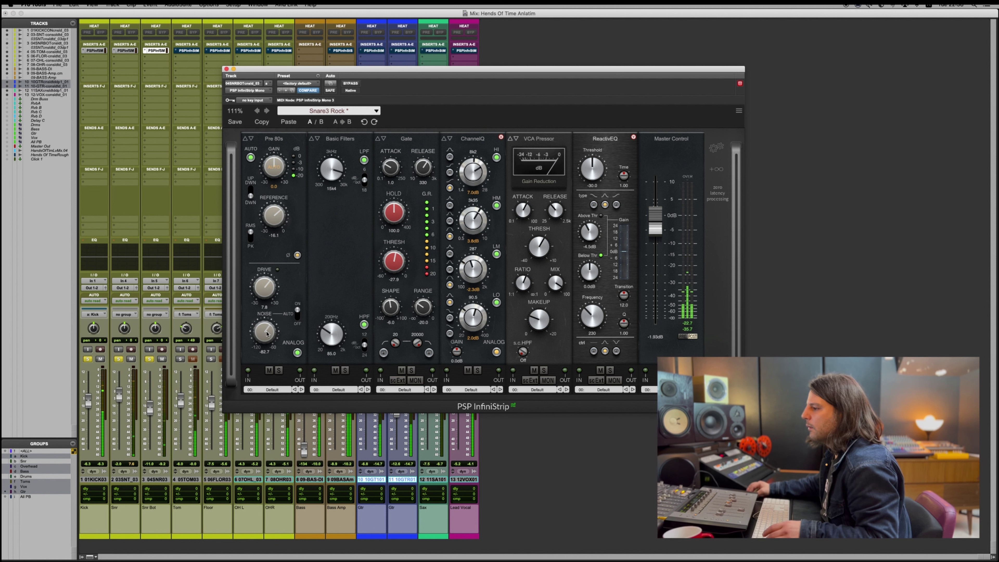
# Add the toms to the soloed tracks and take InfiniStrip with the Rock Tom preset out of bypass on the Tom track.
pyautogui.click(180, 359)
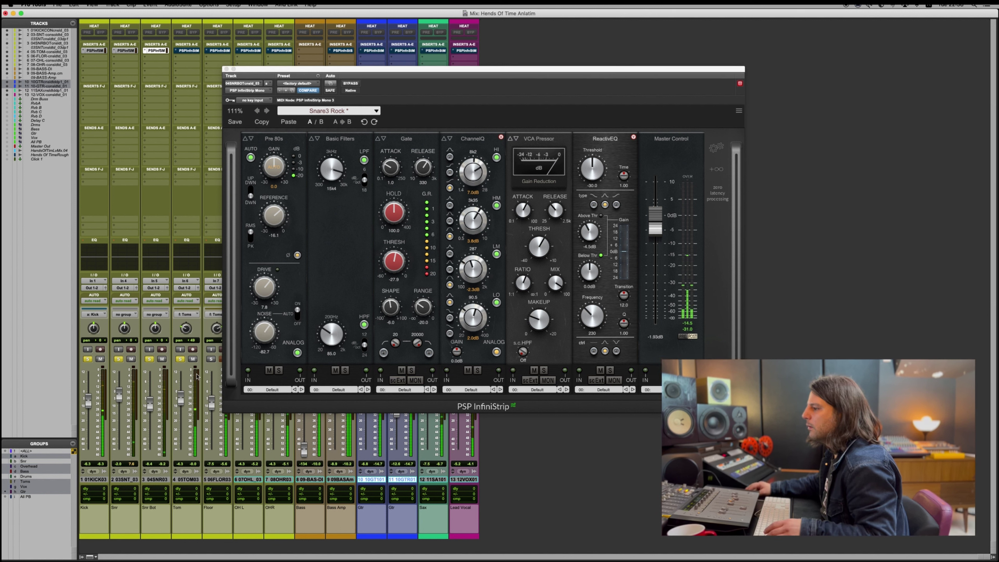
pyautogui.click(227, 69)
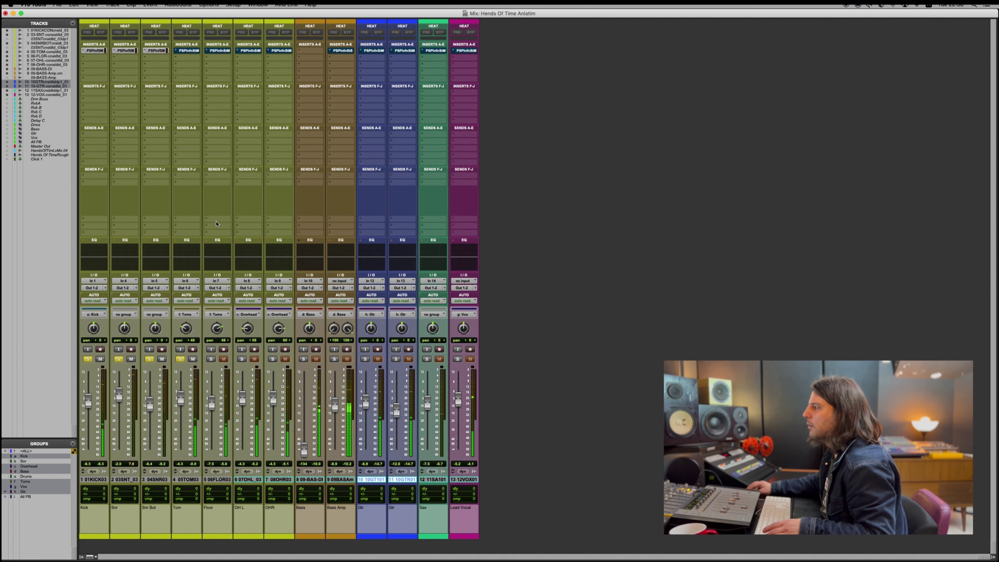
pyautogui.click(187, 50)
pyautogui.click(351, 83)
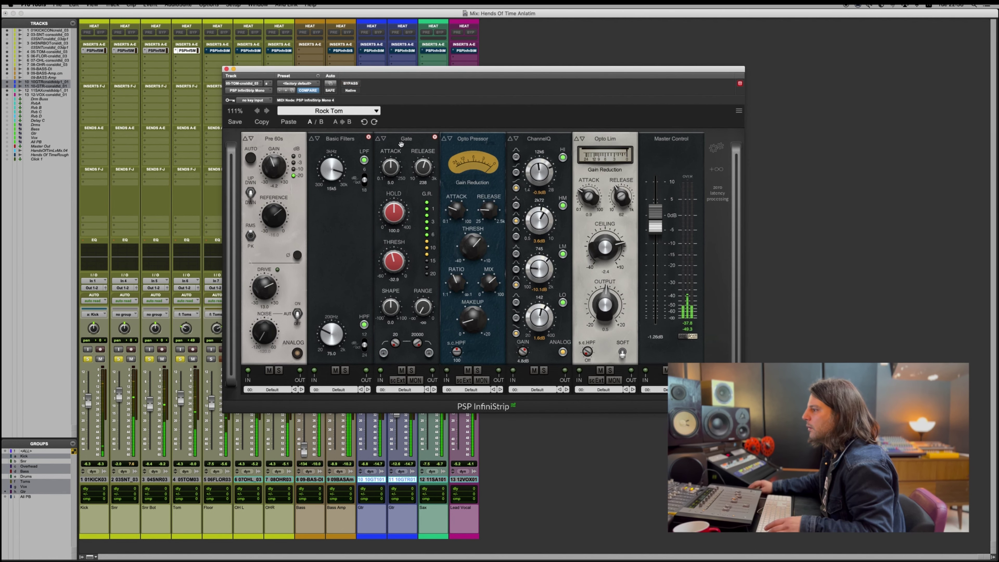
pyautogui.press('super+w')
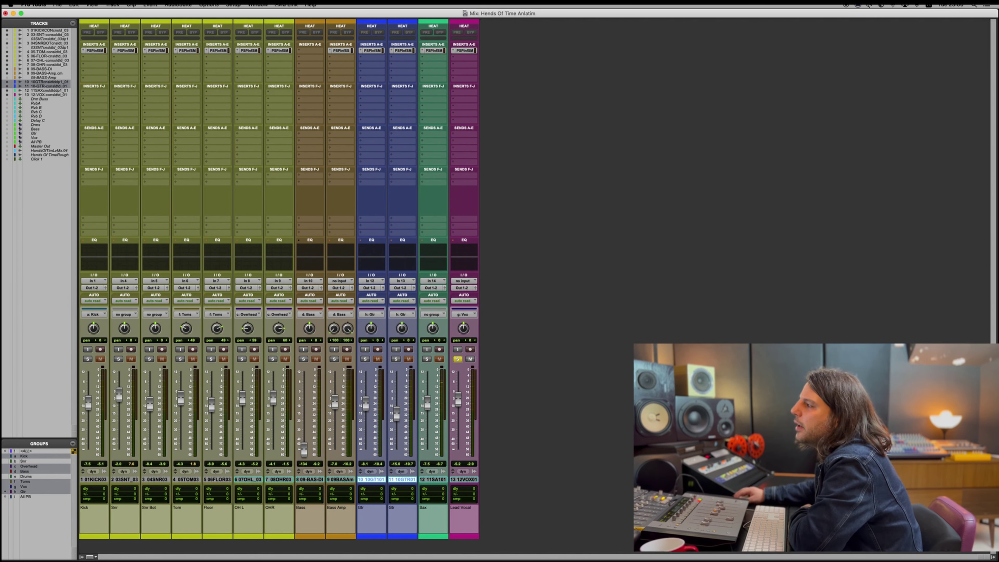
# Open InfiniStrip on the Kick track and toggle the Pre 80s module's automatic gain off and back on.
pyautogui.click(102, 51)
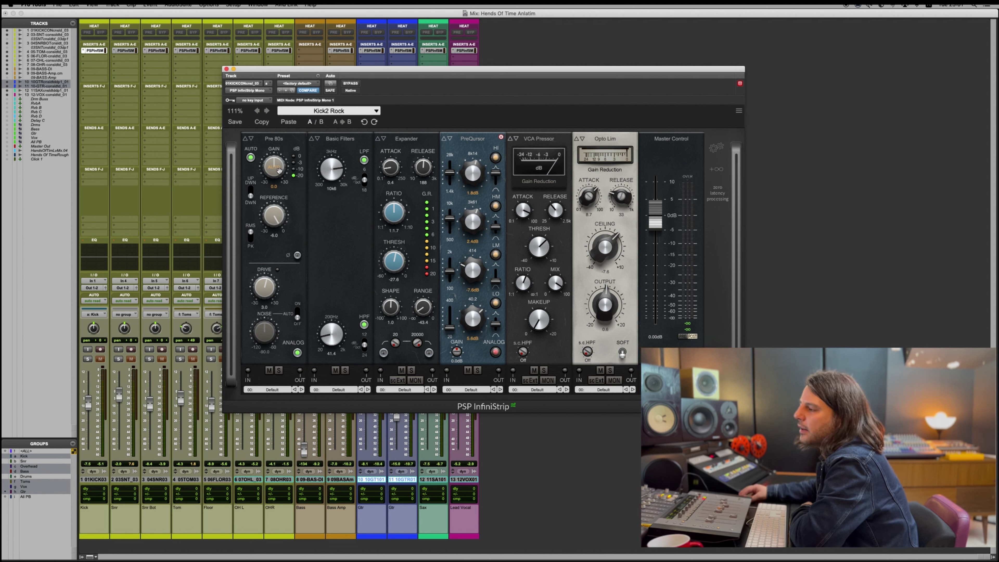
pyautogui.click(252, 158)
pyautogui.click(251, 157)
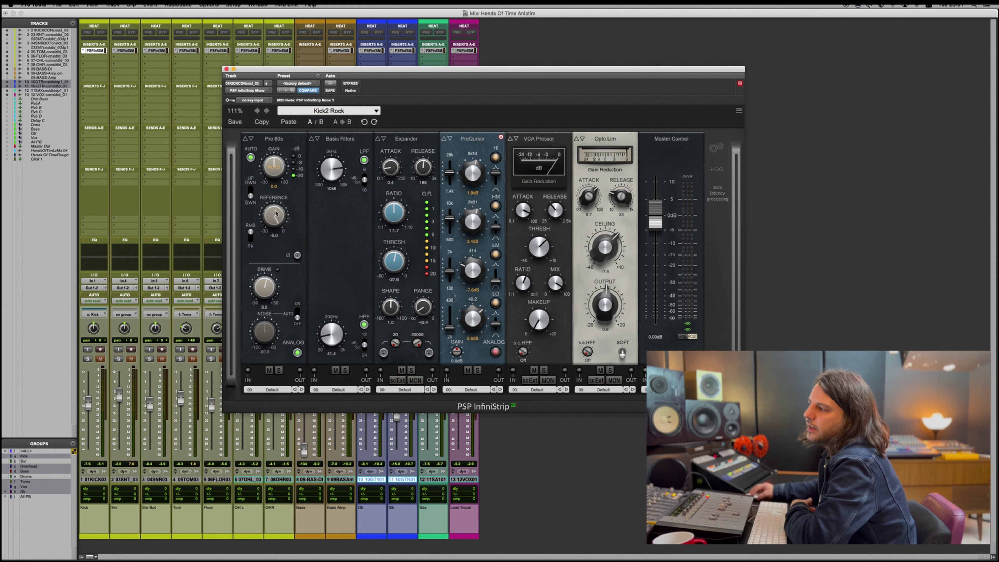
# Adjust the Pre 80s module's reference level in the Kick track's InfiniStrip and turn off its automatic gain.
pyautogui.moveTo(277, 227)
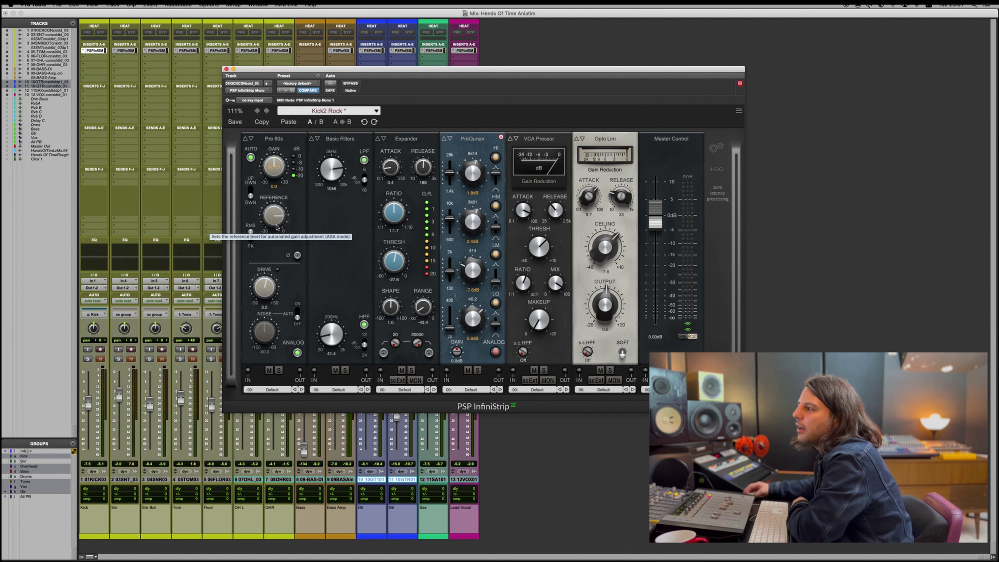
pyautogui.click(251, 157)
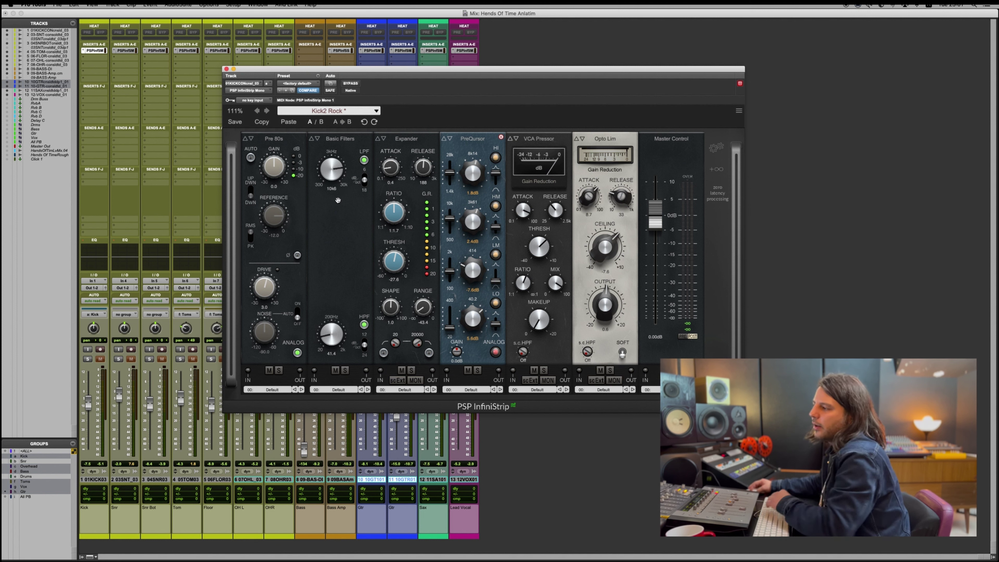
# Solo the Basic Filters module in the Kick track's InfiniStrip and solo the Kick track in the mixer.
pyautogui.click(335, 370)
pyautogui.click(335, 370)
pyautogui.click(345, 370)
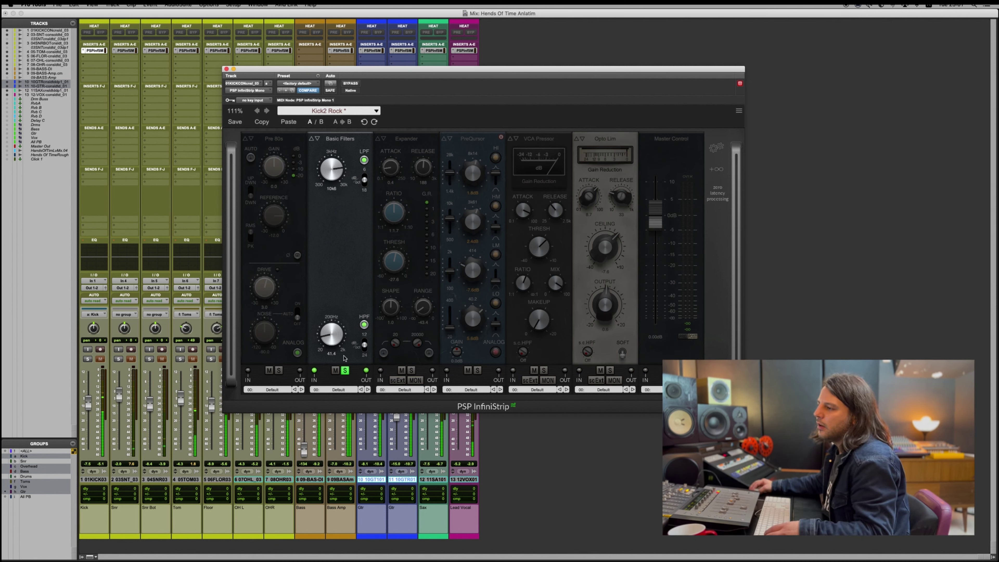
pyautogui.click(87, 358)
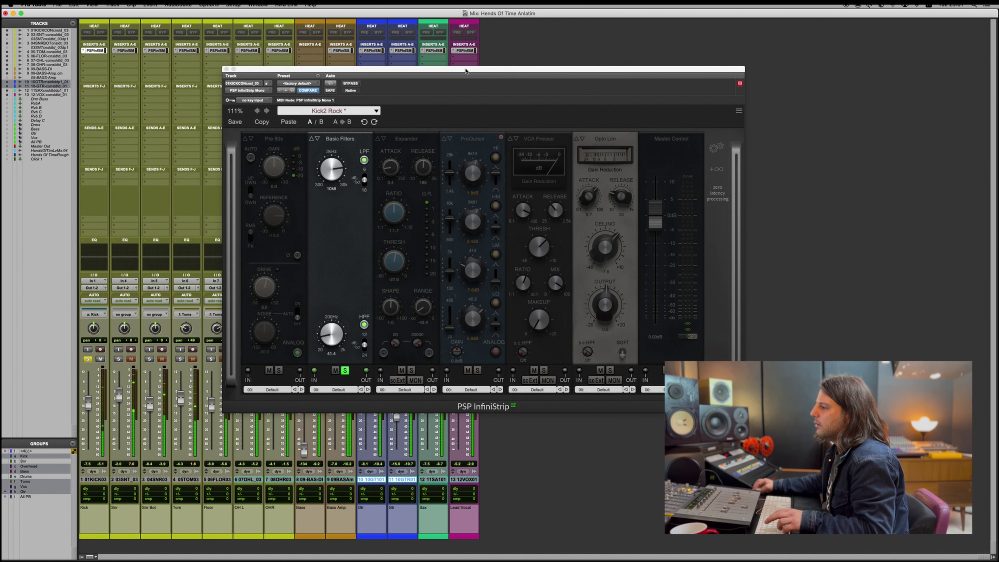
# Lower the Basic Filters low-pass cutoff to about 9 kHz and take the module out of solo.
pyautogui.moveTo(467, 73); pyautogui.dragTo(727, 47)
pyautogui.click(459, 359)
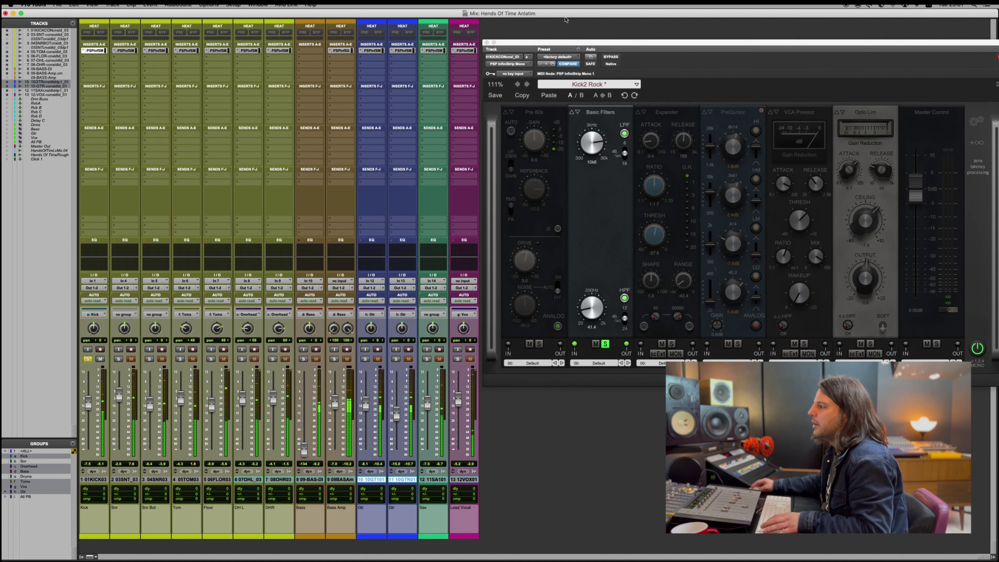
pyautogui.moveTo(613, 48); pyautogui.dragTo(419, 56)
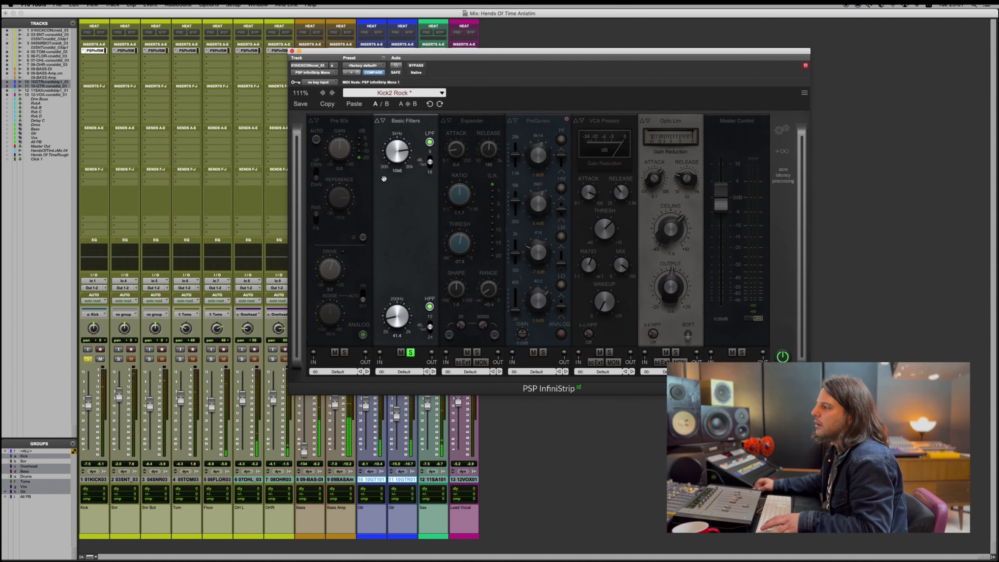
pyautogui.moveTo(397, 151)
pyautogui.mouseDown()
pyautogui.moveTo(401, 229)
pyautogui.moveTo(398, 146)
pyautogui.mouseUp()
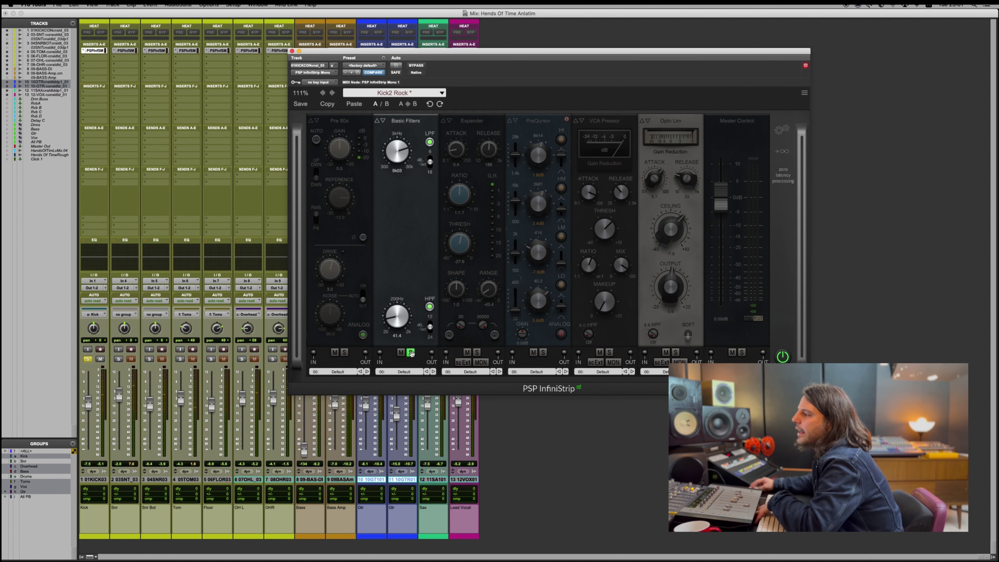
pyautogui.click(411, 352)
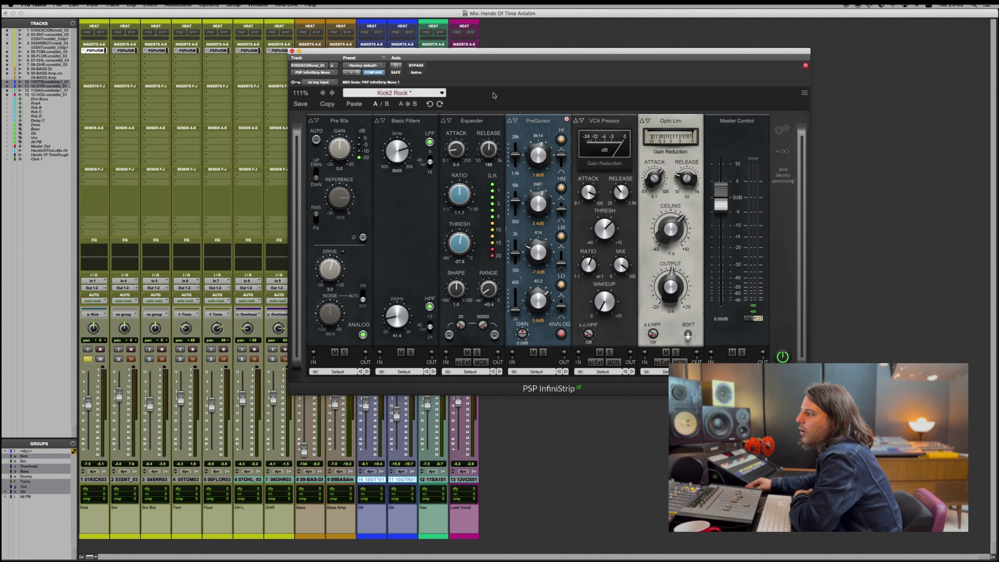
pyautogui.moveTo(497, 50); pyautogui.dragTo(596, 55)
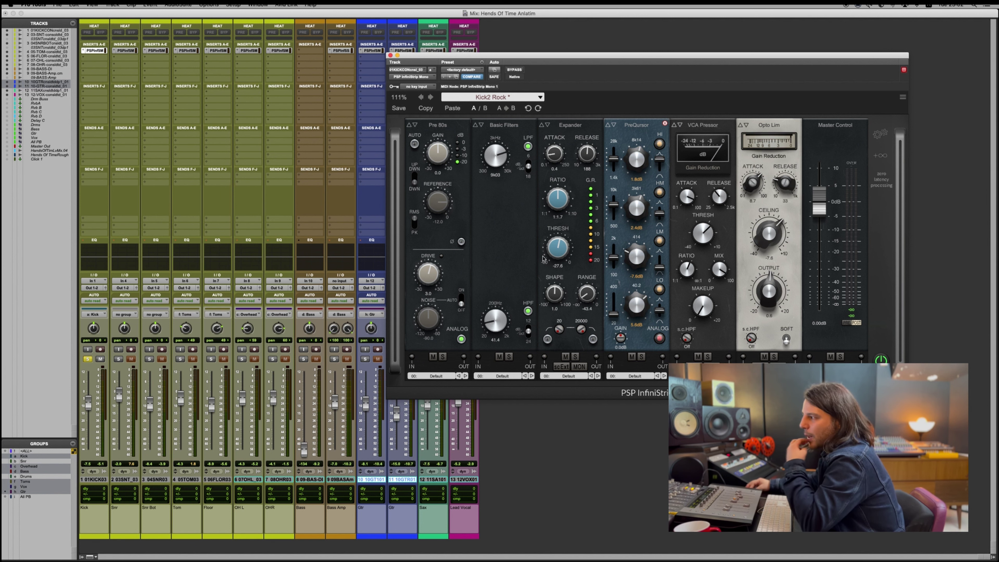
pyautogui.moveTo(588, 54); pyautogui.dragTo(557, 73)
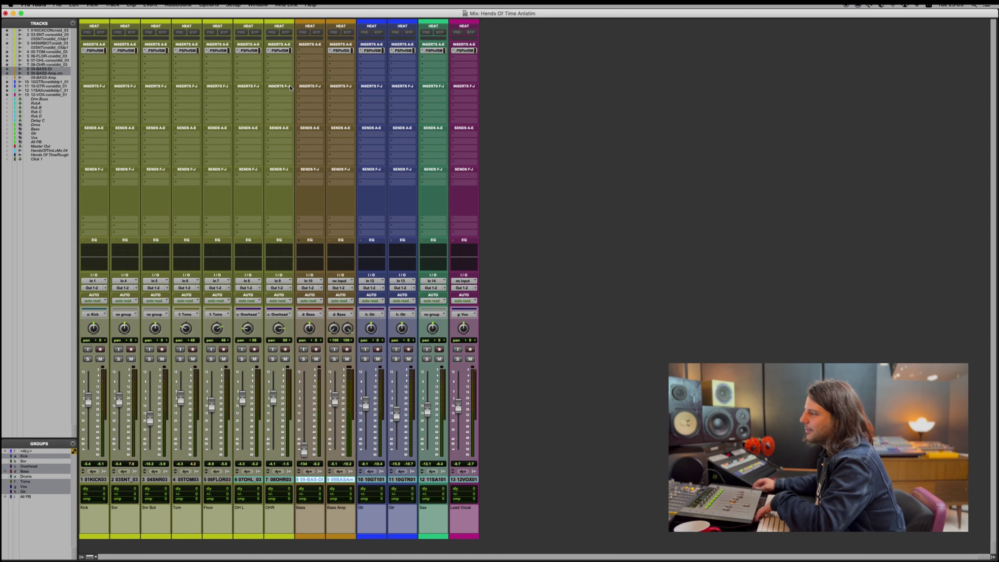
# Play the session, check InfiniStrip on the Bass Amp track, and lower that track's fader to about -7.8 dB.
pyautogui.press('space')
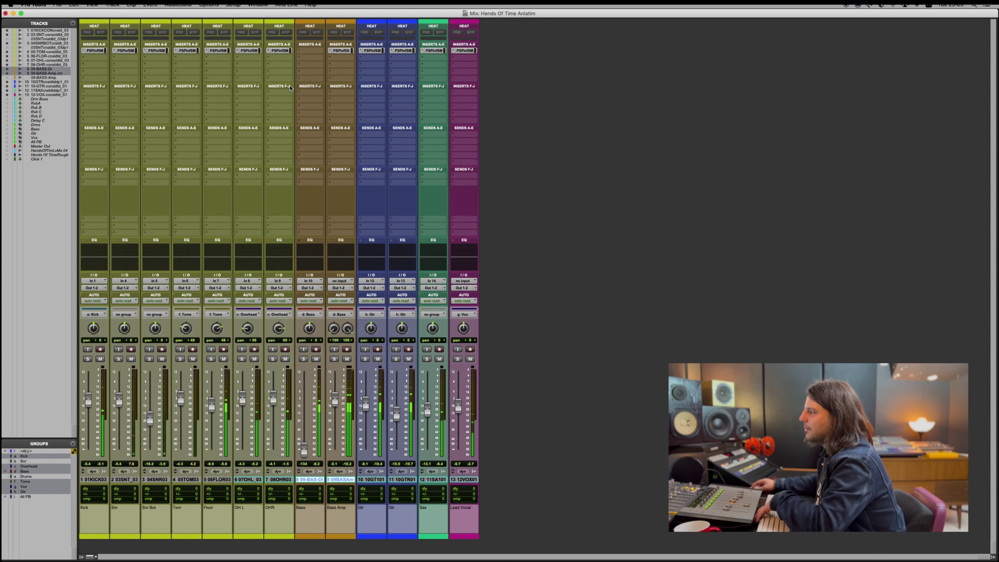
pyautogui.click(342, 50)
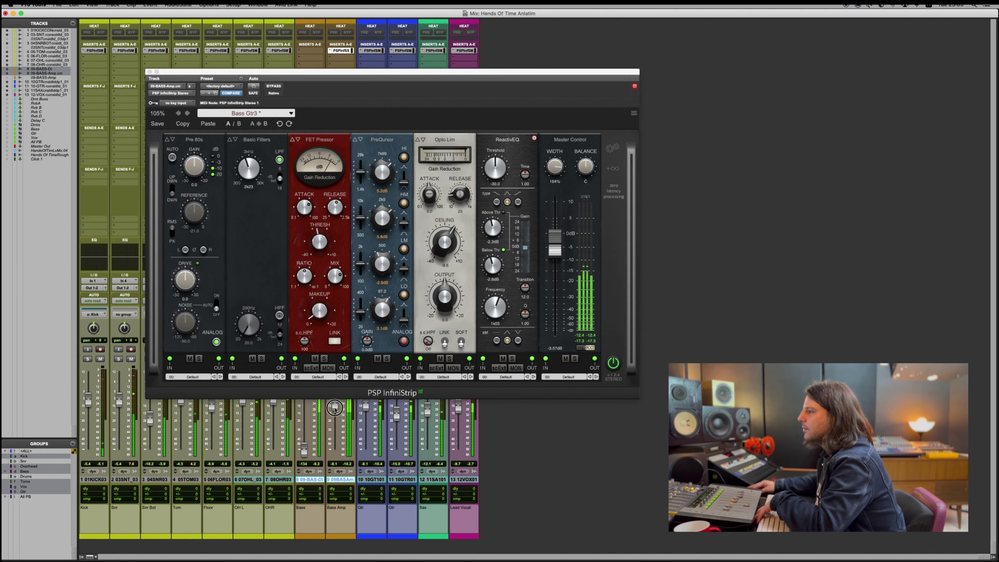
pyautogui.press('super+w')
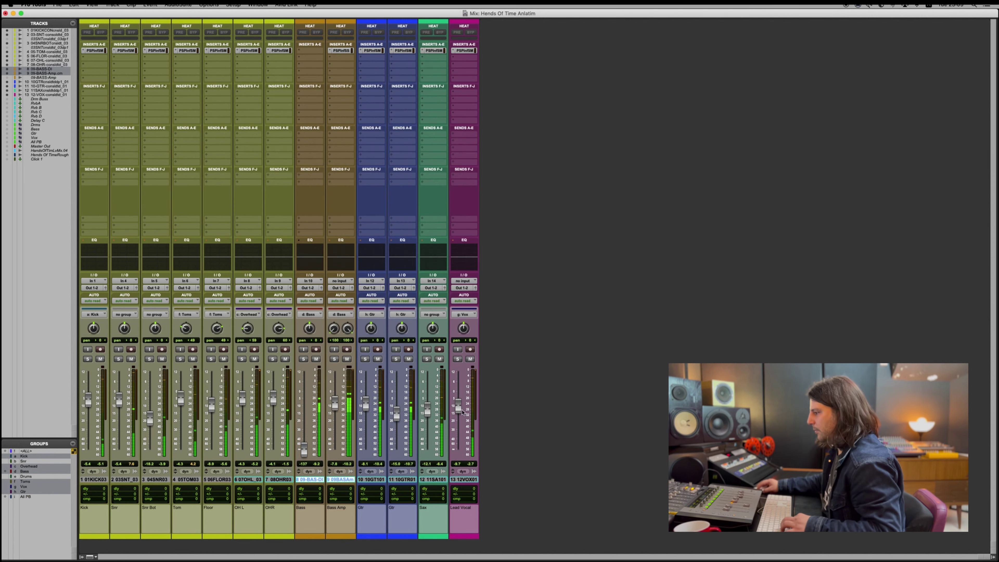
# Create one new stereo Aux Input track after the Lead Vocal track.
pyautogui.click(471, 479)
pyautogui.press('shift+super+n')
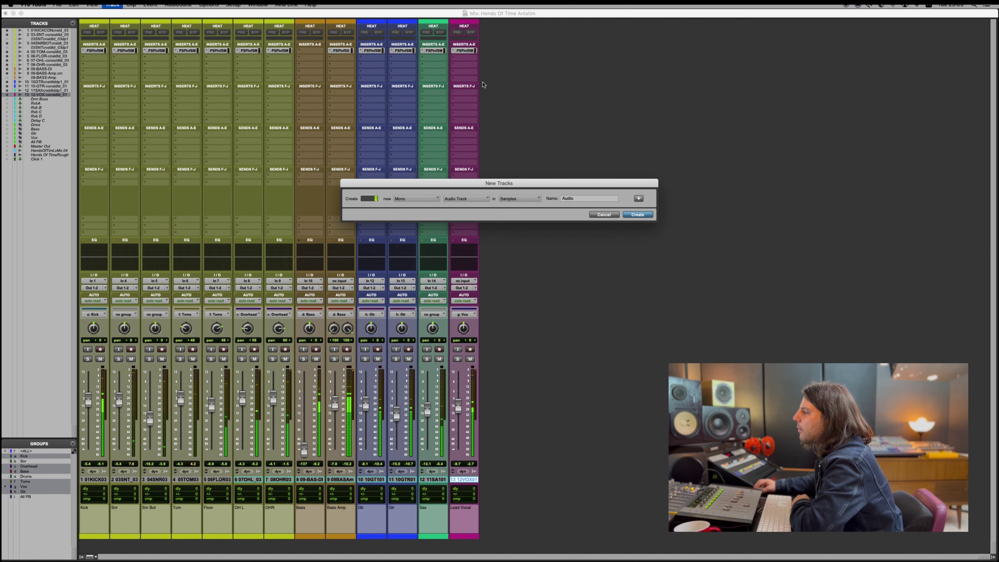
pyautogui.click(417, 199)
pyautogui.click(417, 205)
pyautogui.click(465, 198)
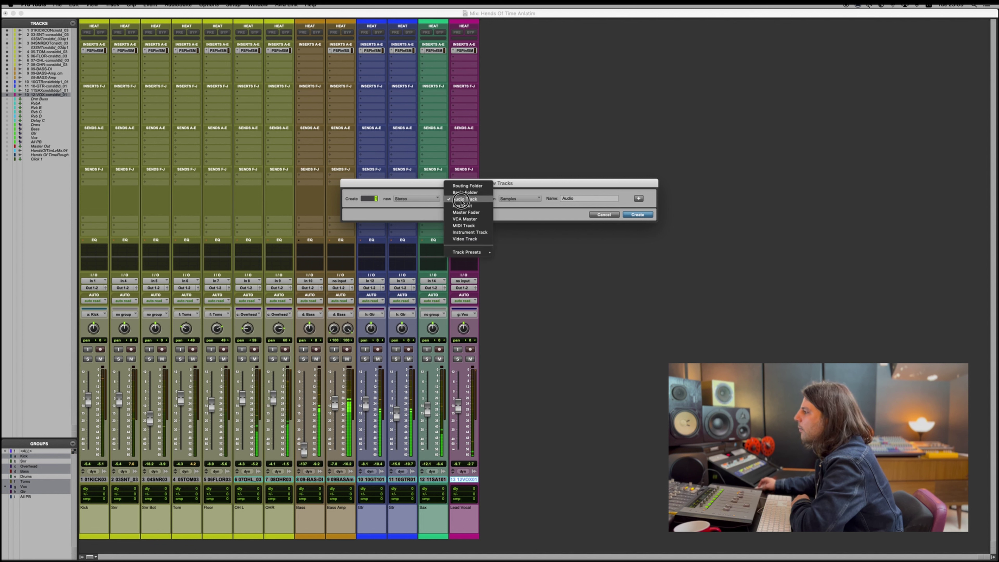
pyautogui.click(462, 206)
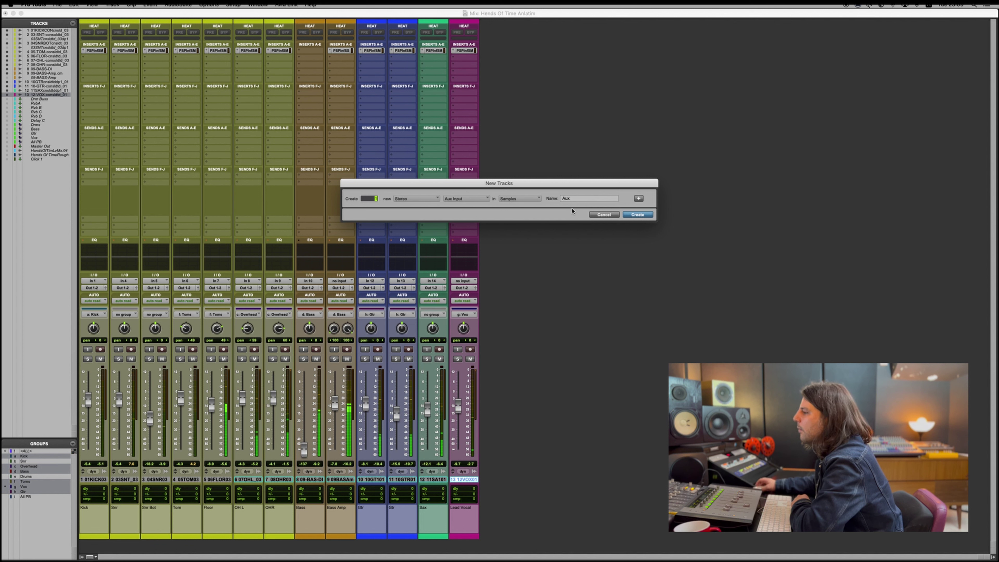
pyautogui.click(637, 215)
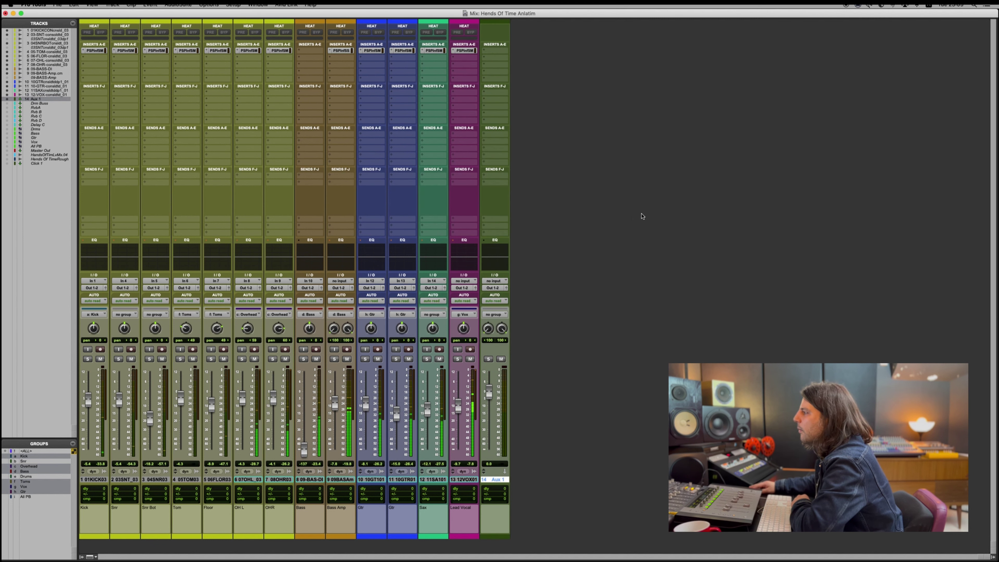
# Browse the multichannel Reverb and PSPaudioware plug-ins for an insert on the new aux track.
pyautogui.click(496, 53)
pyautogui.moveTo(519, 51)
pyautogui.moveTo(587, 73)
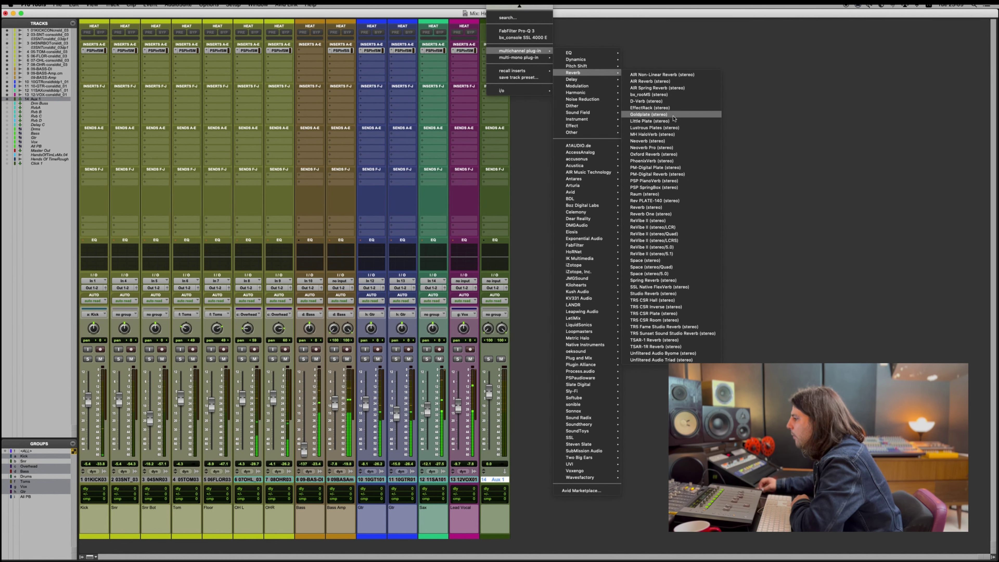
pyautogui.moveTo(593, 402)
pyautogui.moveTo(611, 379)
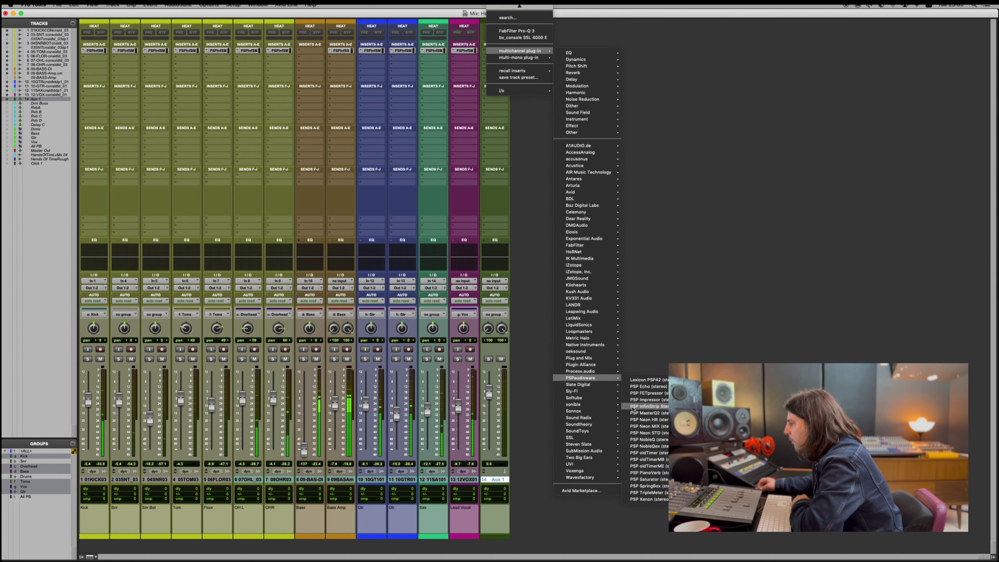
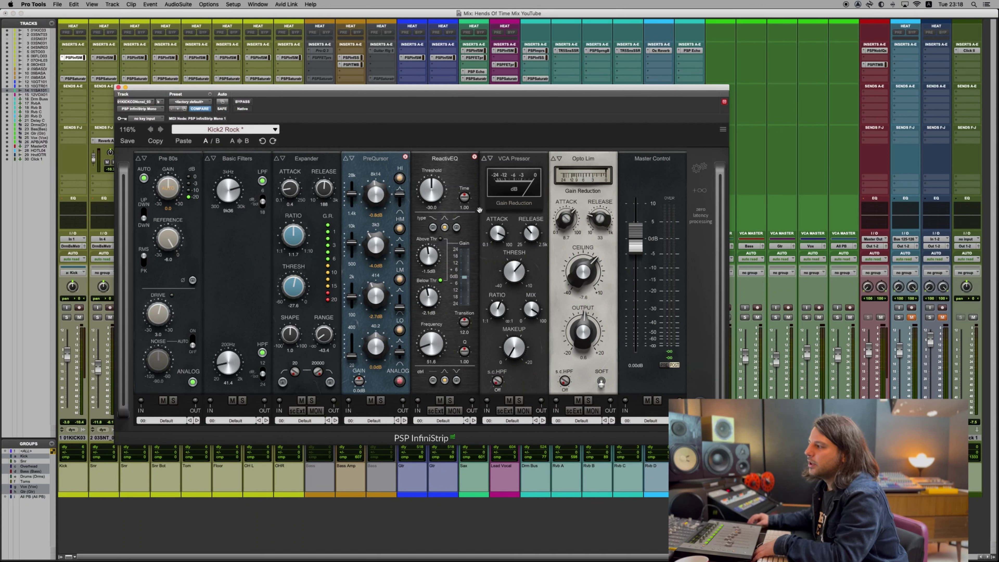
# Toggle the ReactivEQ module's monitoring mode on and off in the Kick track's InfiniStrip.
pyautogui.click(457, 411)
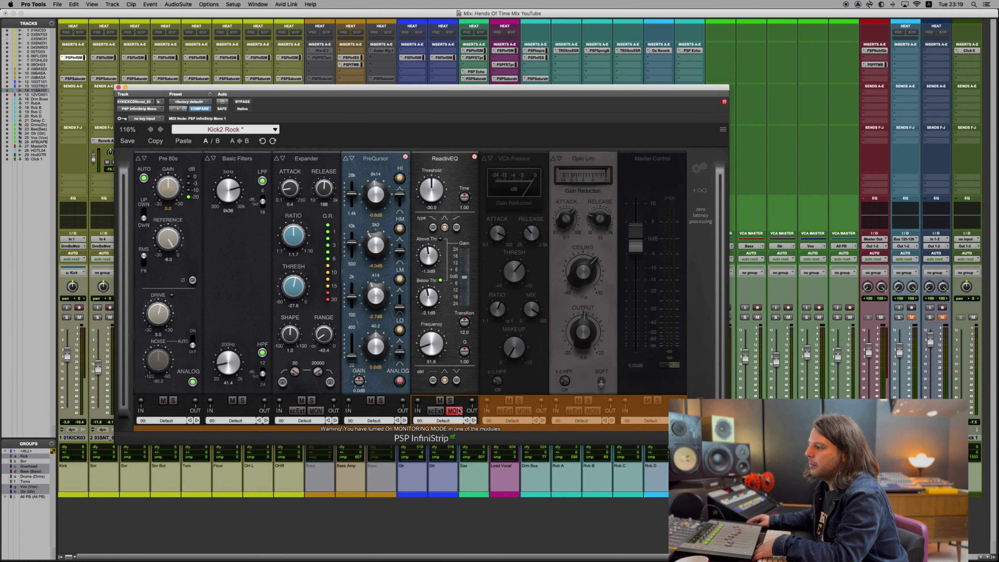
pyautogui.click(458, 411)
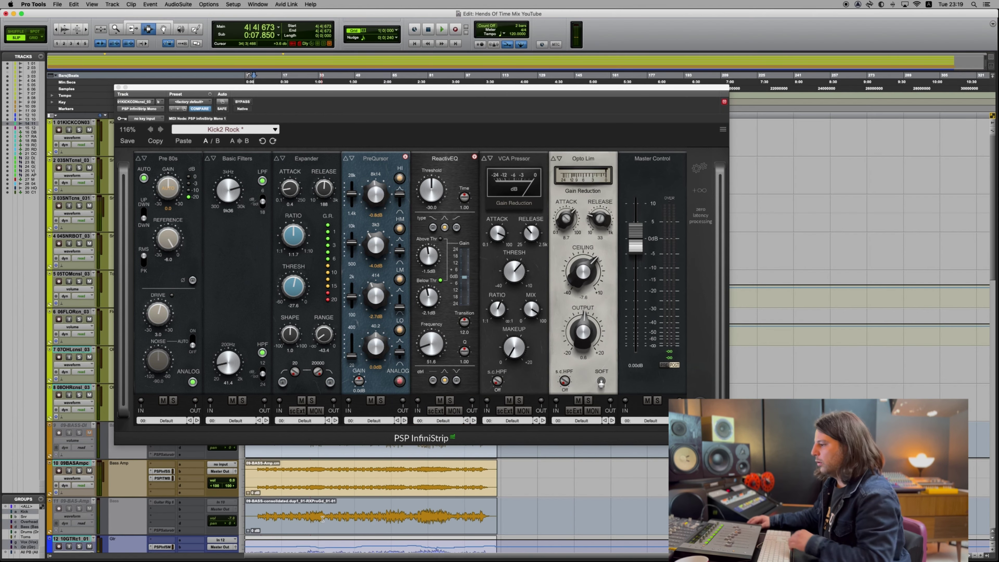
# Return to the Mix window, solo the Kick track during playback, and reopen its InfiniStrip.
pyautogui.press('super+equal')
pyautogui.press('super+w')
pyautogui.press('super+equal')
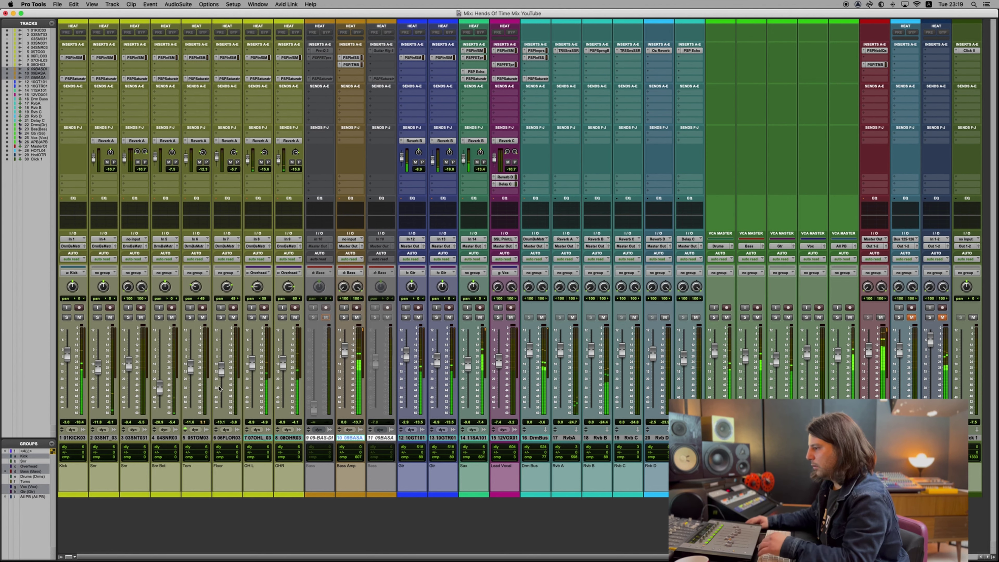
pyautogui.click(68, 317)
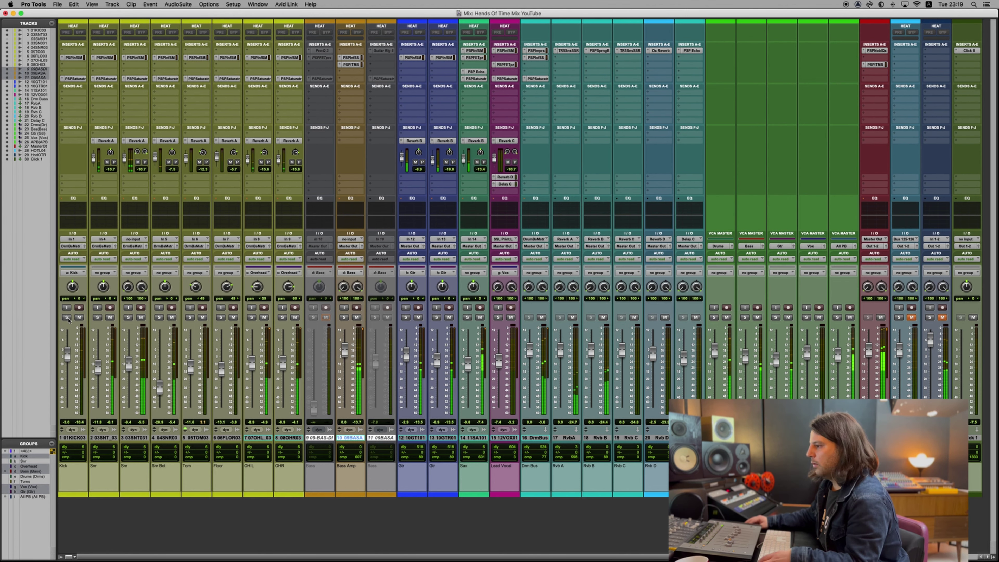
pyautogui.click(81, 58)
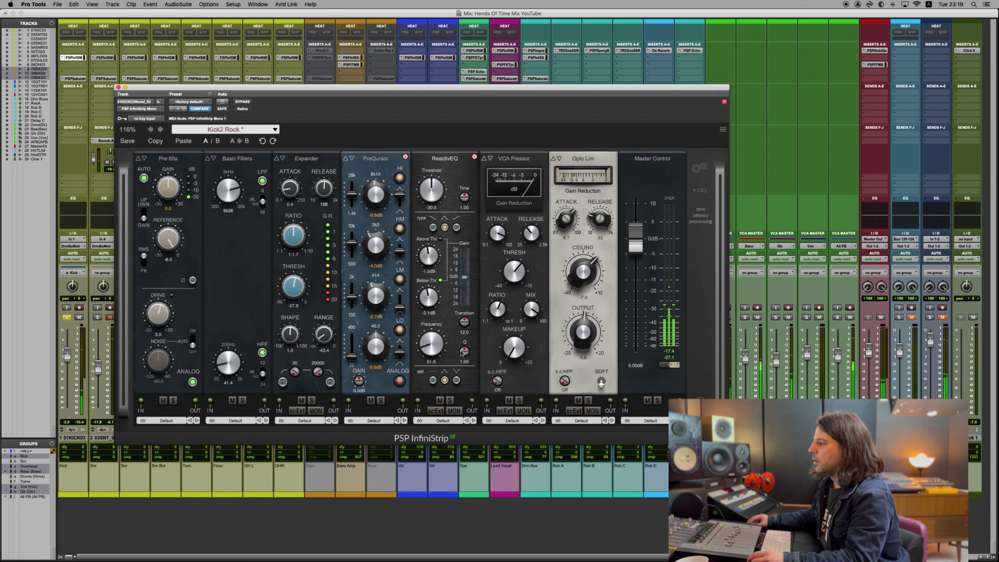
# Audition the soloed kick through ReactivEQ's monitoring mode, turn monitoring off, and close the plug-in.
pyautogui.click(454, 410)
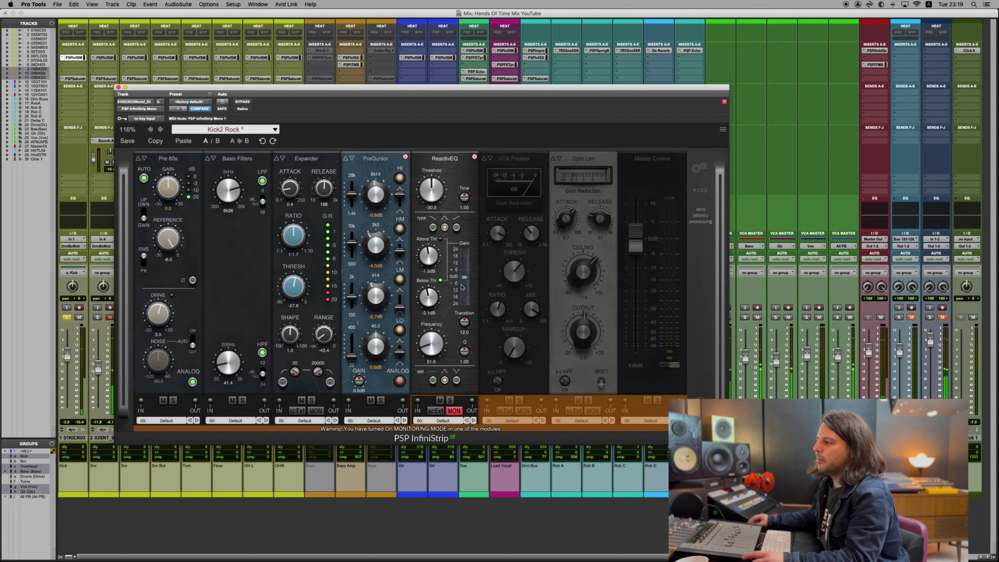
pyautogui.click(453, 410)
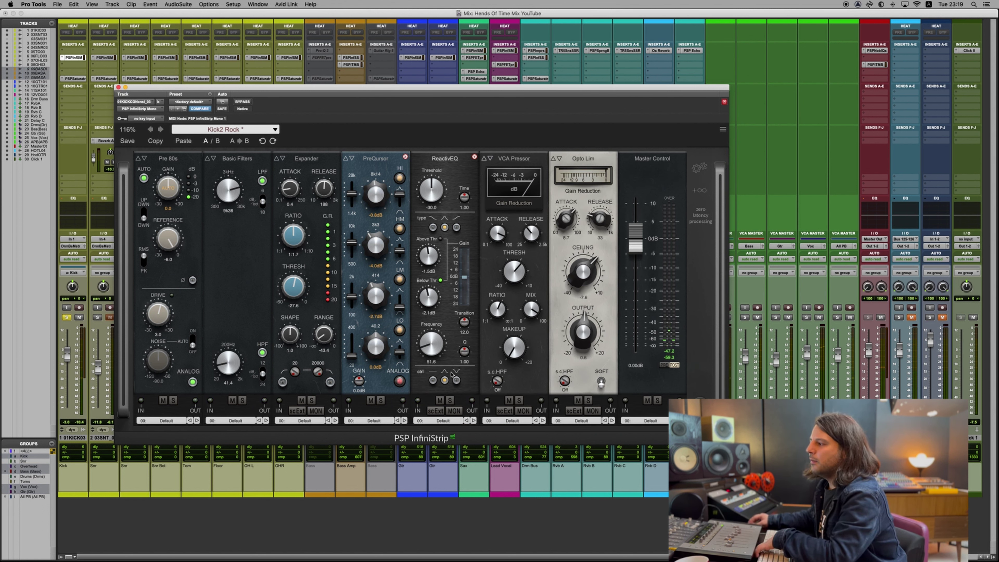
pyautogui.click(118, 87)
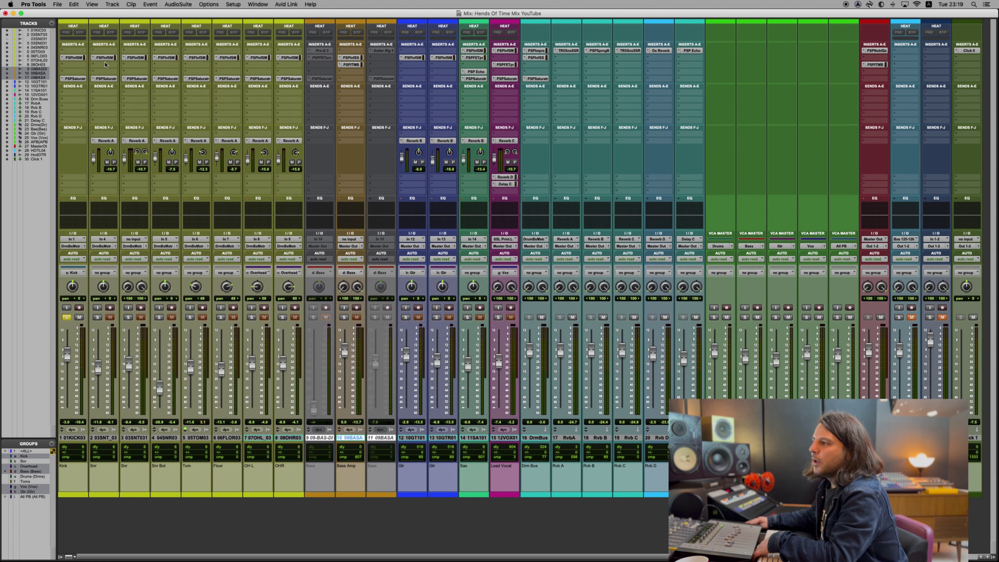
# Inspect InfiniStrip with the Snare3 Rock preset on the Snr and Snr Bot tracks, plus PSP Saturator on Snr Bot.
pyautogui.click(105, 58)
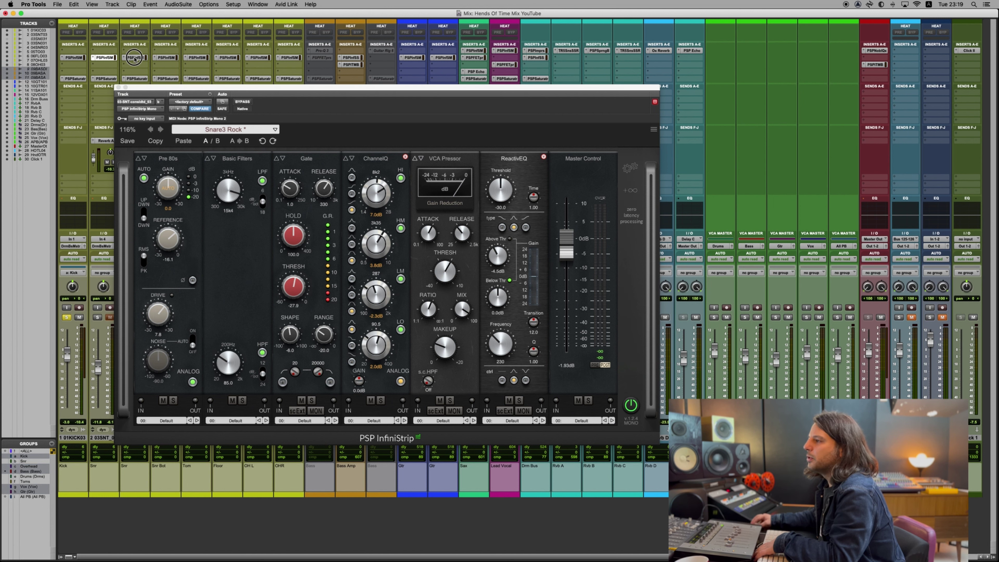
pyautogui.click(167, 58)
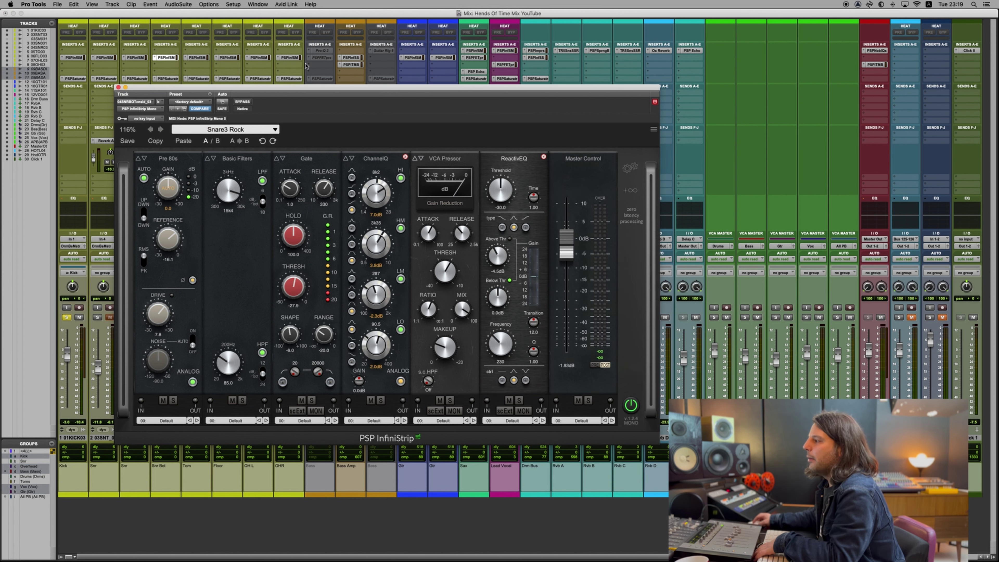
pyautogui.click(119, 87)
pyautogui.click(168, 79)
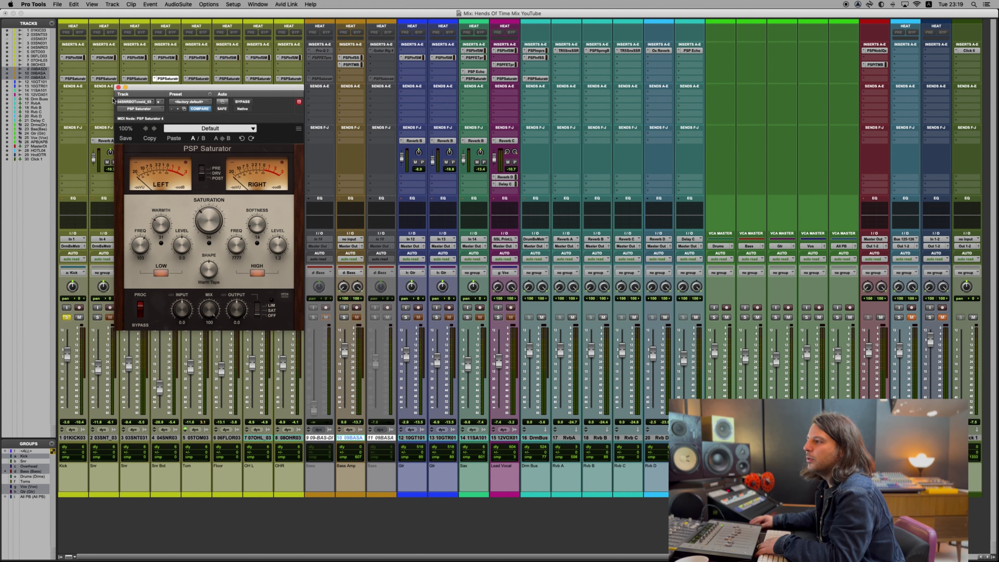
pyautogui.click(118, 87)
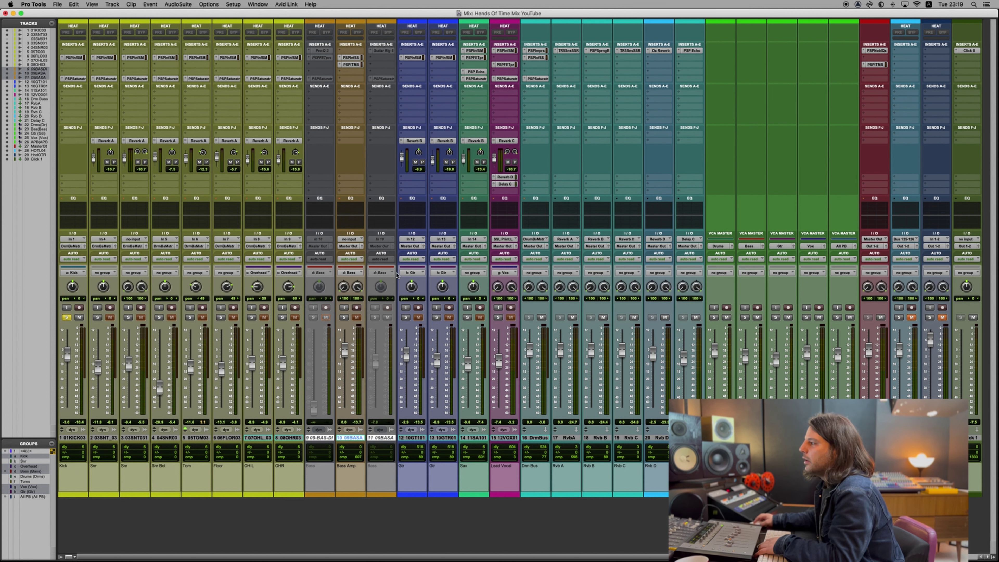
# Examine the Sunset Sound Studio Reverb on the Rvb A track and PSP SpringBox on Rvb B.
pyautogui.click(567, 50)
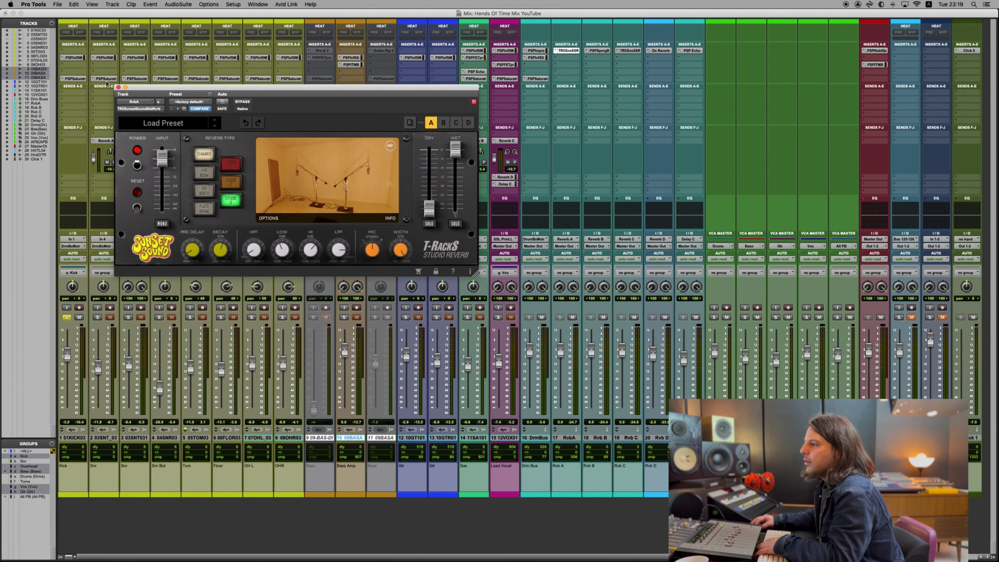
pyautogui.click(118, 87)
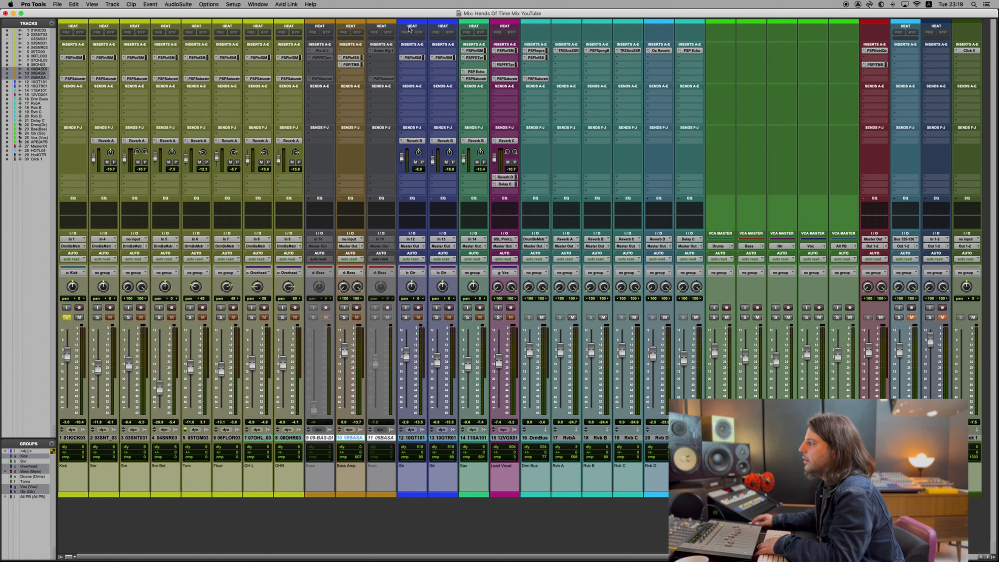
pyautogui.click(598, 50)
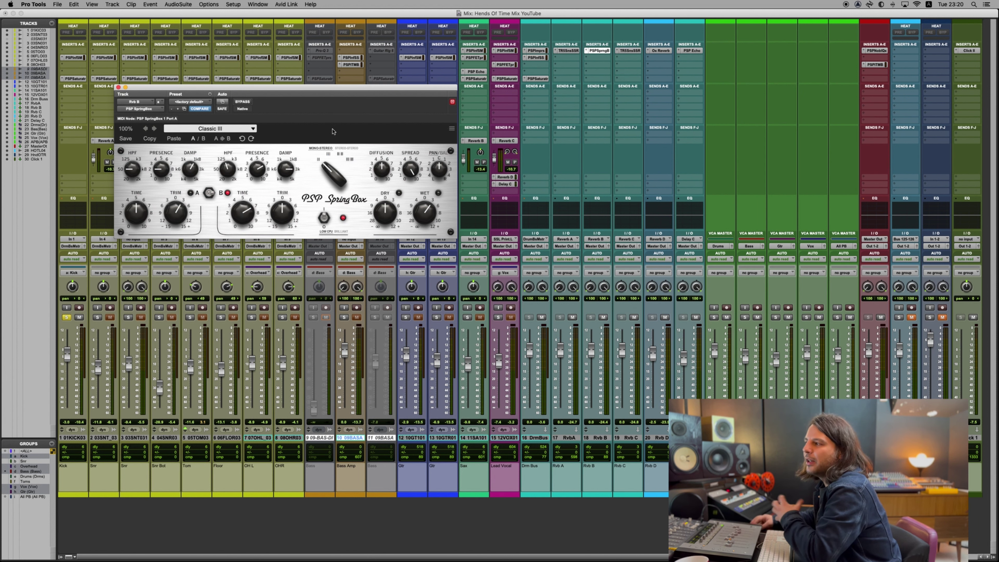
# Close PSP SpringBox, examine the Sunset Sound Studio Reverb on Rvb C, and check the Lead Vocal's Delay C send.
pyautogui.click(118, 87)
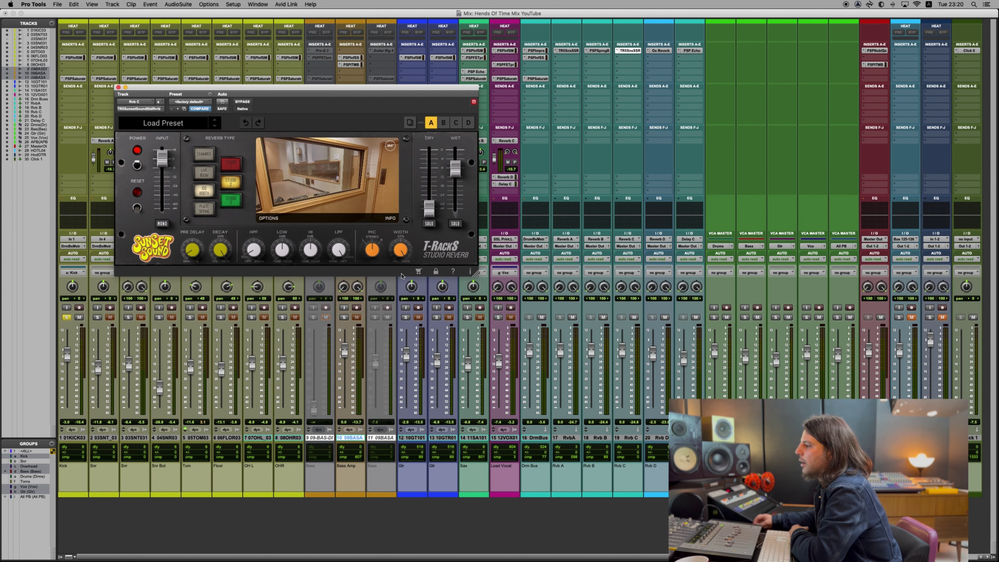
pyautogui.click(507, 184)
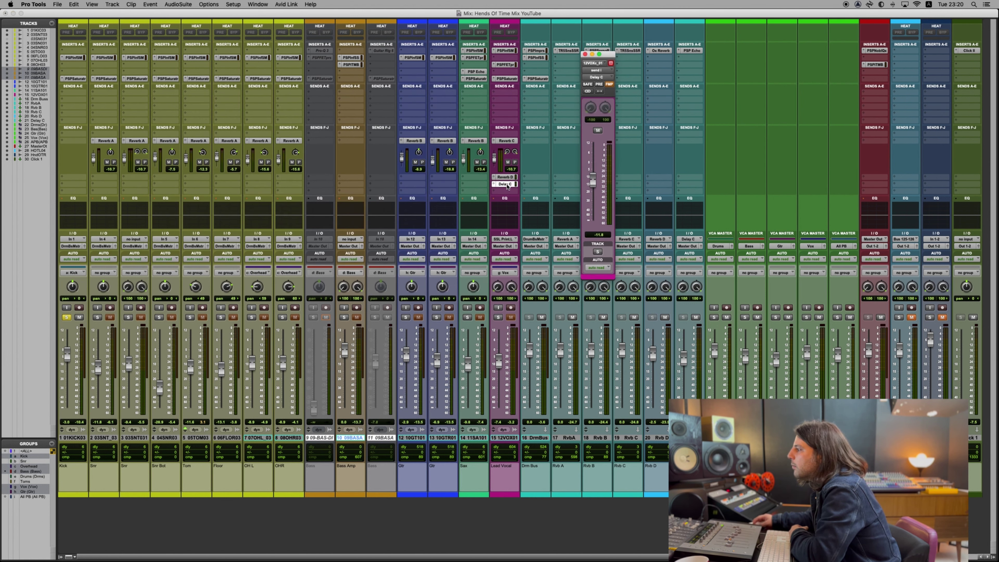
pyautogui.click(585, 54)
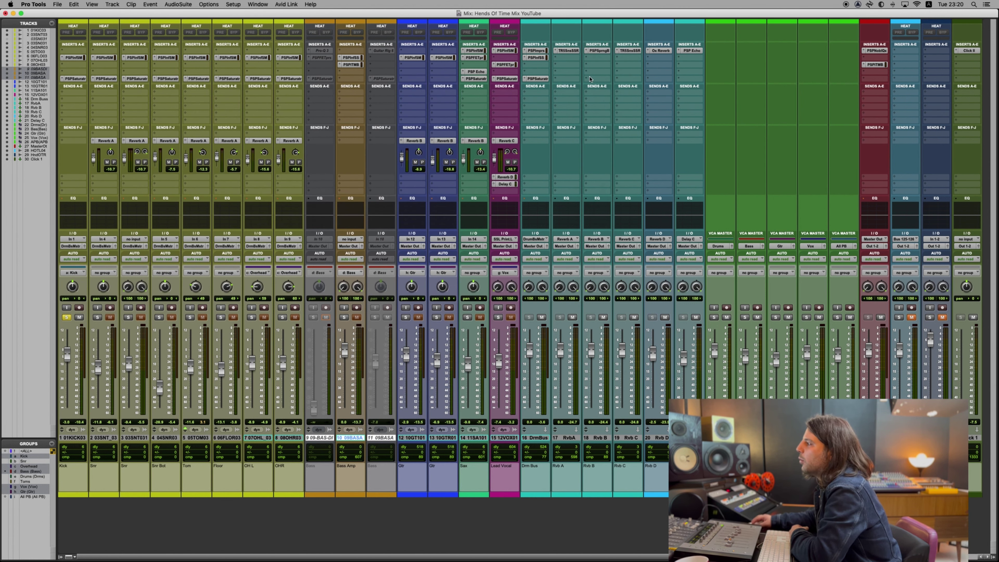
# Examine PSP Echo on the Delay C track and close it.
pyautogui.click(691, 51)
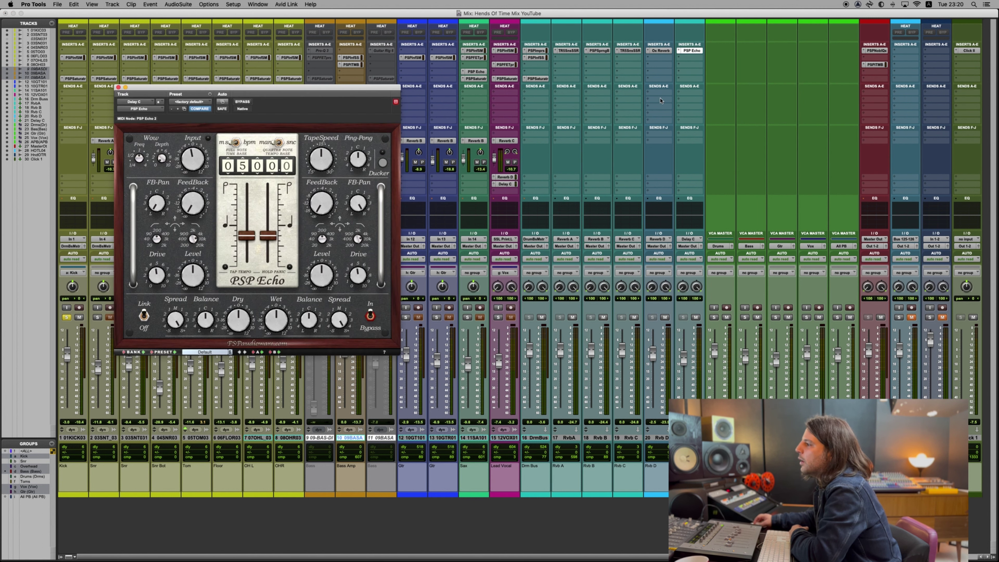
pyautogui.moveTo(281, 86); pyautogui.dragTo(336, 26)
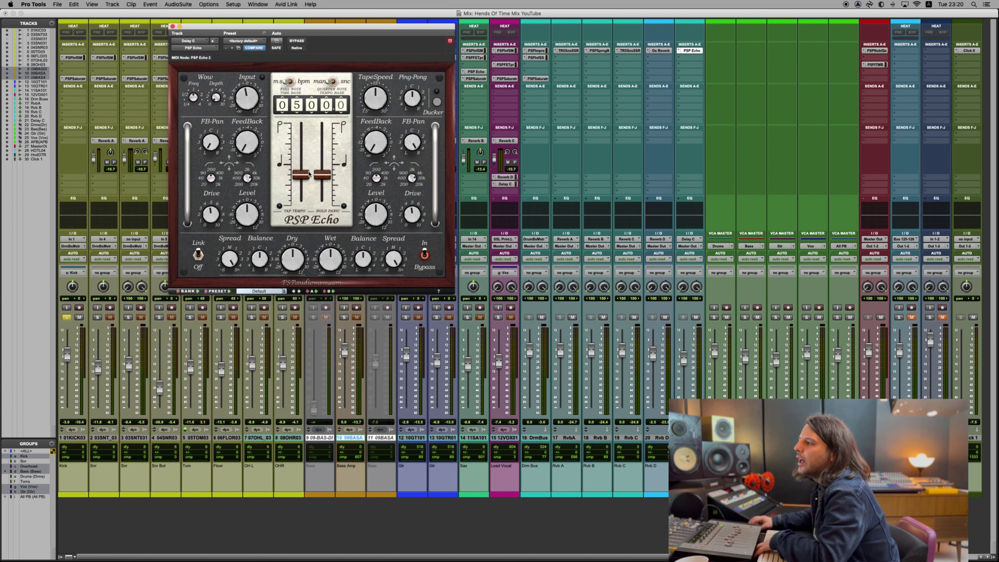
pyautogui.click(173, 26)
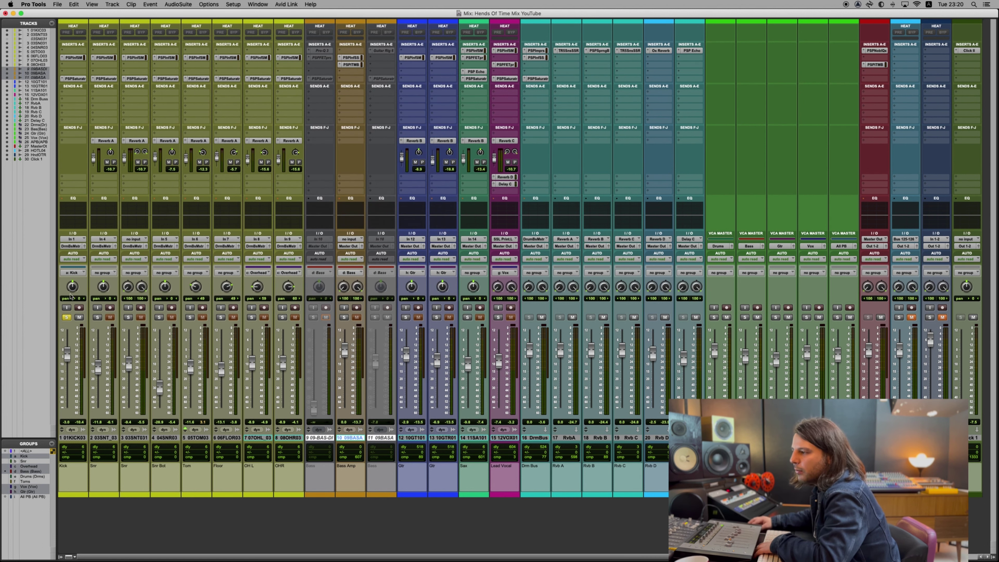
# Unsolo the Kick track and inspect InfiniStrip on the Drm Bus track.
pyautogui.click(66, 317)
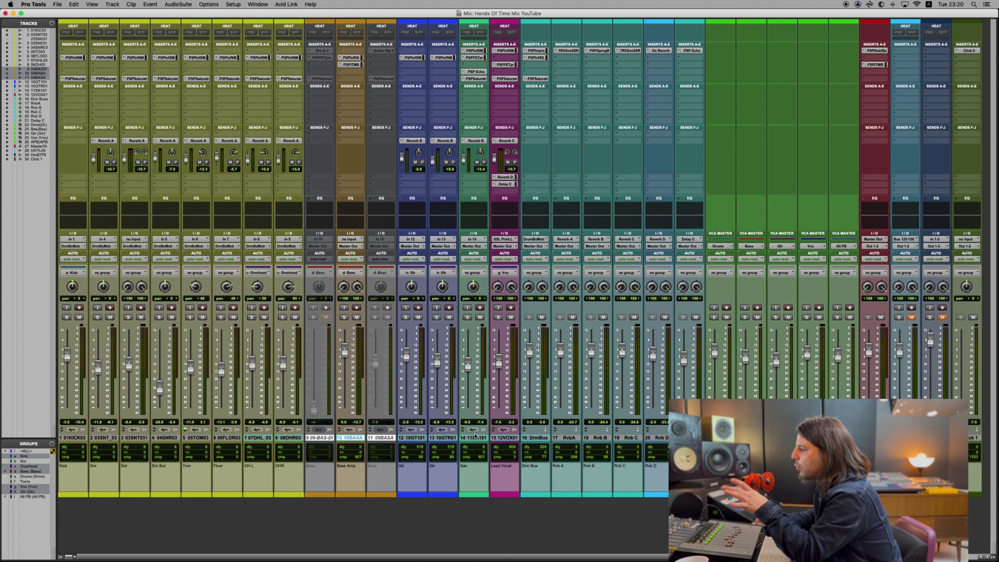
pyautogui.click(534, 438)
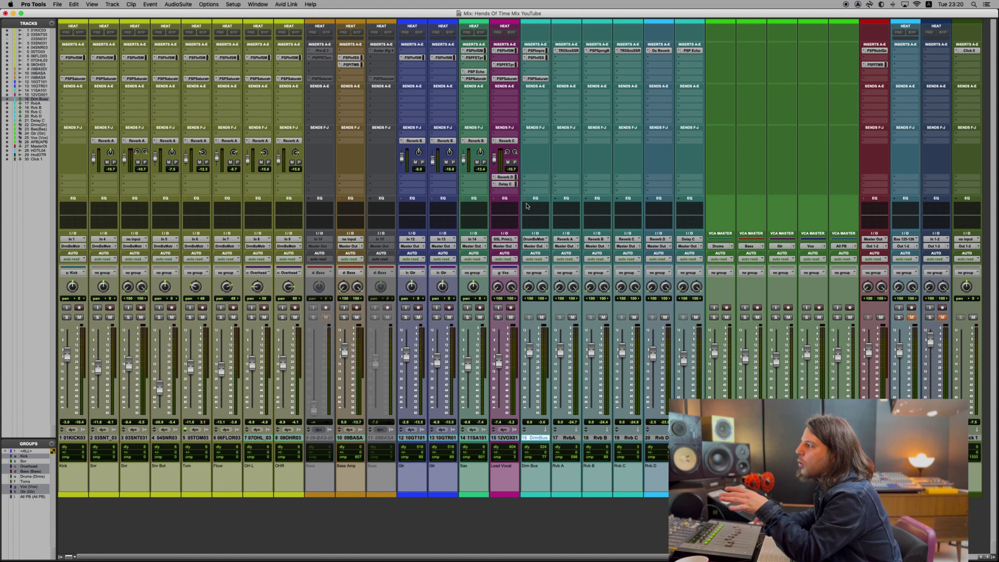
pyautogui.click(536, 58)
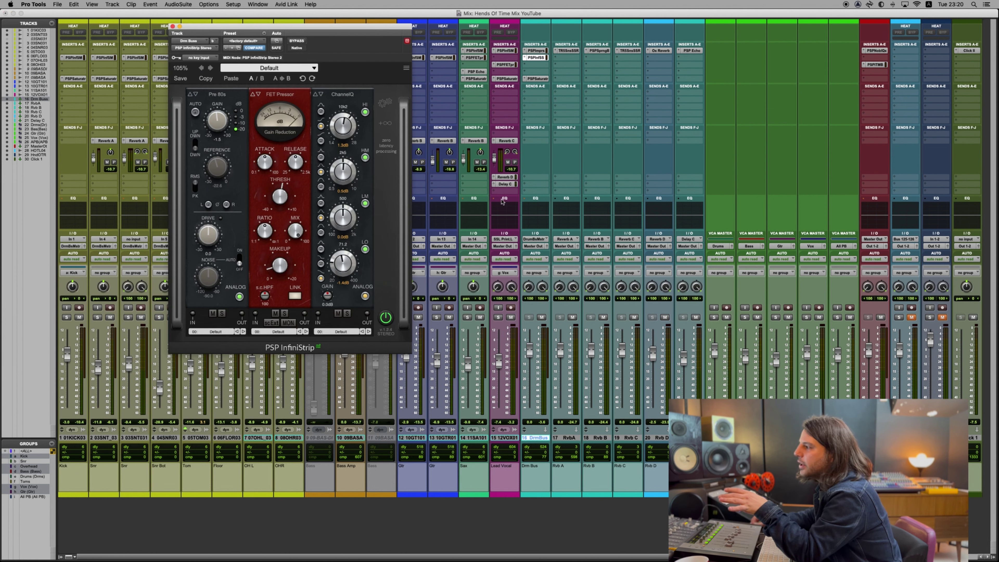
pyautogui.moveTo(358, 25); pyautogui.dragTo(594, 18)
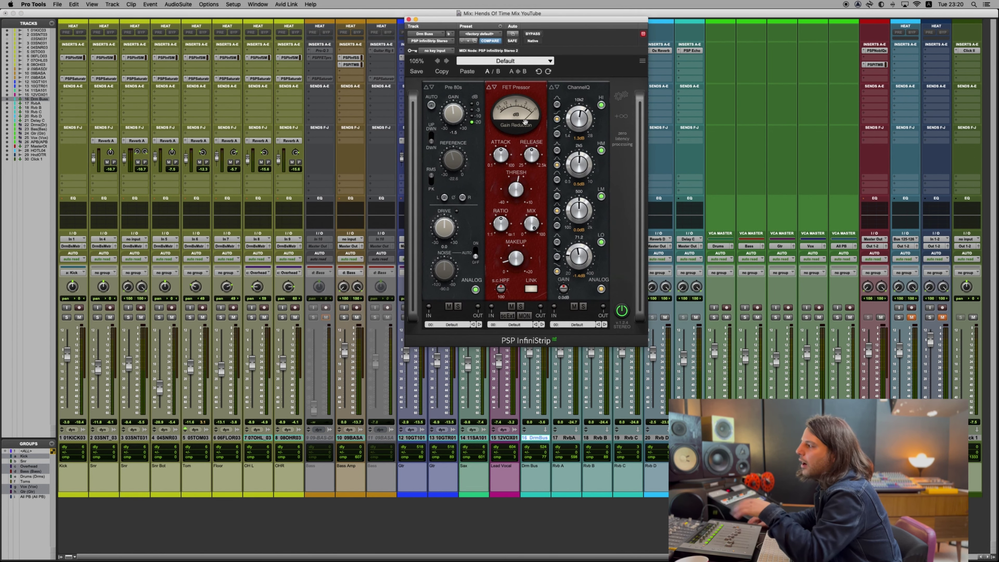
# Solo all the drum tracks from Kick through OHR, run playback, and check InfiniStrip on Drm Bus.
pyautogui.click(190, 319)
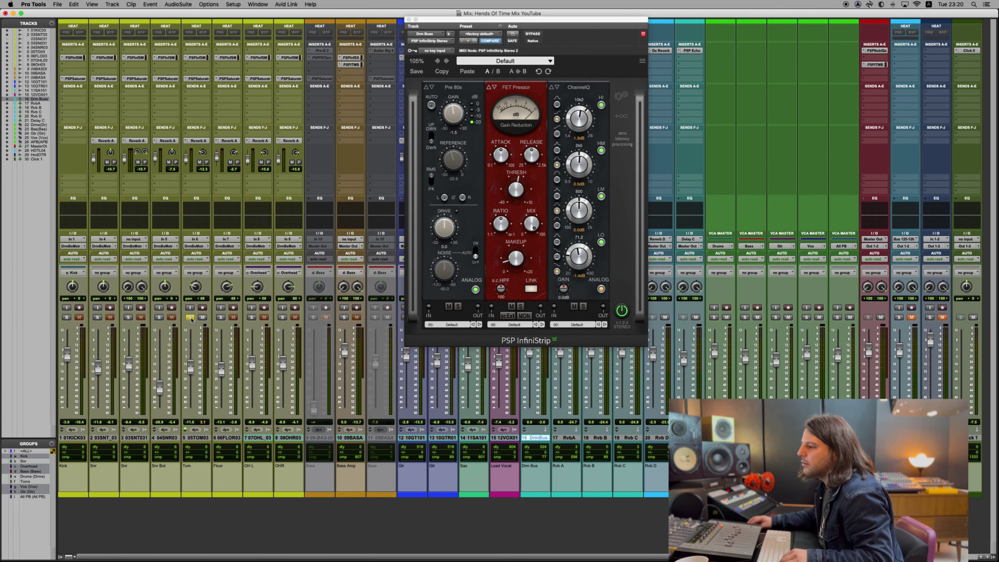
pyautogui.click(74, 438)
pyautogui.press('super+w')
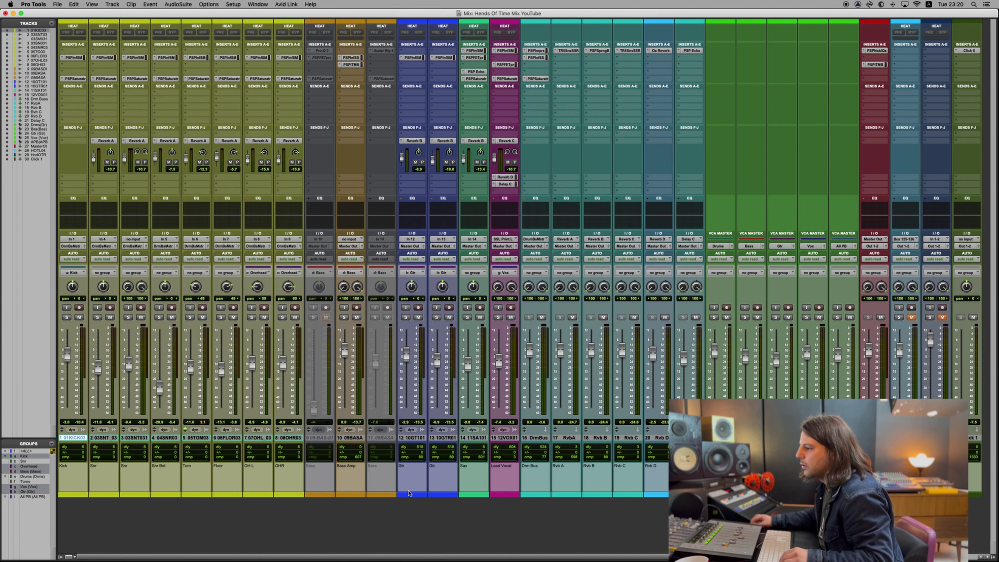
pyautogui.keyDown('shift'); pyautogui.click(286, 438); pyautogui.keyUp('shift')
pyautogui.keyDown('alt'); pyautogui.keyDown('shift'); pyautogui.click(283, 317); pyautogui.keyUp('shift'); pyautogui.keyUp('alt')
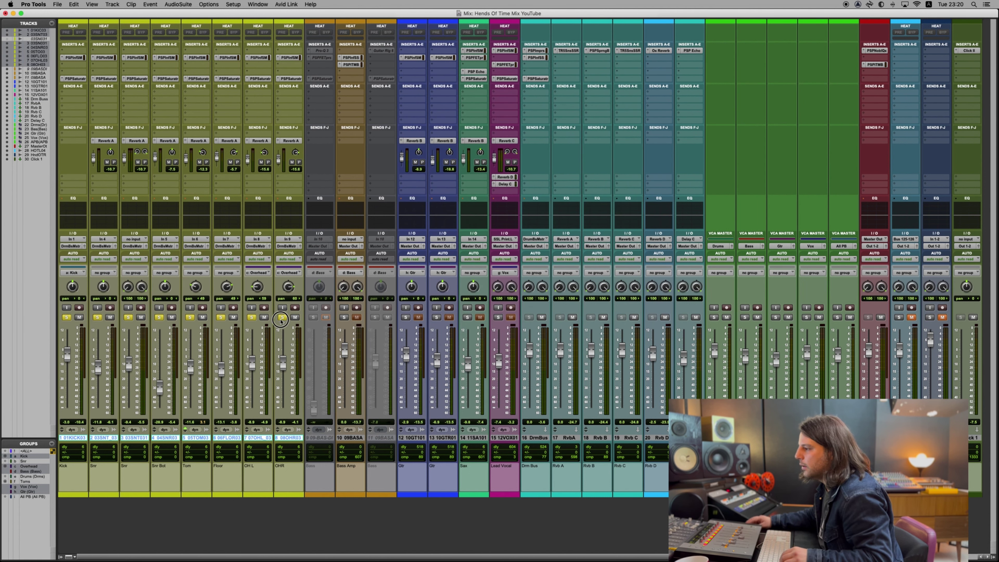
pyautogui.press('space')
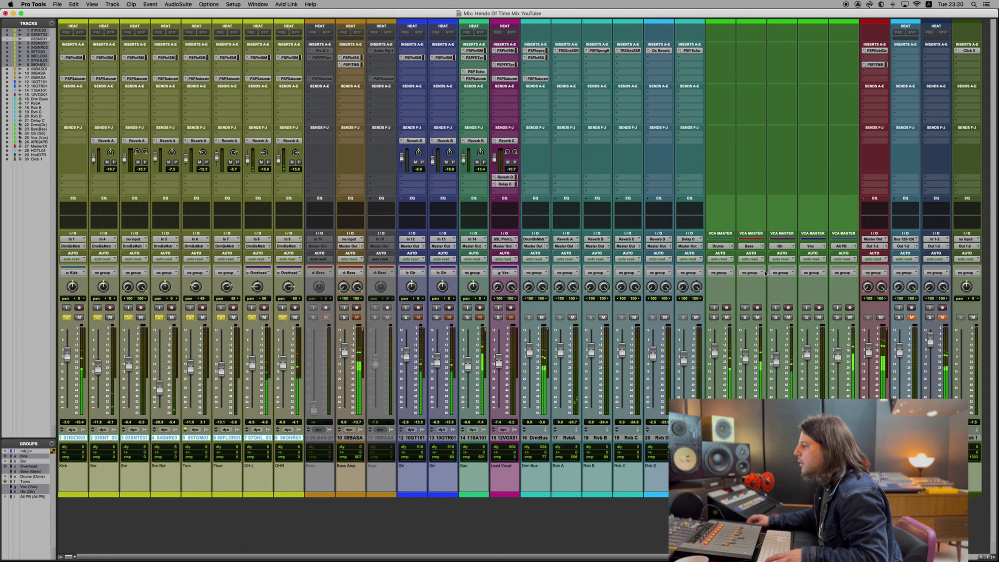
pyautogui.click(542, 59)
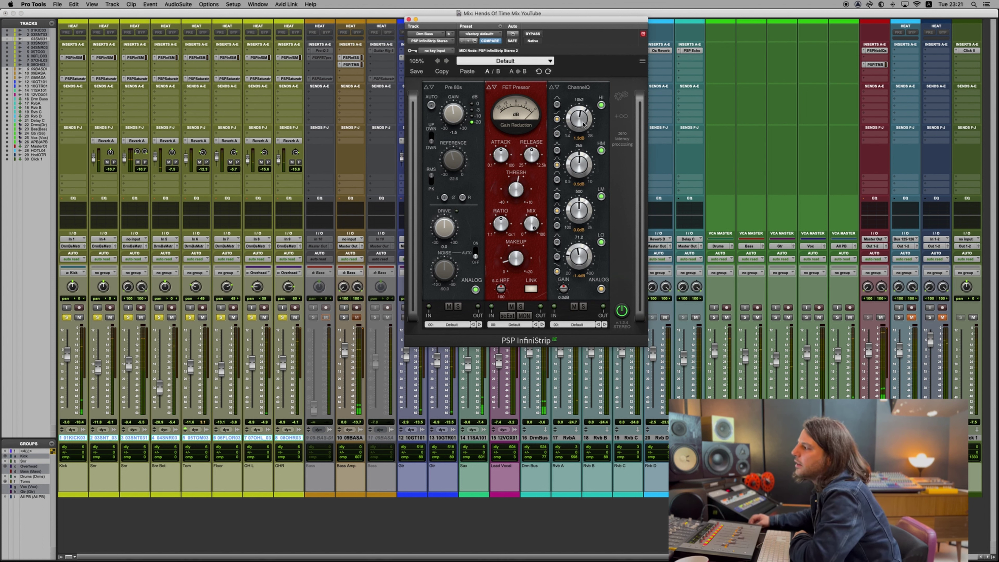
pyautogui.click(408, 19)
# Inspect PSP NobleQex on the Master Out track, scaling its window to 107%, and PSP oldTimer Multi Band.
pyautogui.hscroll(1, 710, 258)
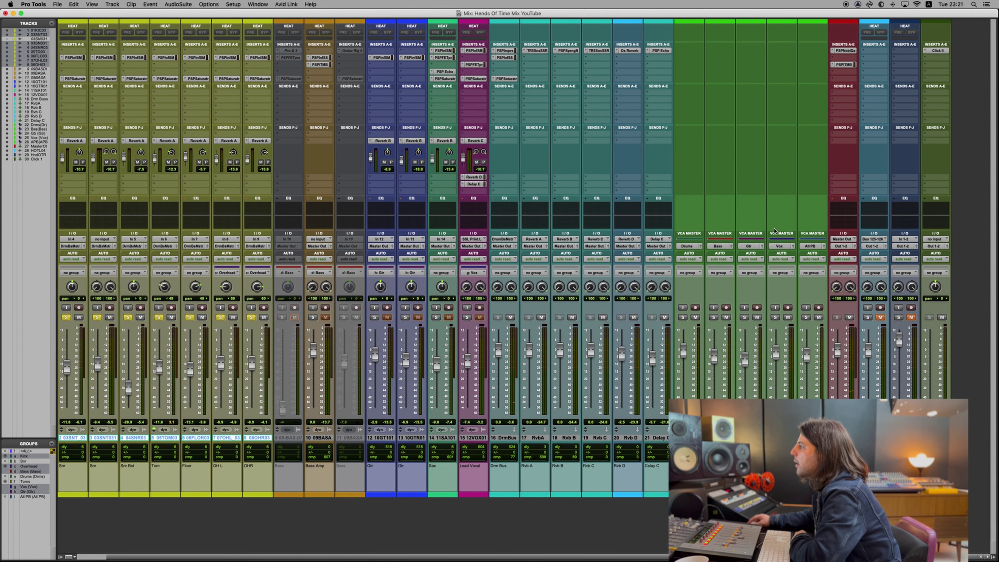
pyautogui.click(845, 50)
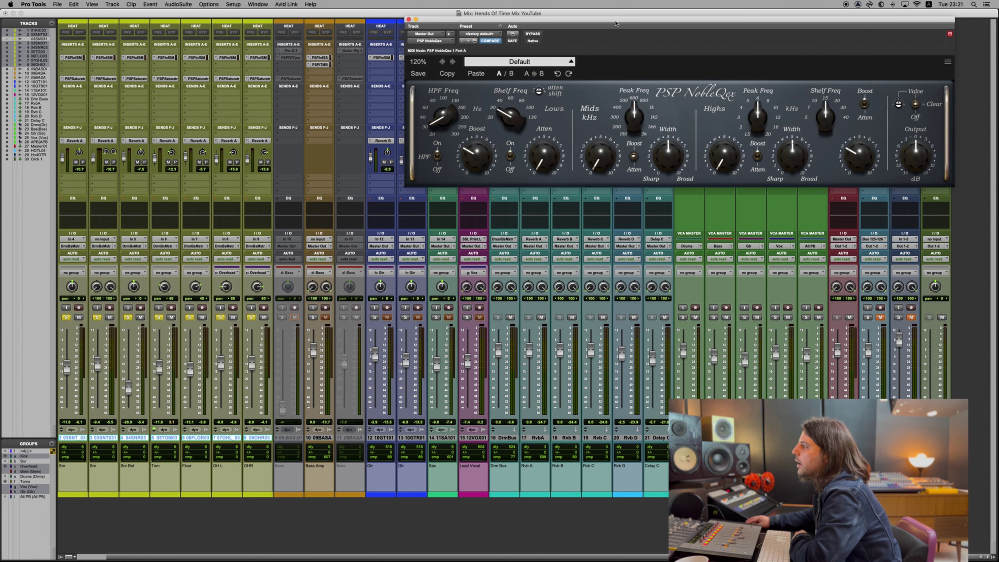
pyautogui.moveTo(616, 24); pyautogui.dragTo(312, 55)
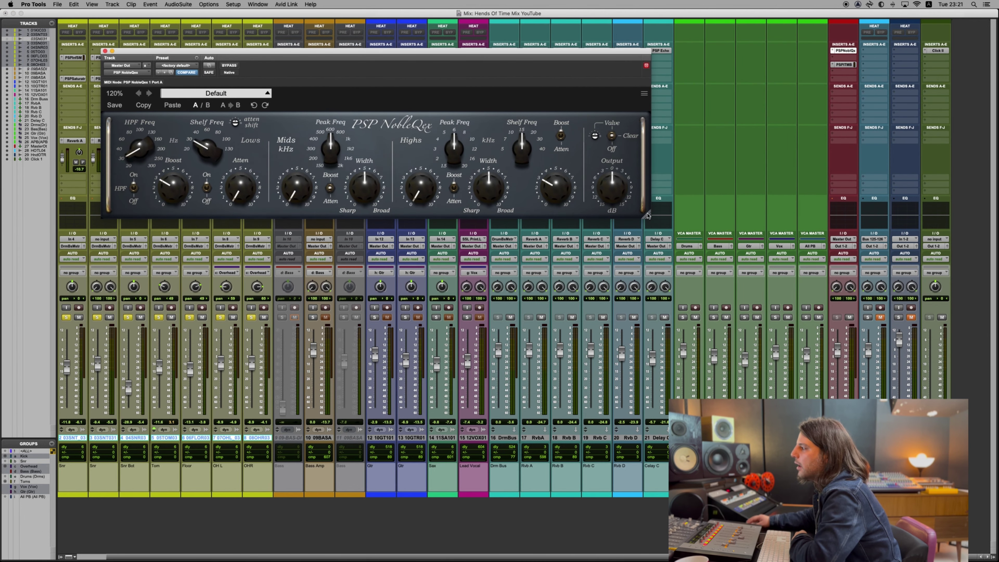
pyautogui.moveTo(648, 216); pyautogui.dragTo(592, 203)
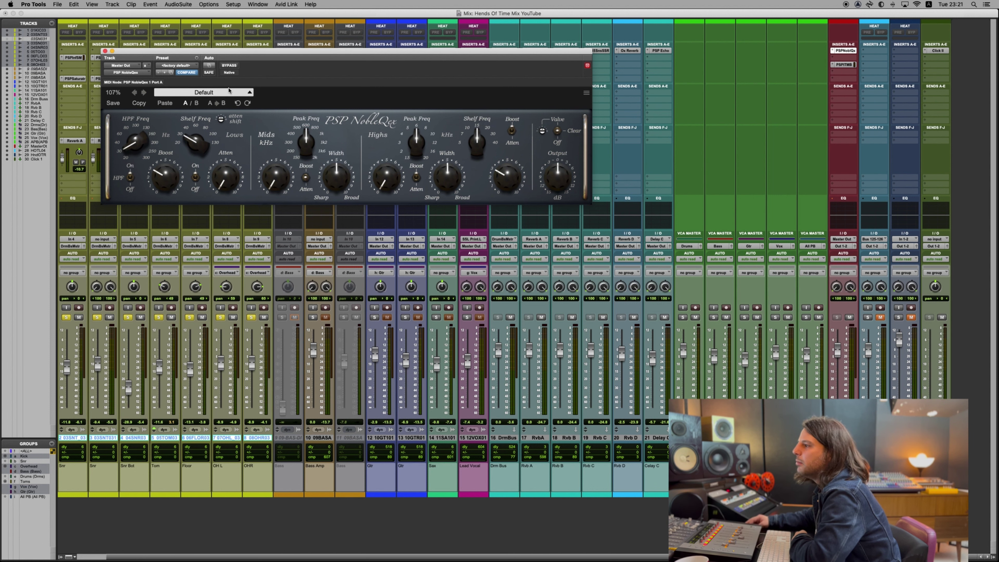
pyautogui.click(104, 51)
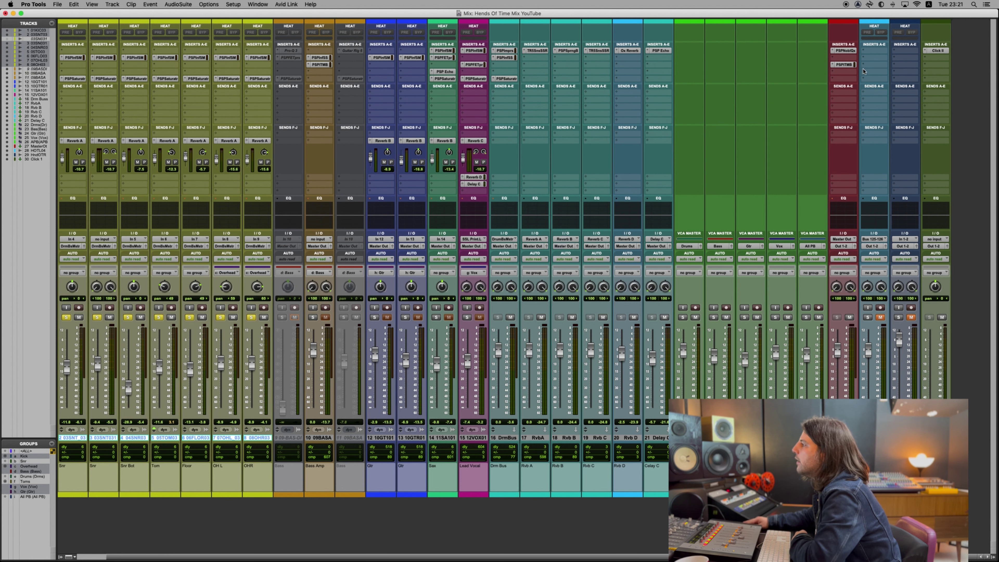
pyautogui.click(844, 65)
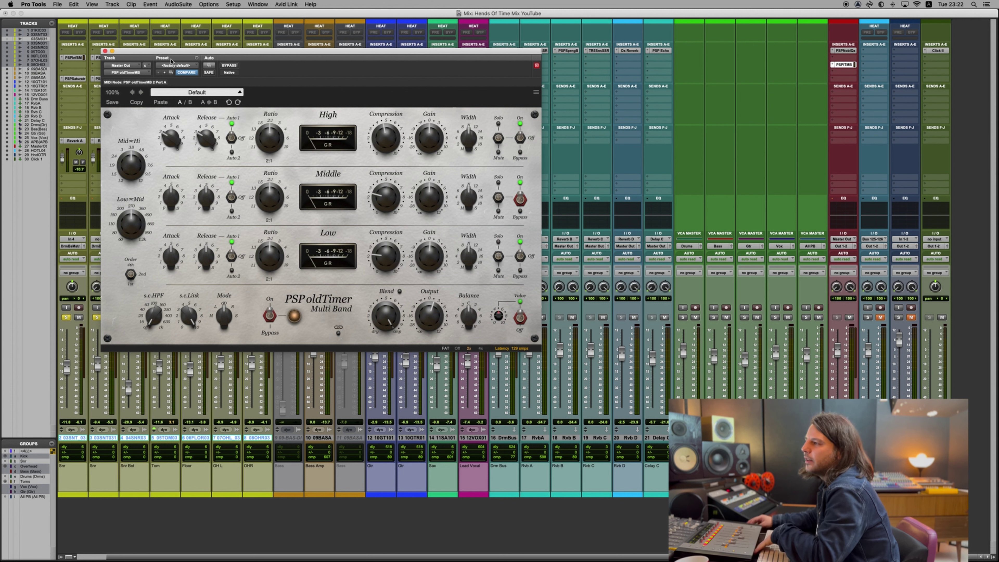
pyautogui.click(104, 51)
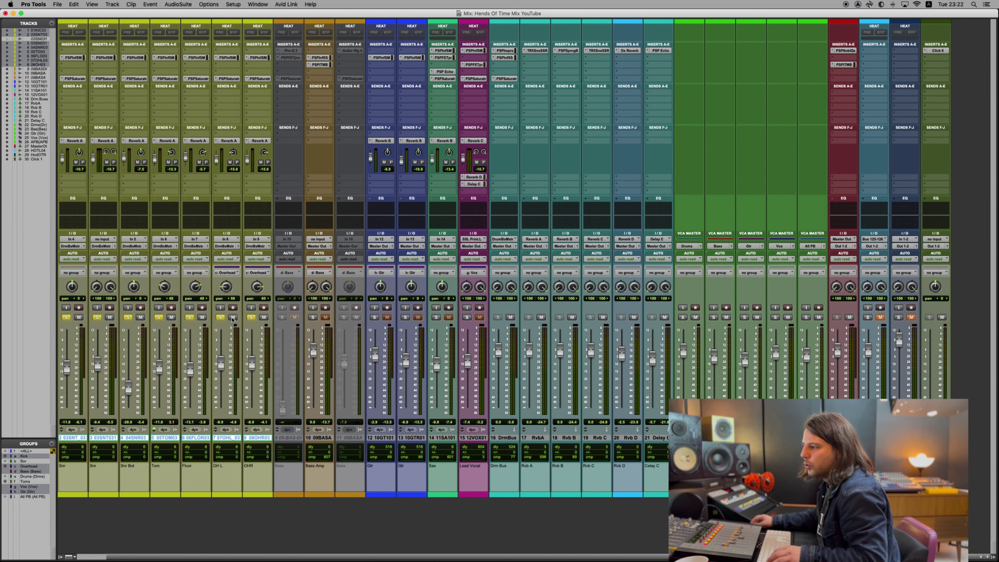
# Solo the Drums, Bass, Gtr, Vox and All PB VCA masters one after another during playback.
pyautogui.hscroll(-1, 371, 329)
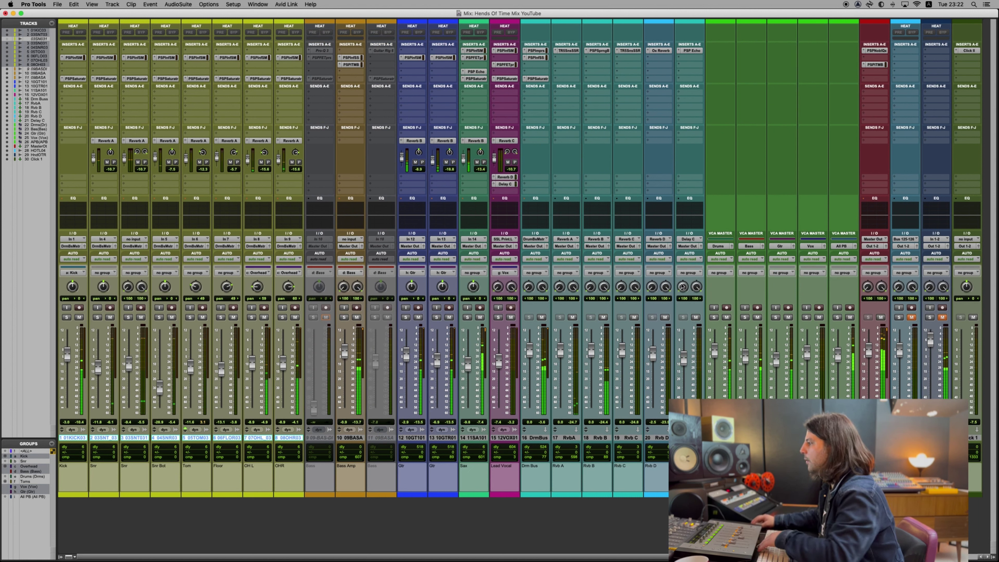
pyautogui.click(715, 318)
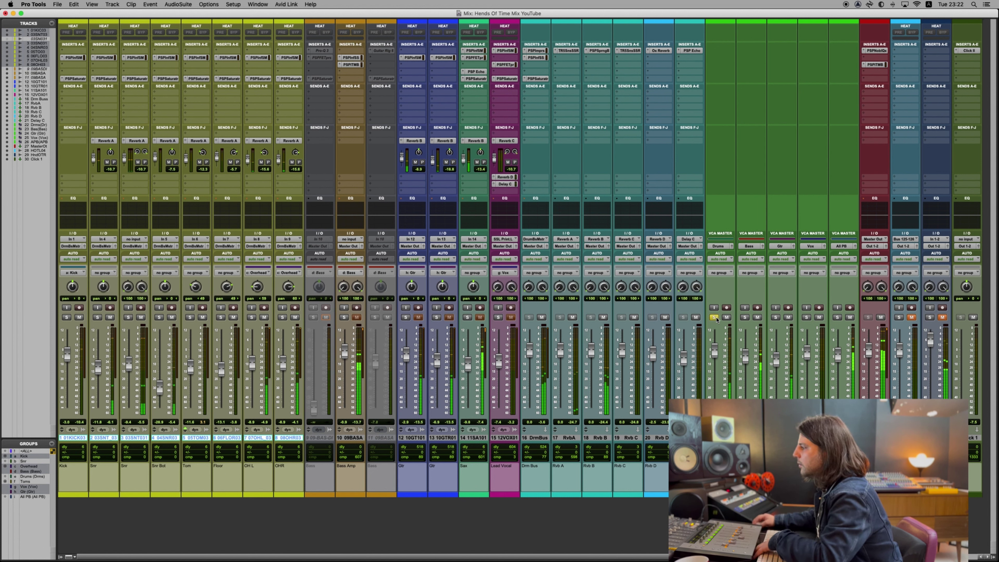
pyautogui.click(745, 318)
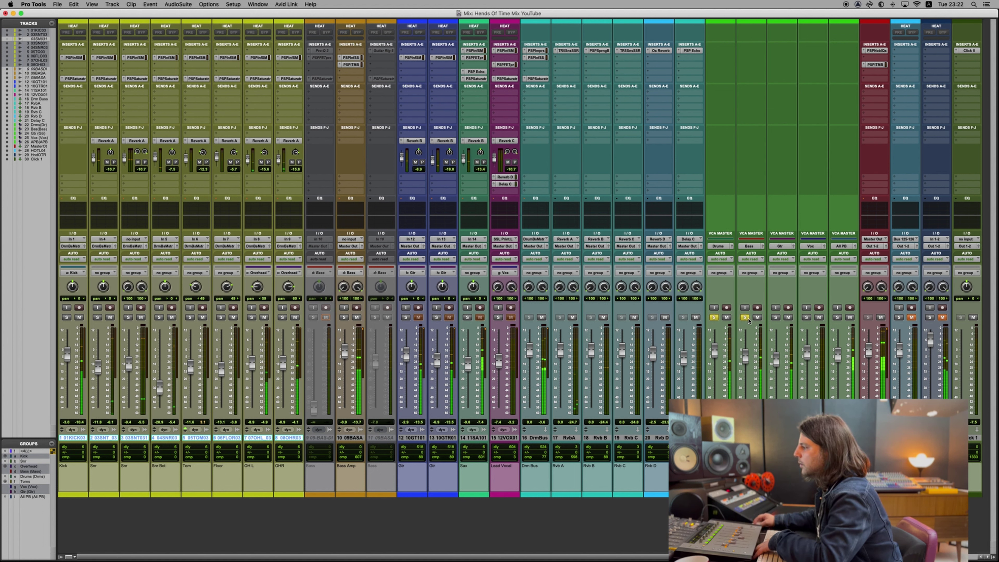
pyautogui.click(775, 318)
pyautogui.click(807, 318)
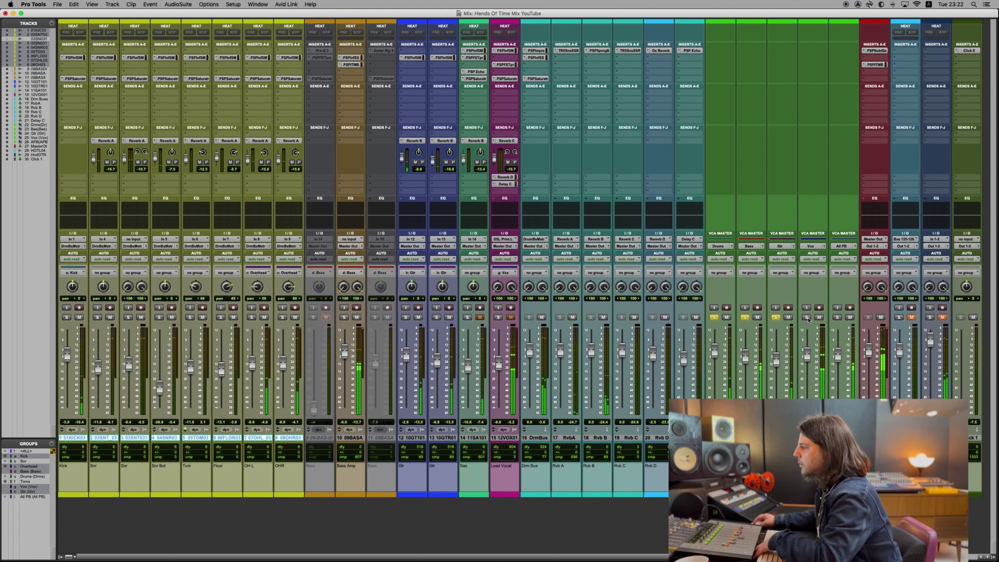
pyautogui.click(806, 318)
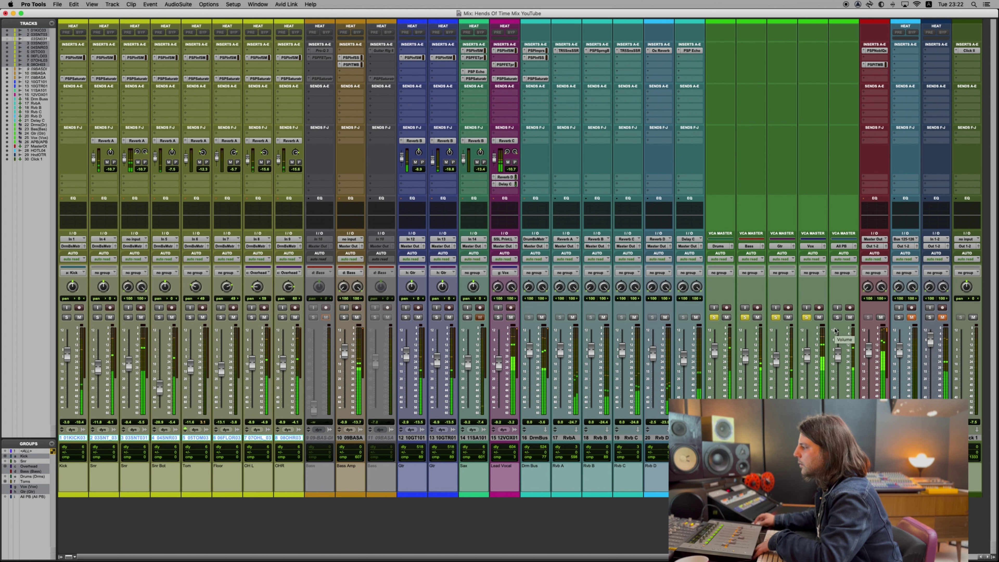
pyautogui.click(838, 318)
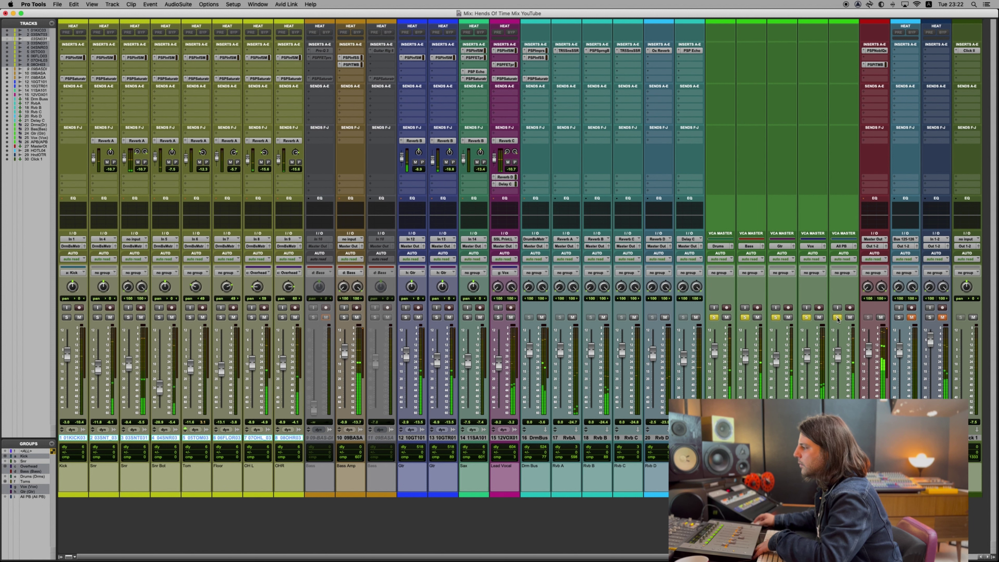
# Unsolo the Gtr, Bass and Drums VCA masters, and compare playback with the All PB solo off and on.
pyautogui.click(775, 318)
pyautogui.click(746, 318)
pyautogui.click(714, 318)
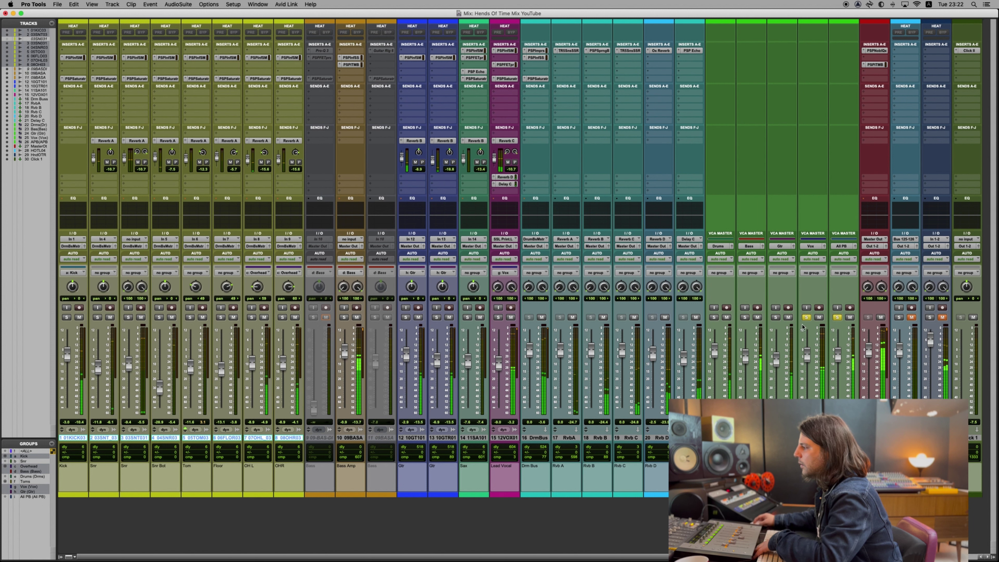
pyautogui.click(838, 317)
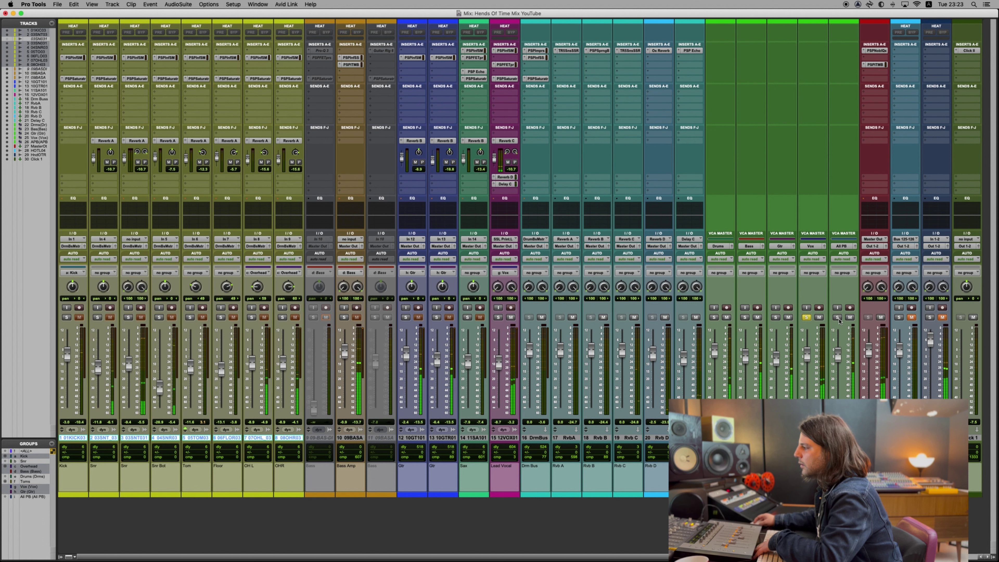
pyautogui.click(838, 318)
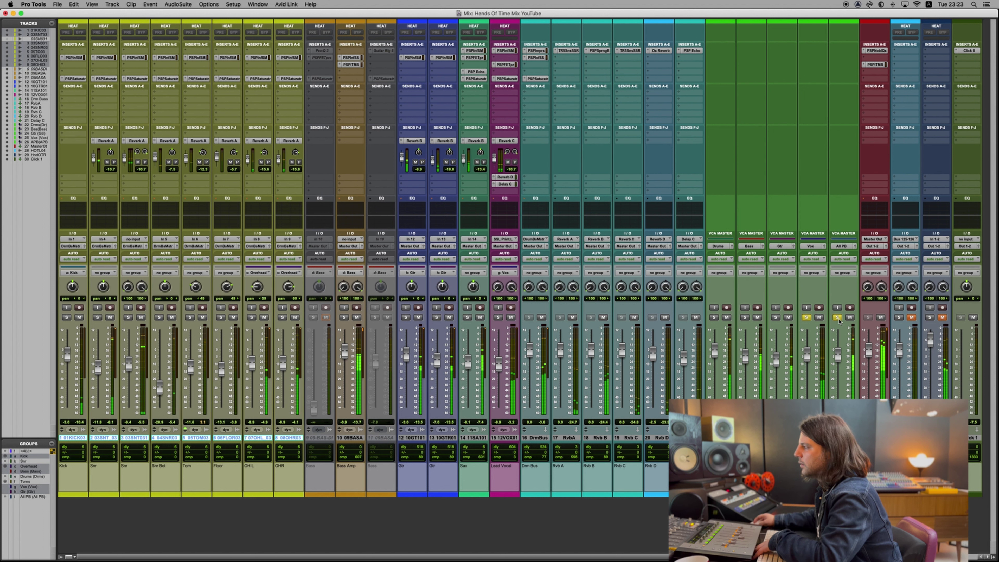
# Toggle the bypass of PSP oldTimer Multi Band on Master Out, open the plug-in, and bypass it during playback.
pyautogui.rightClick(868, 63)
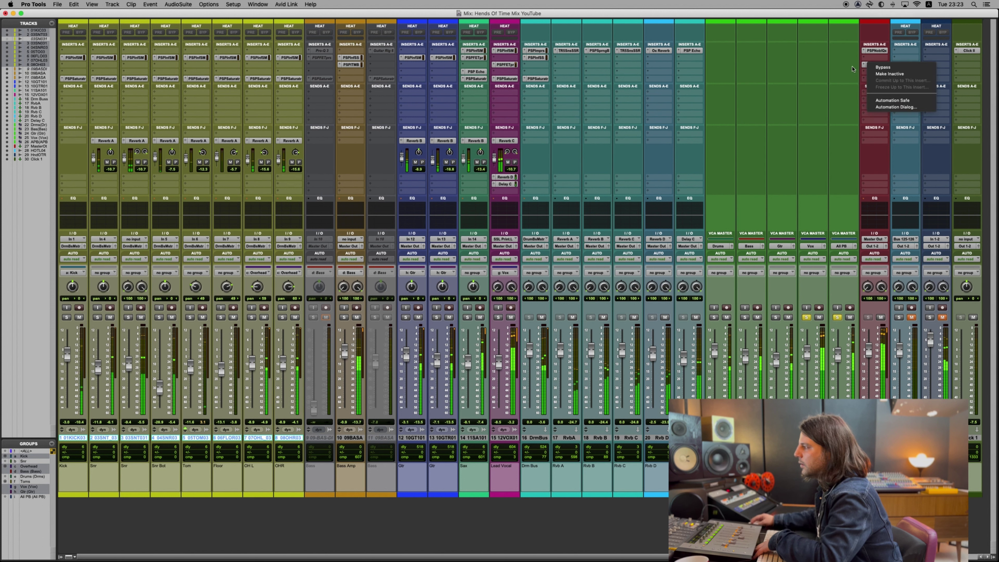
pyautogui.click(869, 67)
pyautogui.rightClick(868, 65)
pyautogui.click(869, 67)
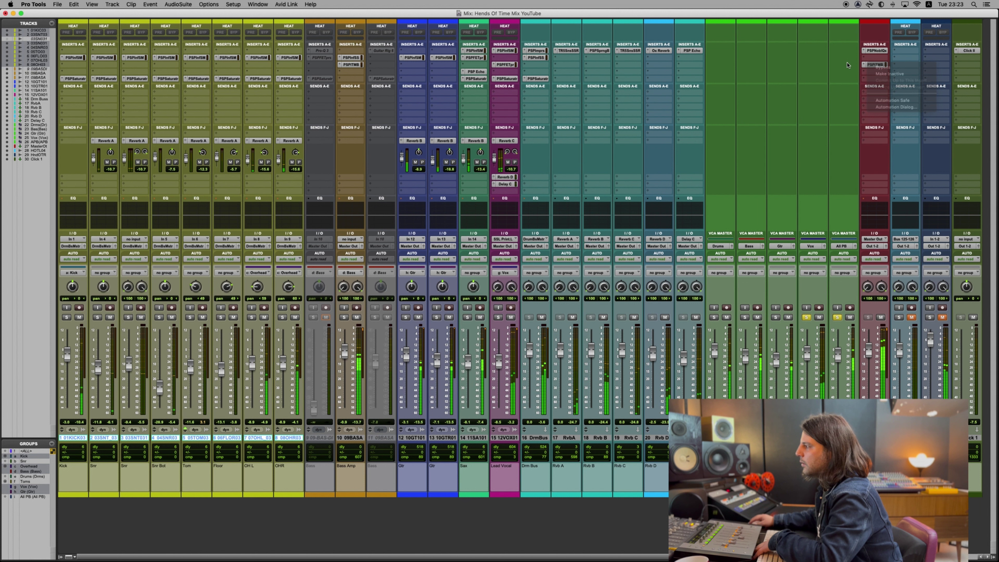
pyautogui.click(868, 65)
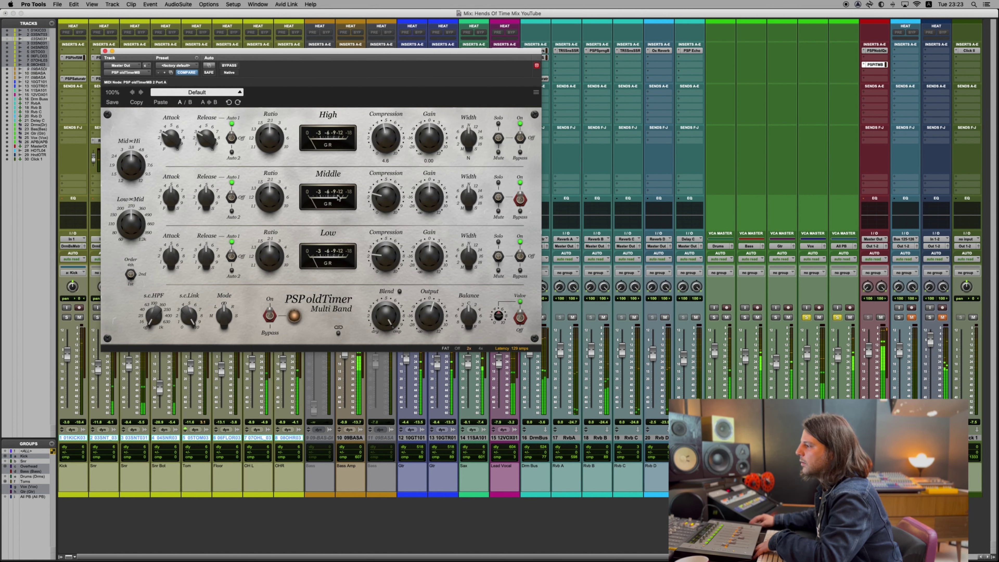
pyautogui.click(230, 66)
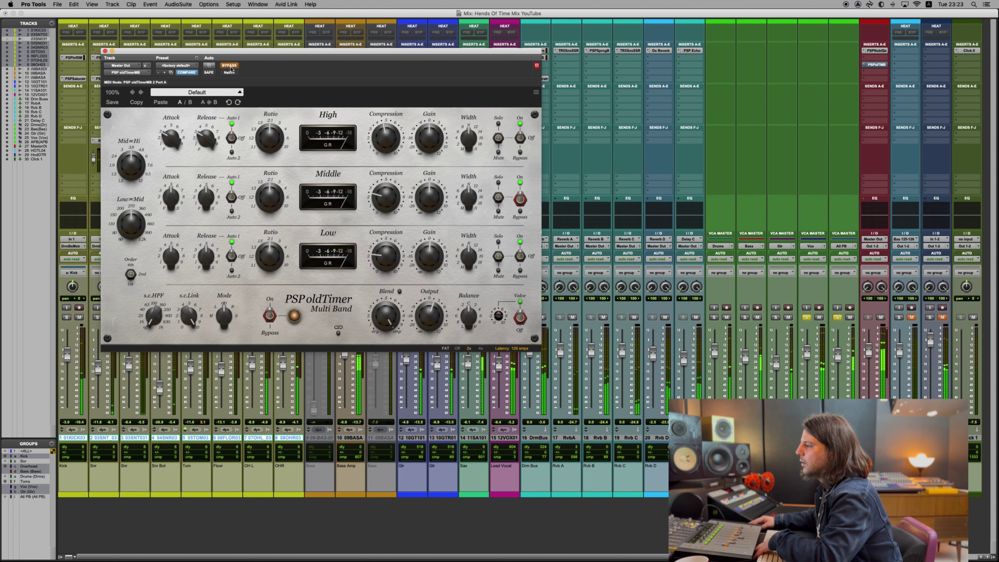
# Re-enable PSP oldTimer Multi Band, audition its Low, Middle and High bands in solo one after another, and close the plug-in.
pyautogui.click(230, 66)
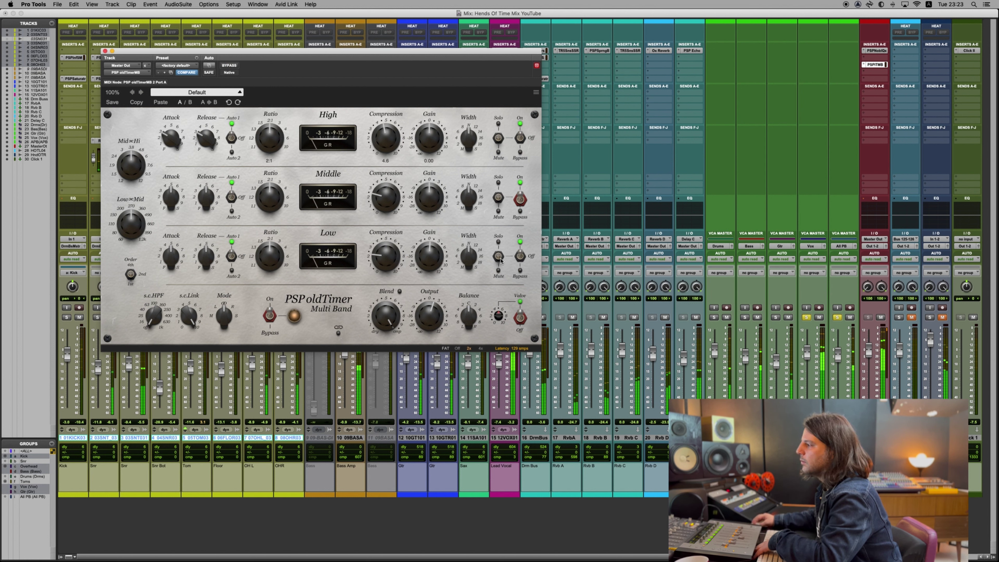
pyautogui.click(499, 243)
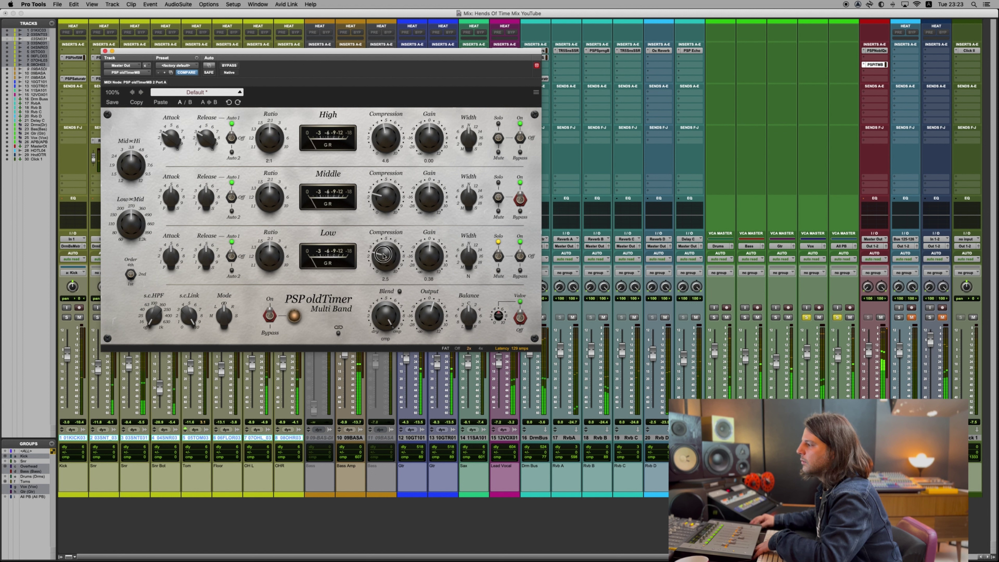
pyautogui.click(498, 256)
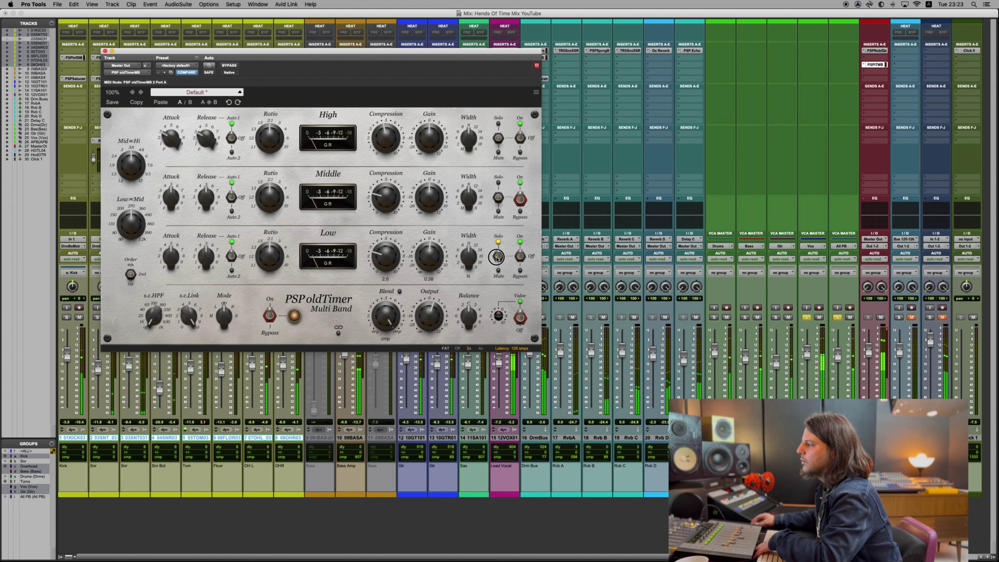
pyautogui.click(498, 198)
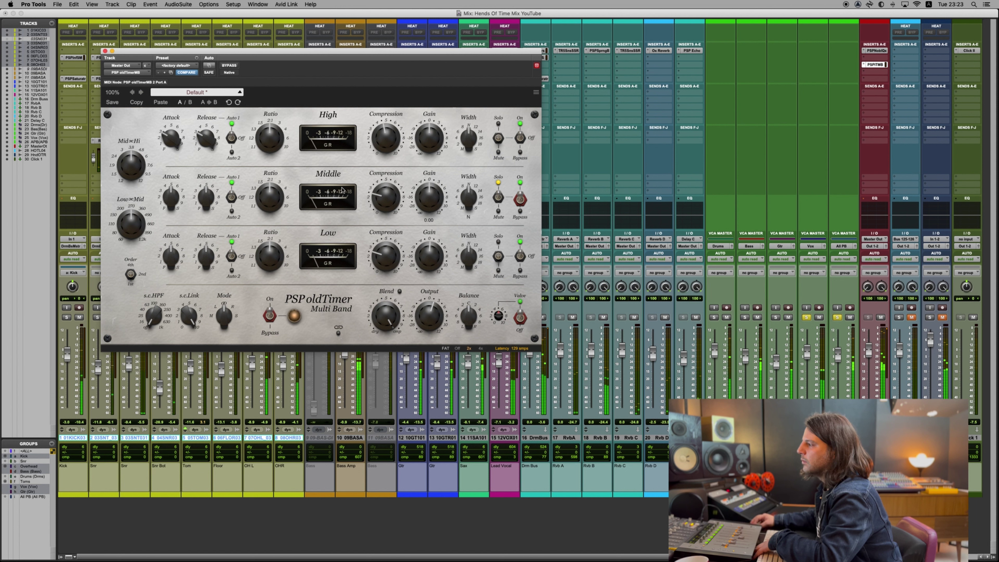
pyautogui.click(498, 198)
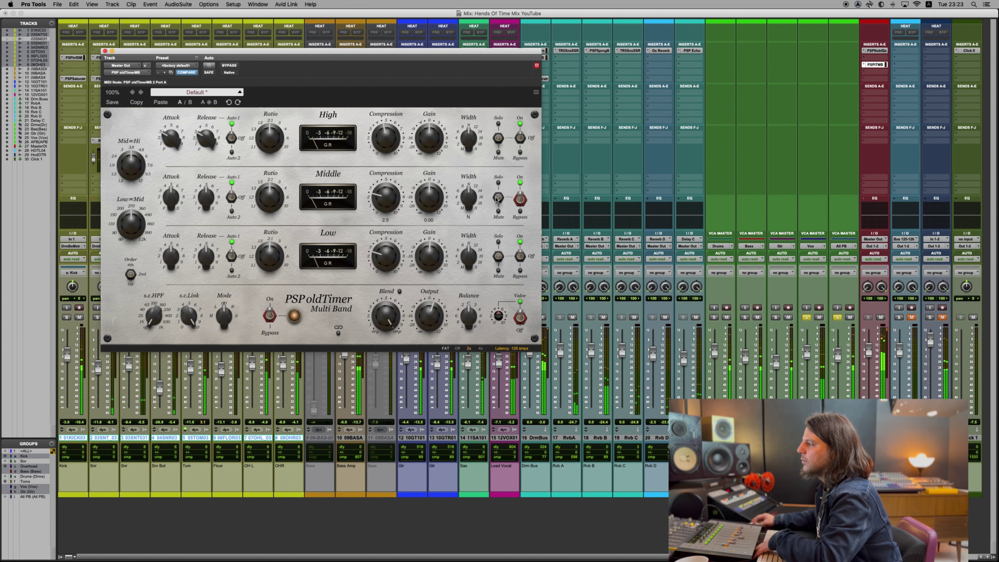
pyautogui.click(498, 139)
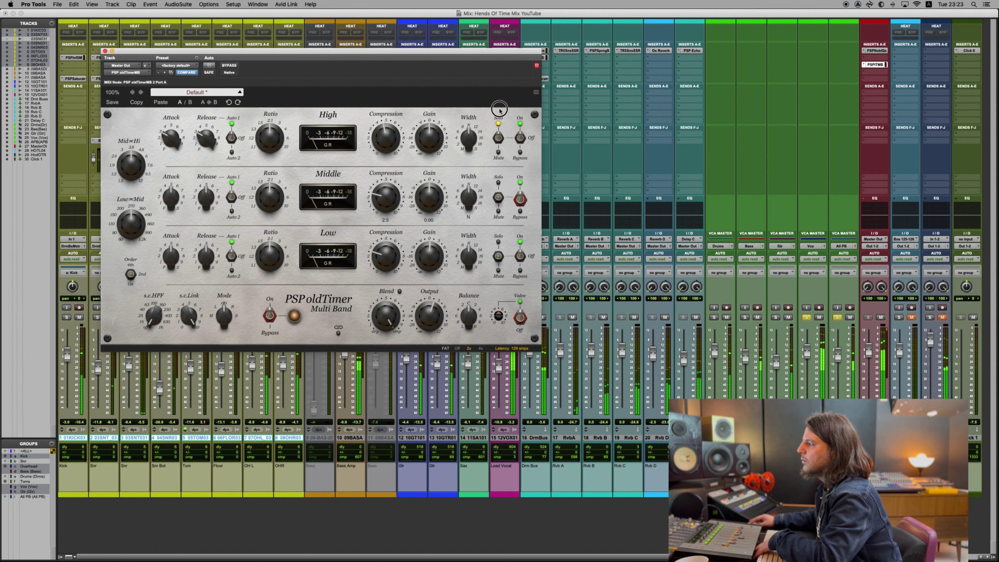
pyautogui.click(498, 138)
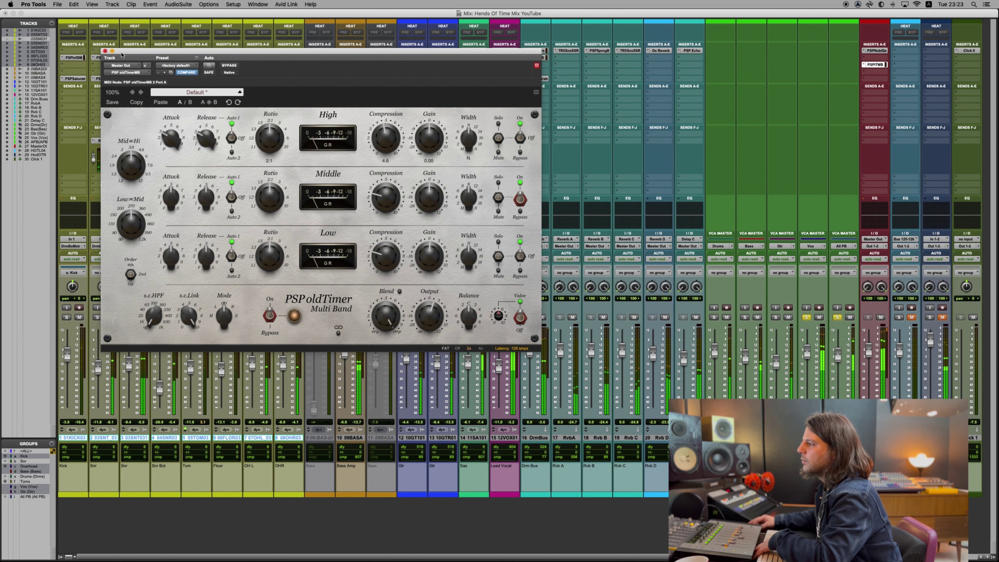
pyautogui.click(106, 51)
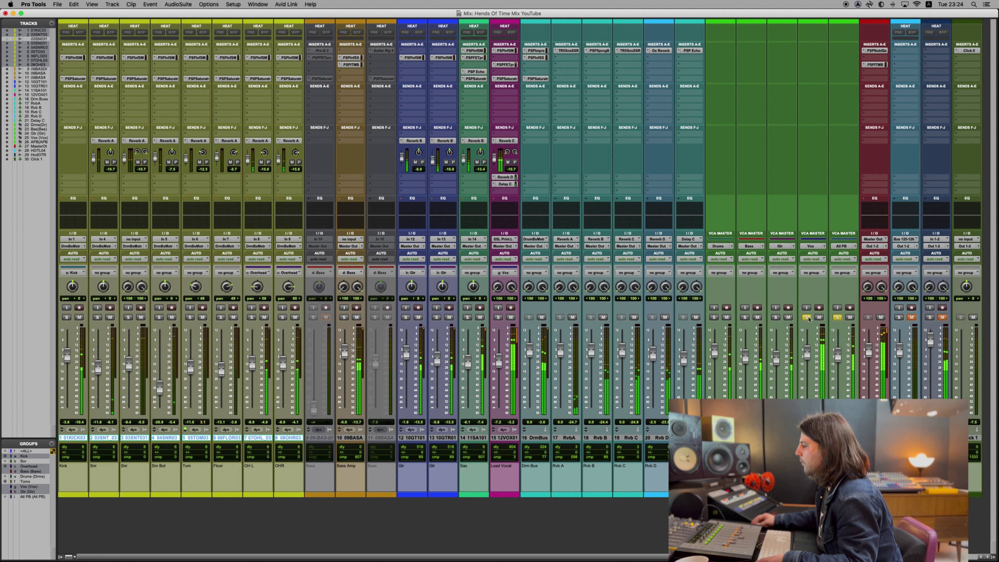
# Unsolo the Vox and All PB VCA masters during playback.
pyautogui.click(807, 318)
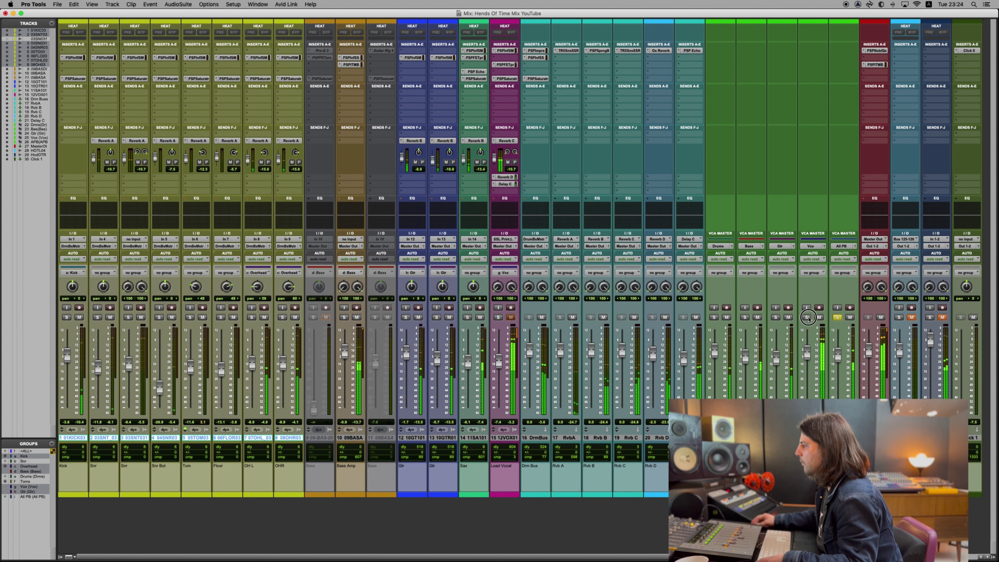
pyautogui.click(838, 318)
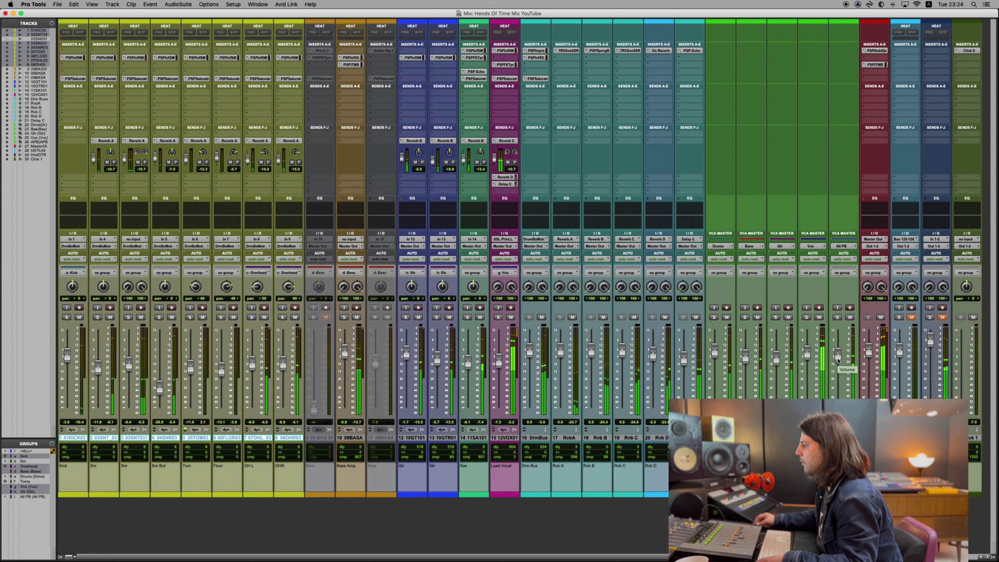
pyautogui.moveTo(838, 360); pyautogui.dragTo(838, 360)
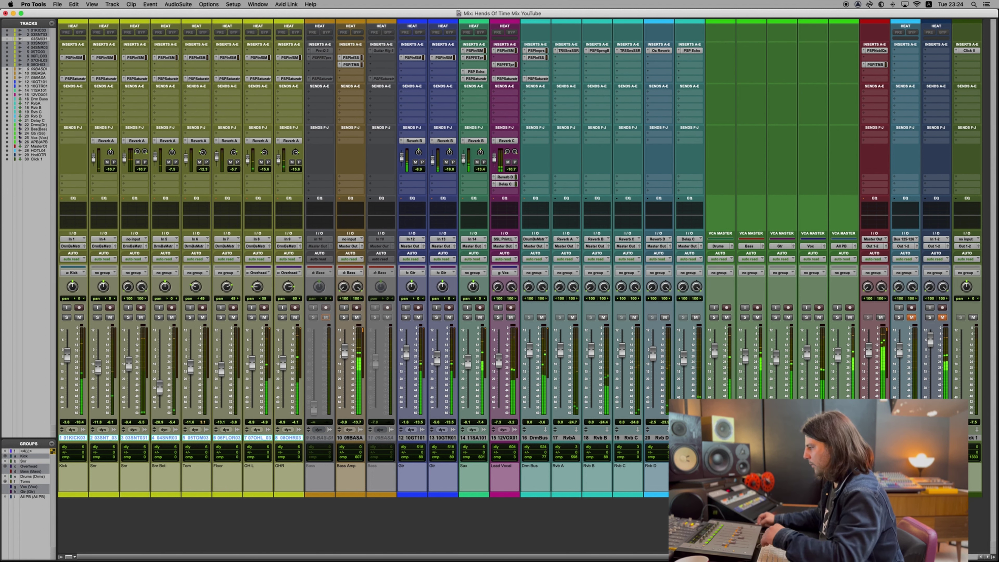
# Solo snare track 2 in the Edit window, and arrange its PSP InfiniStrip and PSP Saturator windows side by side.
pyautogui.press('super+equal')
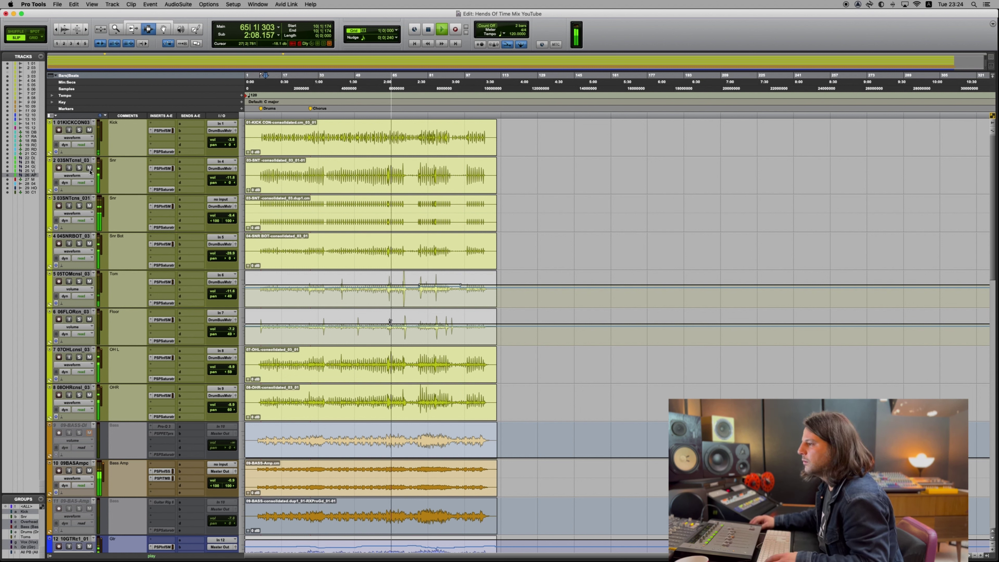
pyautogui.click(79, 167)
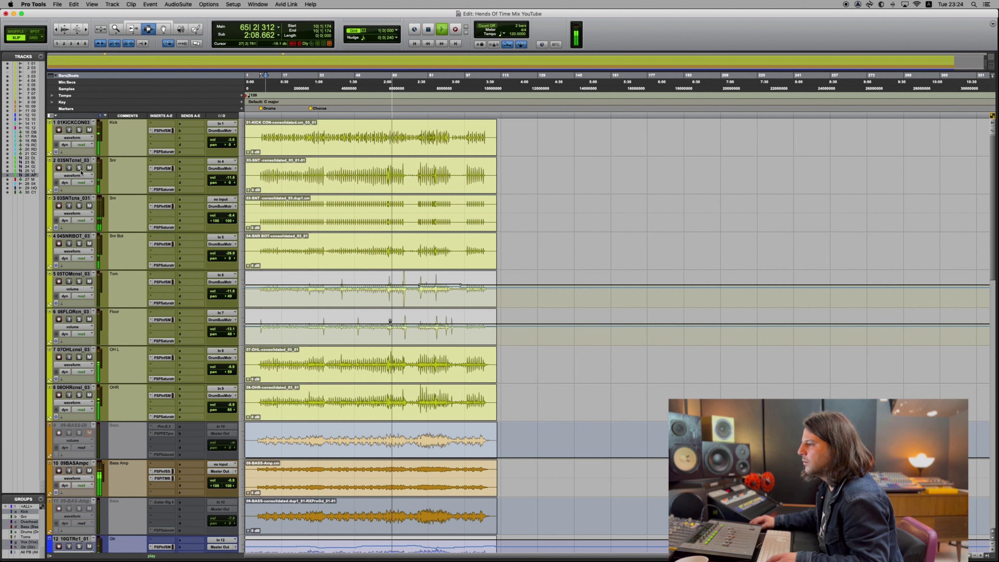
pyautogui.click(163, 168)
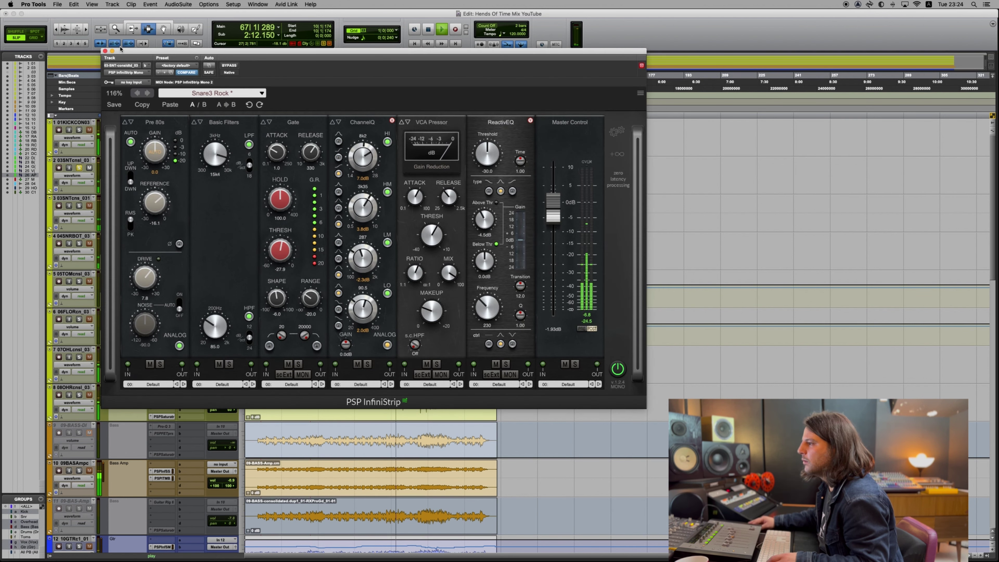
pyautogui.moveTo(123, 56); pyautogui.dragTo(294, 59)
pyautogui.click(168, 190)
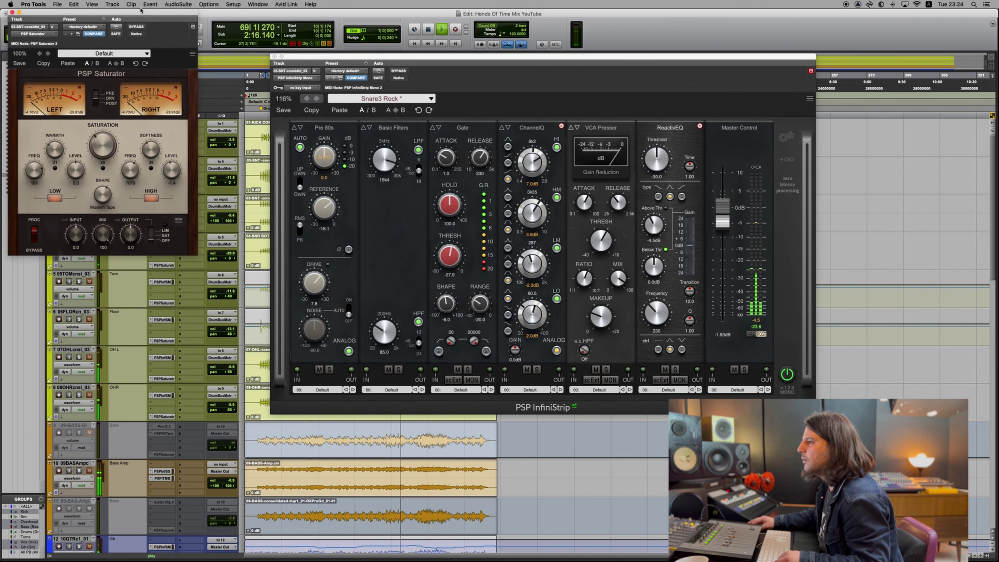
pyautogui.moveTo(140, 17); pyautogui.dragTo(252, 209)
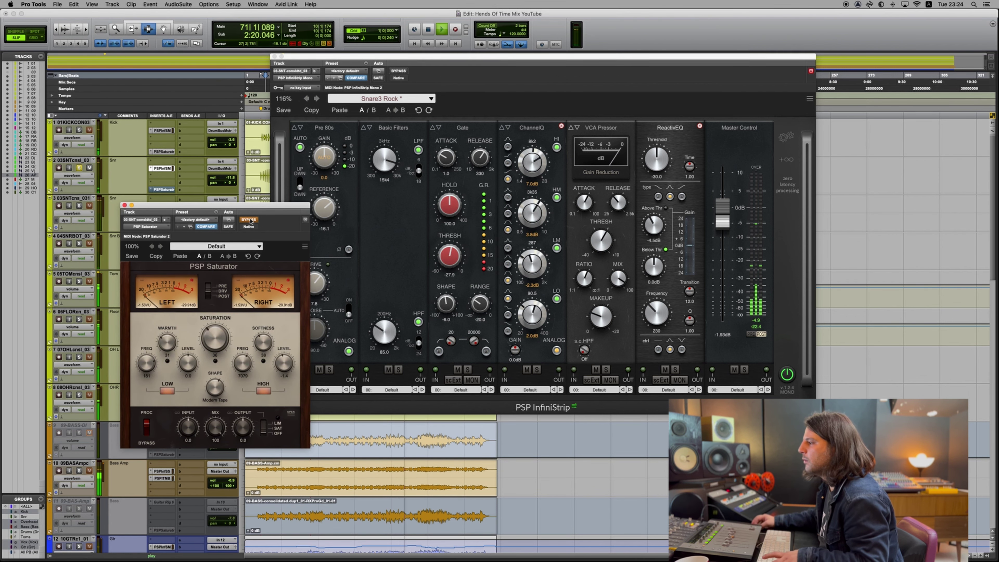
# Restart playback, adjust the Saturation amount in PSP Saturator on snare track 2, and compare the sound with the plug-in bypassed and active.
pyautogui.press('space')
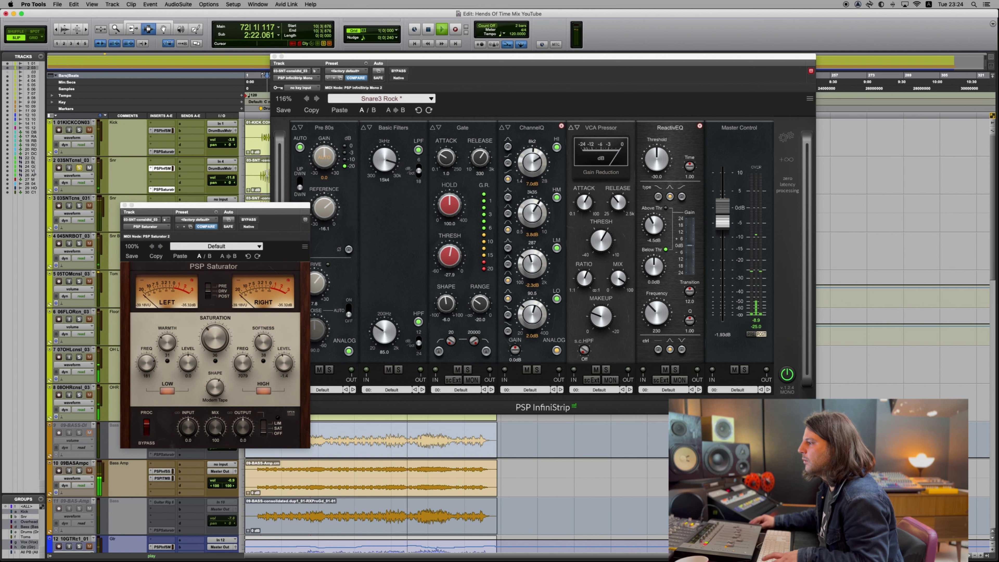
pyautogui.press('space')
pyautogui.click(254, 221)
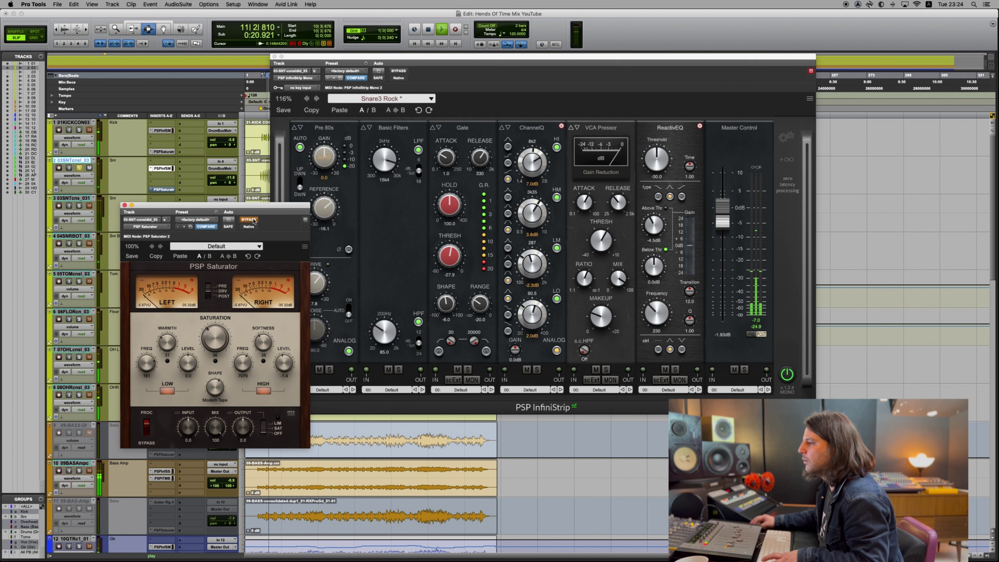
pyautogui.click(254, 220)
pyautogui.moveTo(222, 342); pyautogui.dragTo(221, 331)
pyautogui.click(250, 220)
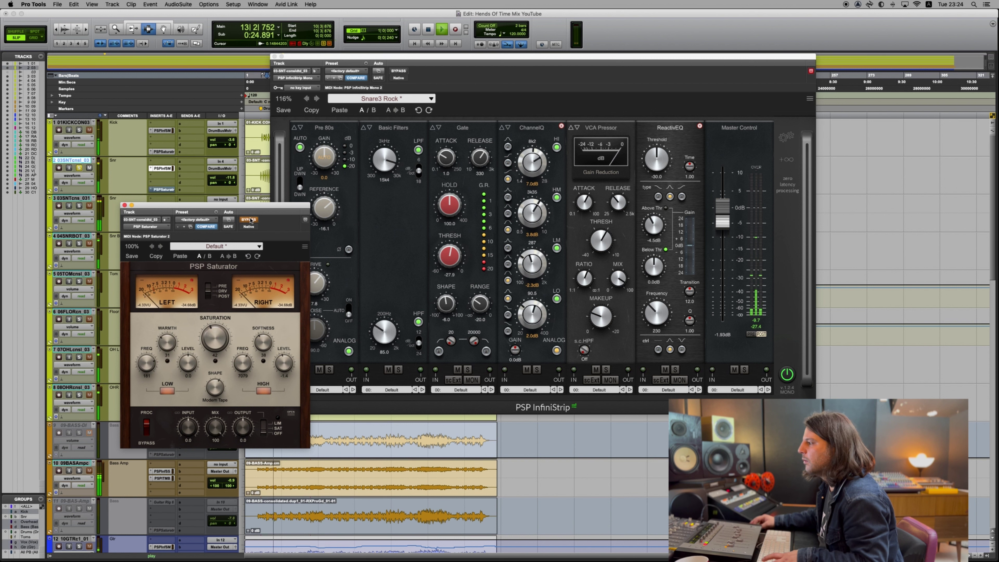
pyautogui.click(250, 221)
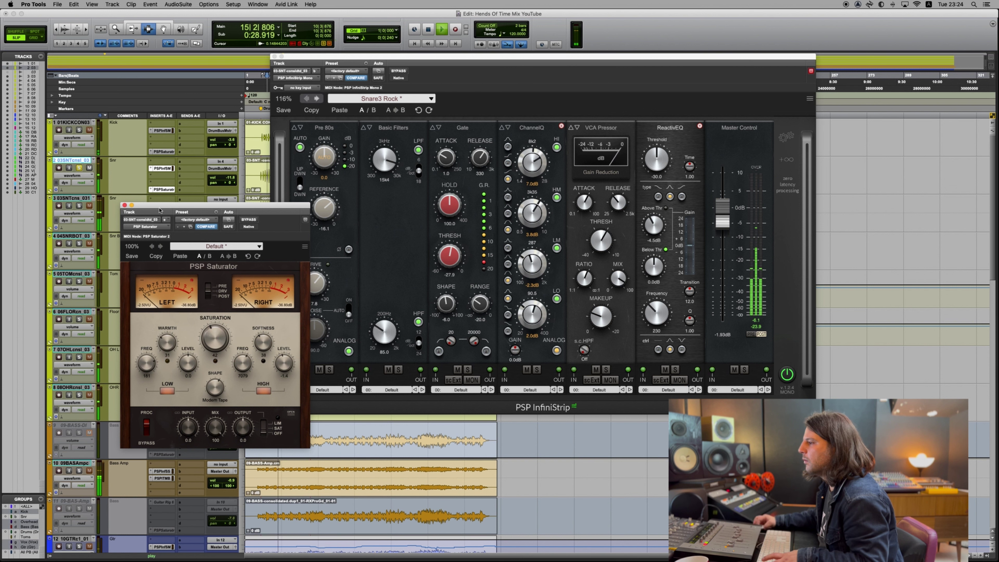
# Close PSP Saturator and PSP InfiniStrip, place the edit cursor at about bar 24 on snare track 3, and stop playback.
pyautogui.click(123, 206)
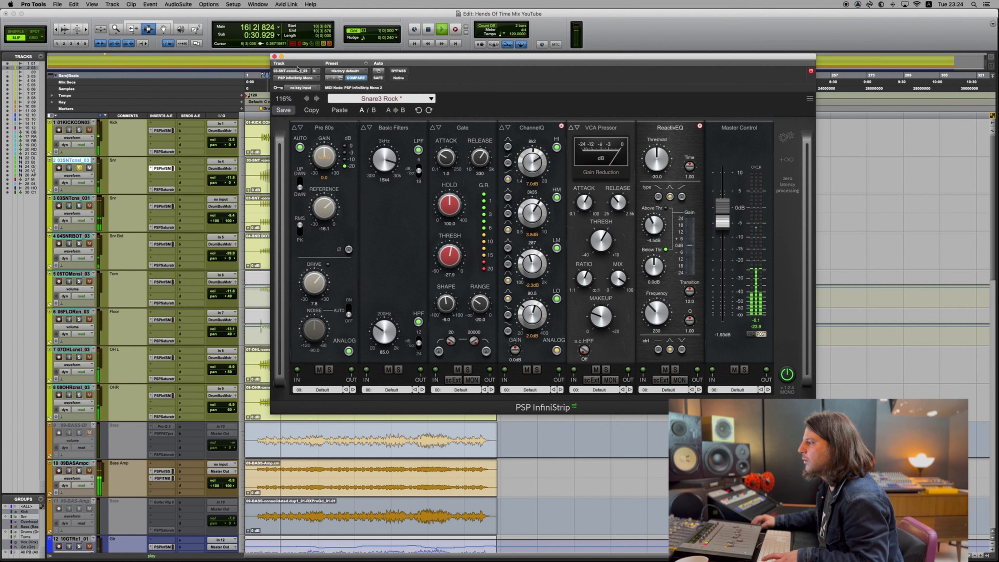
pyautogui.click(274, 57)
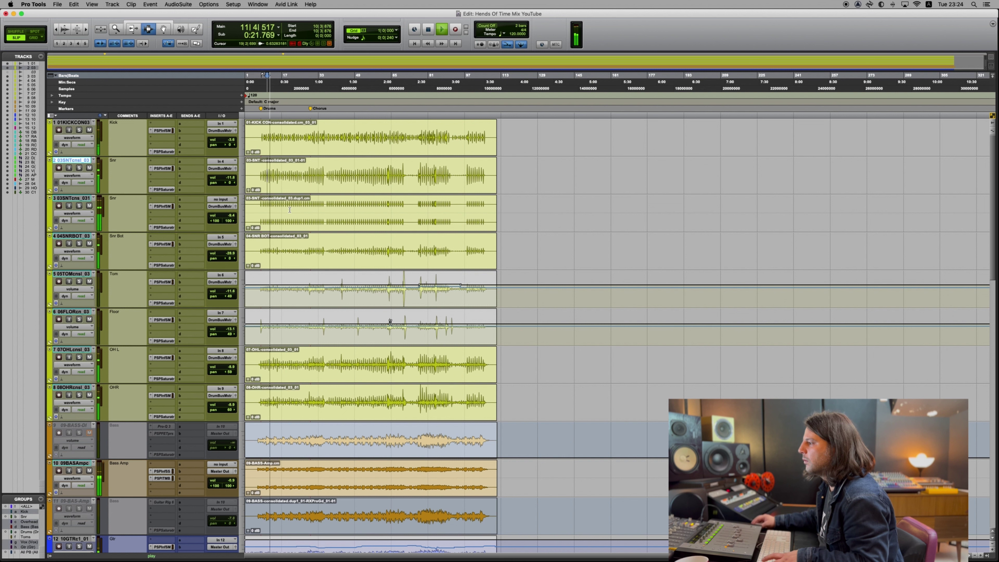
pyautogui.click(299, 228)
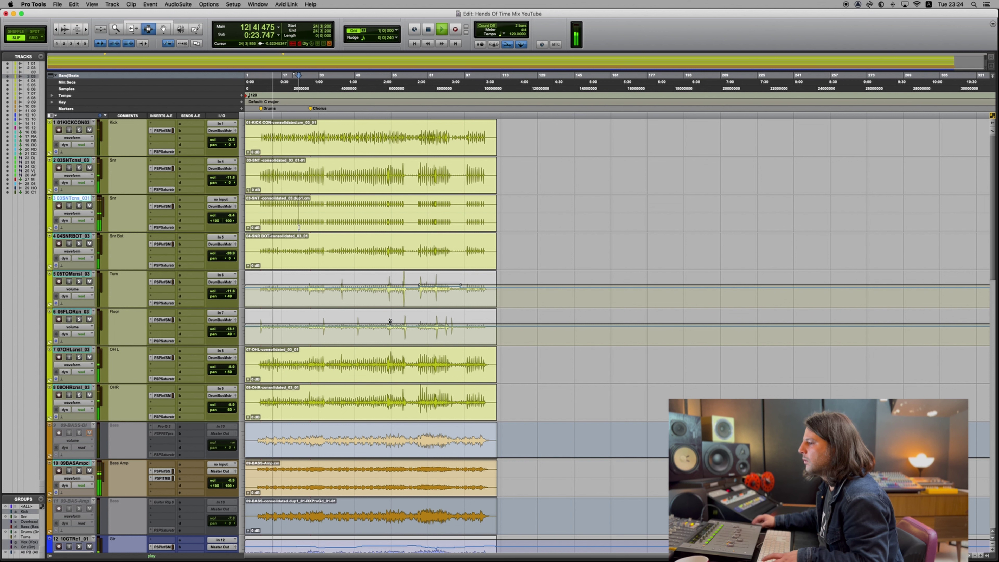
pyautogui.press('space')
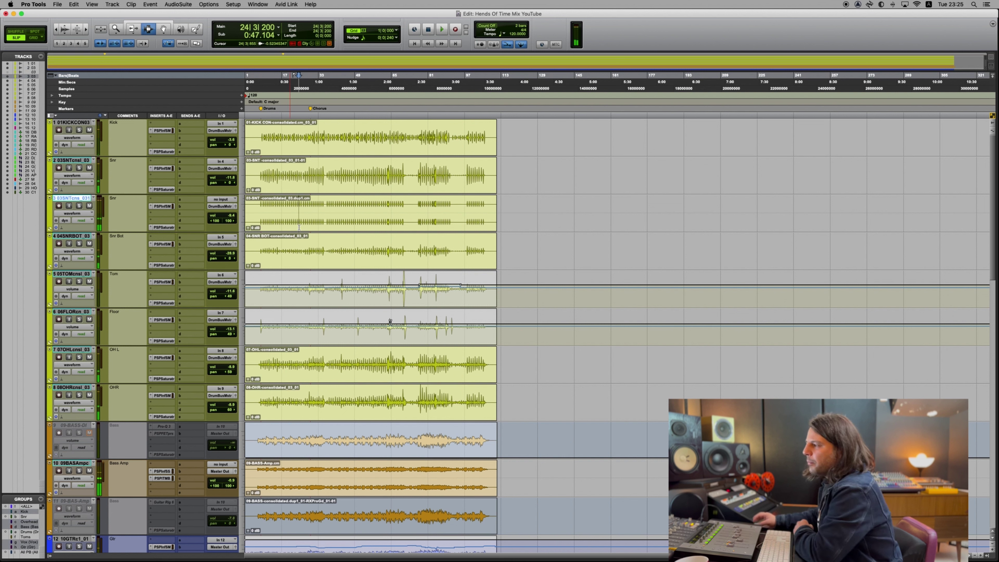
# Show the Mix window and highlight the Drums, Bass, Gtr, Vox and All PB VCA masters one after another in the track list.
pyautogui.press('super+equal')
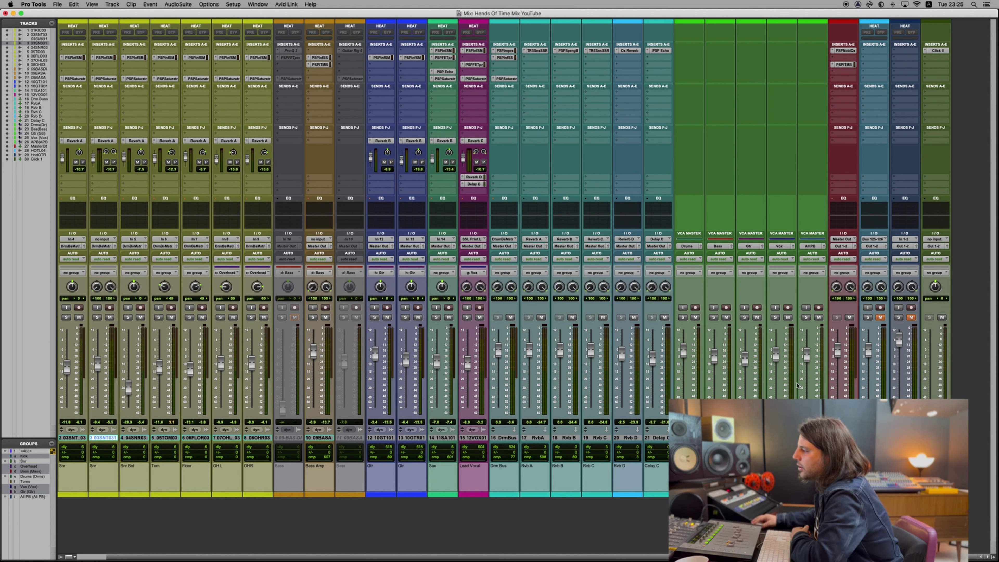
pyautogui.click(39, 125)
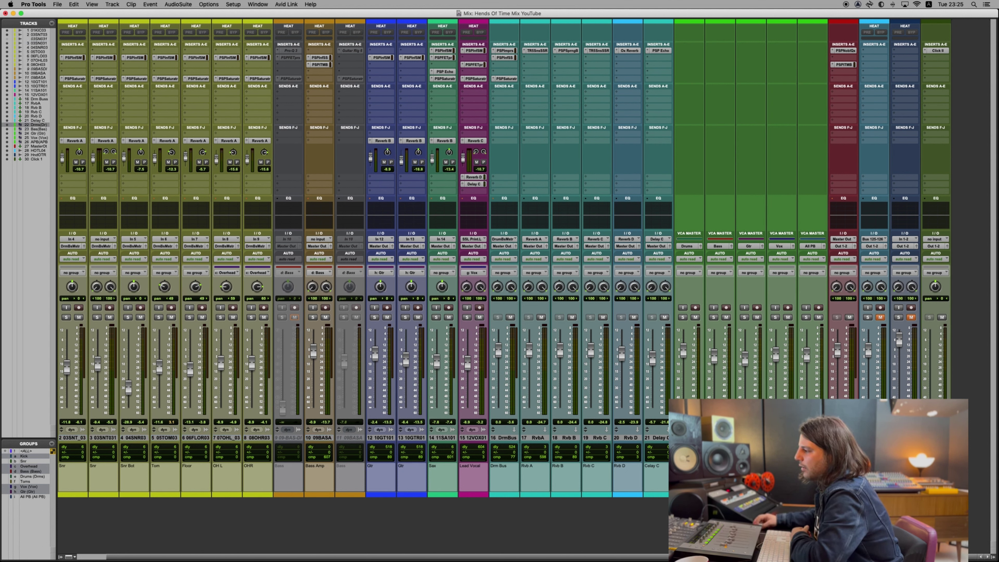
pyautogui.click(38, 128)
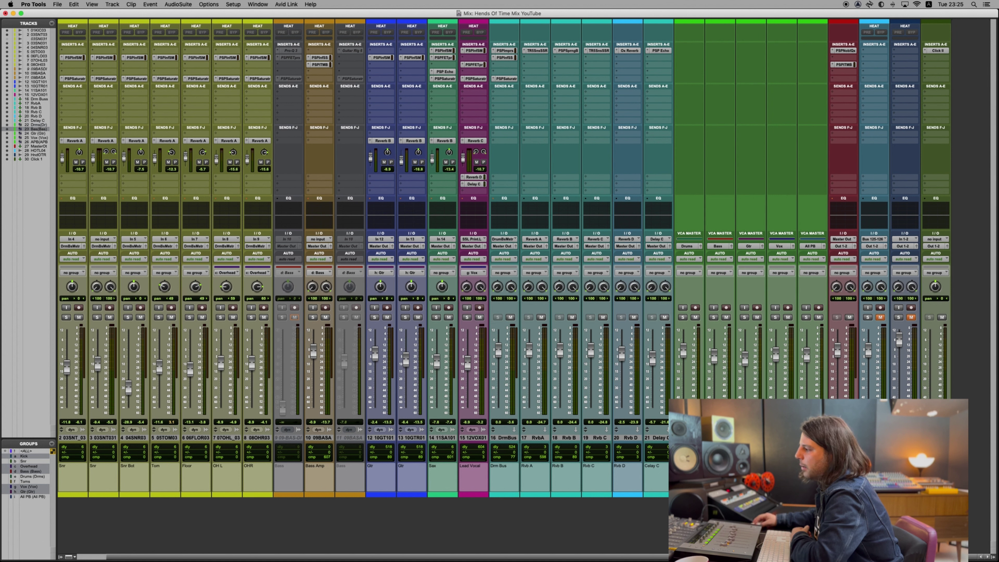
pyautogui.click(39, 133)
pyautogui.click(39, 138)
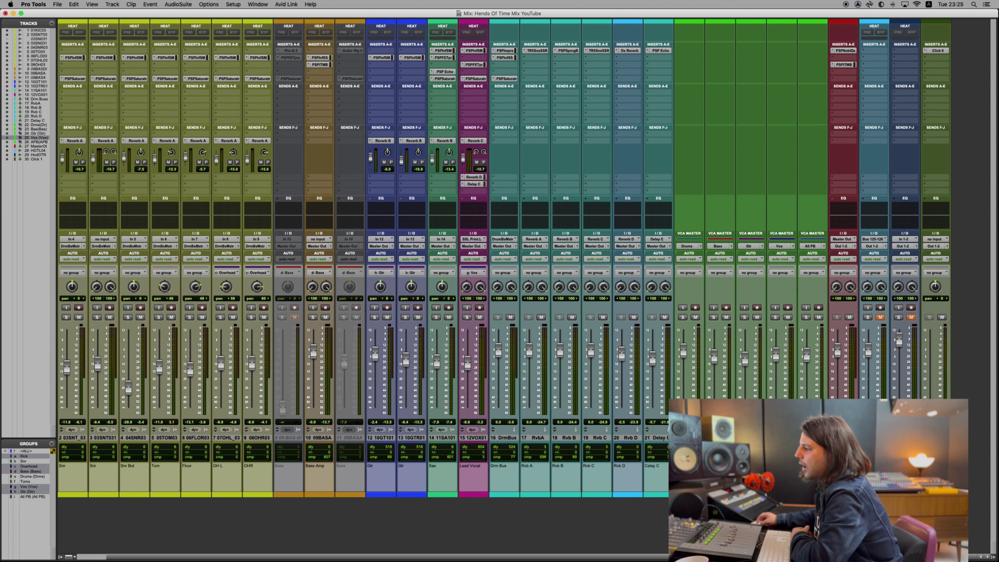
pyautogui.press('Down')
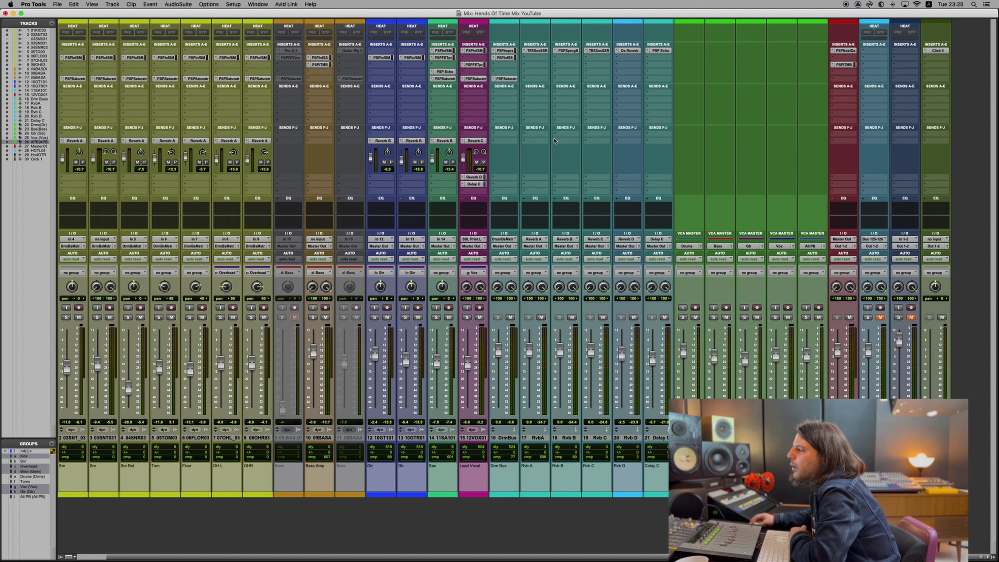
# Inspect PSP SpringBox on the Rvb B track, close it, and briefly solo snare track 3.
pyautogui.click(565, 52)
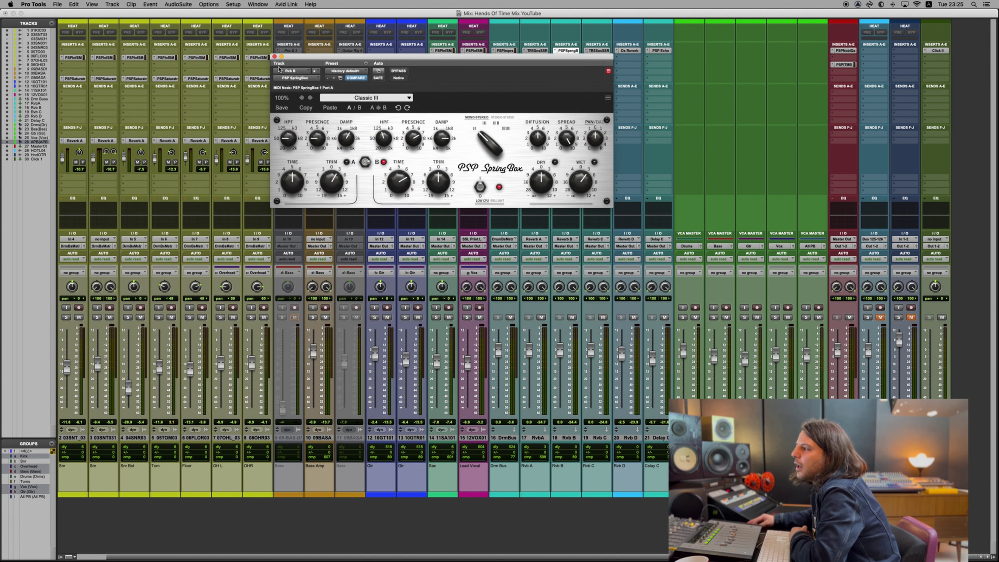
pyautogui.click(275, 56)
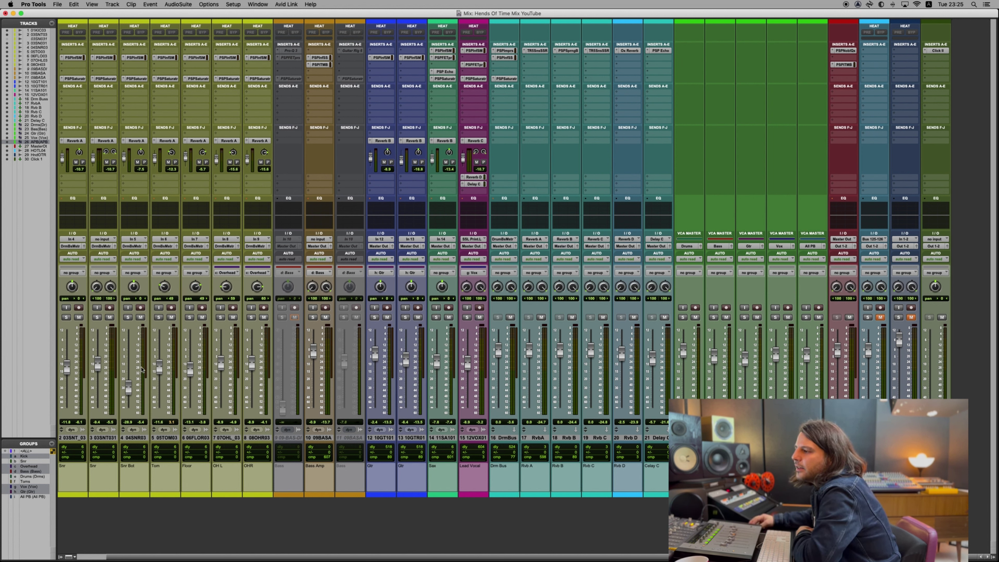
pyautogui.click(97, 317)
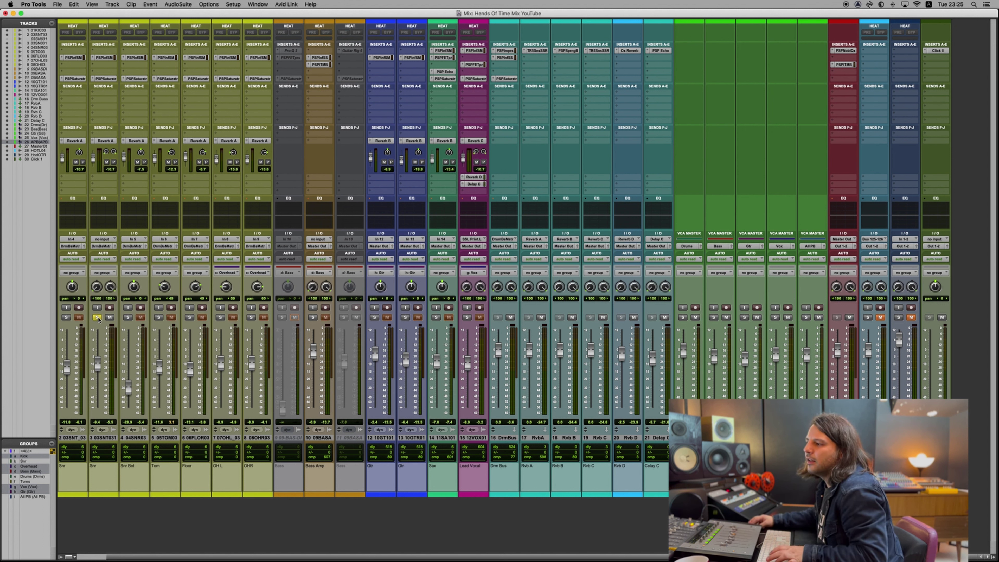
pyautogui.click(97, 317)
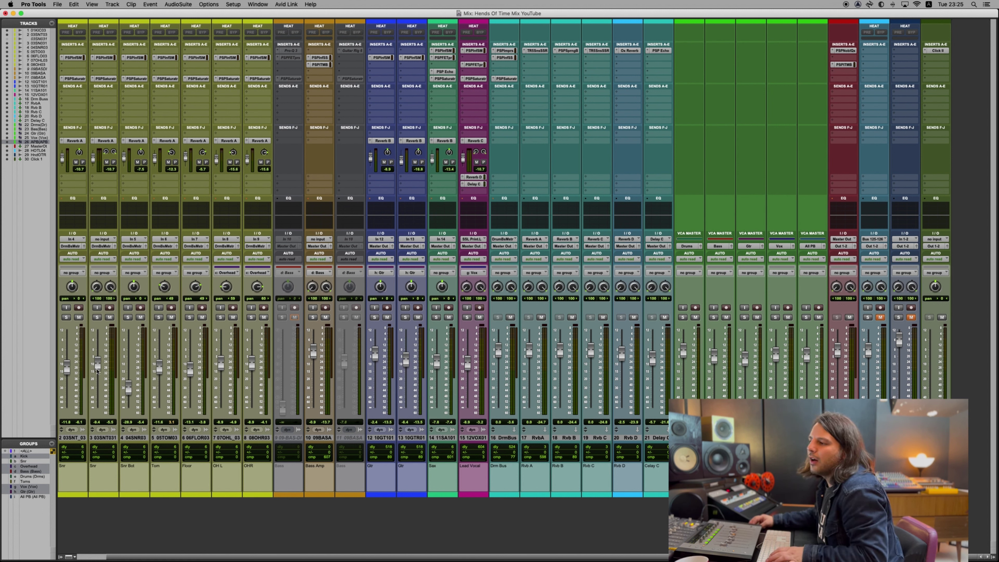
pyautogui.hscroll(-1, 107, 326)
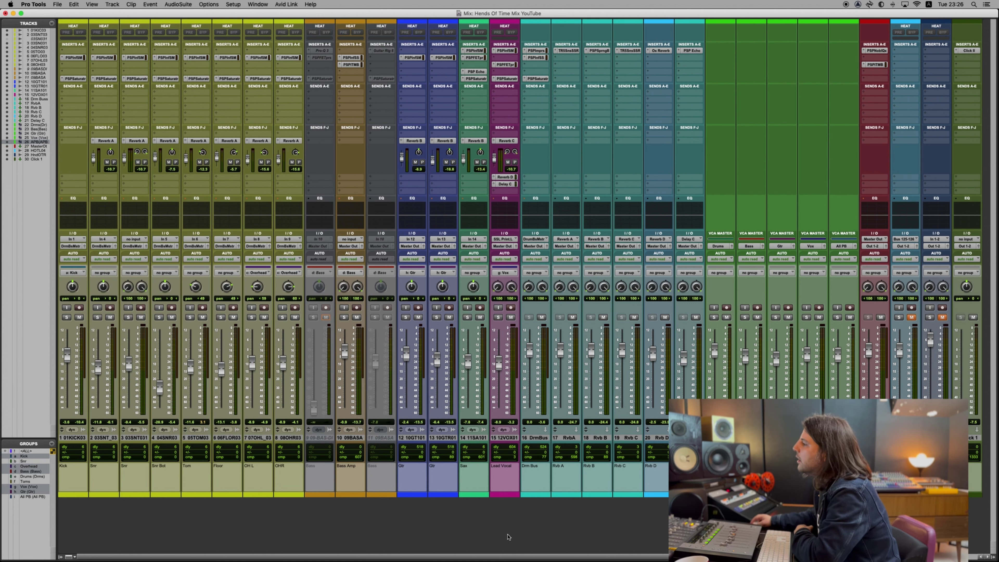
pyautogui.hscroll(1, 606, 366)
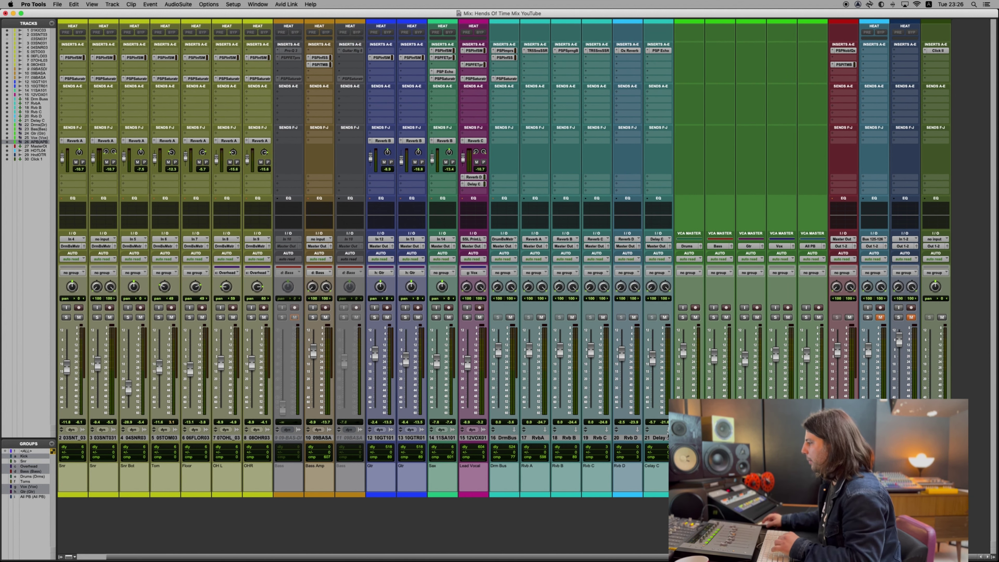
# Select the Drums, Bass, Gtr, Vox and All PB VCA masters and set their automation mode to touch/latch.
pyautogui.click(38, 125)
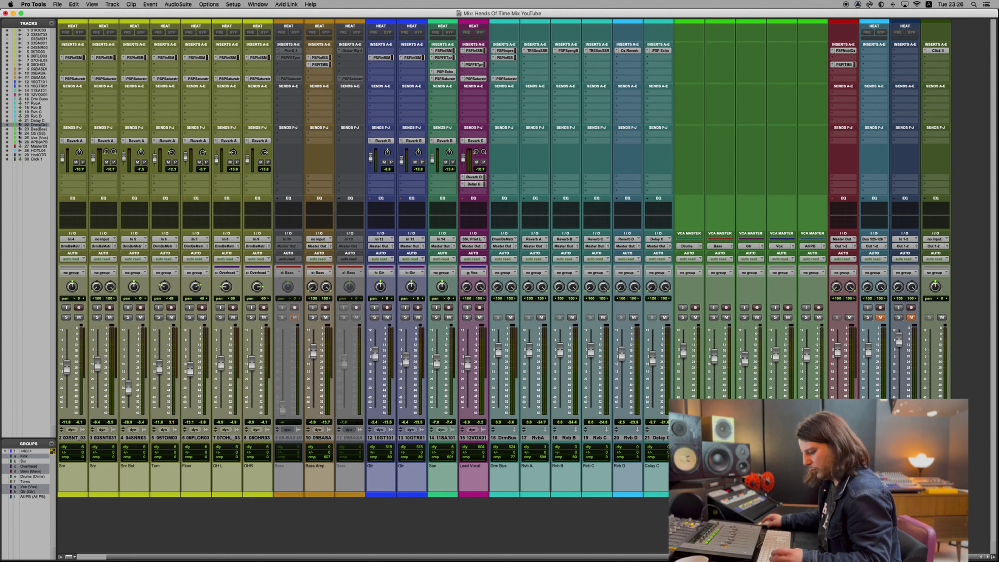
pyautogui.keyDown('shift'); pyautogui.click(38, 142); pyautogui.keyUp('shift')
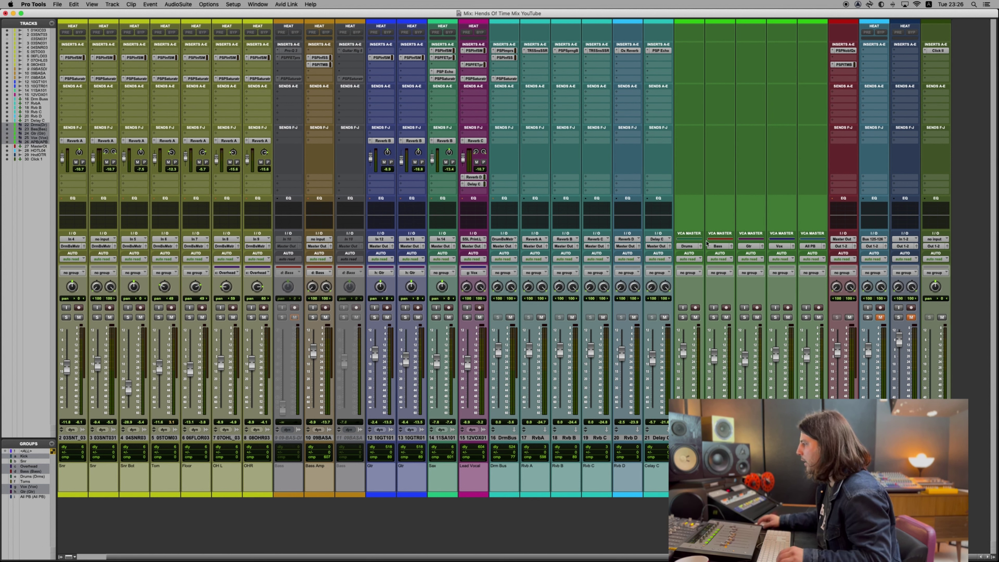
pyautogui.click(694, 260)
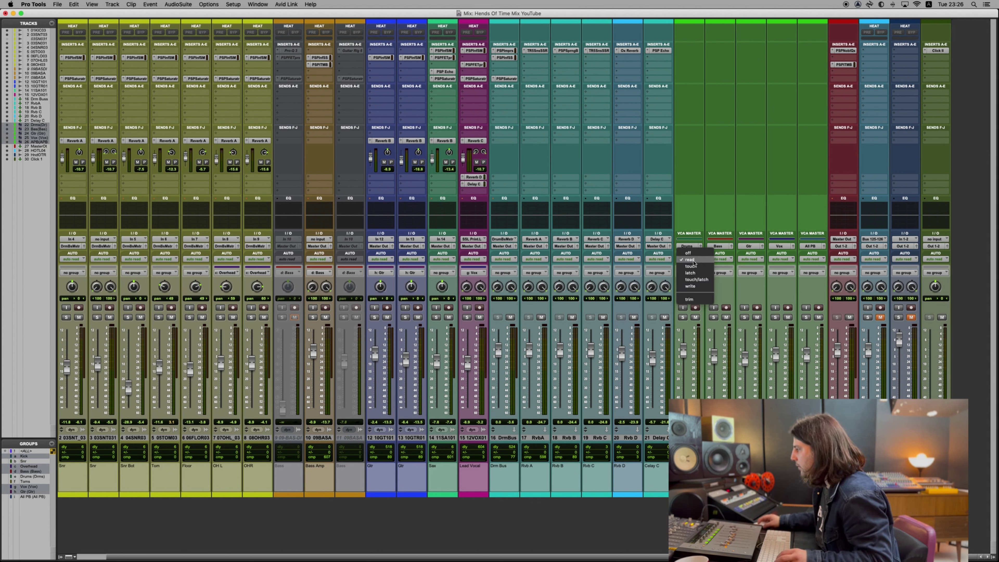
pyautogui.keyDown('alt'); pyautogui.keyDown('shift'); pyautogui.click(703, 280); pyautogui.keyUp('shift'); pyautogui.keyUp('alt')
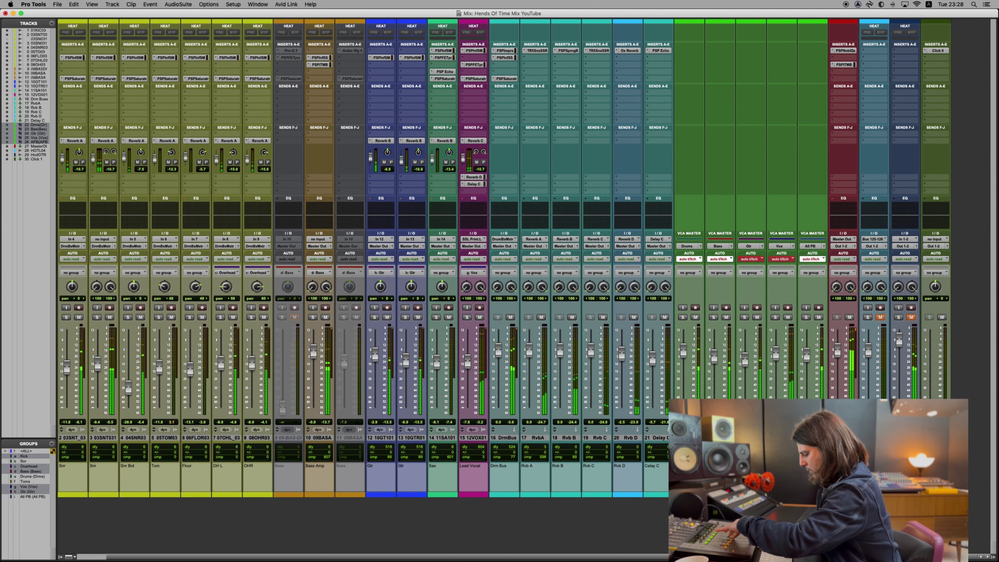
# Show the VCA masters' volume automation in the Edit window during playback, and return to the Mix window.
pyautogui.press('super+equal')
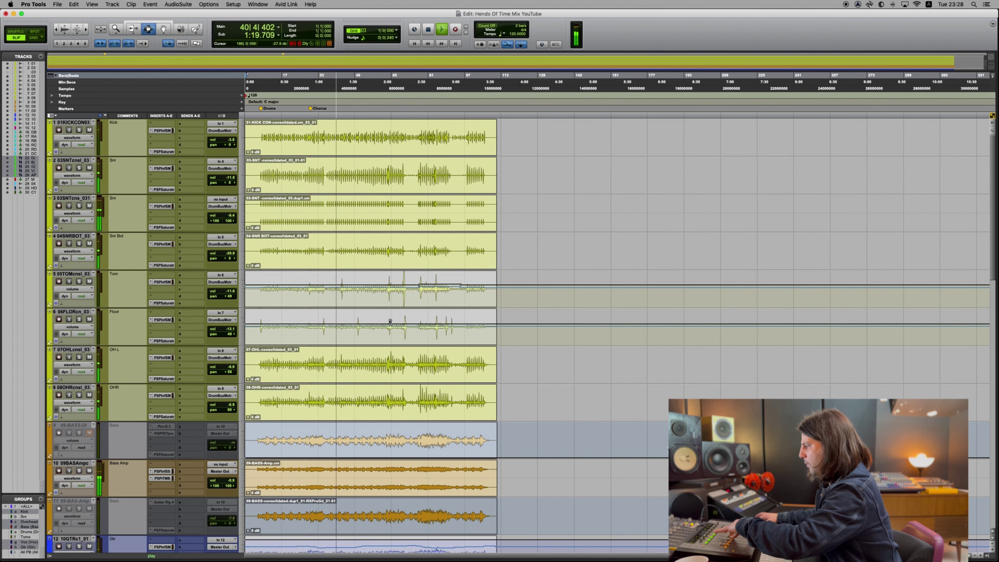
pyautogui.scroll(-15, 391, 321)
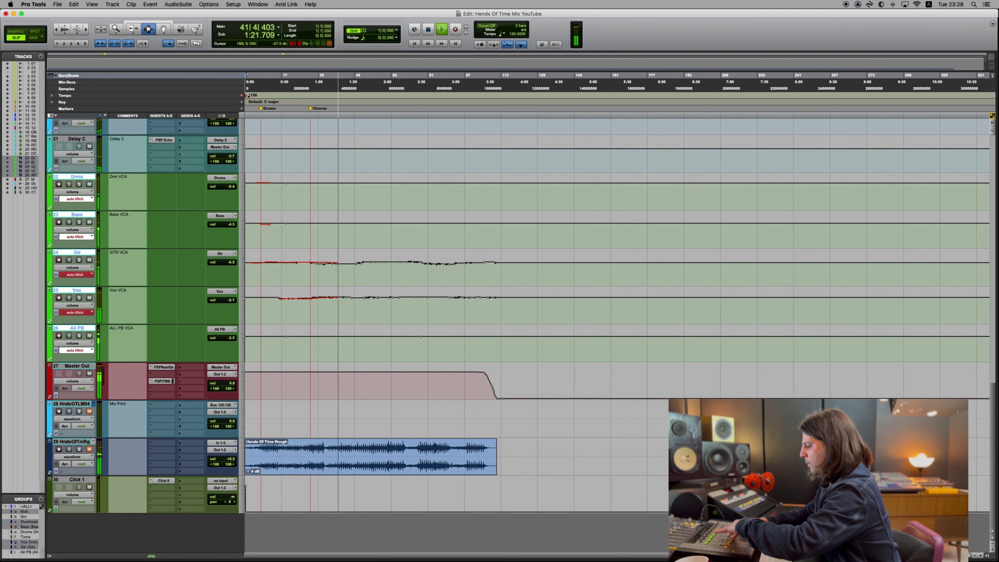
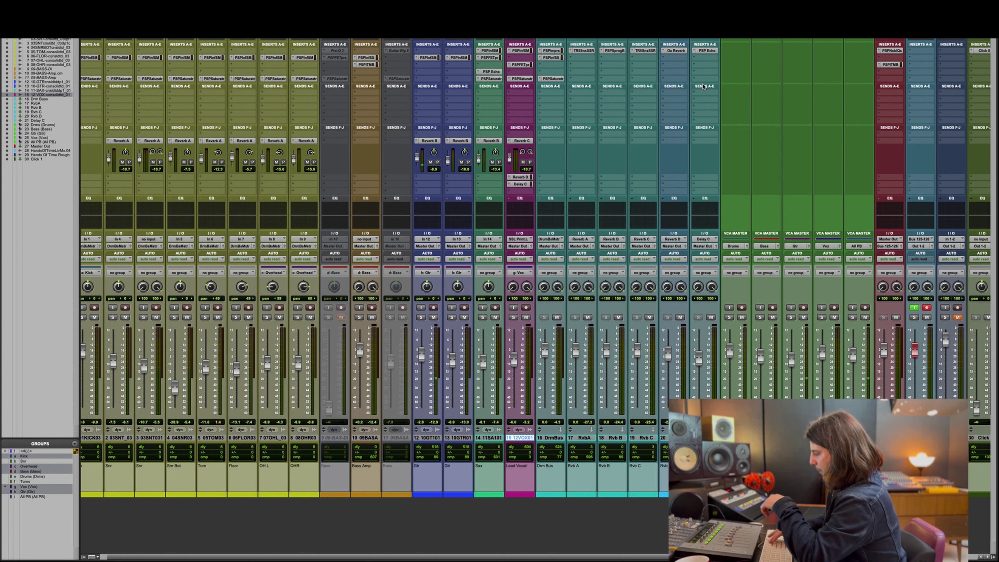
pyautogui.press('super+equal')
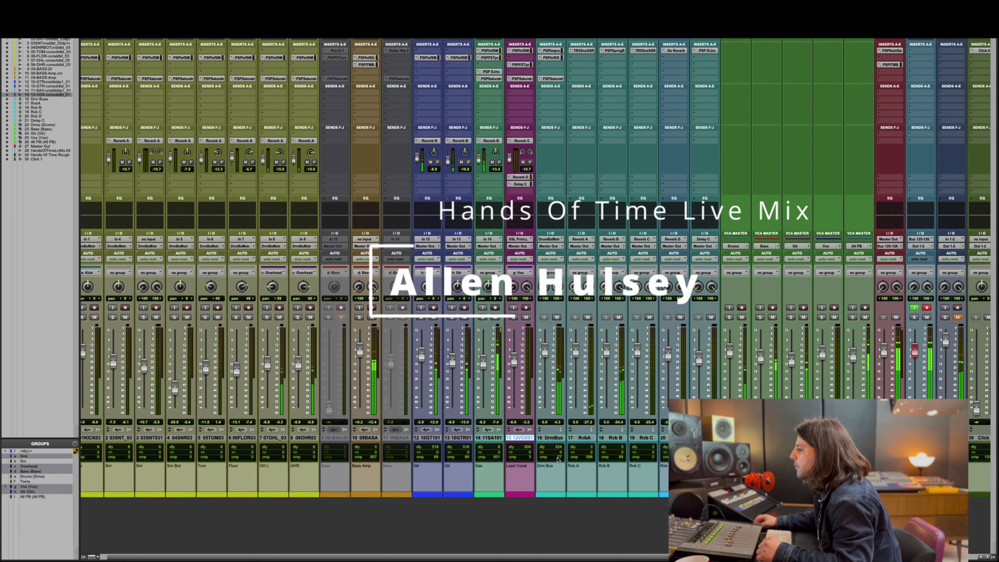
# Inspect PSP Echo, PSP FETpressor and PSP InfiniStrip on the sax track, and close the plug-in window.
pyautogui.click(491, 72)
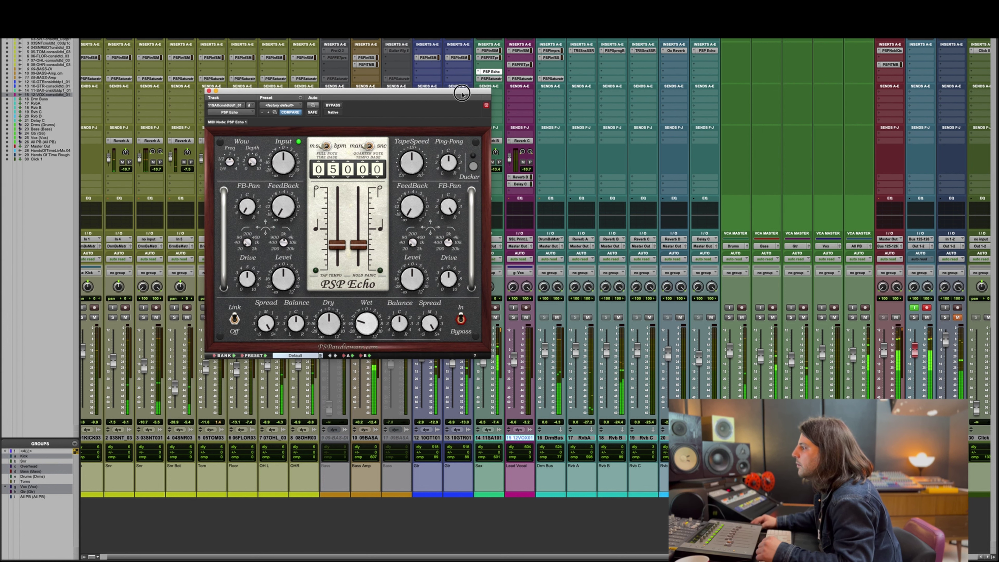
pyautogui.moveTo(393, 93); pyautogui.dragTo(273, 84)
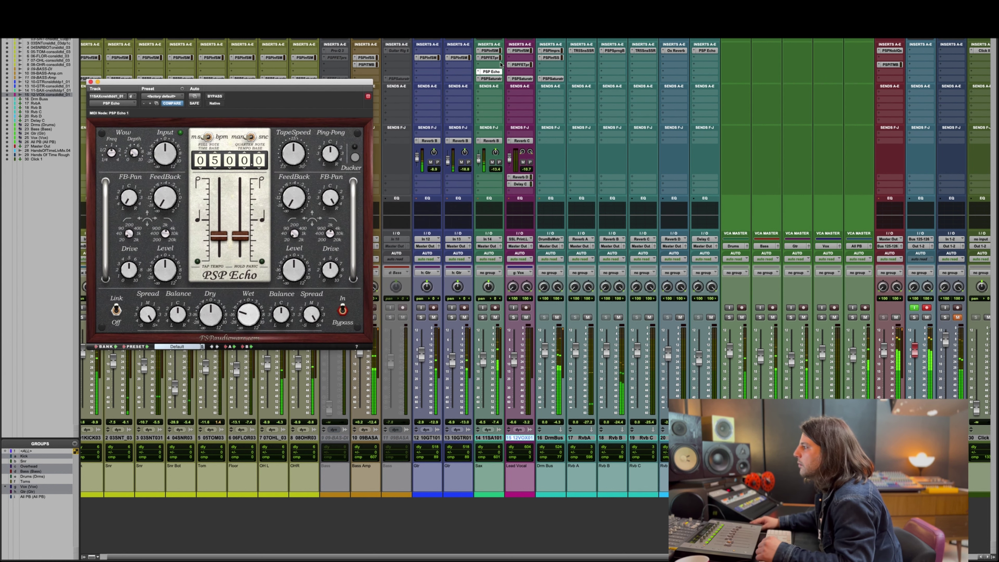
pyautogui.click(492, 58)
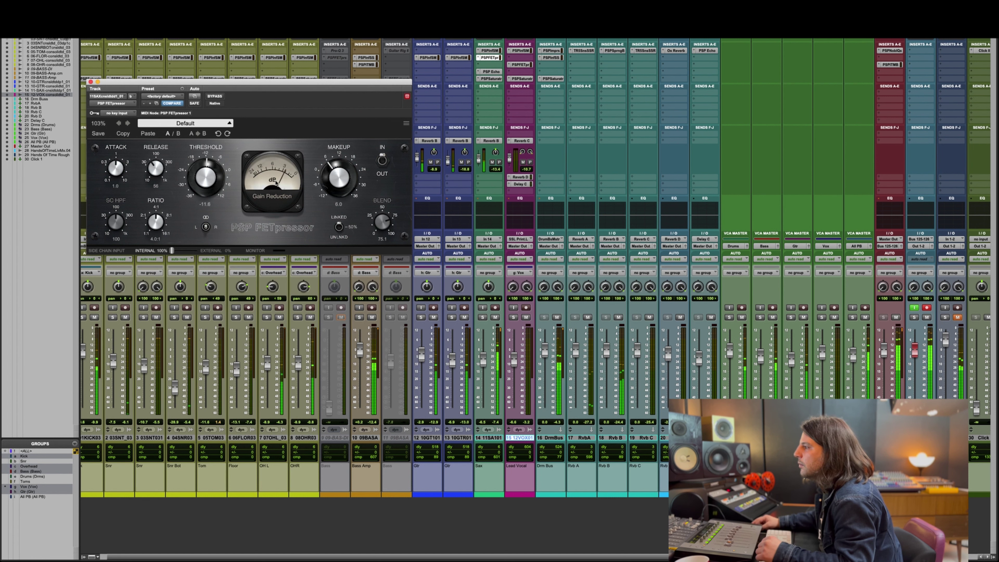
pyautogui.click(489, 50)
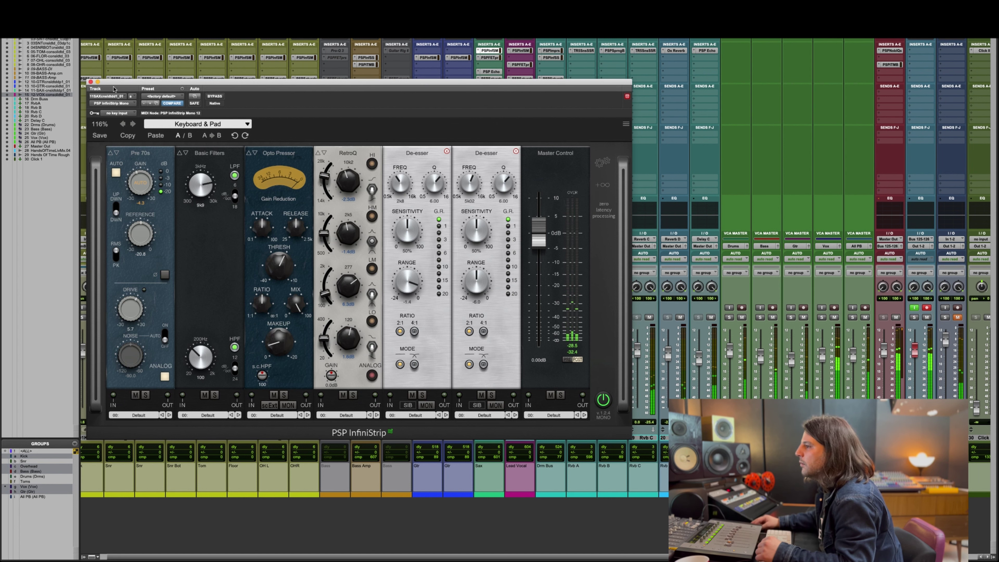
pyautogui.click(91, 82)
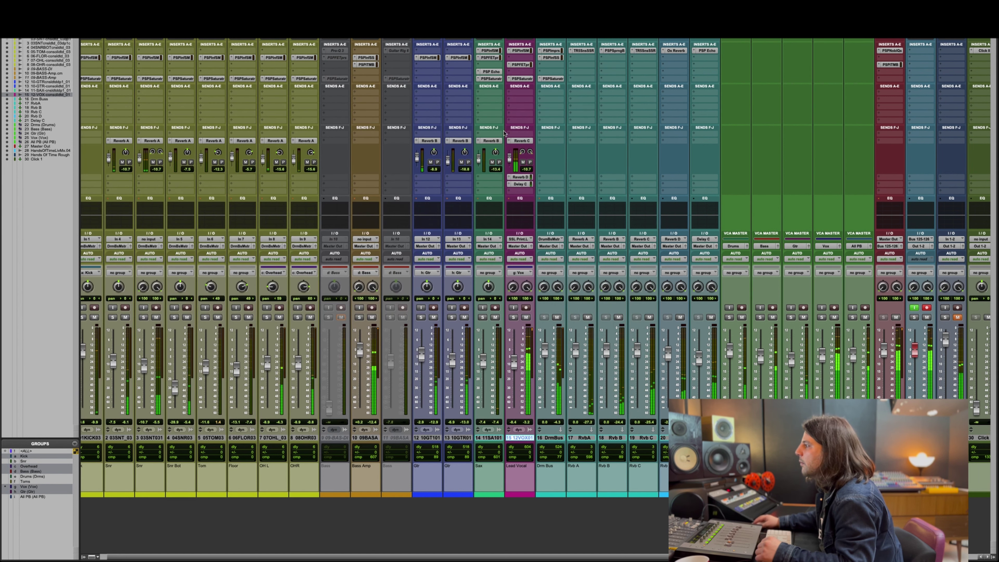
# Inspect PSP InfiniStrip on the lead vocal track and on guitar track 12, closing each plug-in window.
pyautogui.click(521, 51)
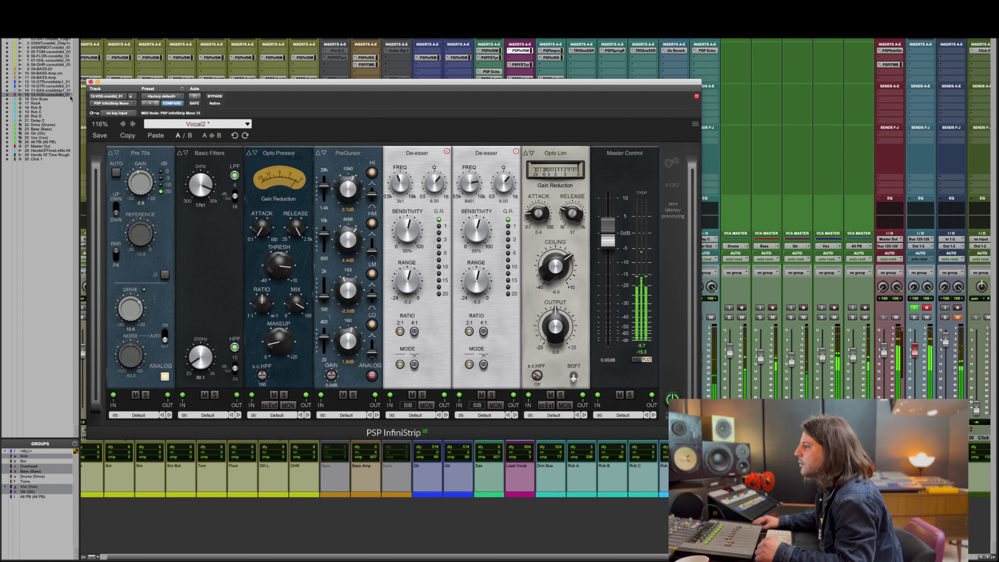
pyautogui.click(90, 82)
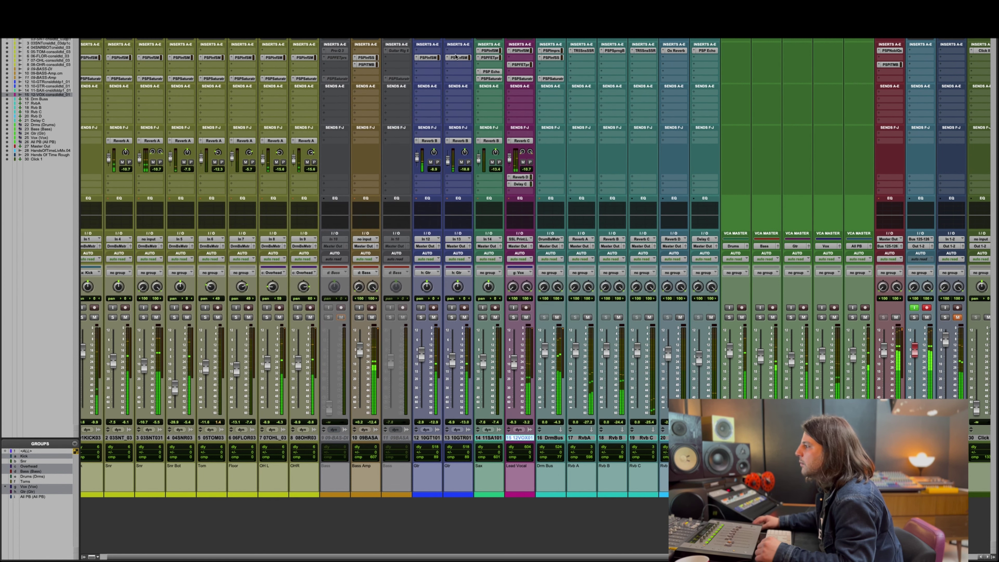
pyautogui.click(427, 58)
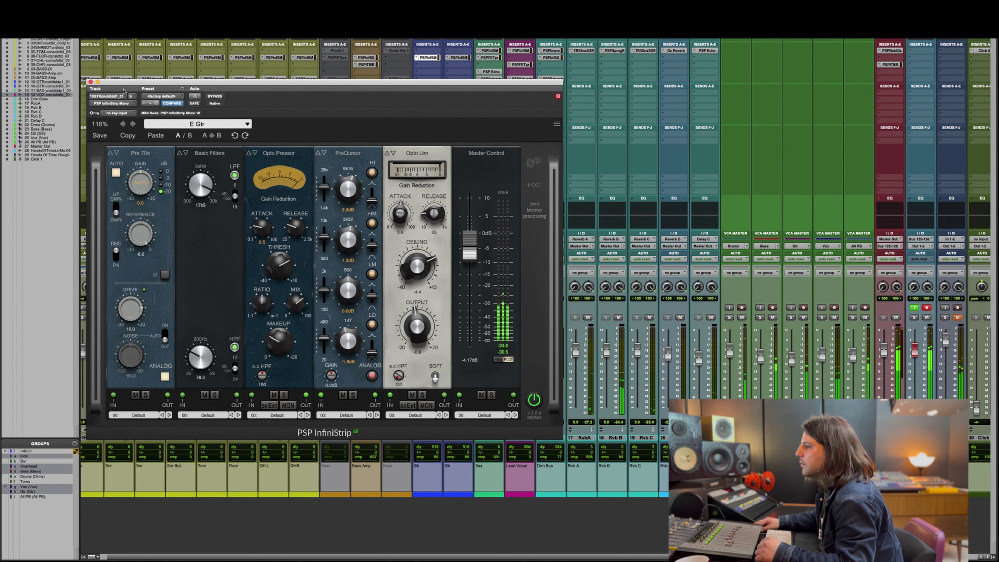
pyautogui.click(90, 82)
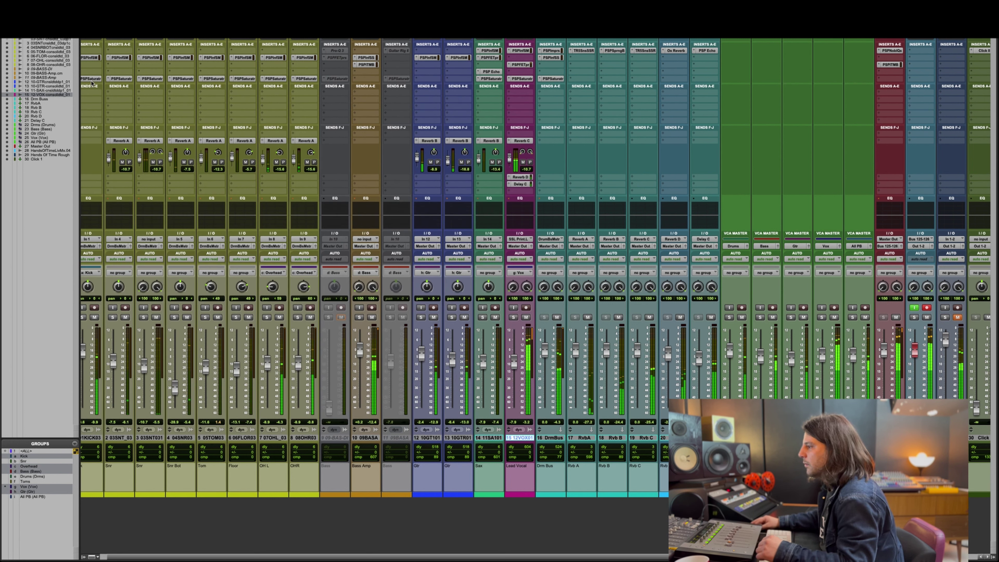
# Check the Mix Print recording and the VCA automation in the Edit window, and return to the Mix window.
pyautogui.press('super+equal')
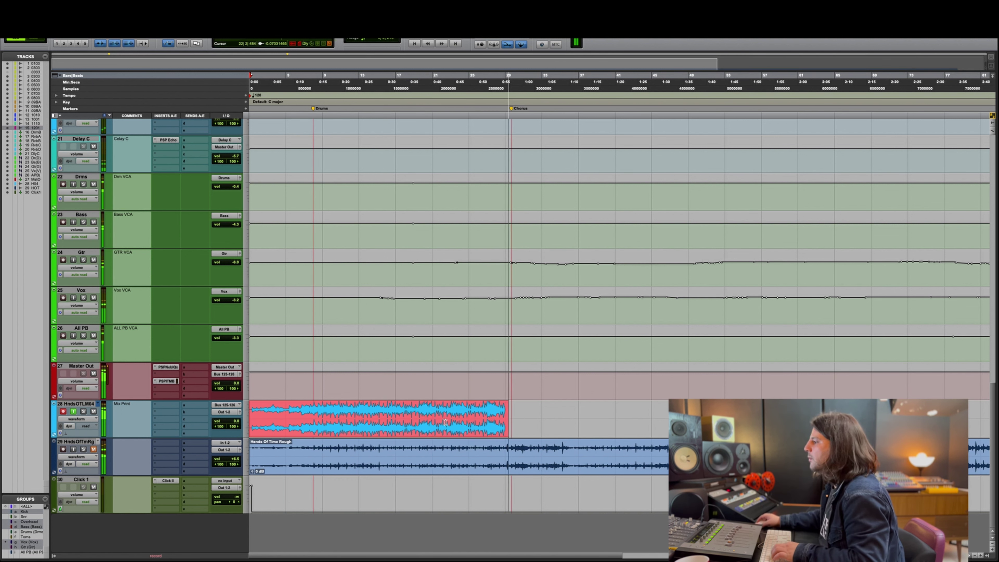
pyautogui.press('super+bracketright')
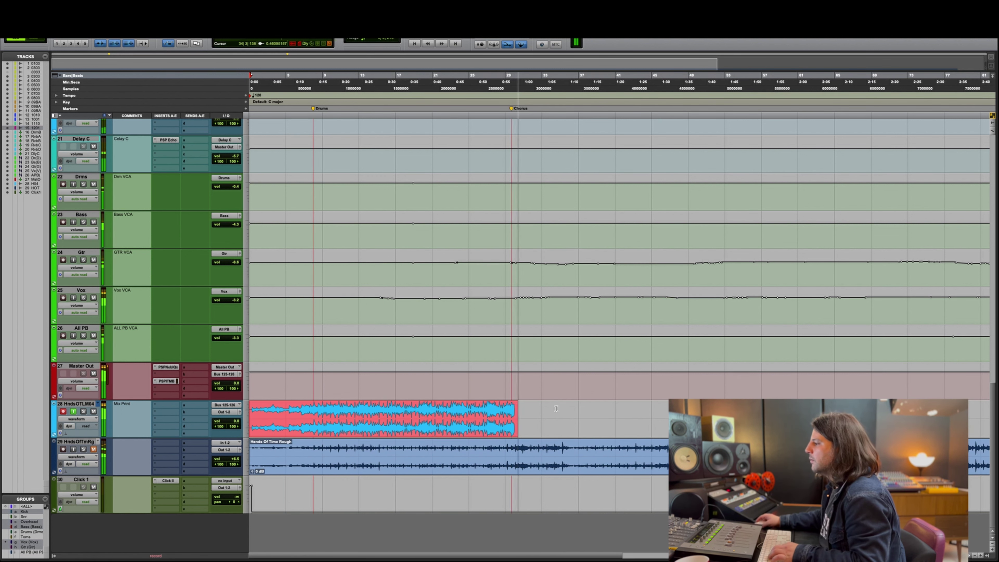
pyautogui.press('super+bracketleft')
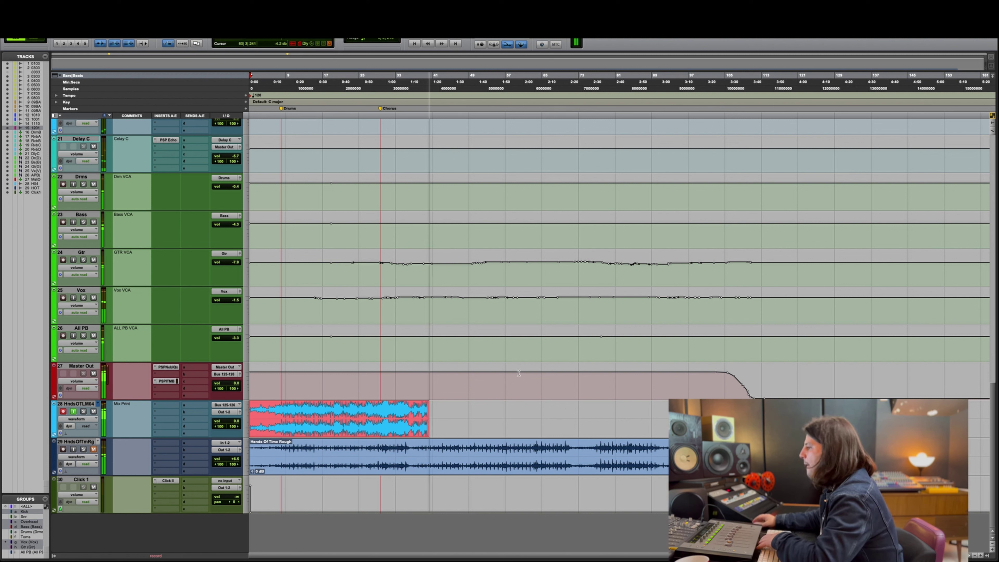
pyautogui.press('super+equal')
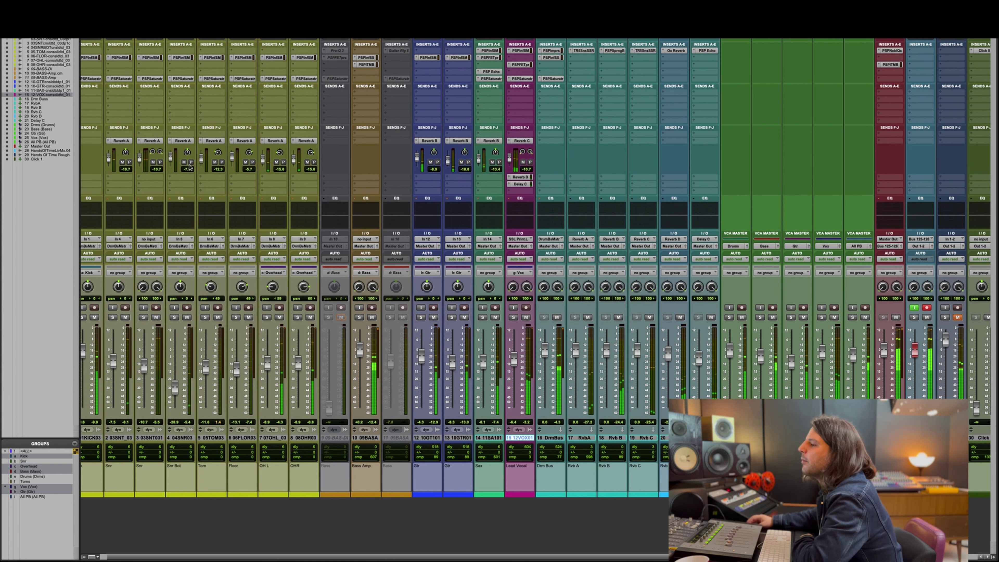
# Inspect PSP InfiniStrip on snare track 2 and PSP oldTimer Multi Band on the Master Out track, and close the plug-in window.
pyautogui.click(119, 57)
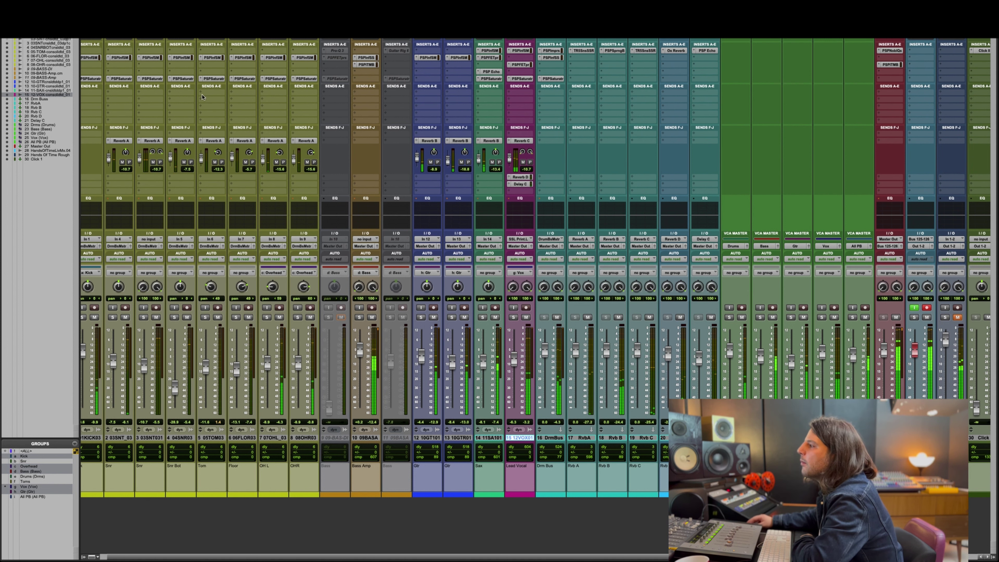
pyautogui.click(375, 233)
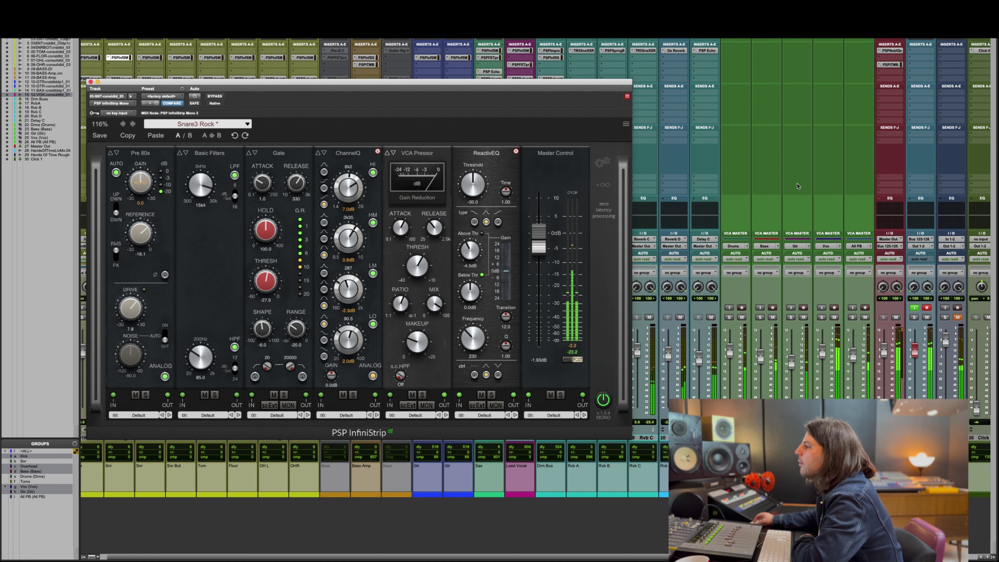
pyautogui.hscroll(3, 798, 186)
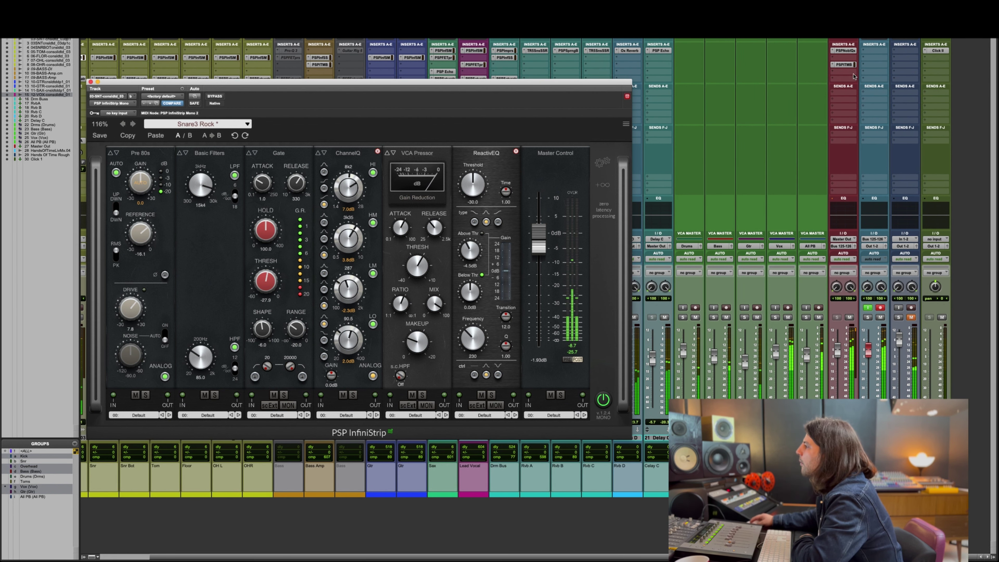
pyautogui.click(846, 65)
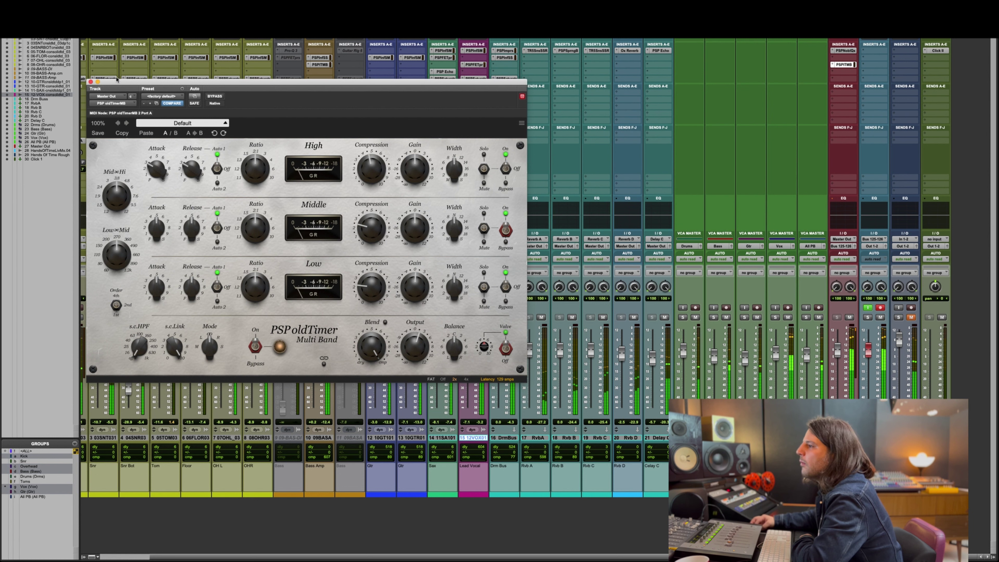
pyautogui.click(90, 82)
# Review the session's tracks in the Edit window from the kick down to the Mix Print track during recording.
pyautogui.press('super+equal')
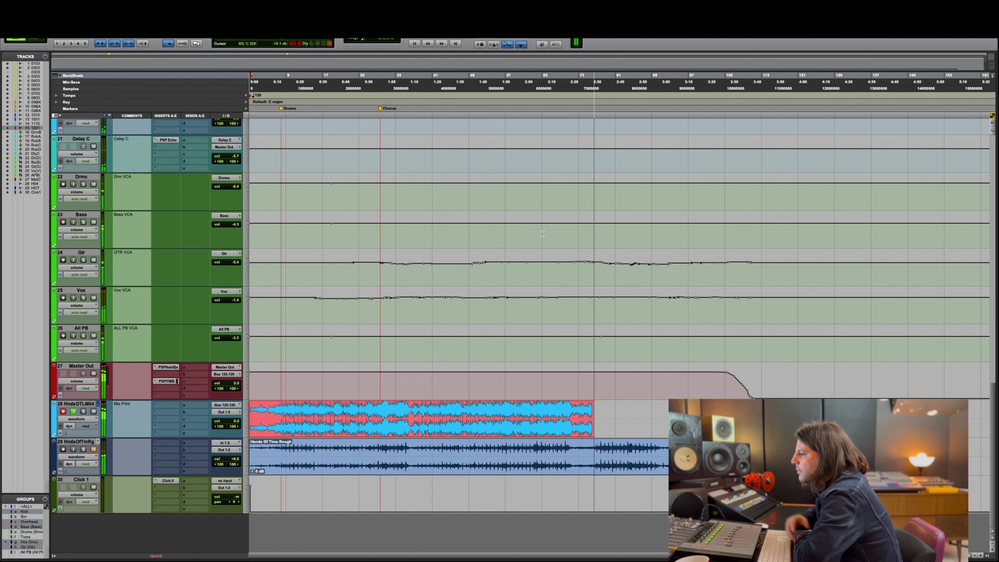
pyautogui.scroll(20, 542, 234)
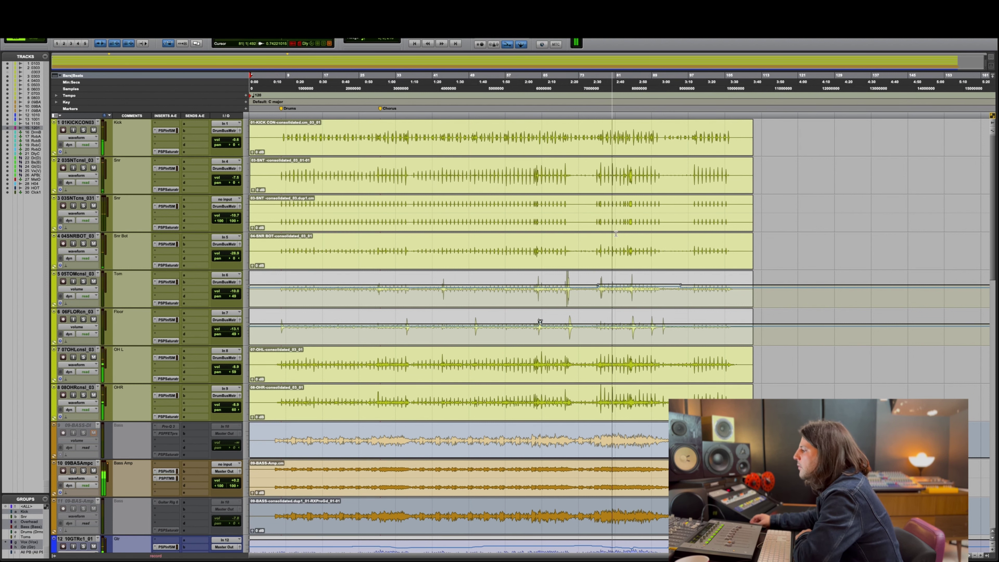
pyautogui.scroll(-10, 616, 234)
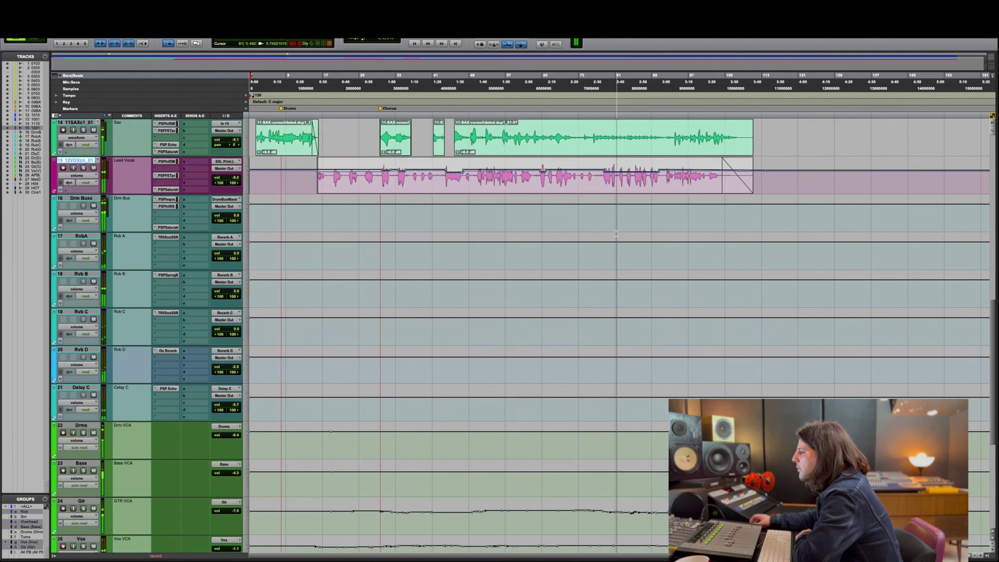
pyautogui.scroll(-4, 616, 234)
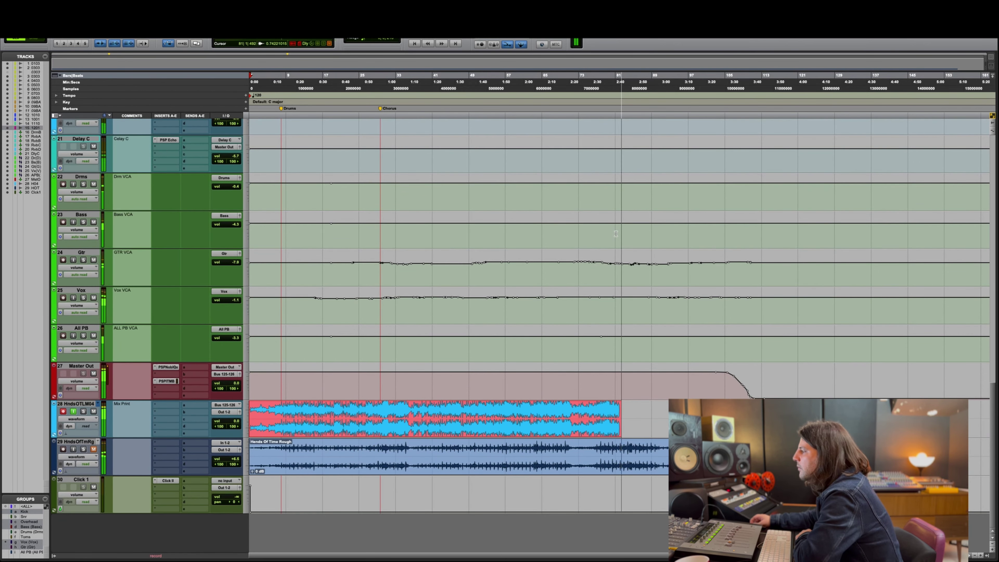